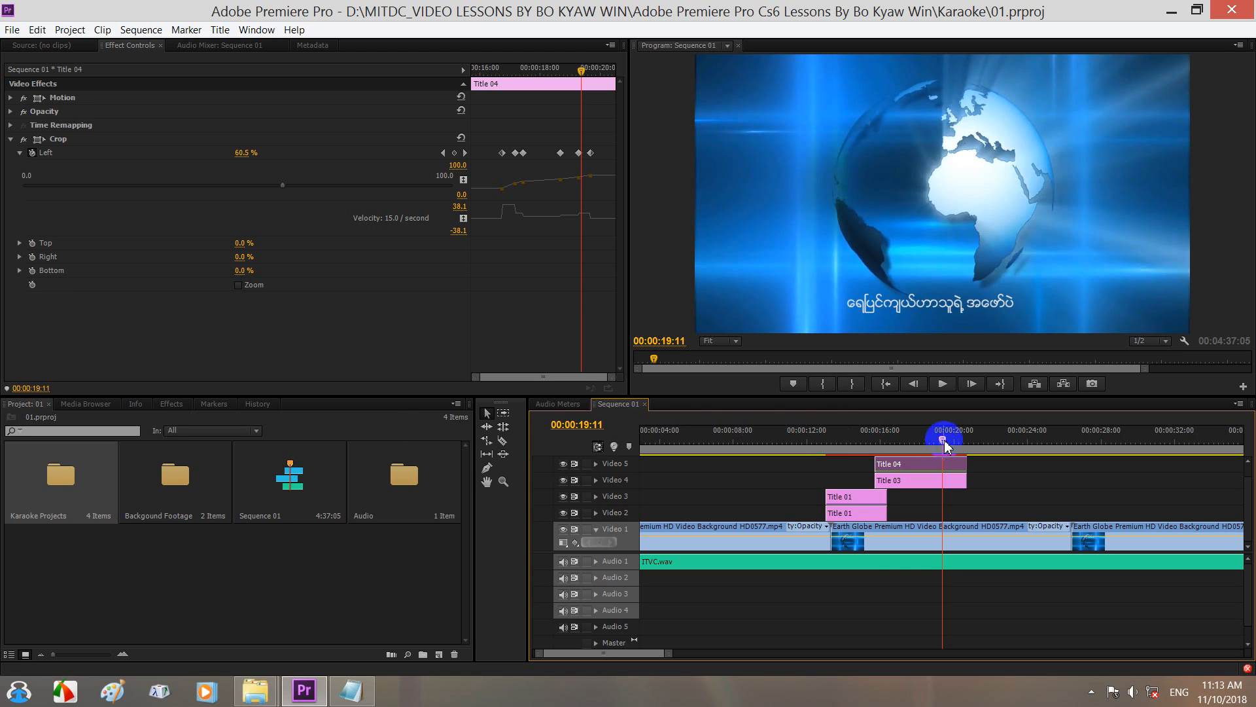
Play the sequence from about 00:00:12:08 to preview the first karaoke title, and raise the system volume to about 80.
click(940, 438)
drag(941, 439, 814, 438)
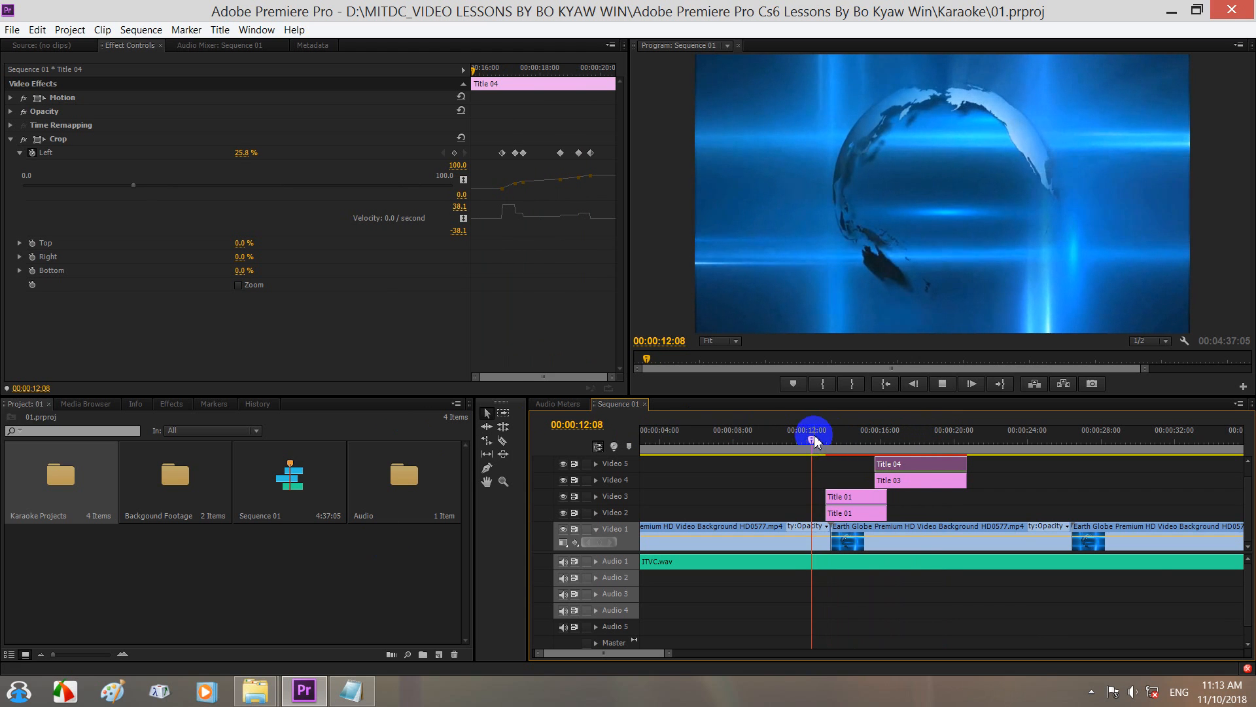
key(space)
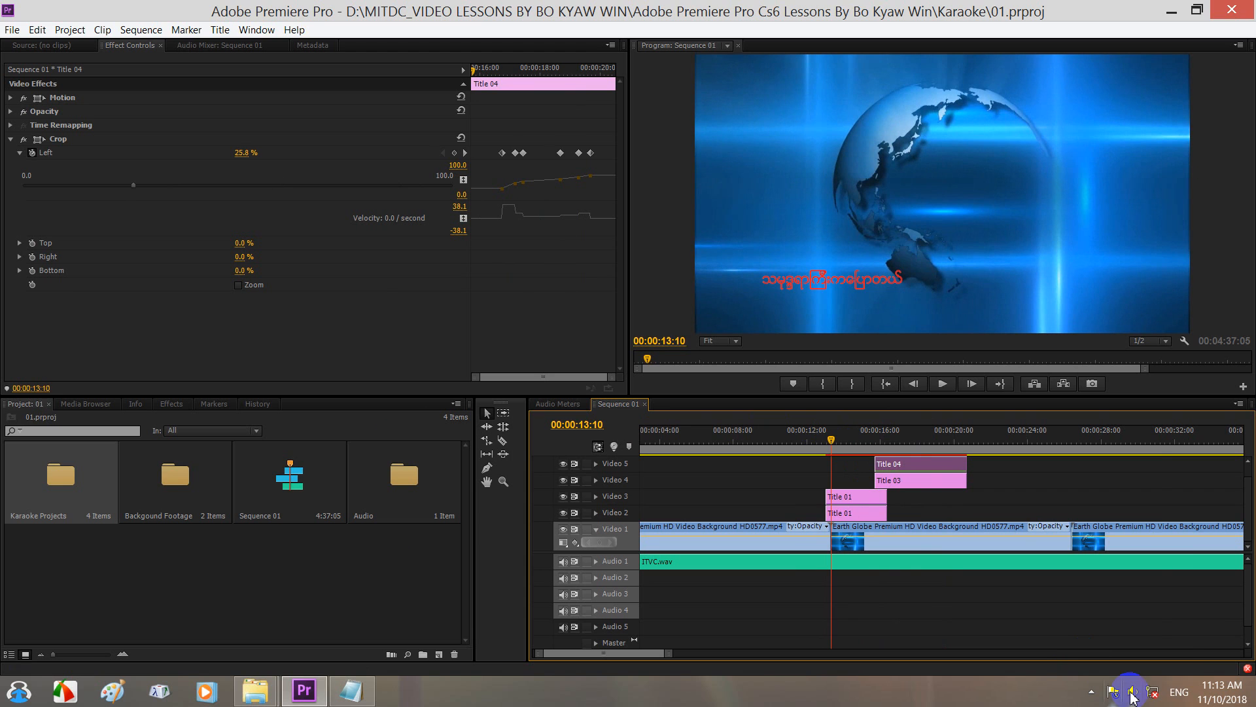
click(1132, 697)
drag(1132, 560, 1130, 496)
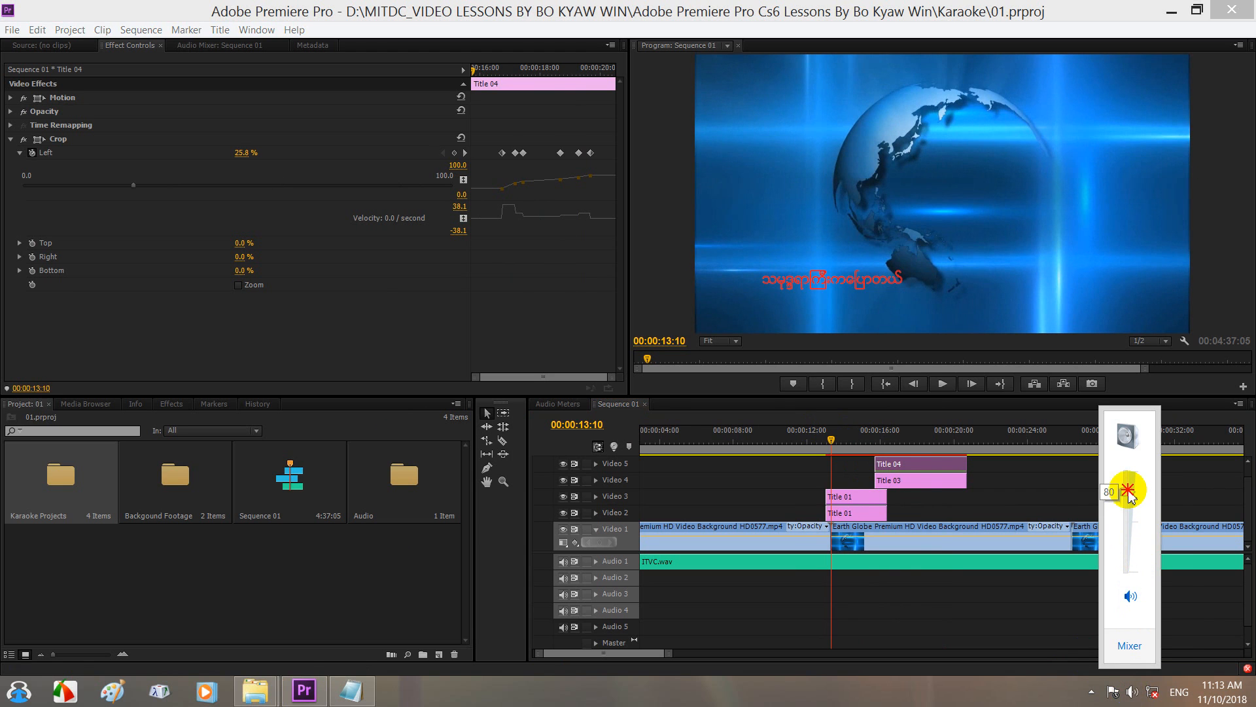
Play the karaoke titles from 00:00:13:09 to about 00:00:19:11, and replay the last part of the second lyric line.
click(830, 438)
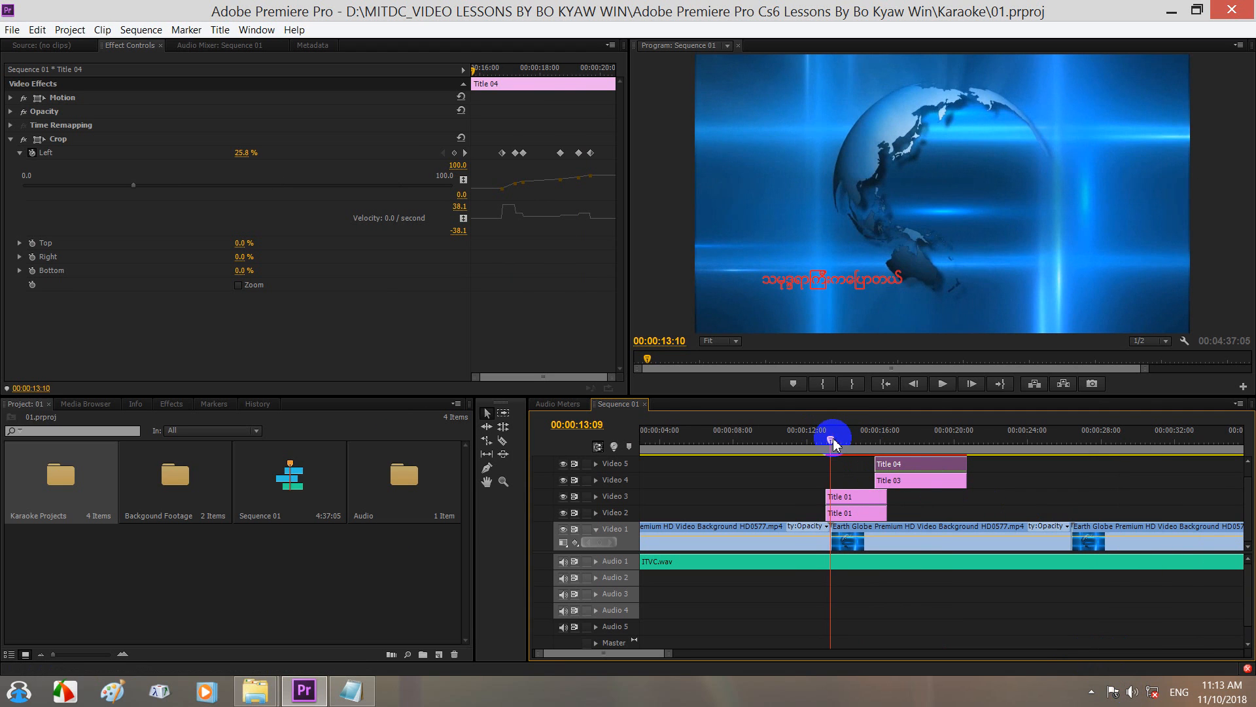
key(space)
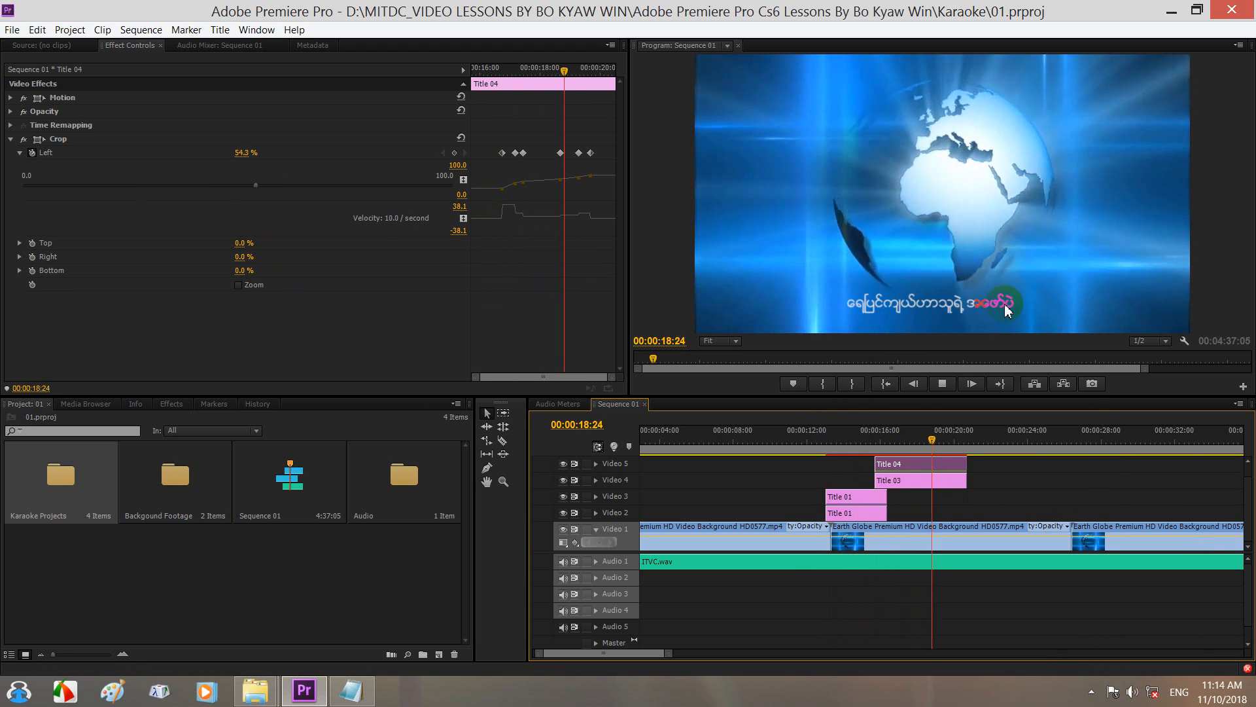
click(942, 384)
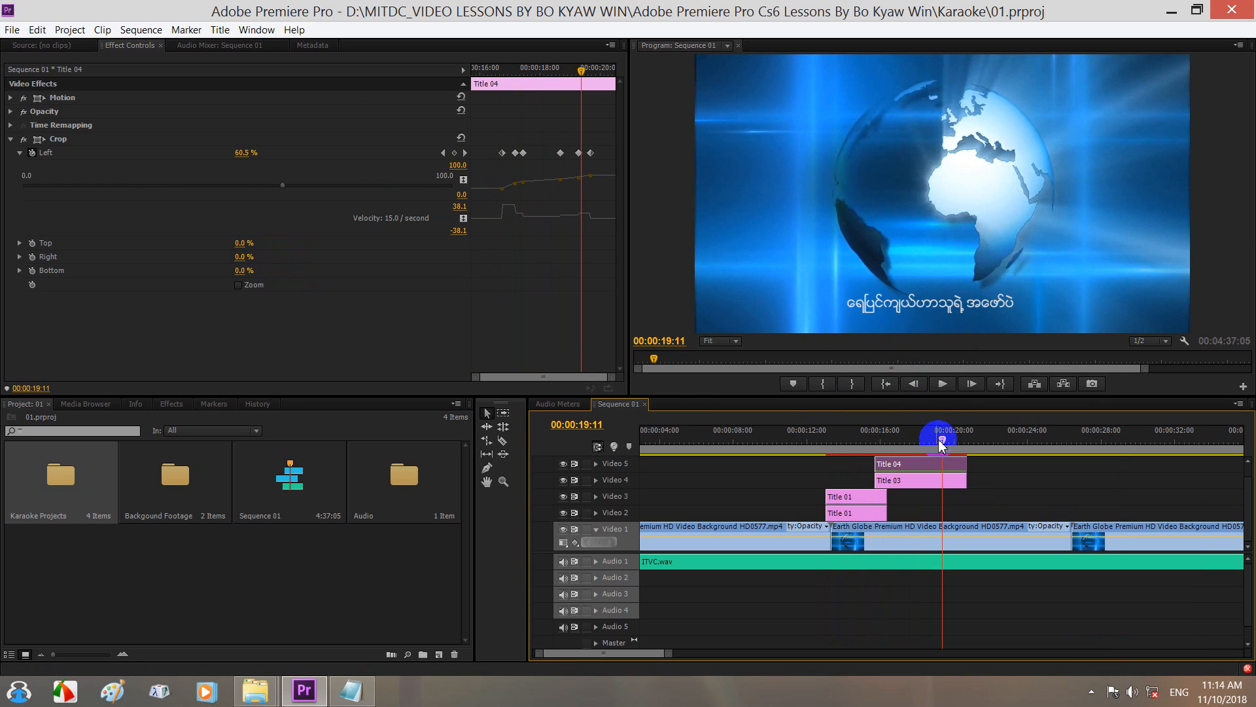
drag(945, 443, 913, 436)
click(940, 381)
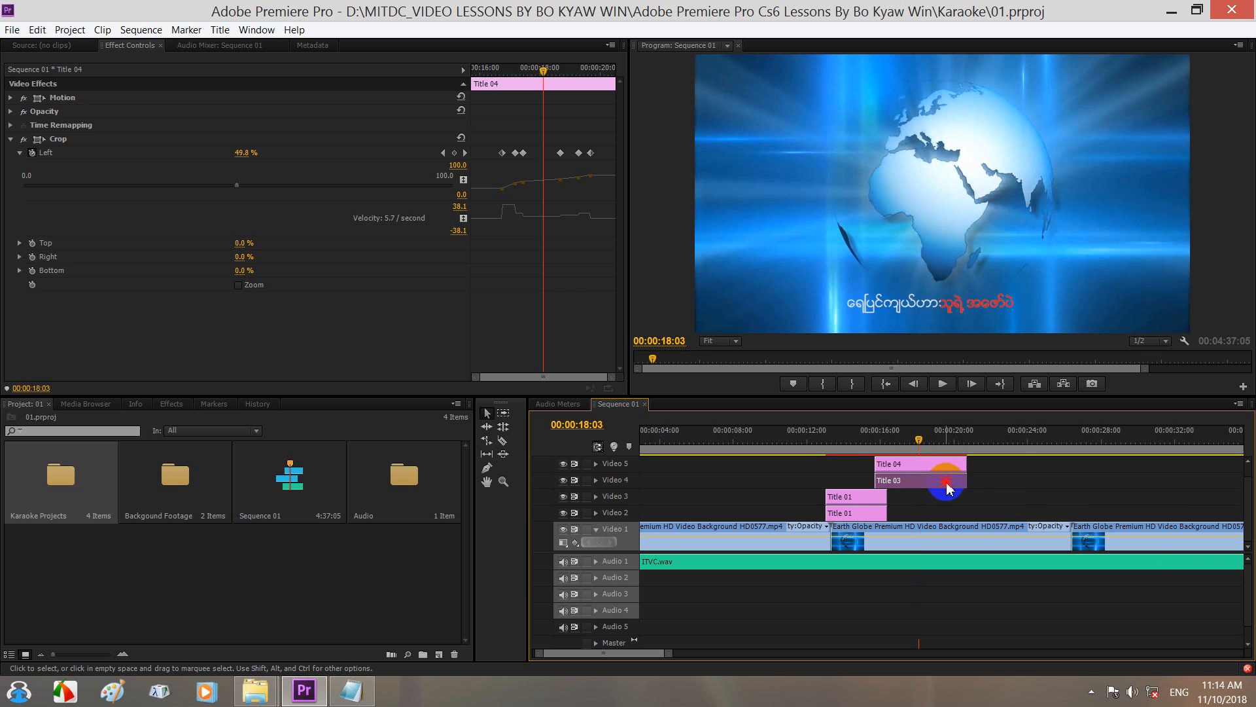
Select the Title 03 clip and toggle the output of tracks Video 3, Video 4 and Video 5 to compare the title layers.
click(946, 481)
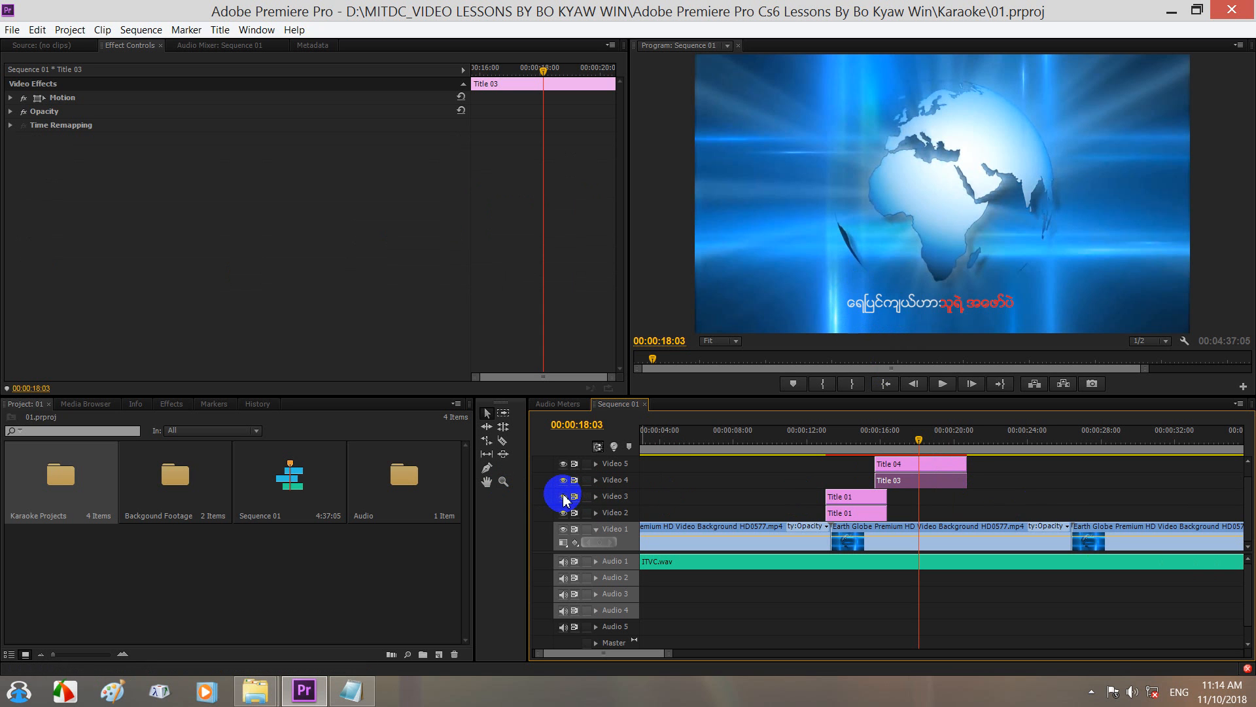
click(564, 496)
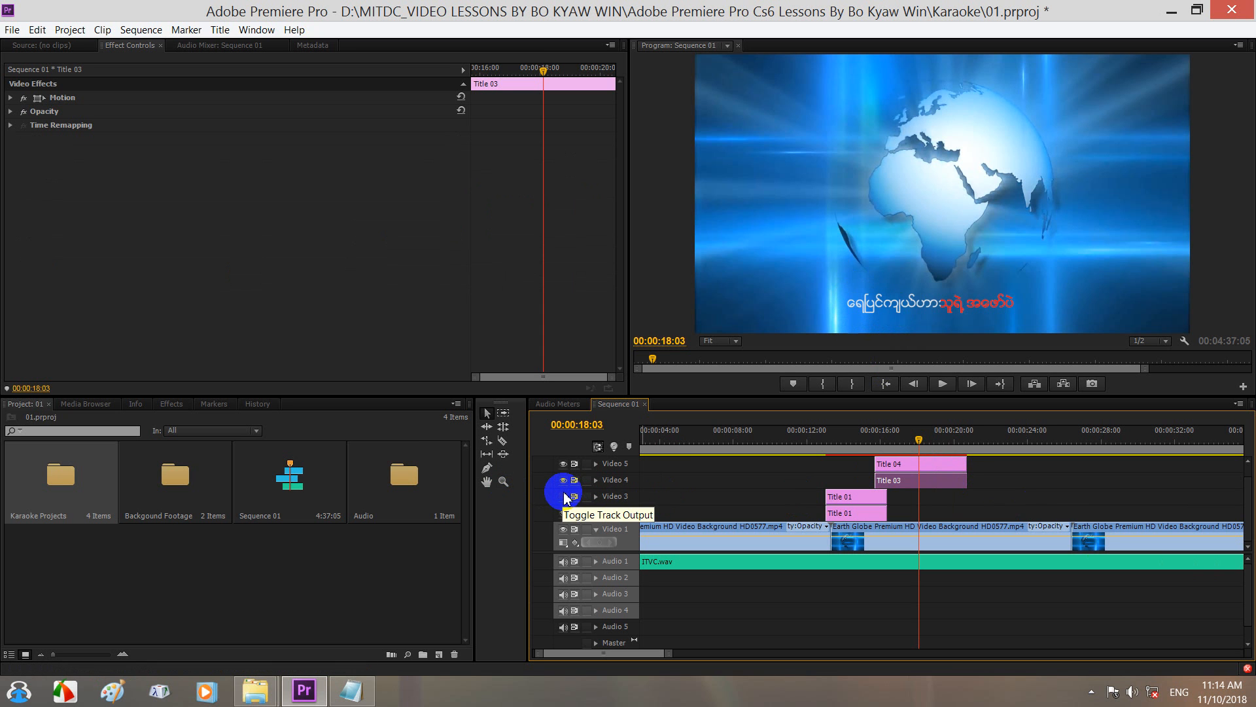
click(564, 482)
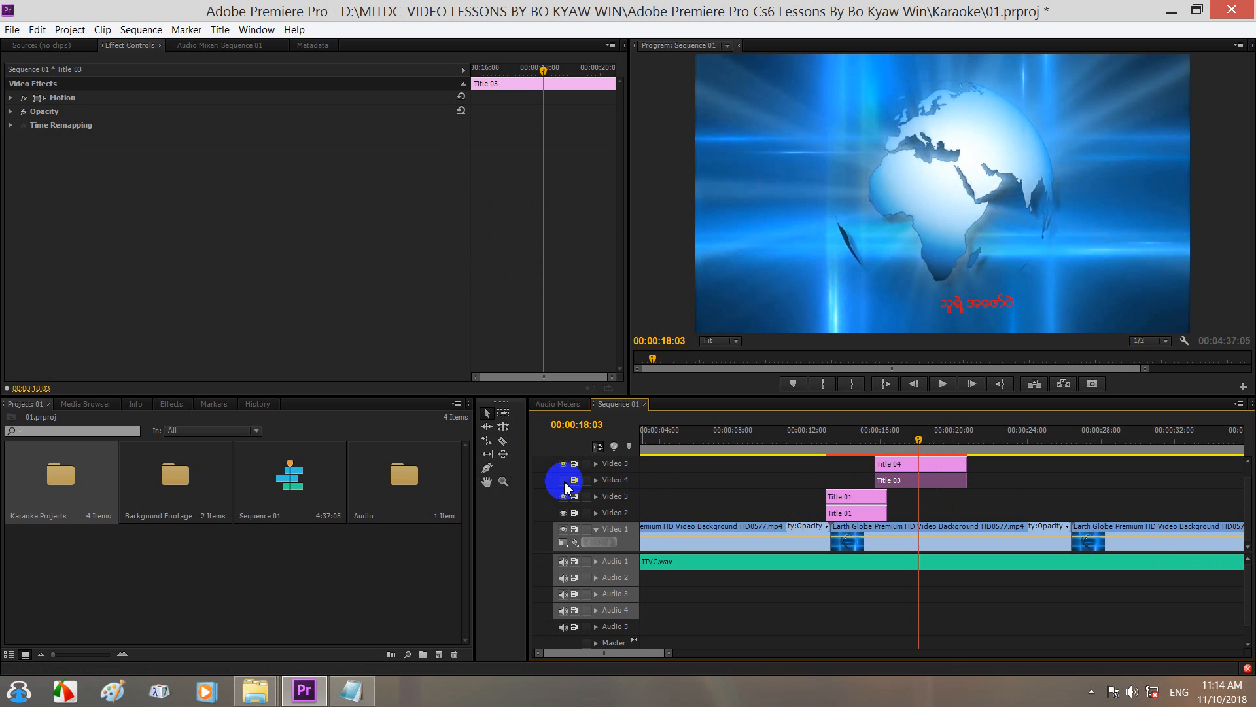
click(566, 465)
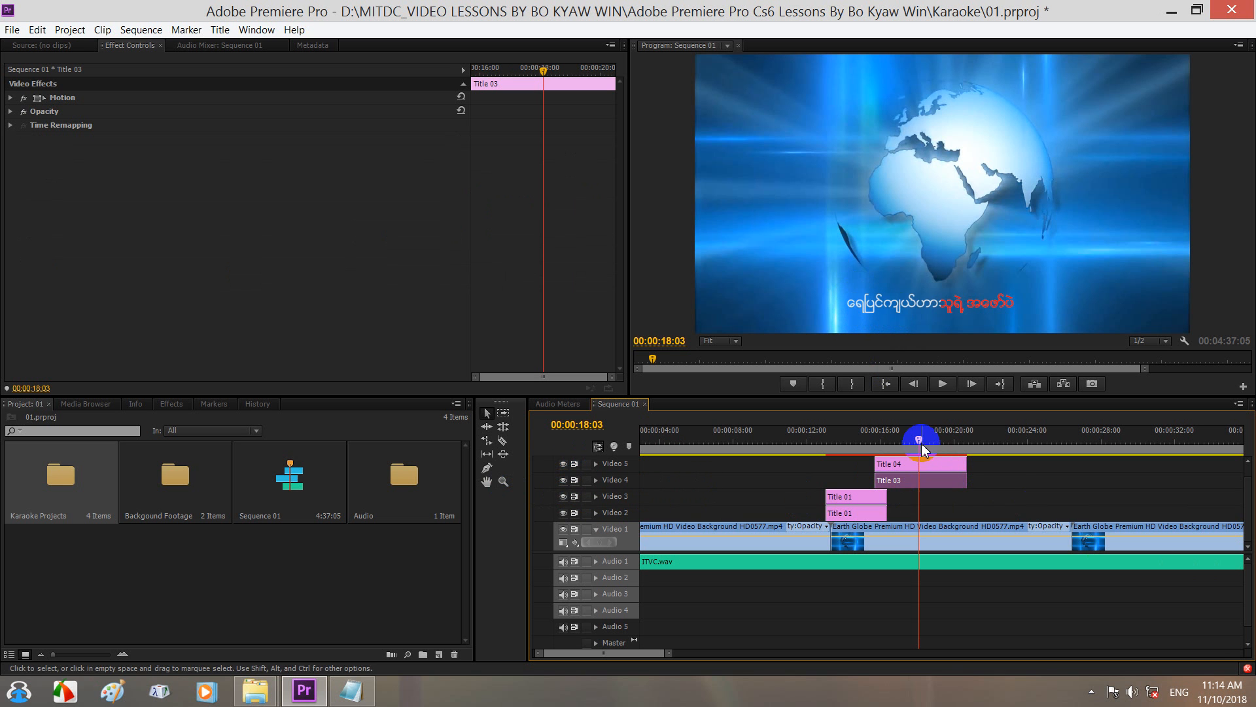
Move the playhead to 00:00:16:27 and select the Title 04 clip to examine its Crop keyframes.
drag(917, 440, 899, 434)
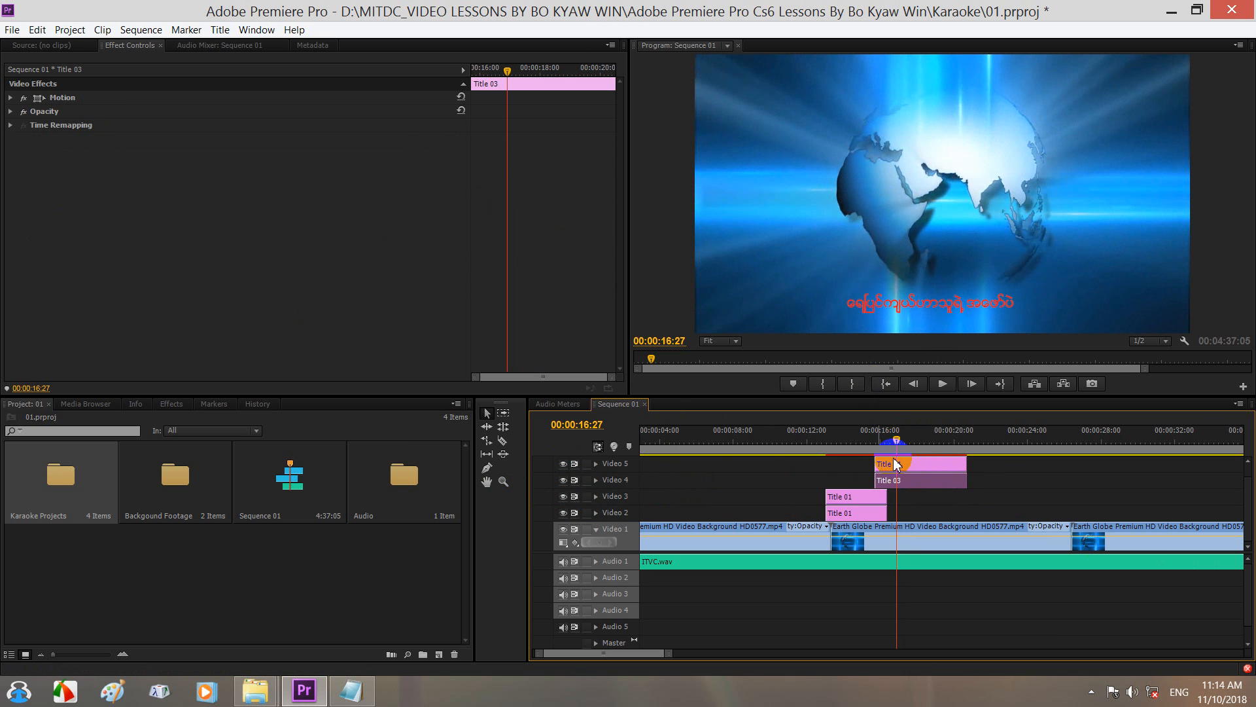
click(915, 467)
click(915, 466)
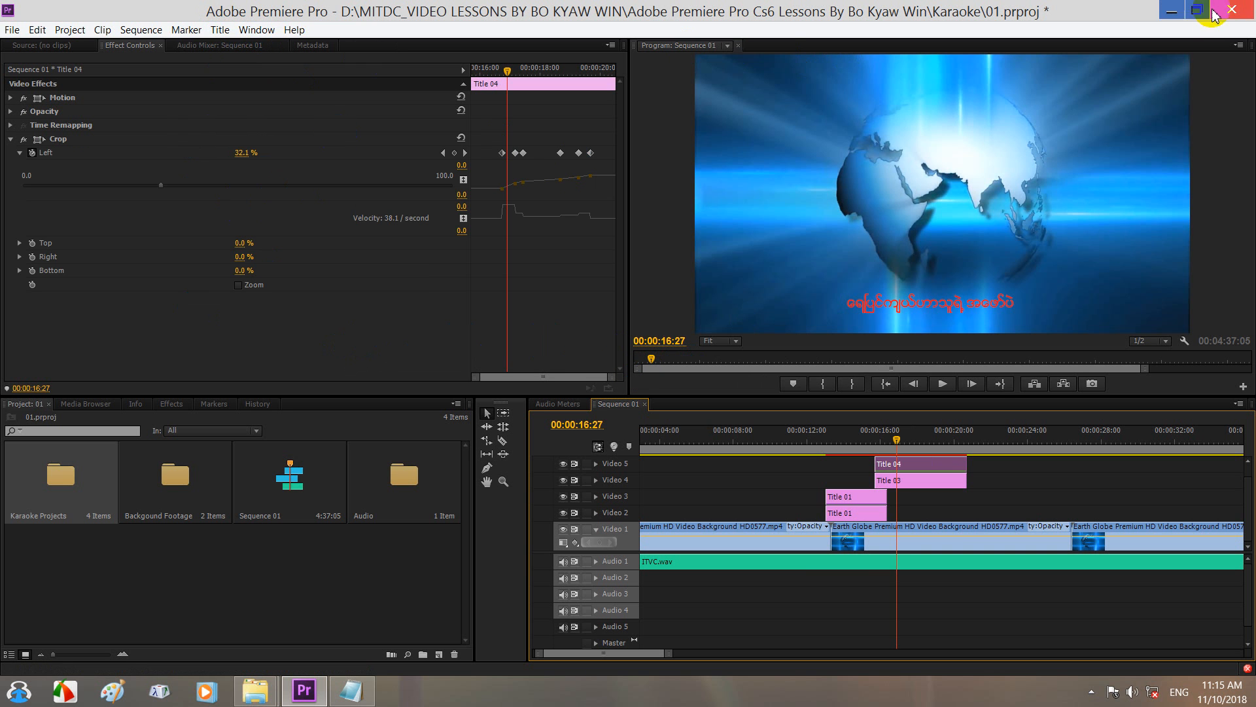
Switch to File Explorer and open the Adobe Premiere Pro Cs6 lessons folder inside the MITDC_VIDEO LESSONS folder on drive D.
click(1171, 13)
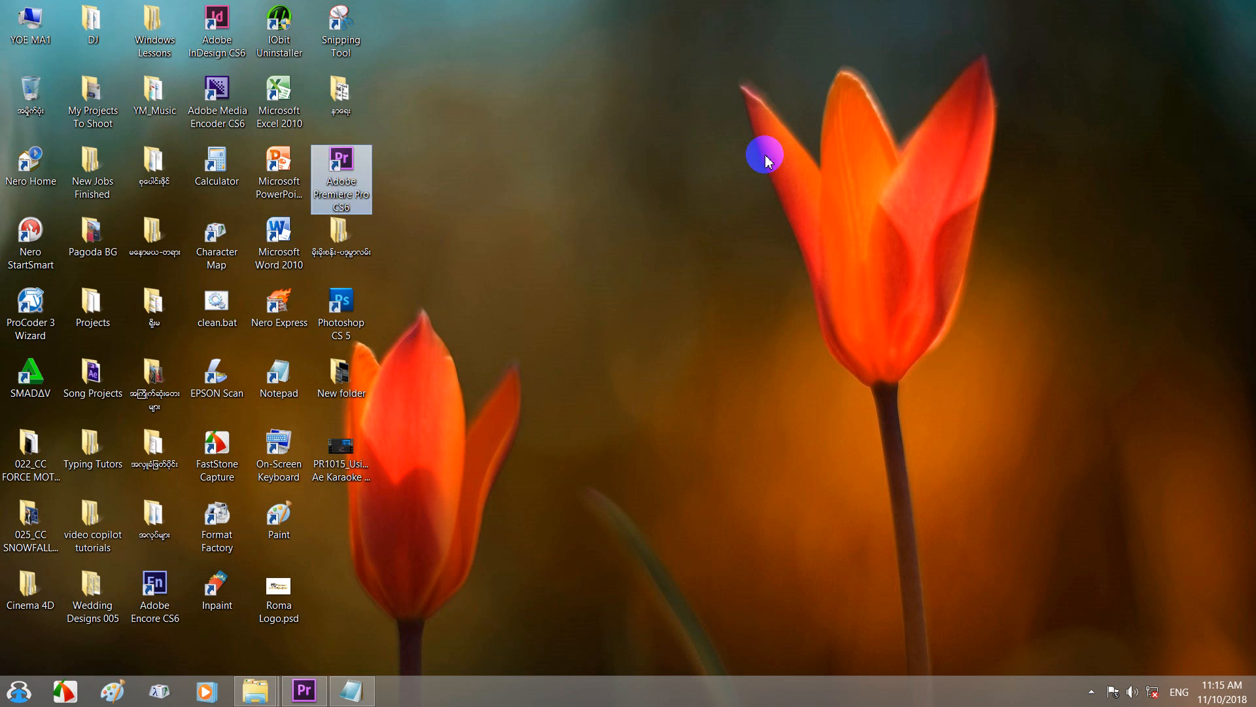
right_click(763, 157)
click(776, 196)
double_click(30, 29)
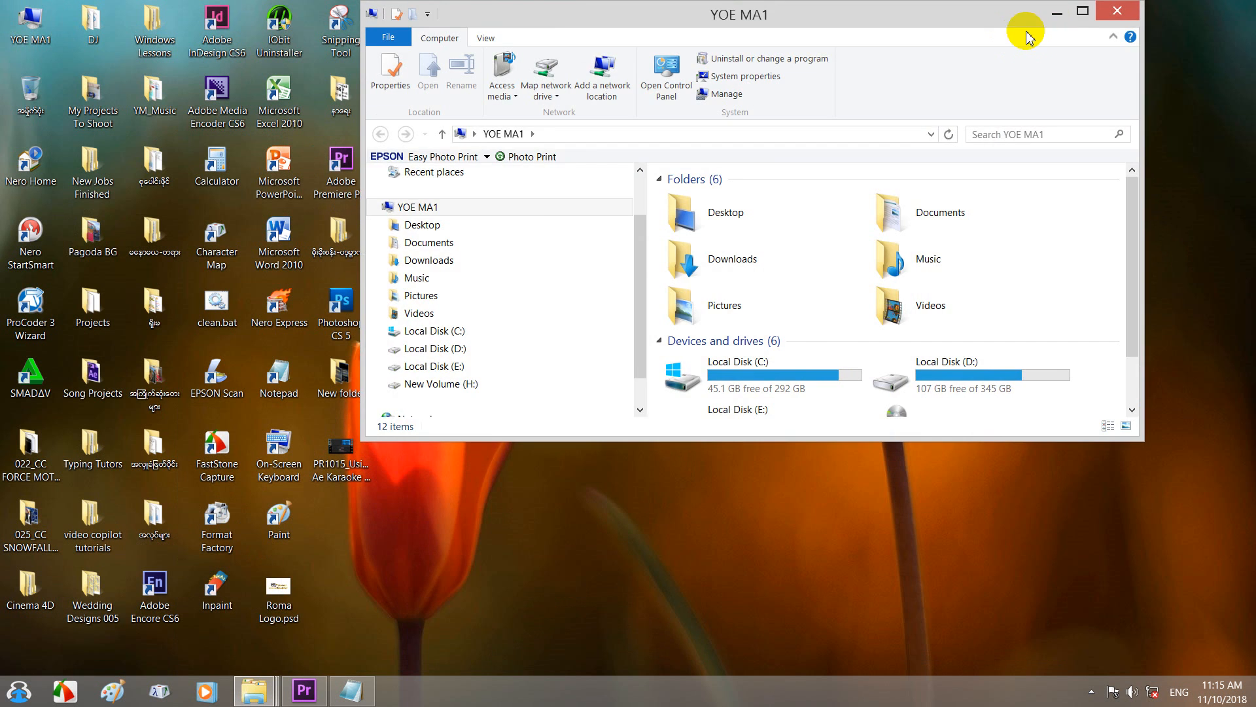
click(1081, 13)
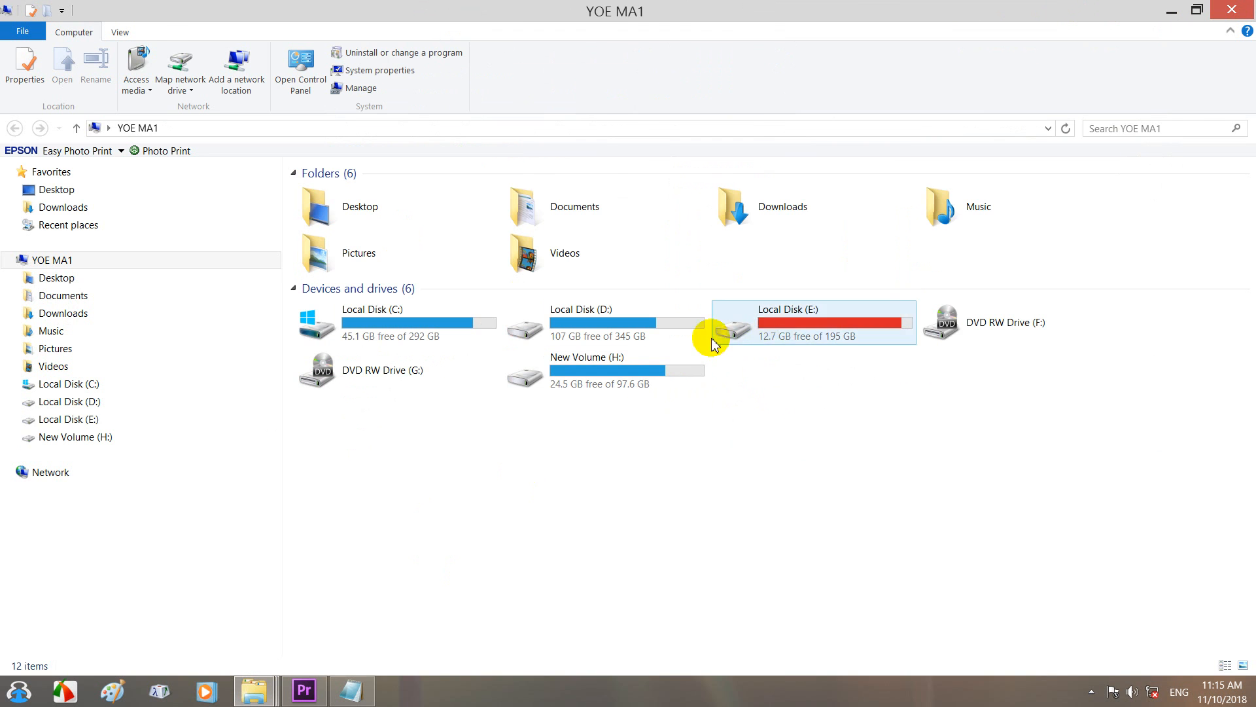
double_click(630, 332)
double_click(348, 265)
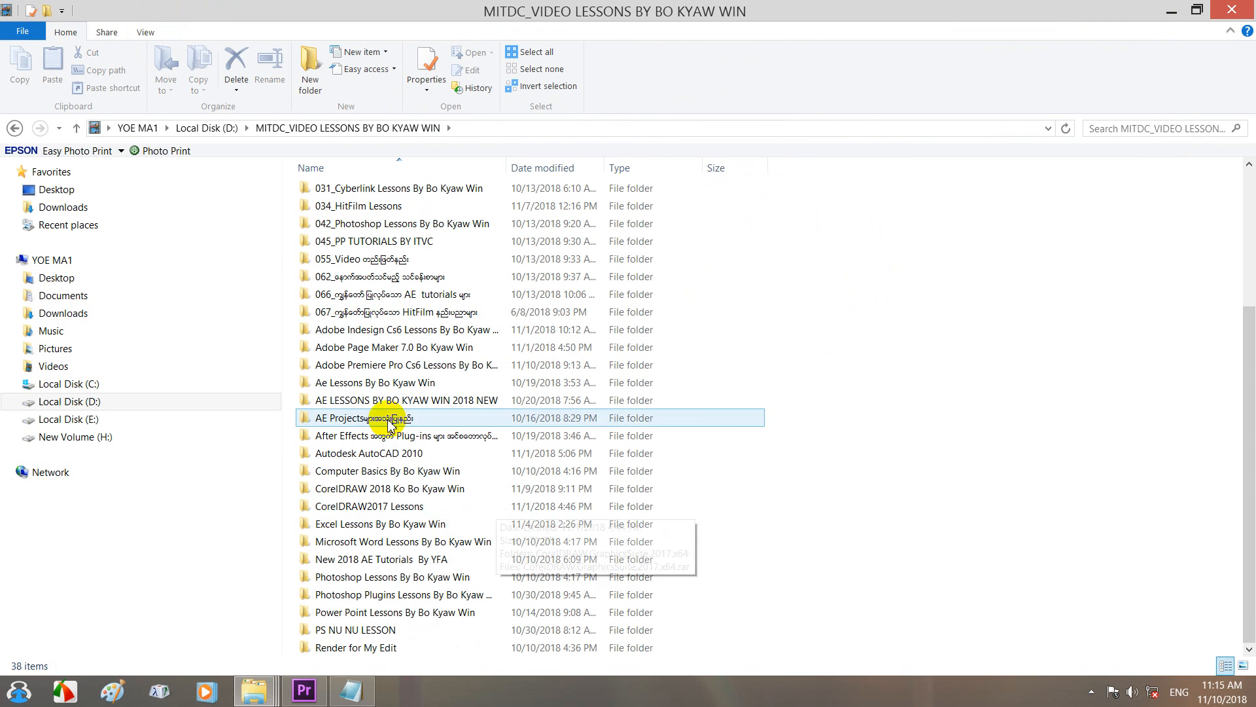
double_click(395, 370)
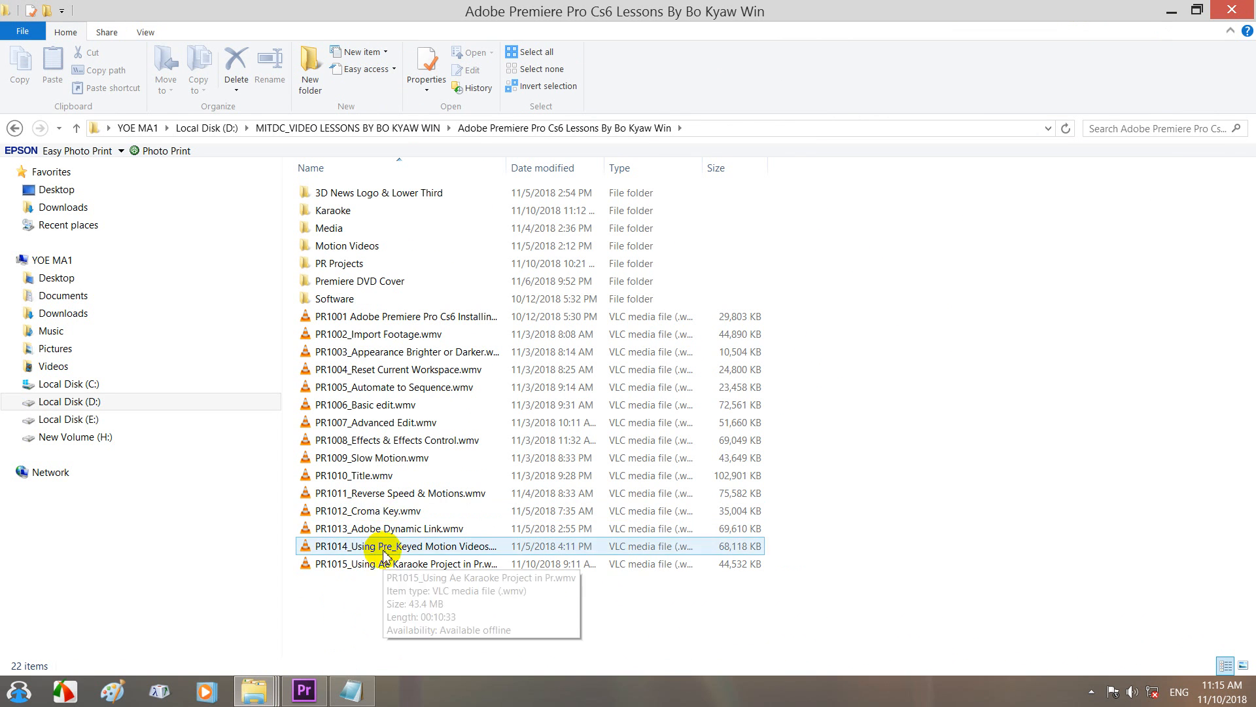
Select the lesson videos PR1001 through PR1015 to point them out, and return to Adobe Premiere Pro.
drag(353, 633, 438, 317)
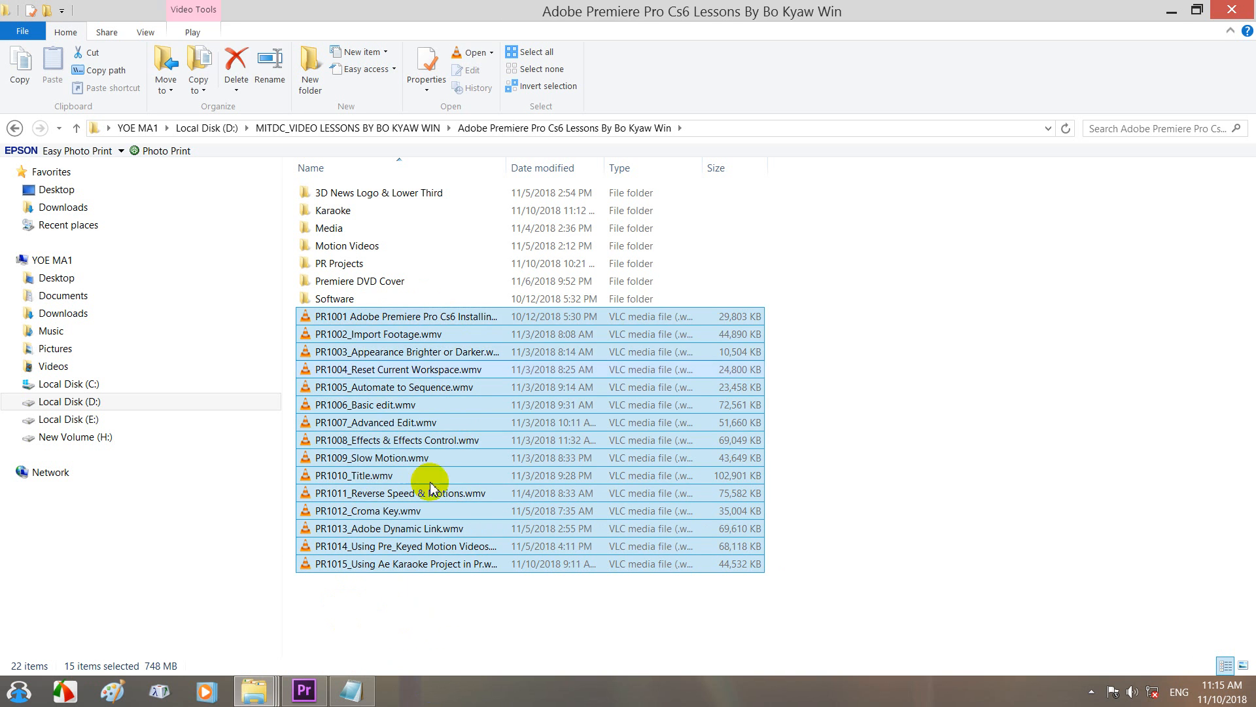
click(1170, 19)
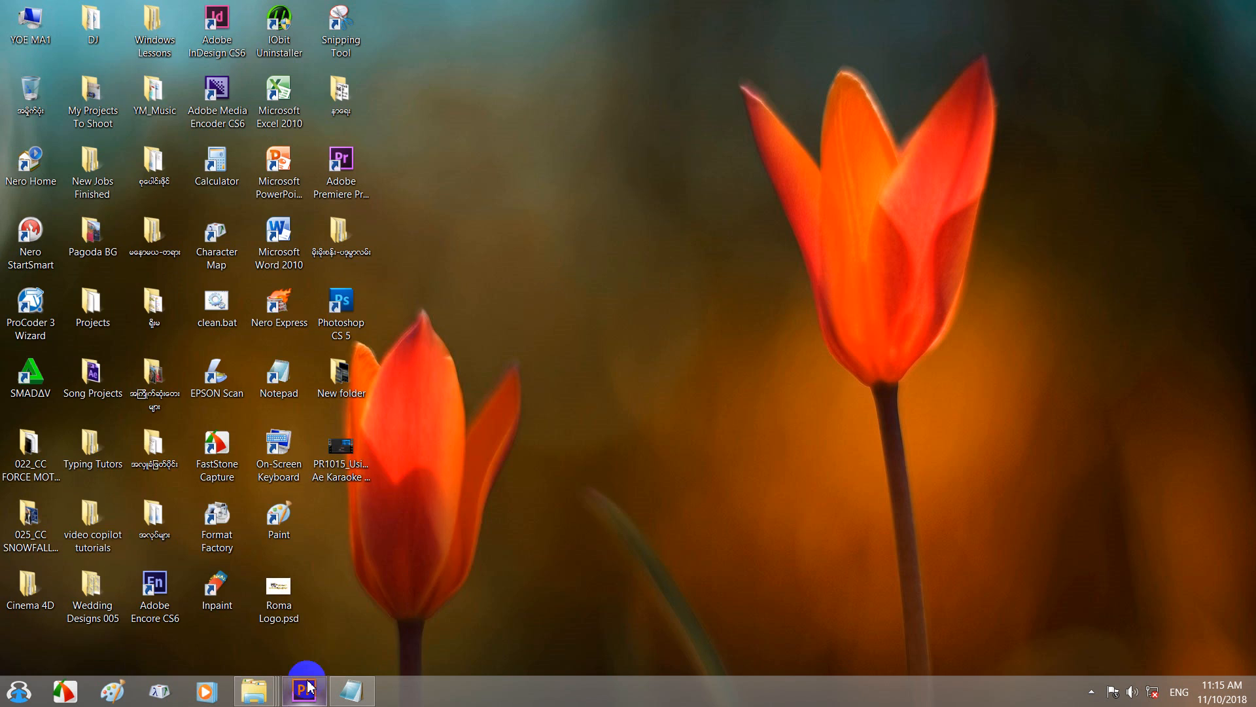
click(303, 684)
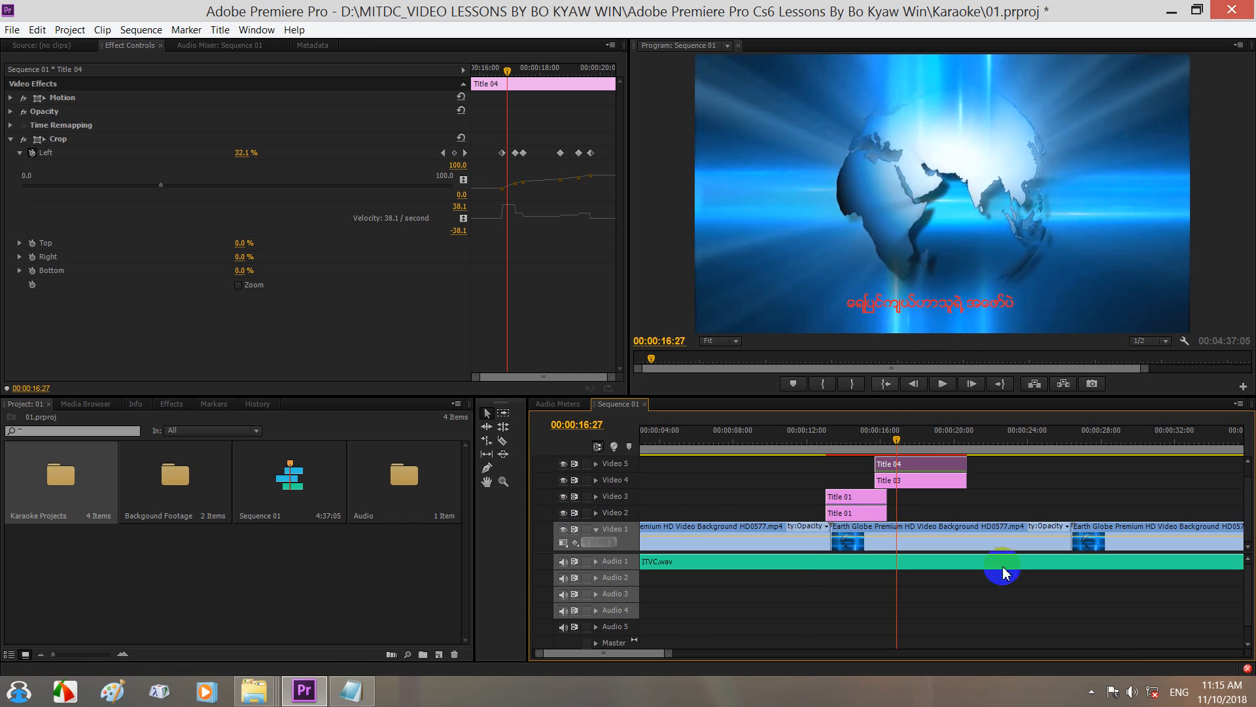
Lower the system volume to about 45 and replay the karaoke titles, leaving the playhead at 00:00:16:08.
click(1132, 691)
drag(1126, 492, 1131, 517)
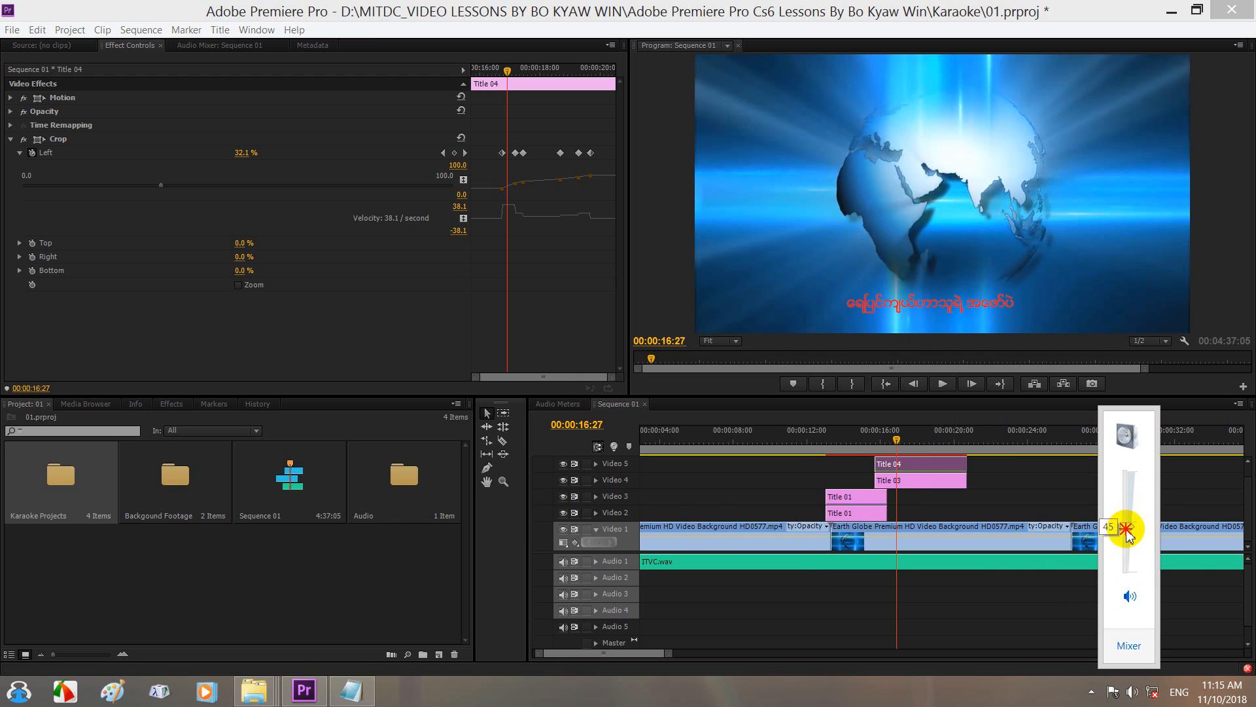
drag(903, 437, 808, 450)
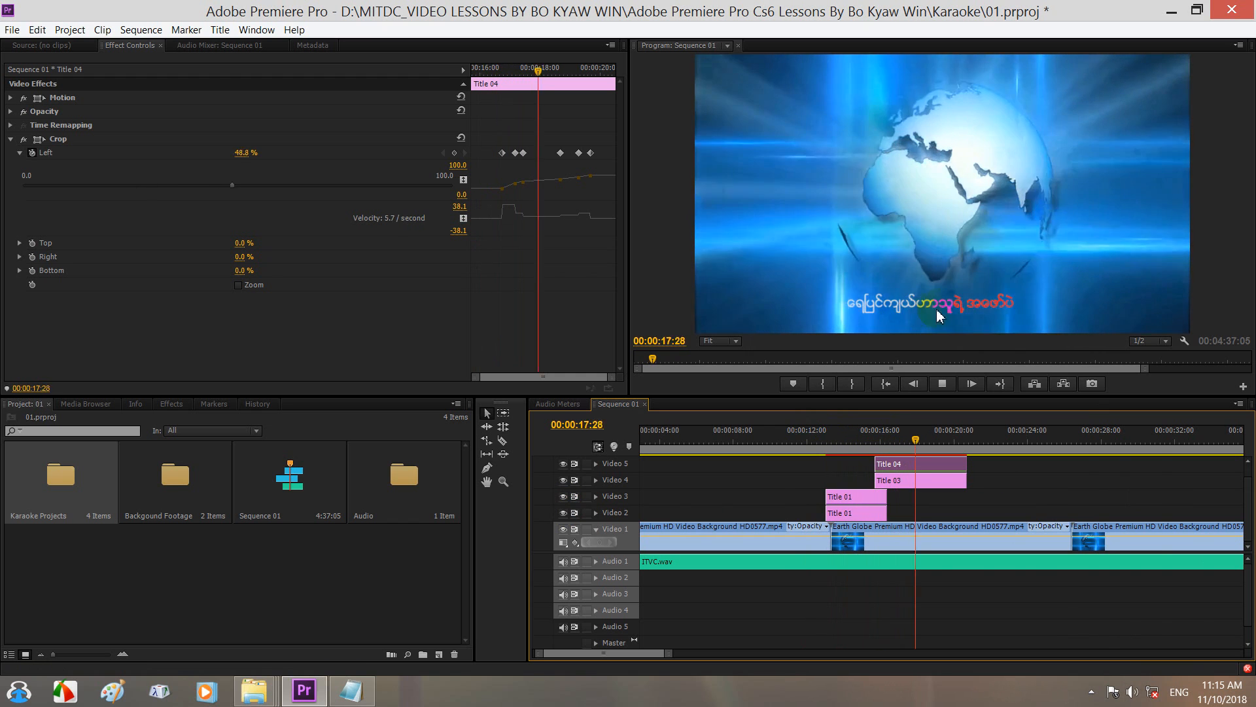
click(796, 251)
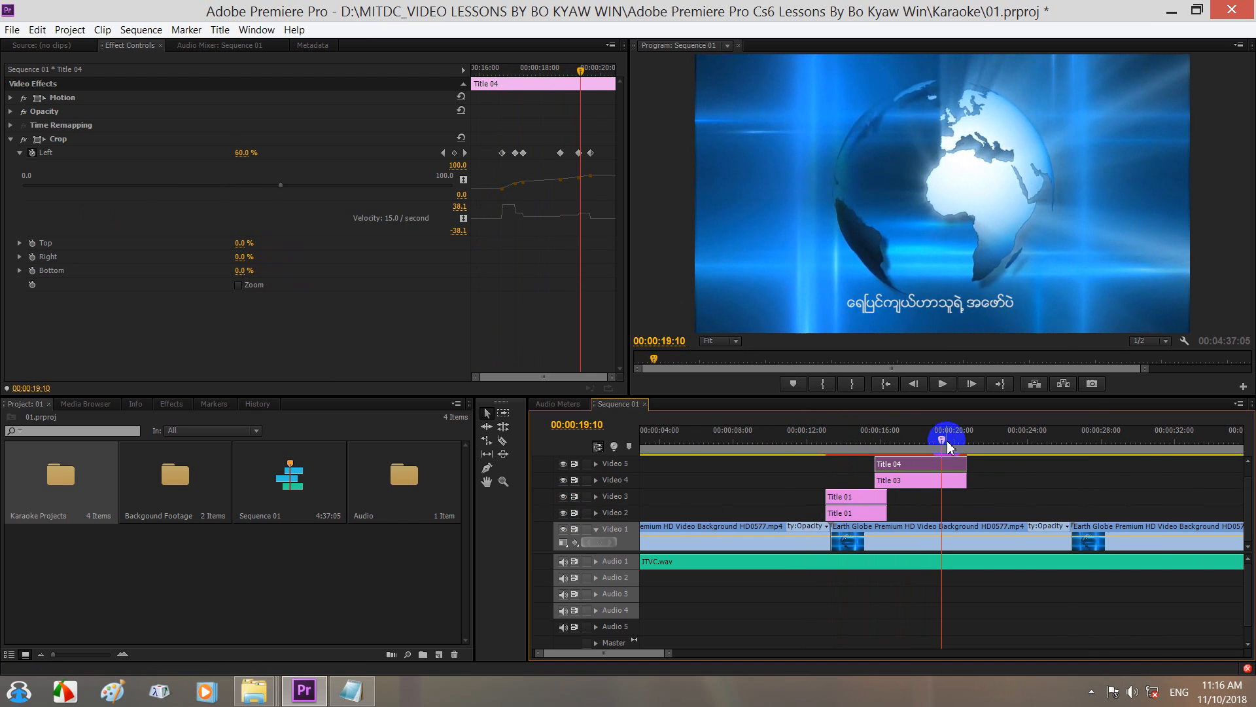
drag(949, 445, 888, 435)
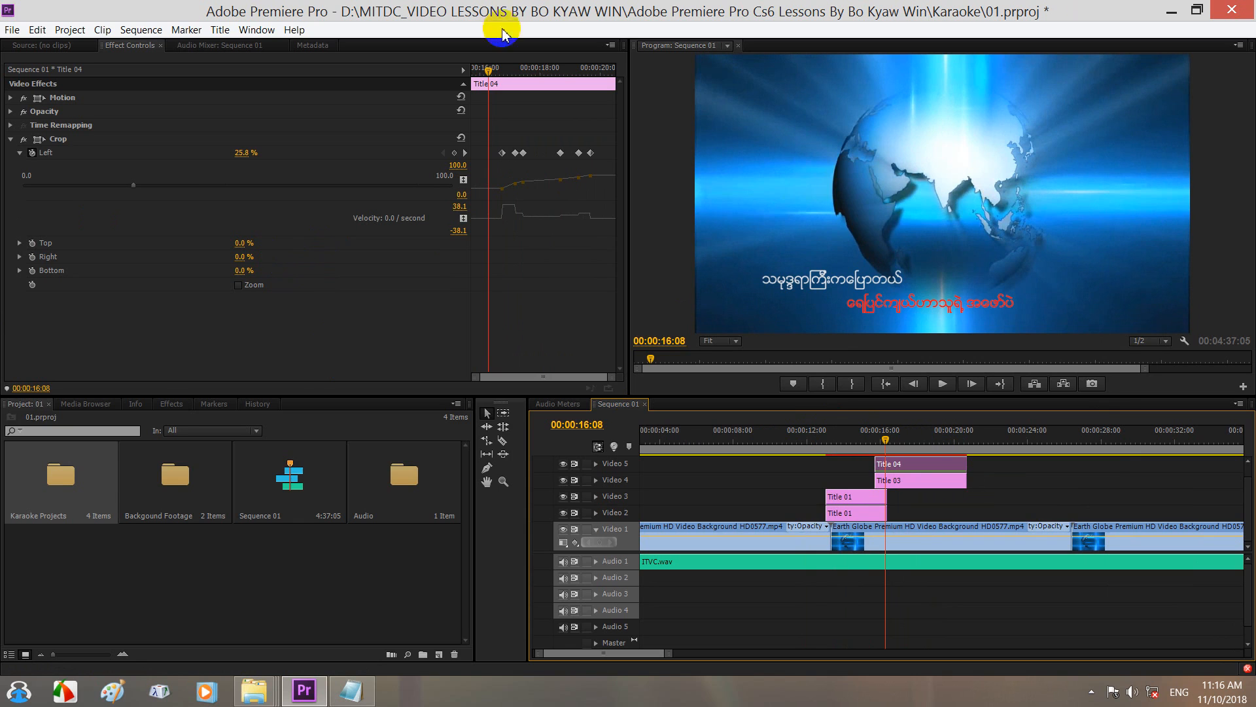
Show the Crop effect in the Transform group, and delete all four title clips from tracks Video 2 through Video 5.
click(172, 412)
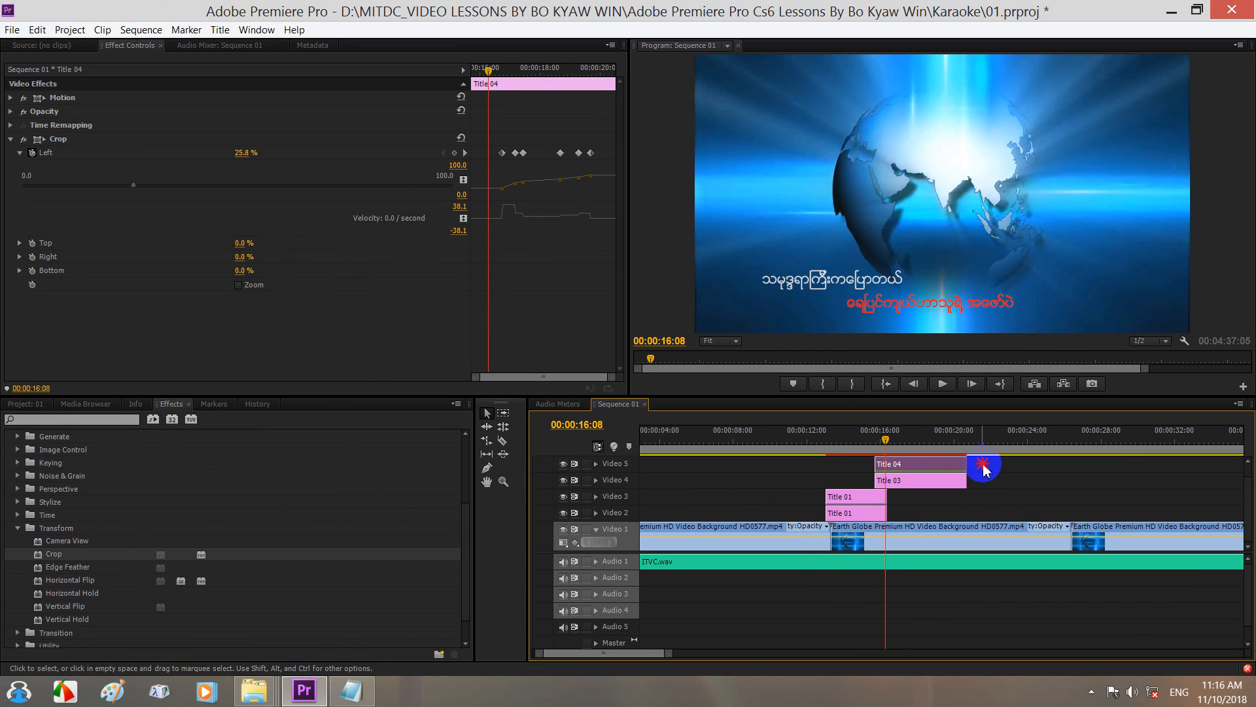
drag(976, 469, 940, 487)
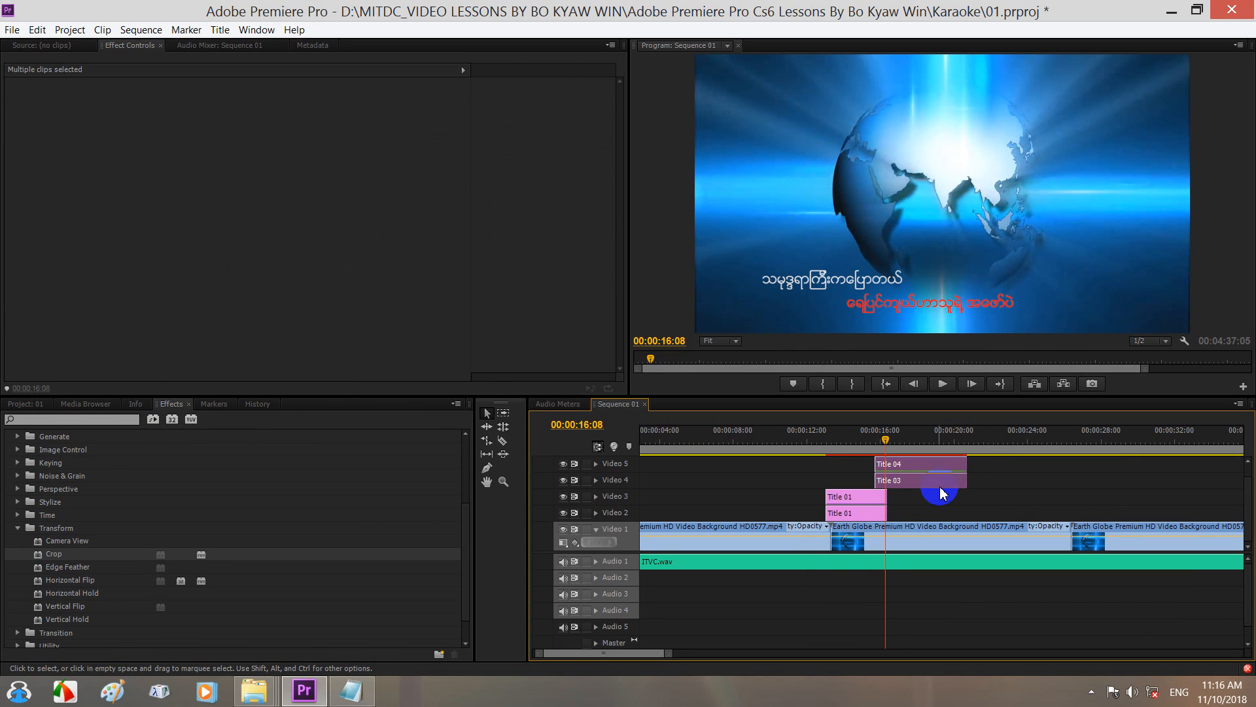
key(Delete)
click(877, 504)
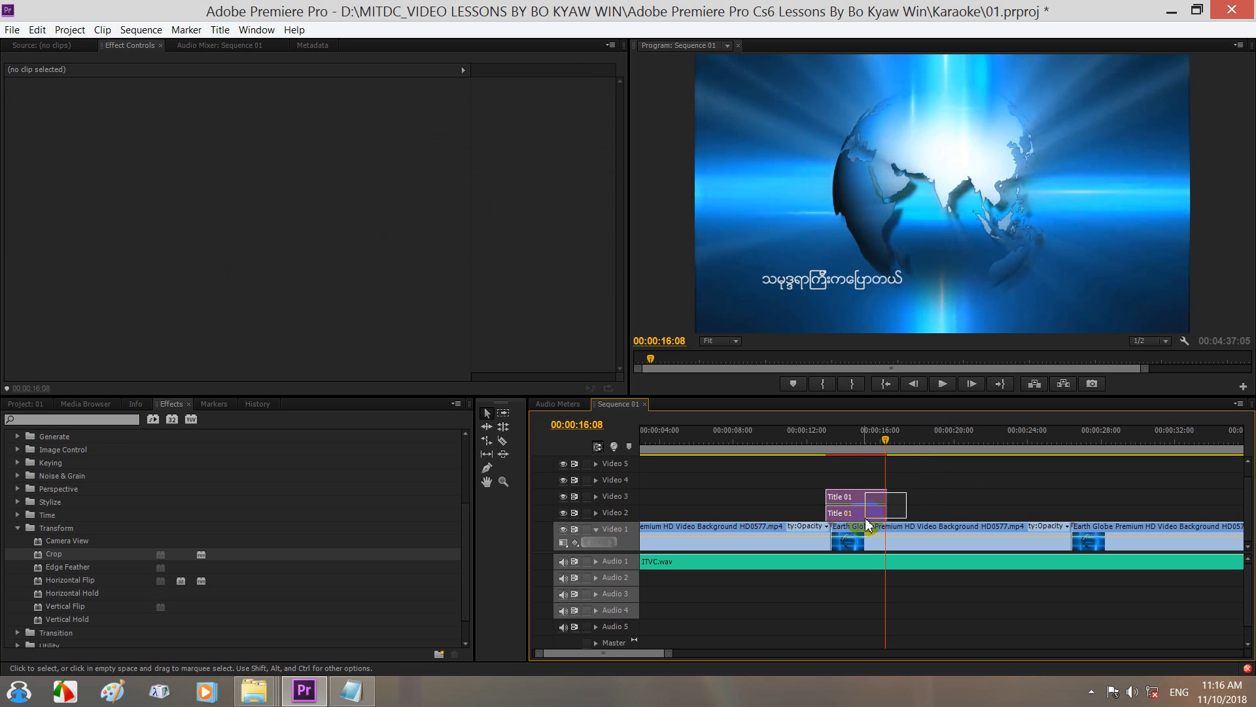
key(Delete)
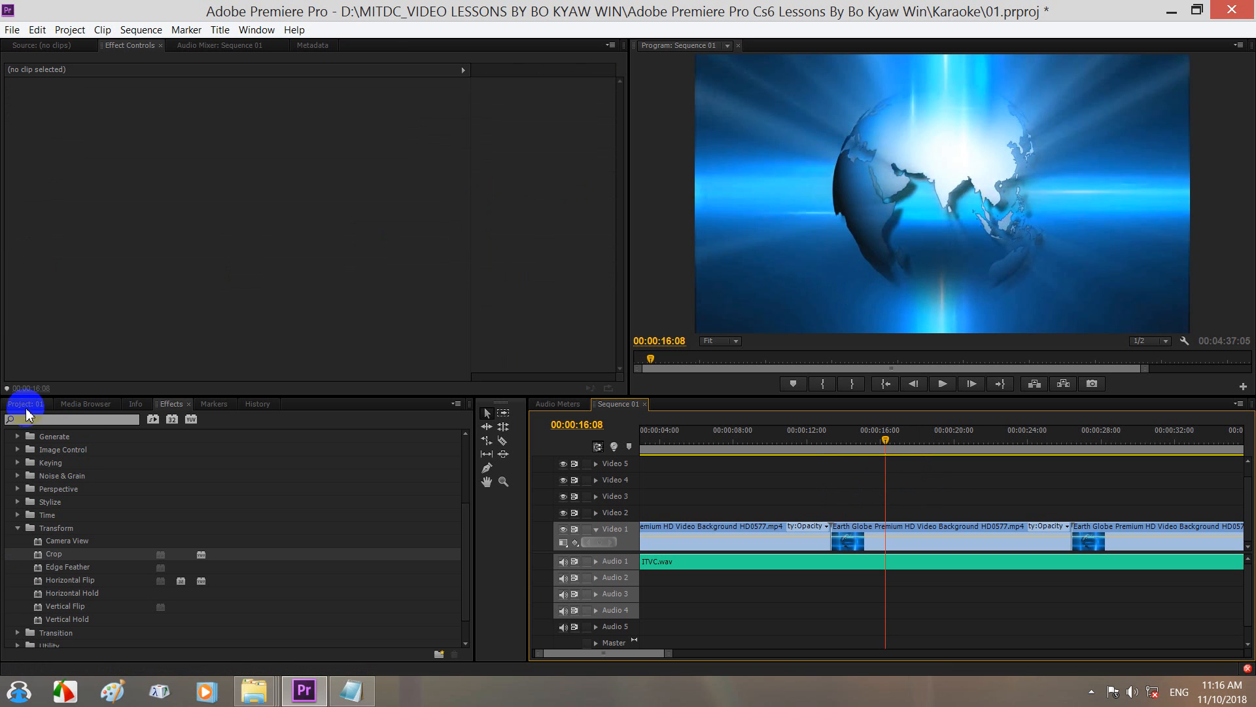
Open the Karaoke Projects bin and select its four titles.
click(28, 410)
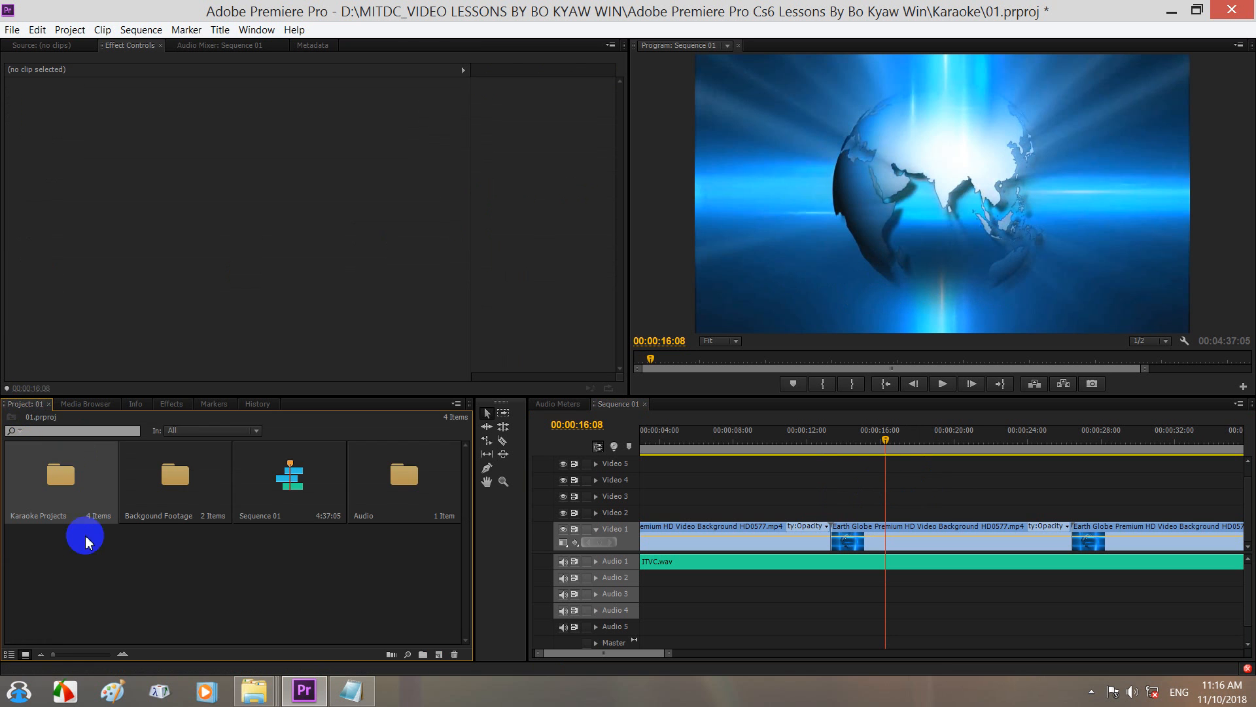
click(63, 484)
double_click(64, 484)
drag(424, 302, 168, 238)
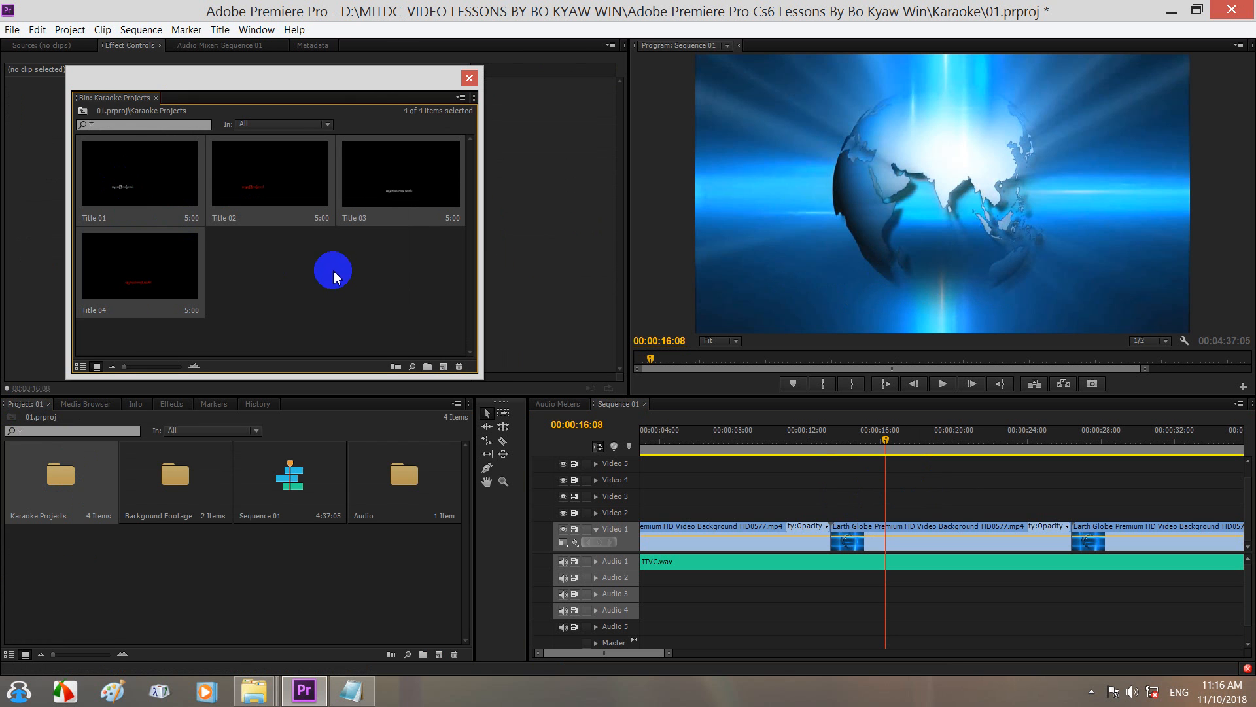
Place Title 01 on Video 2 and Title 02 directly above it on Video 3 from about 14 seconds, and view them at 00:00:16:19.
click(141, 187)
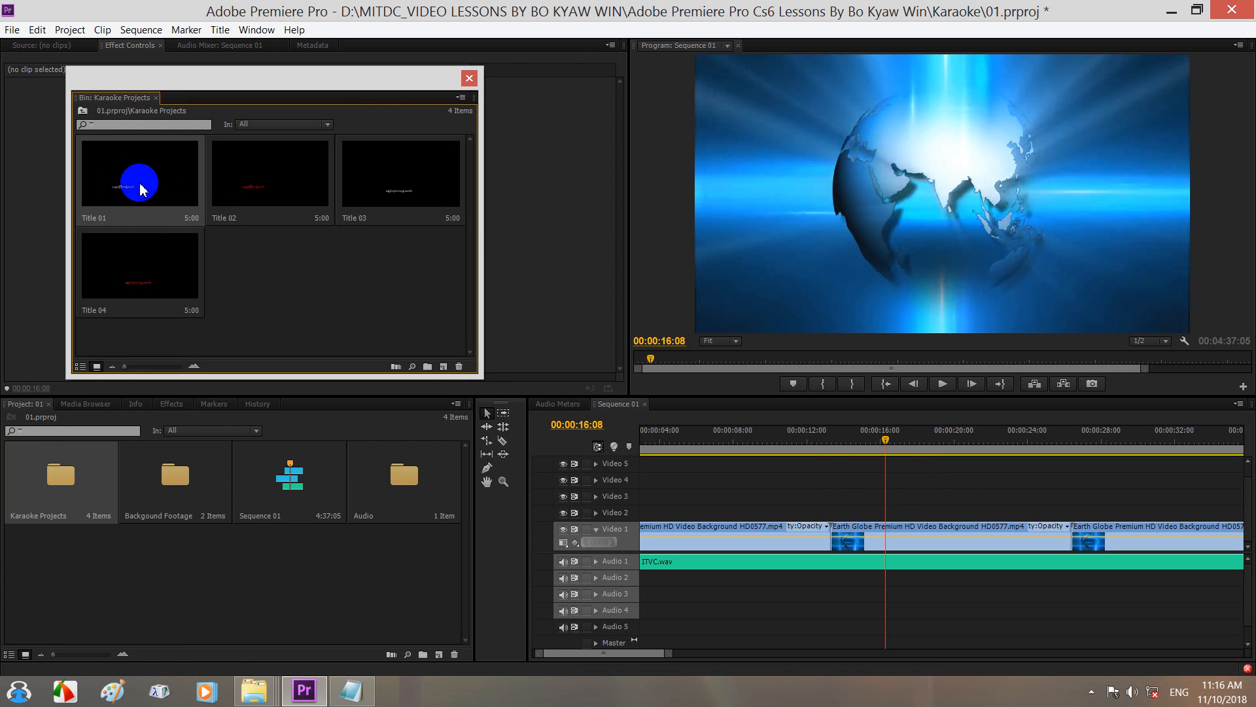
drag(133, 194, 852, 515)
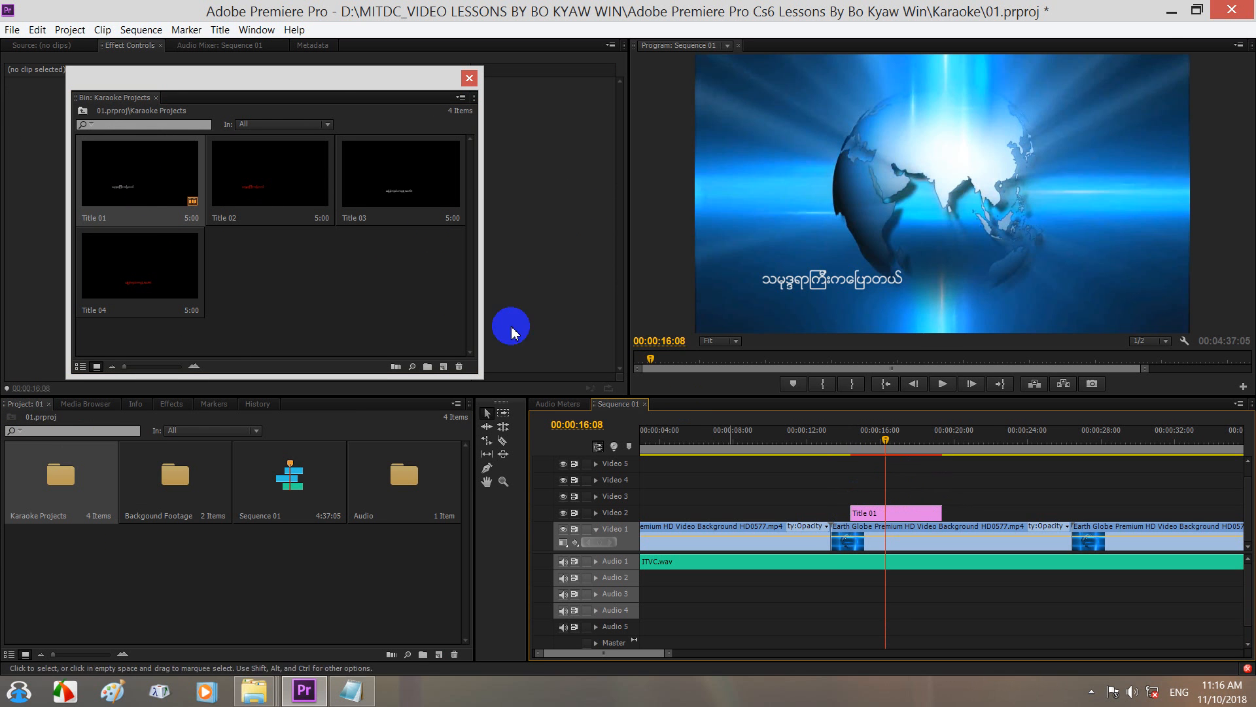
drag(246, 177, 840, 495)
mouse_move(881, 434)
mouse_down()
mouse_move(866, 438)
mouse_move(892, 435)
mouse_up()
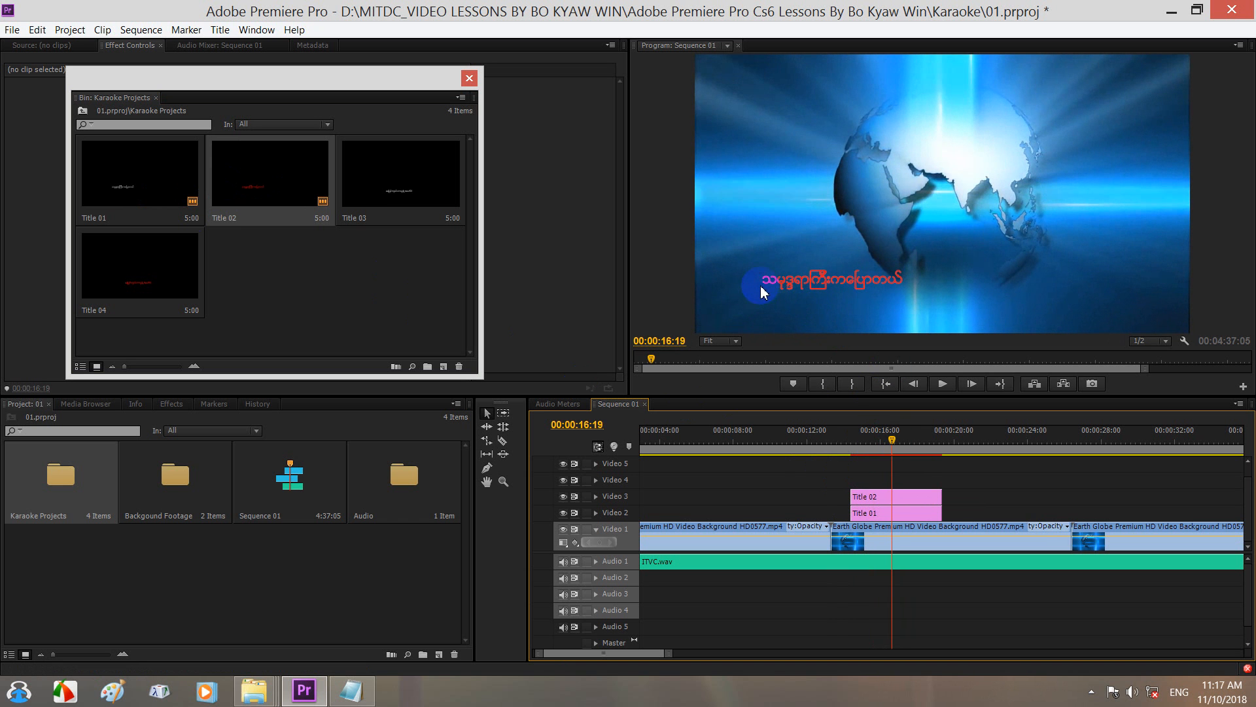
click(877, 292)
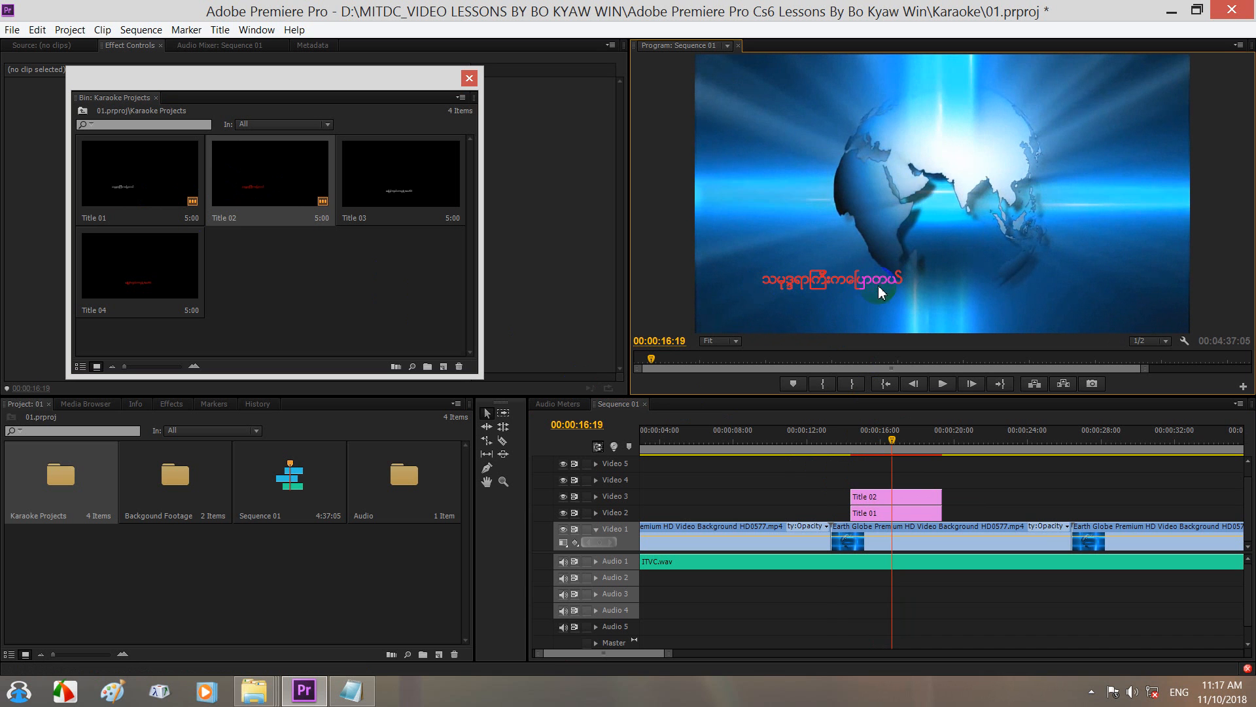
click(928, 462)
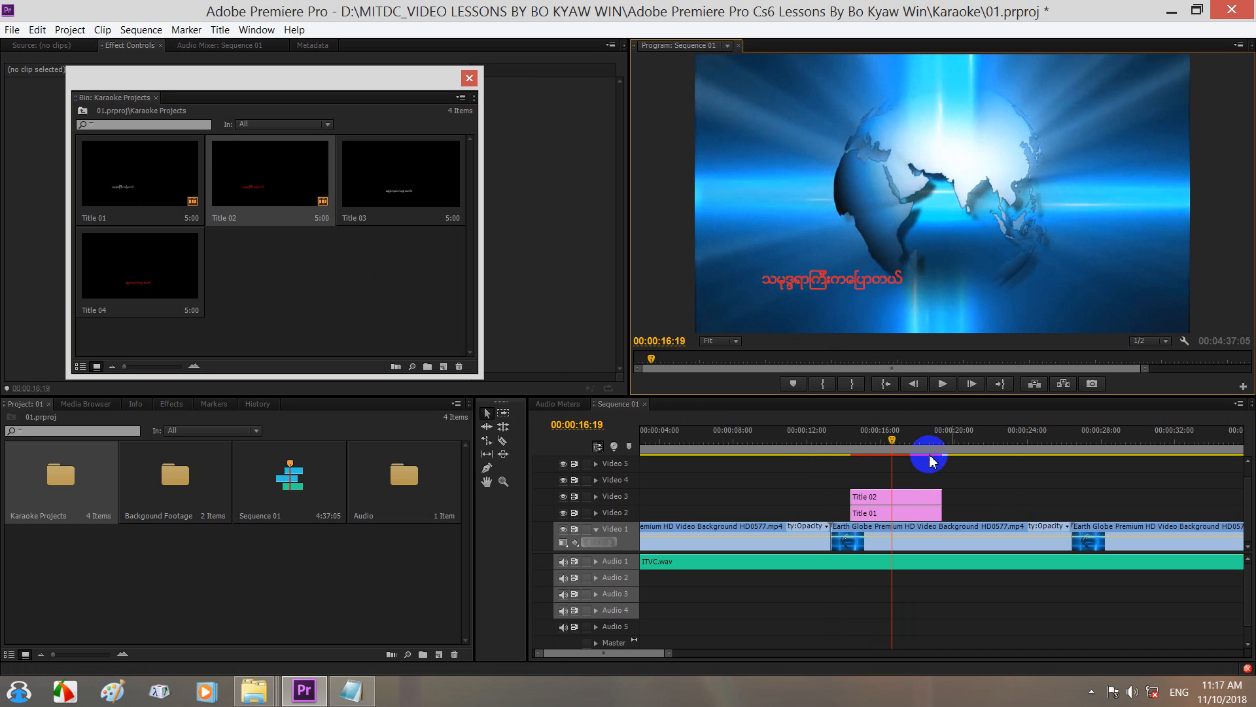
click(970, 332)
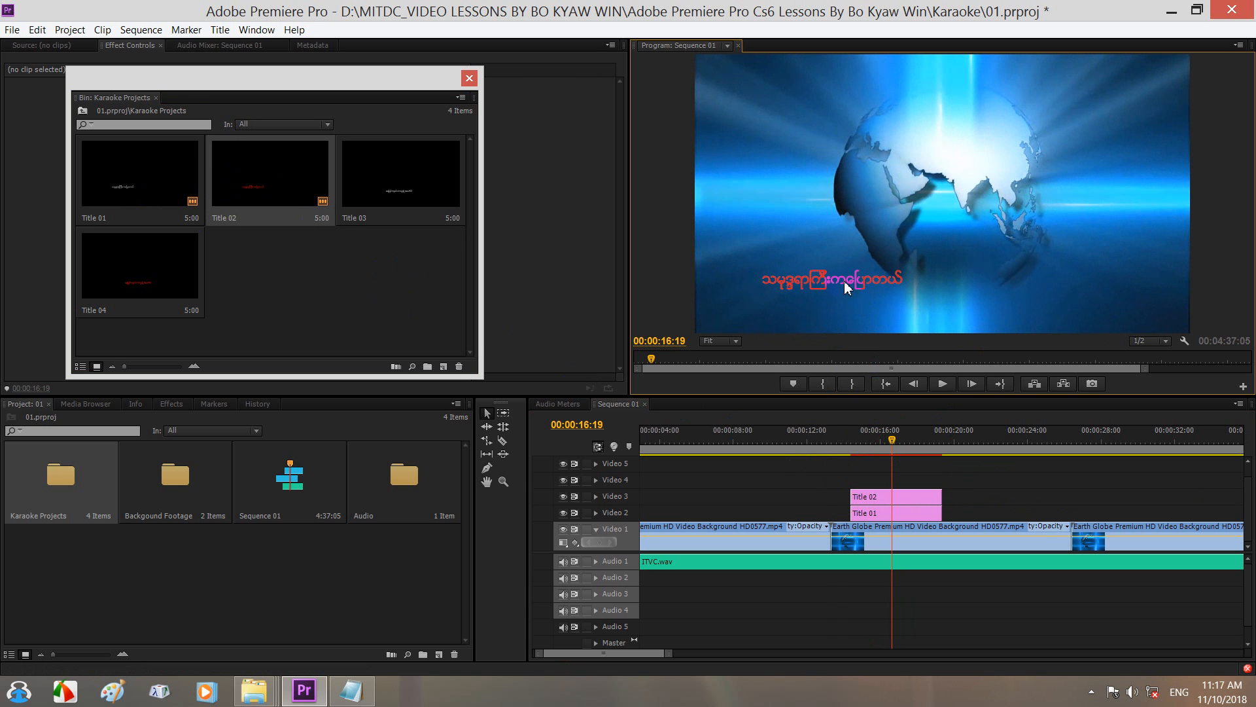
click(824, 303)
click(645, 266)
click(72, 136)
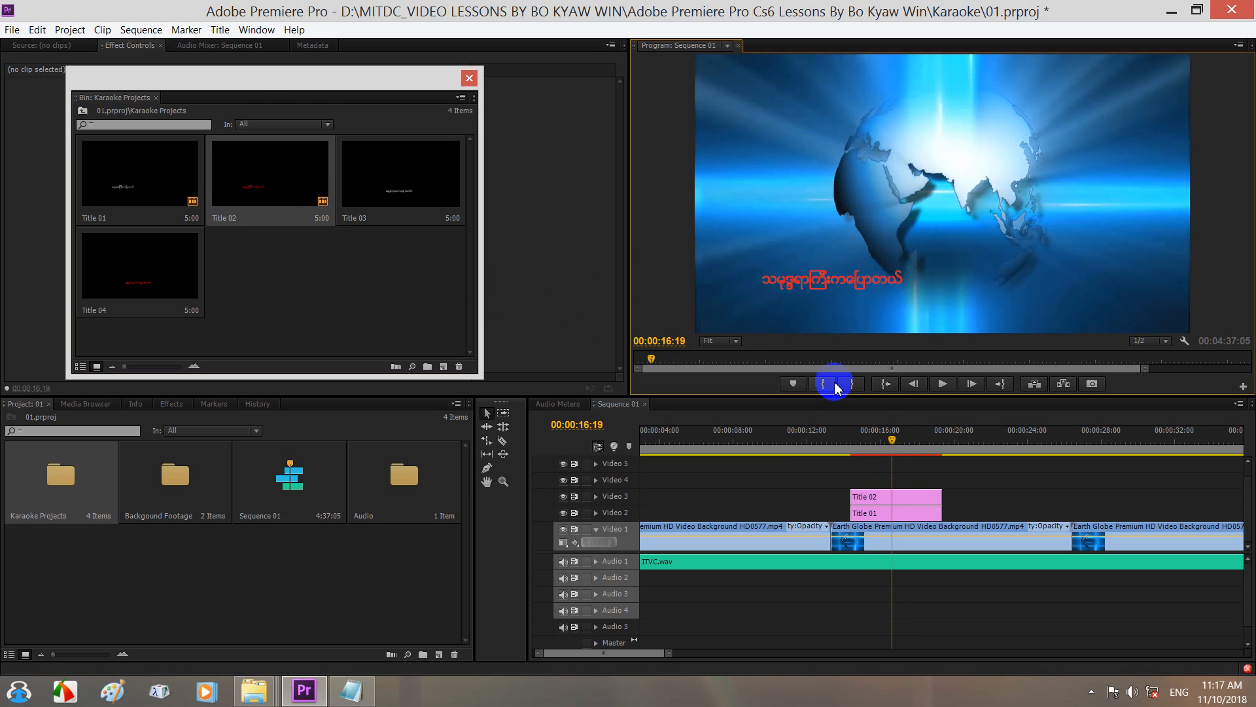
click(778, 300)
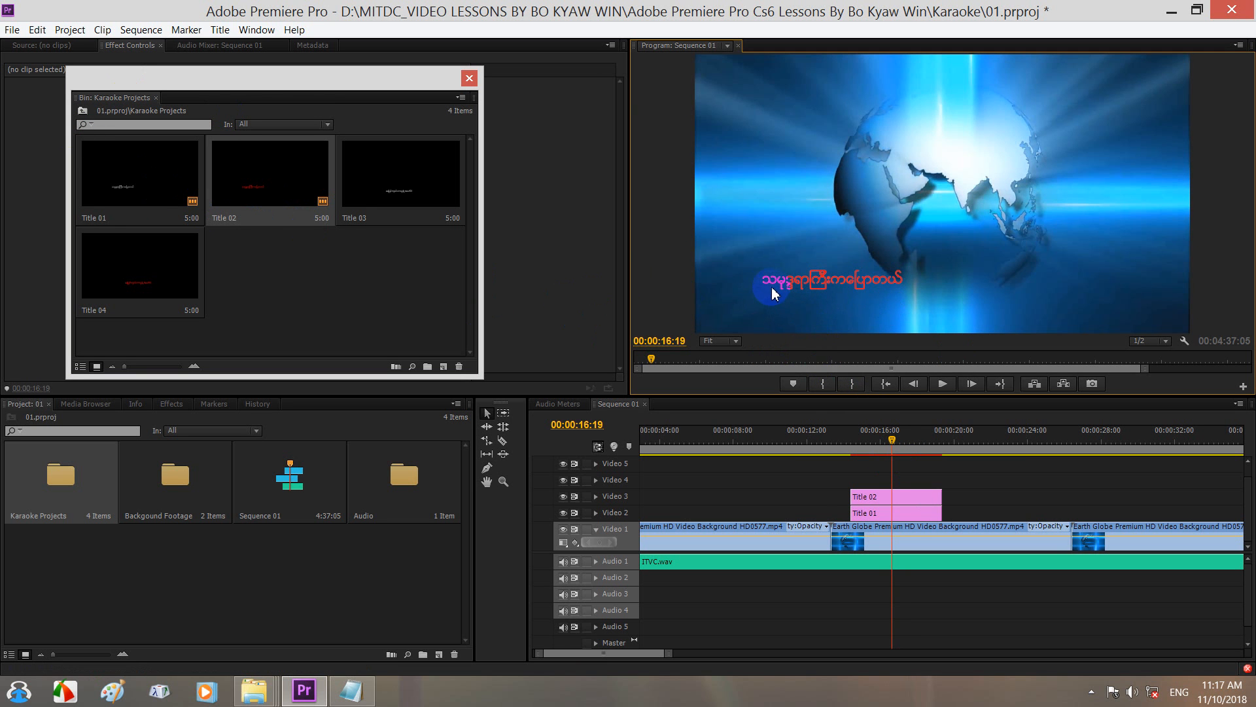
click(914, 294)
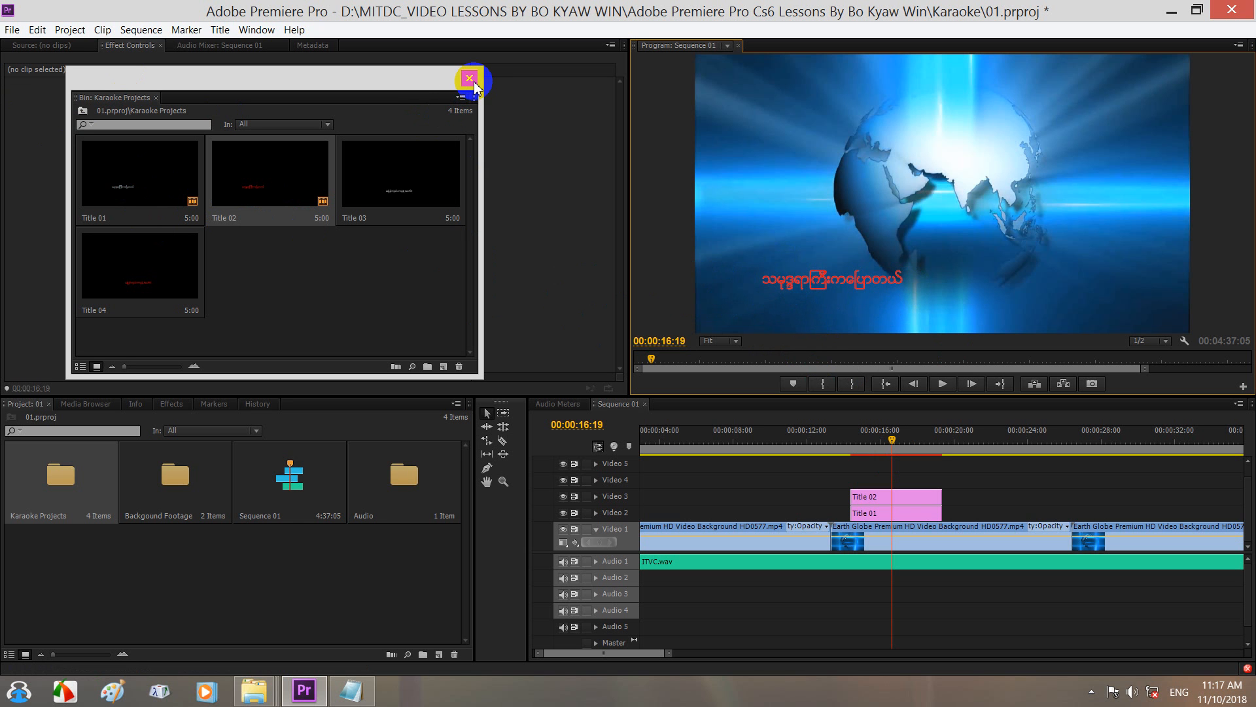
Delete all four titles from the Karaoke Projects bin together with their clip references in the sequence.
drag(415, 292, 131, 193)
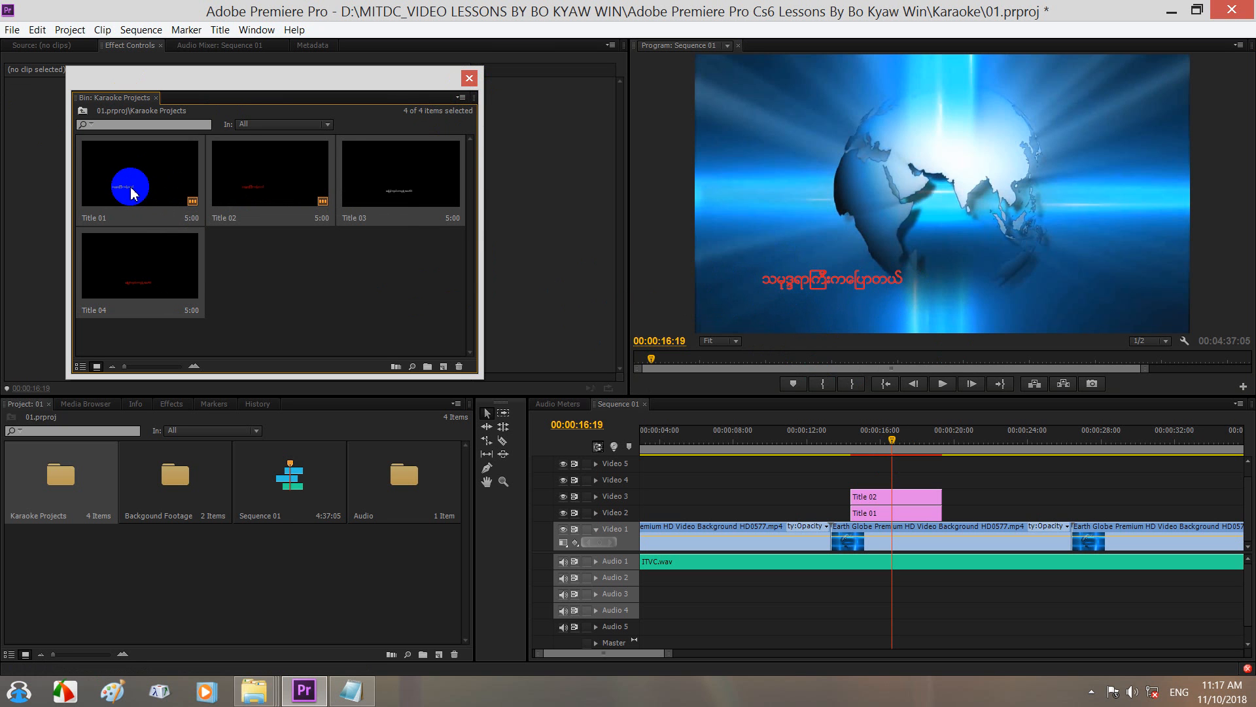
key(Delete)
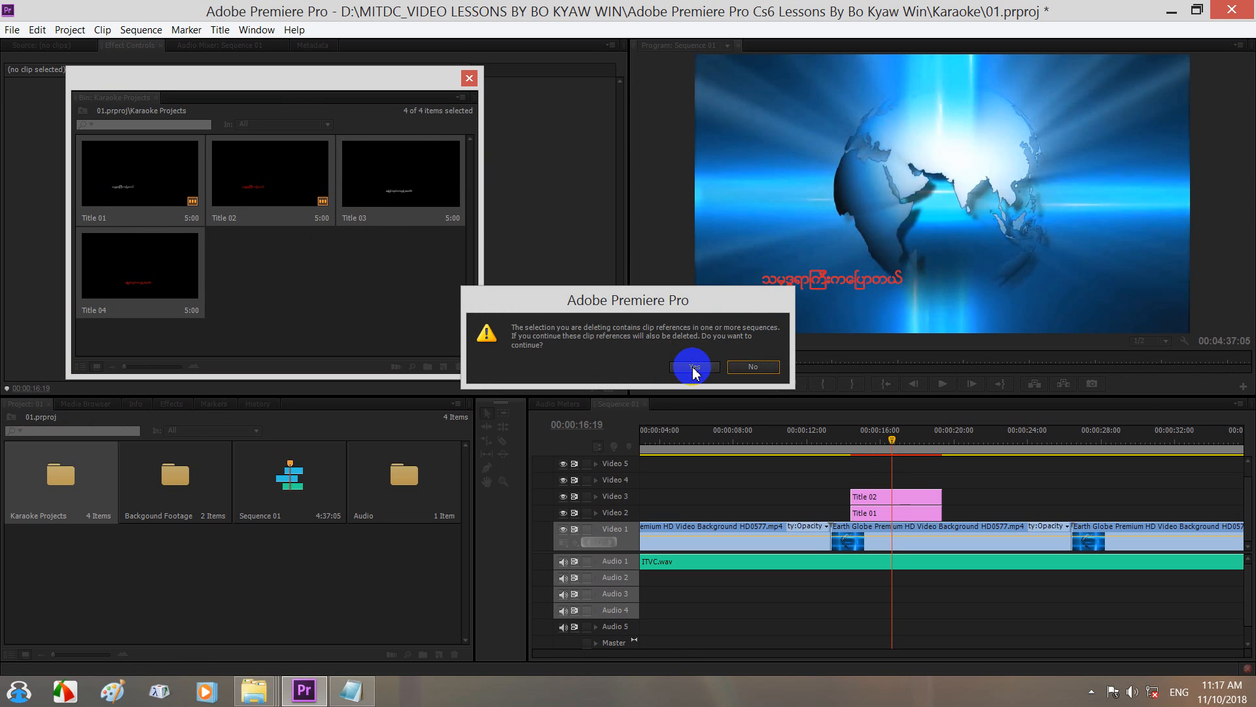
click(742, 366)
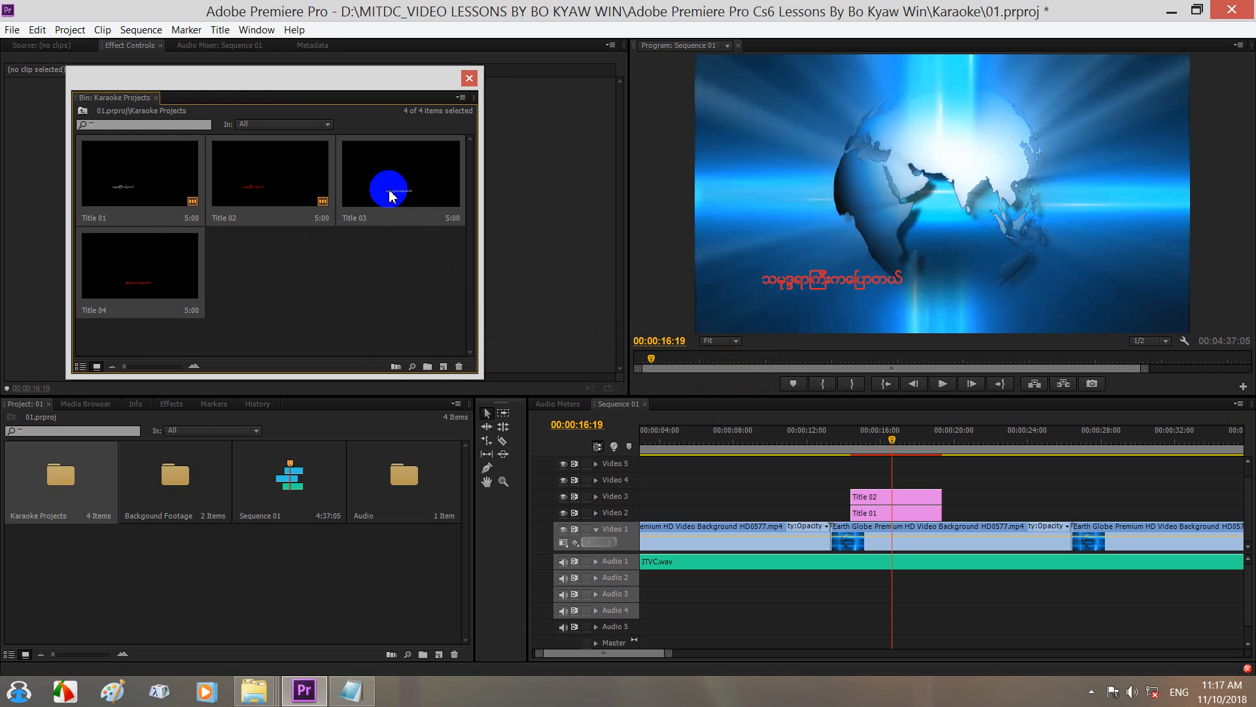
click(458, 366)
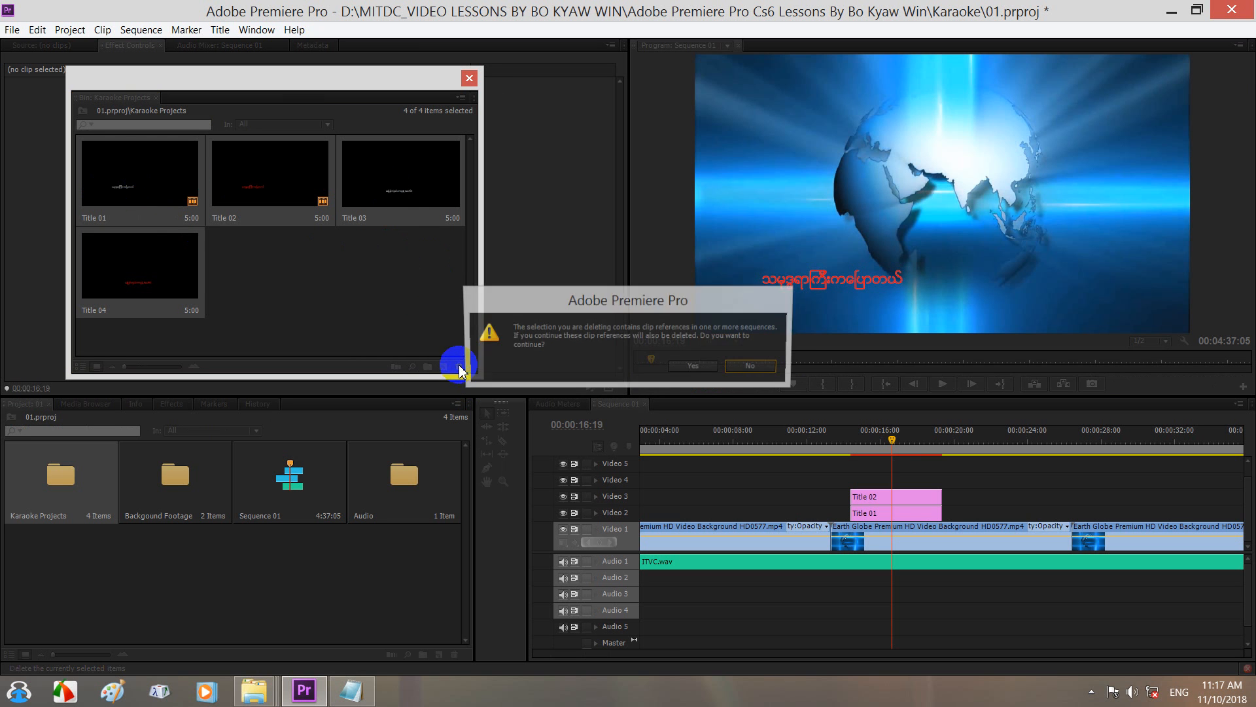
click(678, 363)
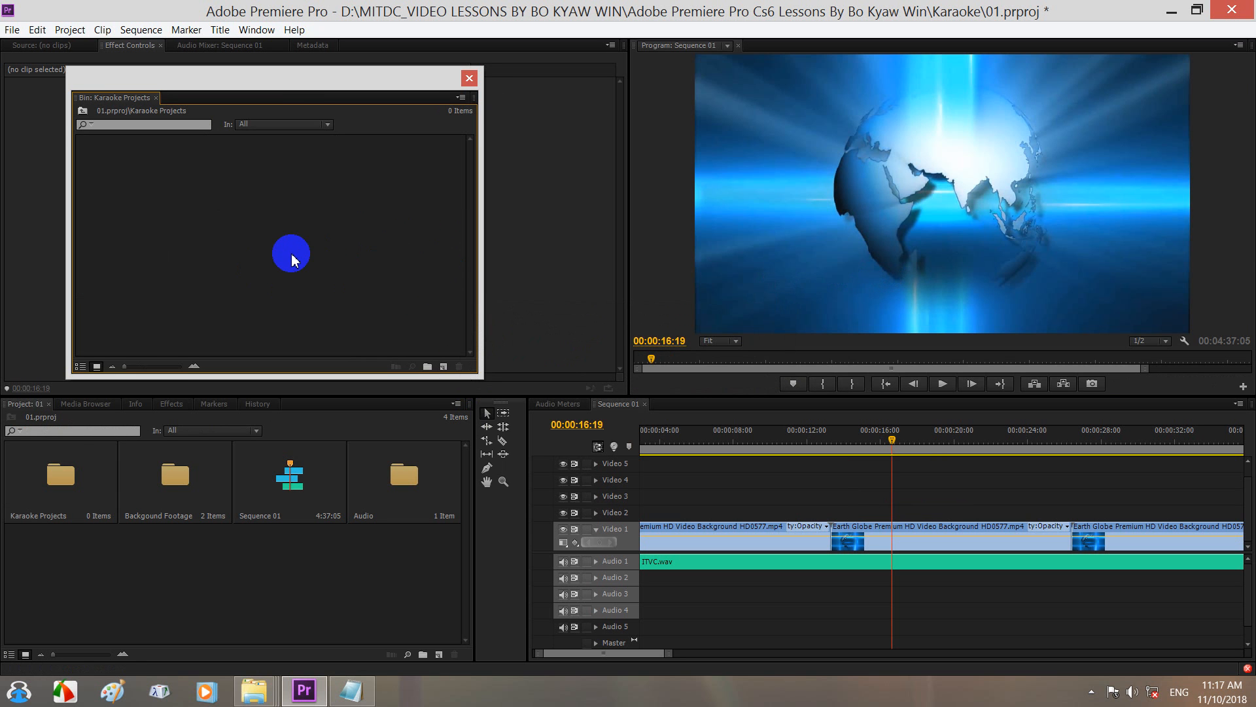
Close and reopen the Karaoke Projects bin.
click(469, 78)
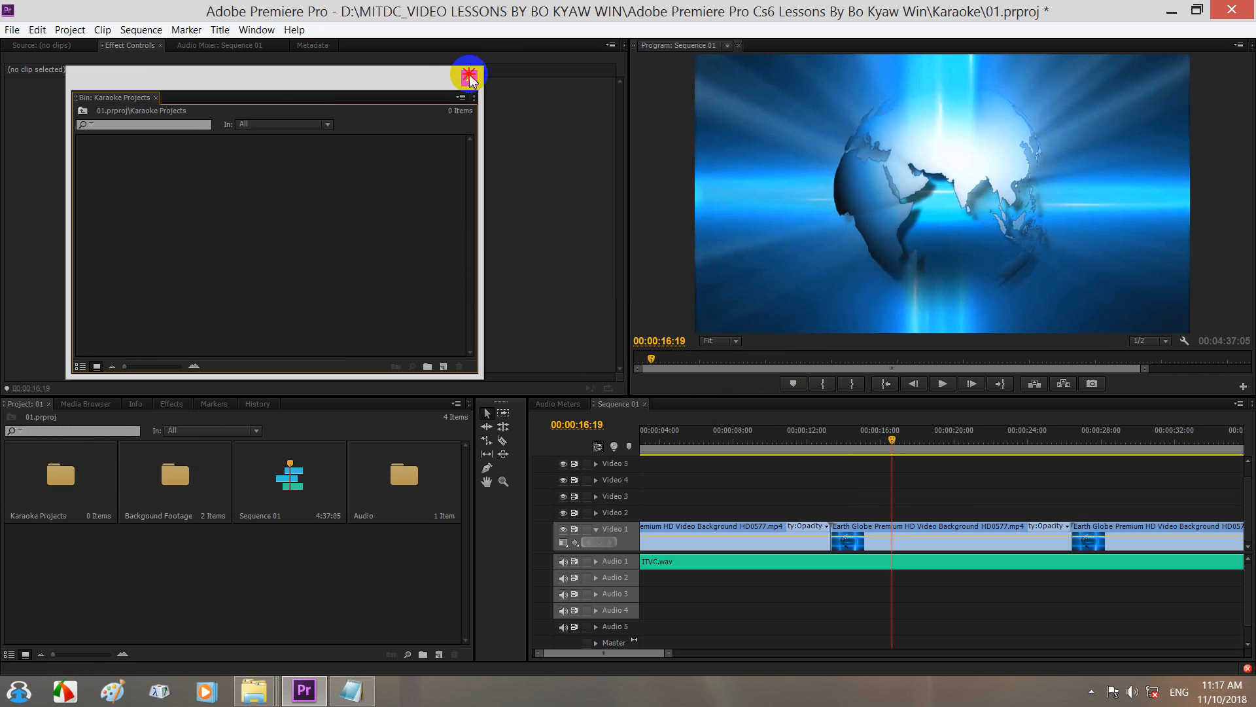
click(189, 565)
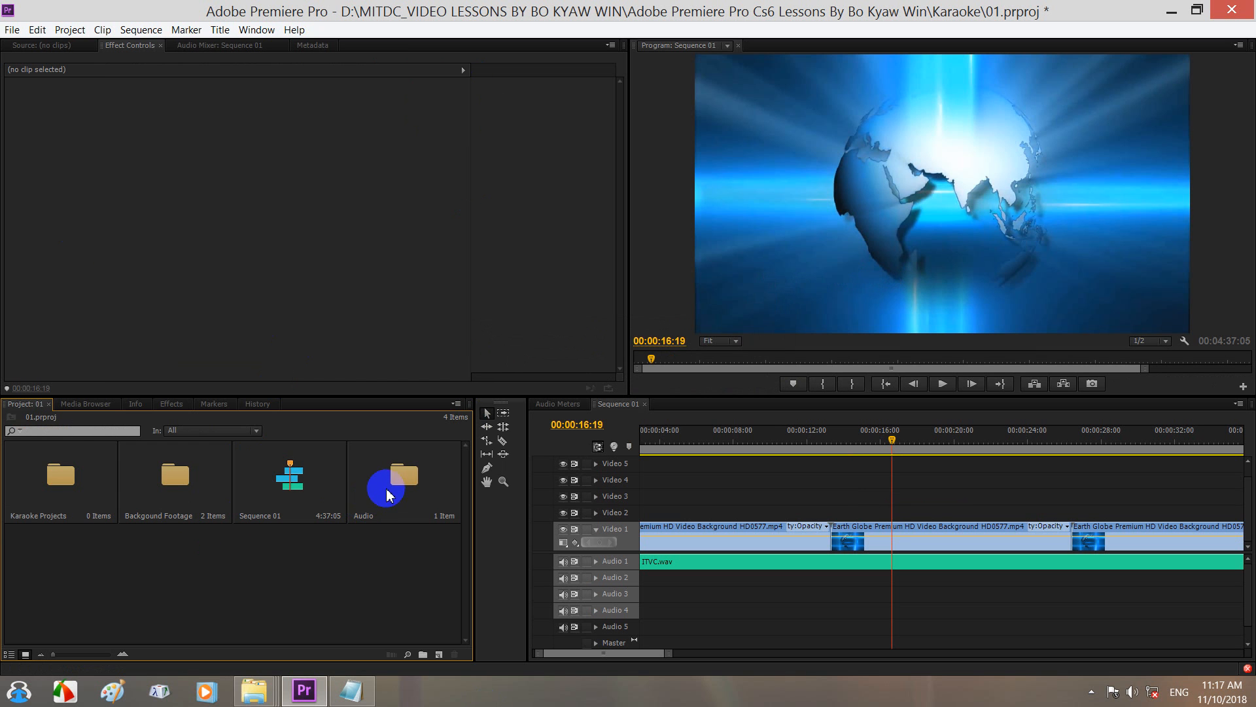
click(56, 488)
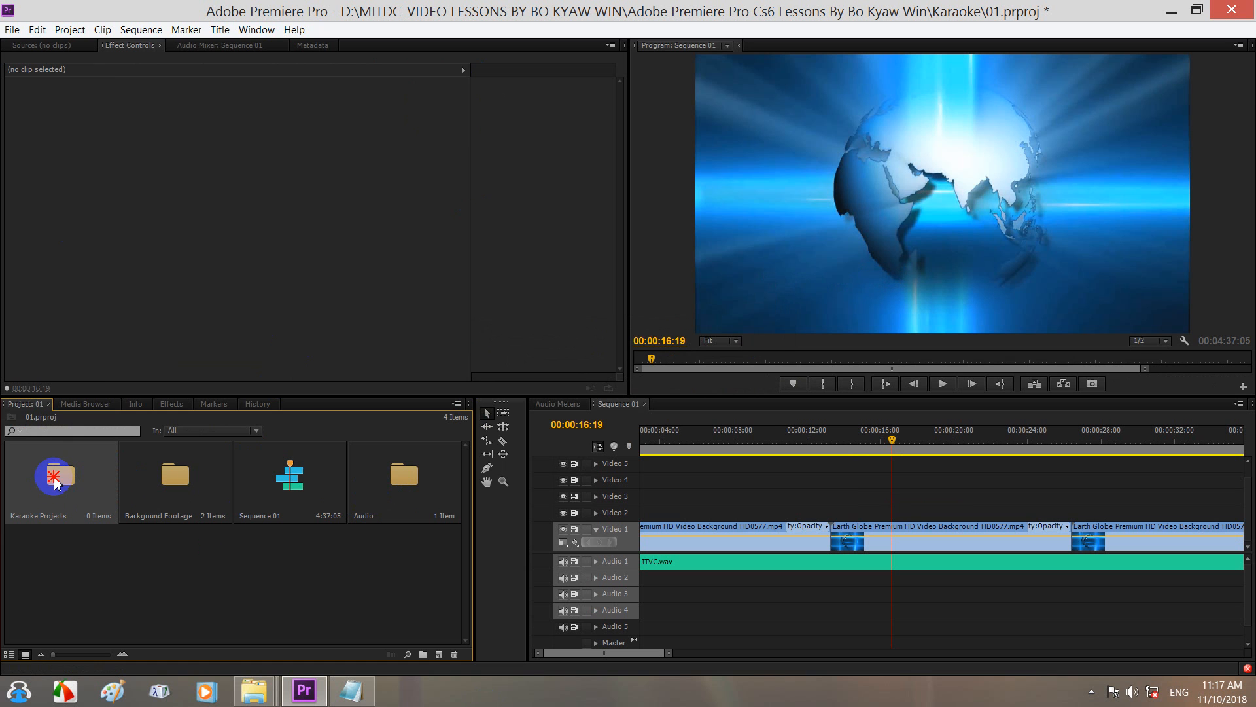
double_click(55, 482)
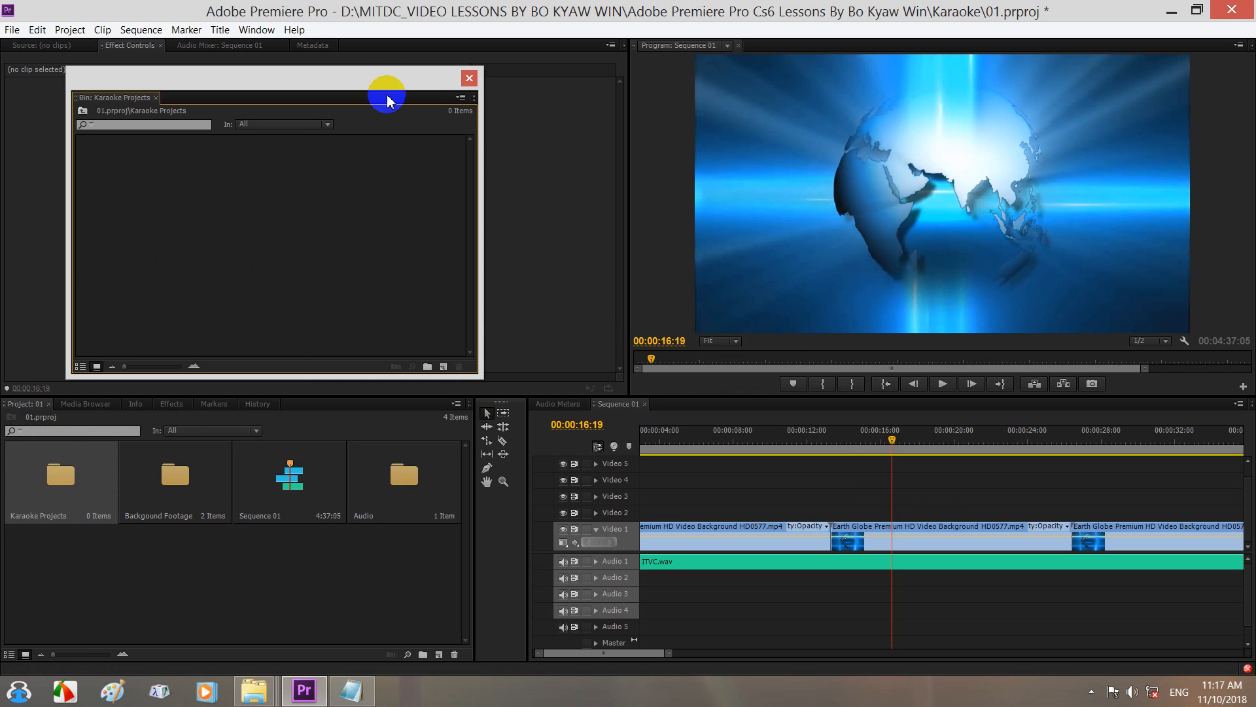
click(469, 78)
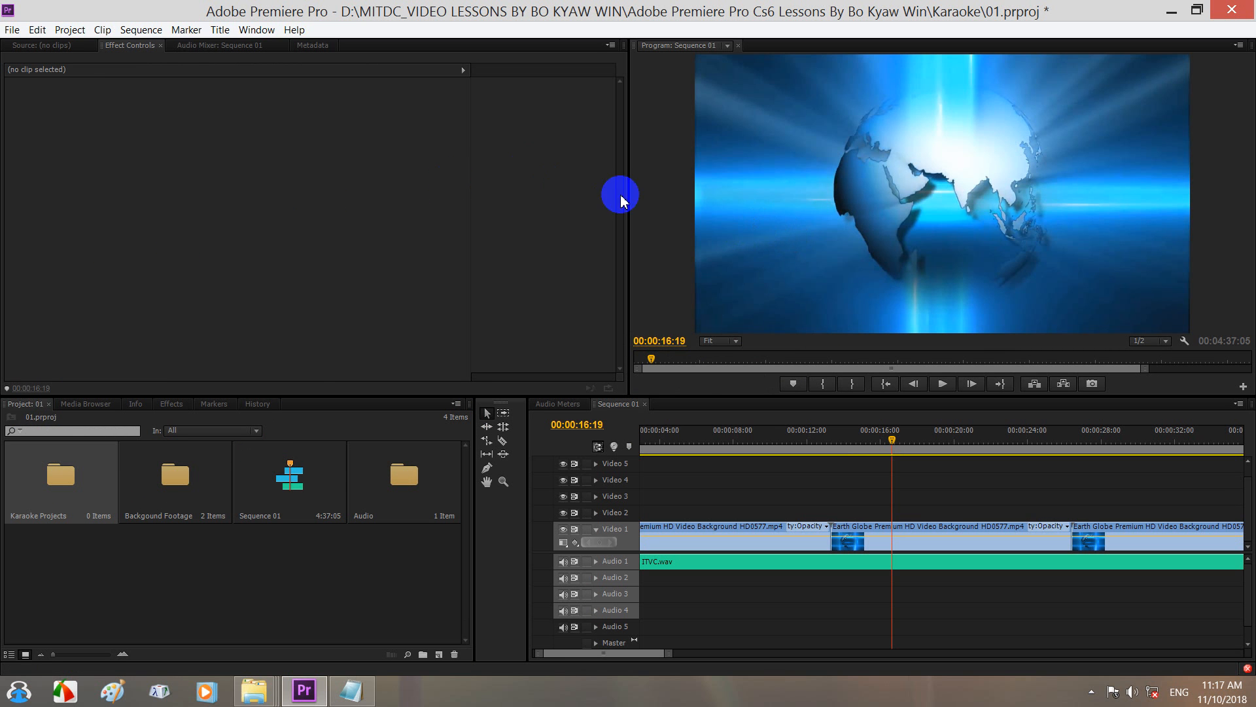
double_click(56, 484)
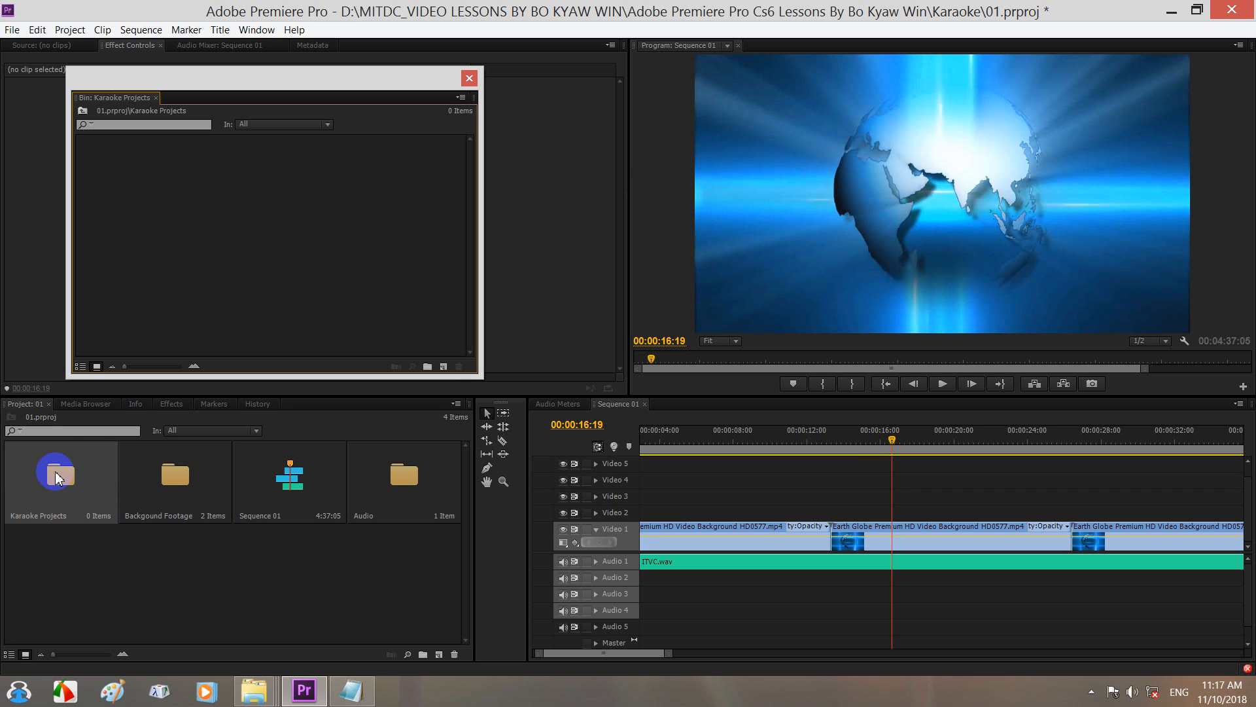
Create Sequence 02 in the Karaoke Projects bin with the DV - NTSC Standard 48kHz preset, and delete it again.
right_click(181, 207)
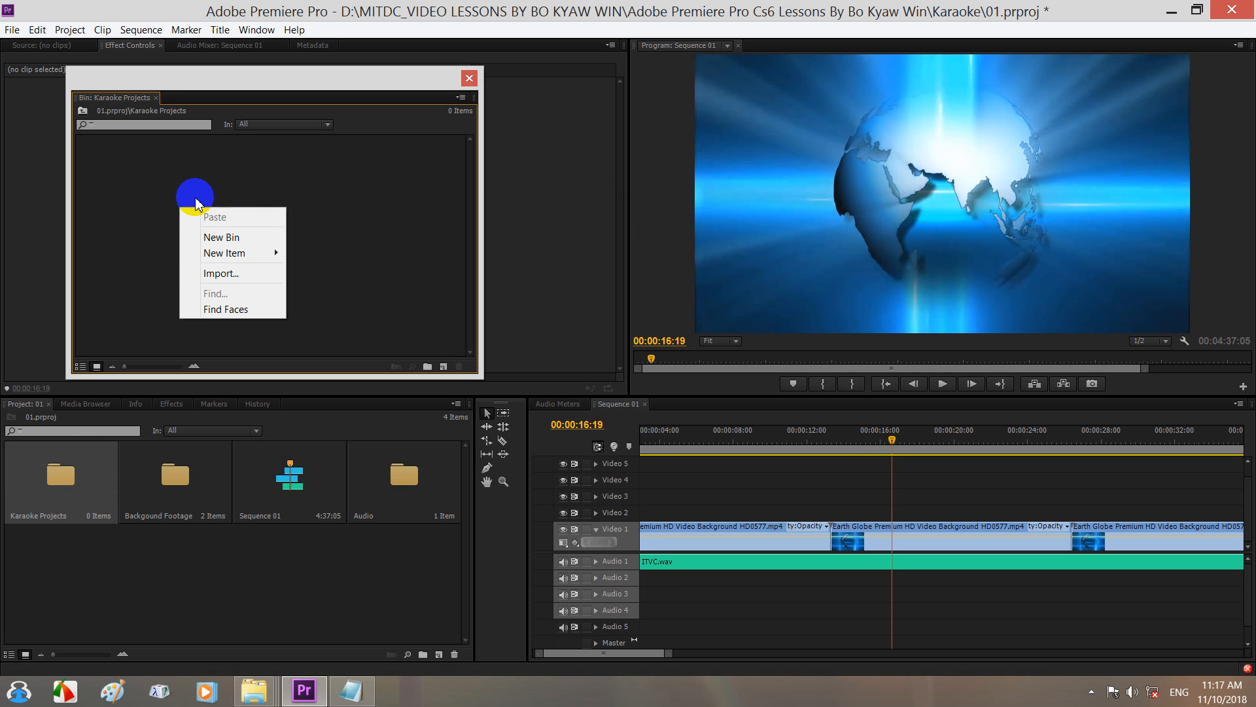
mouse_move(256, 253)
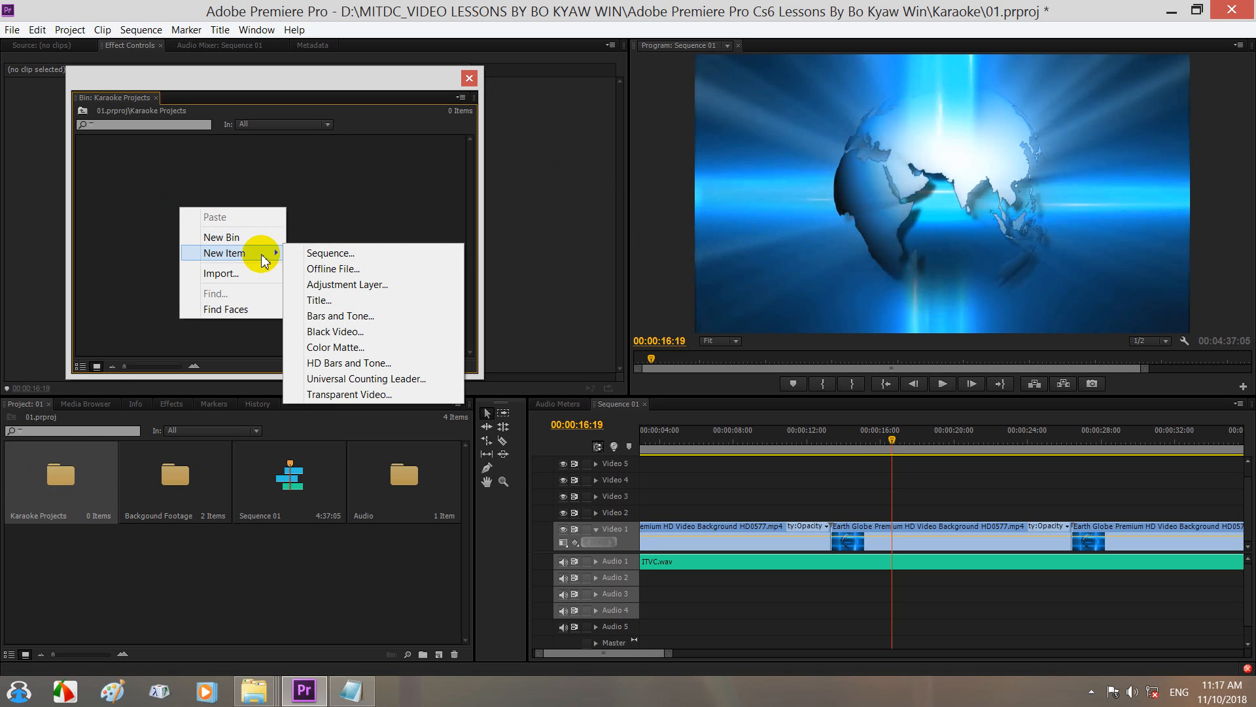
click(337, 257)
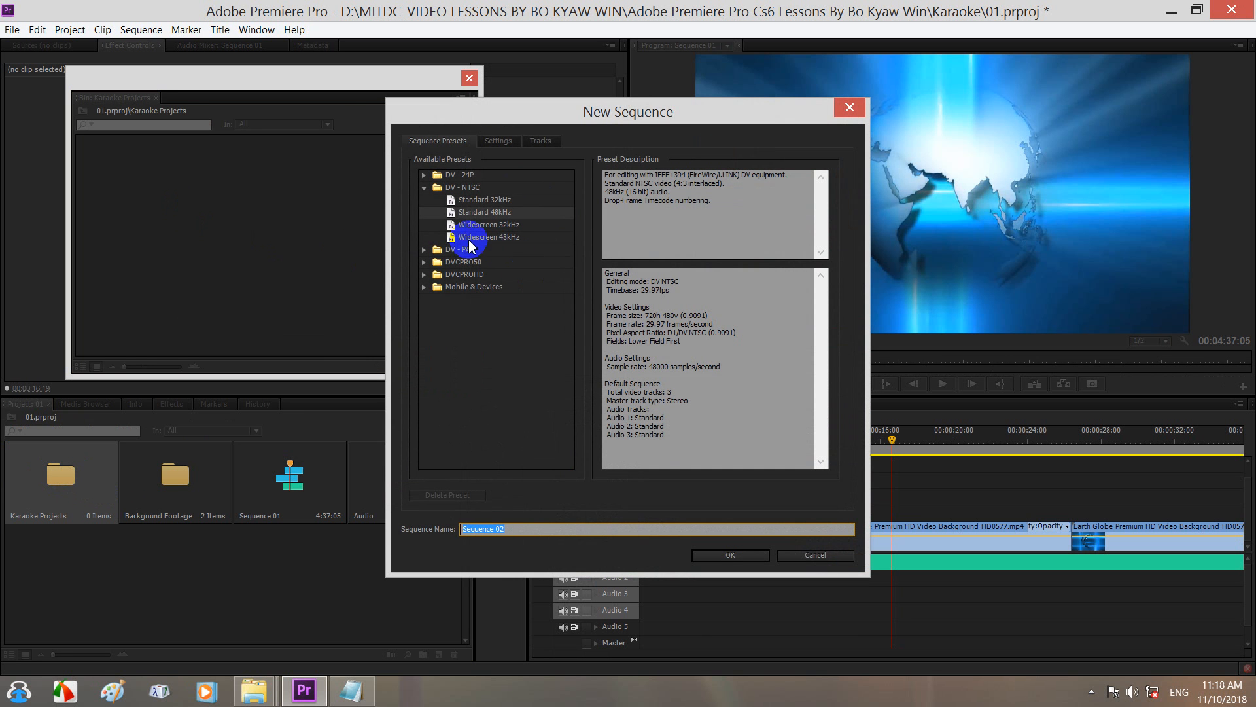
click(471, 213)
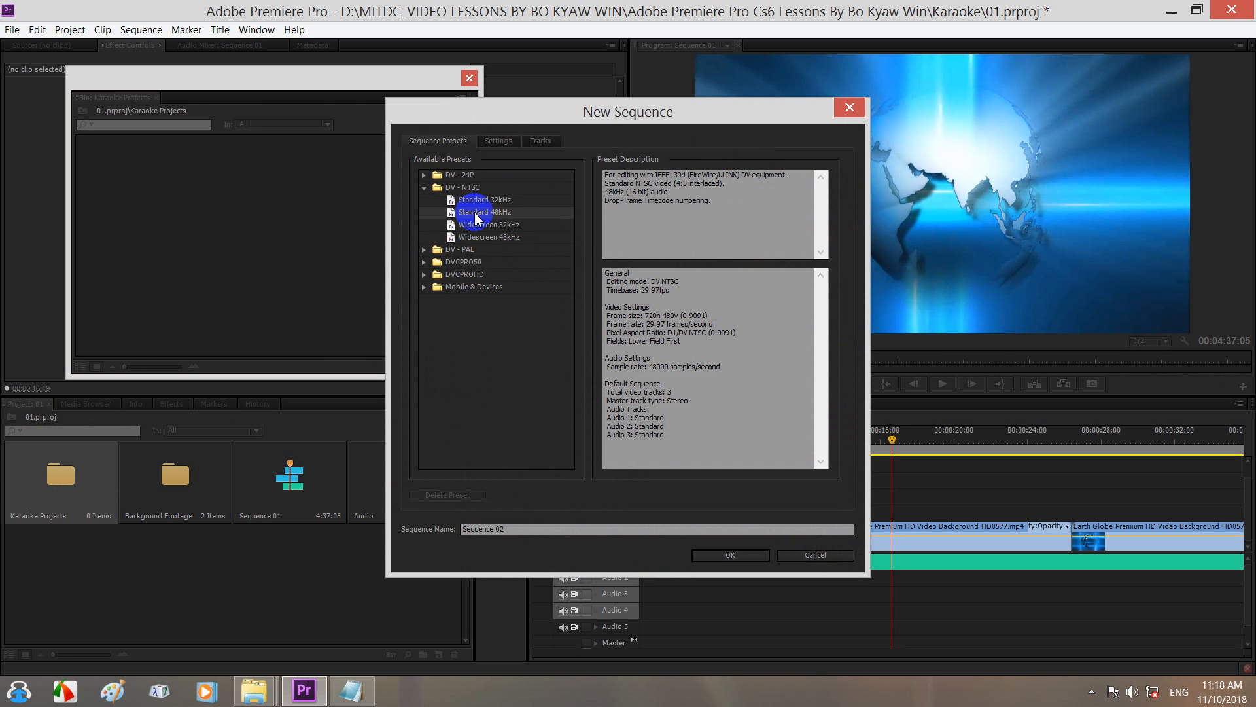
click(744, 556)
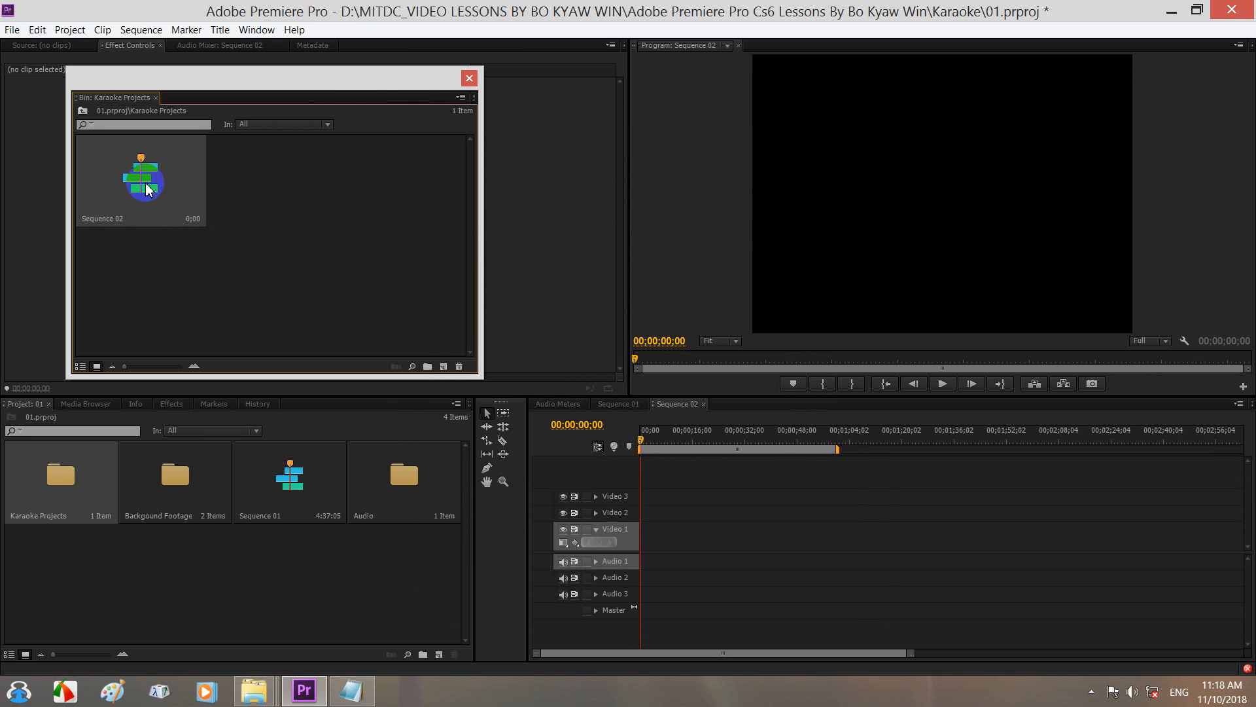
click(459, 366)
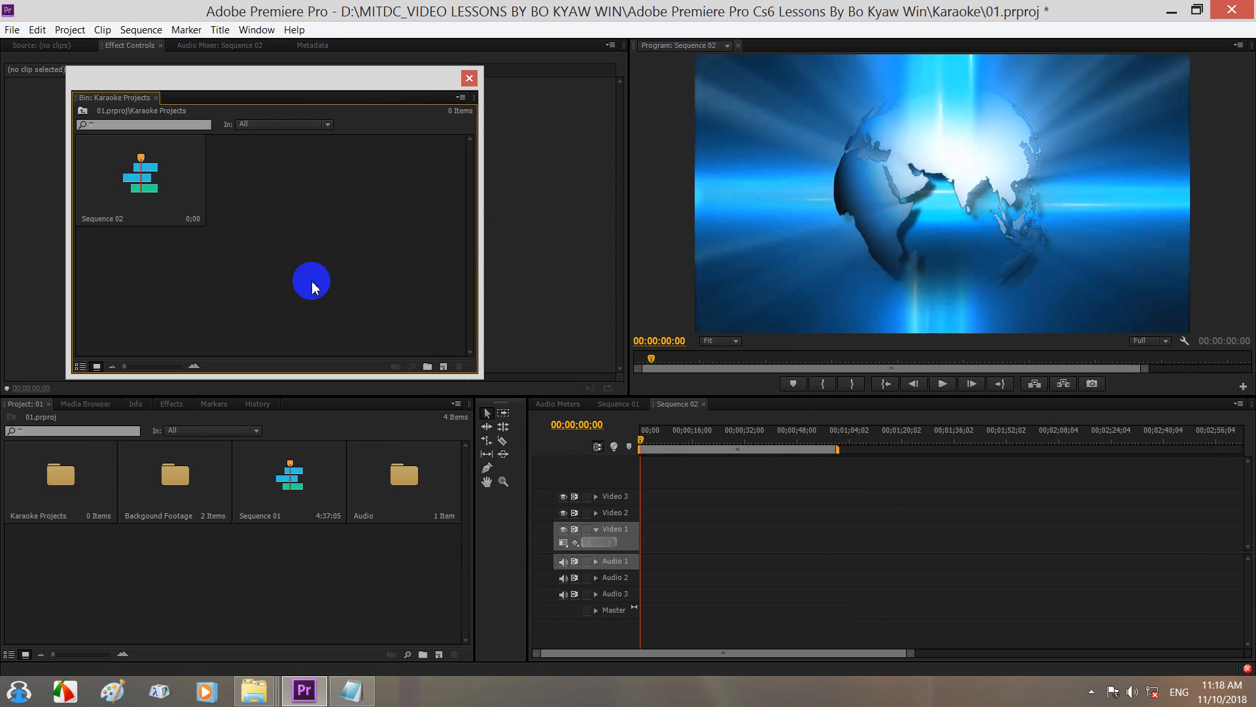
right_click(157, 204)
mouse_move(216, 249)
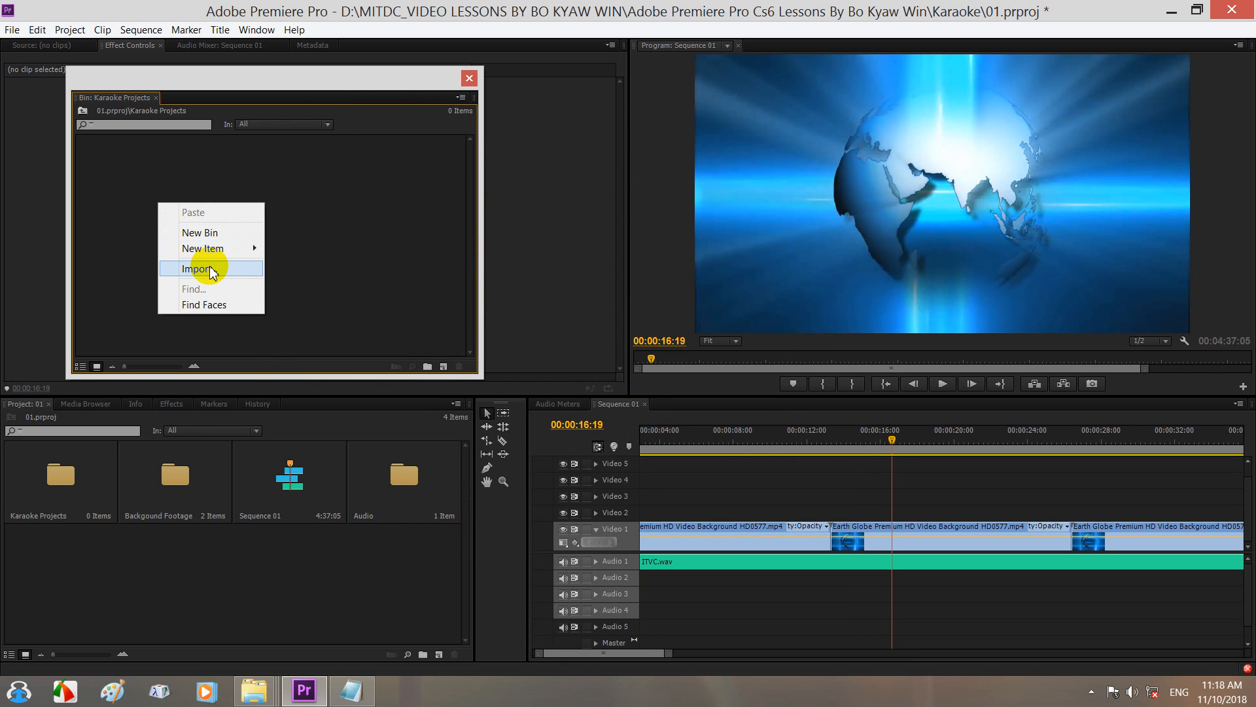
click(209, 269)
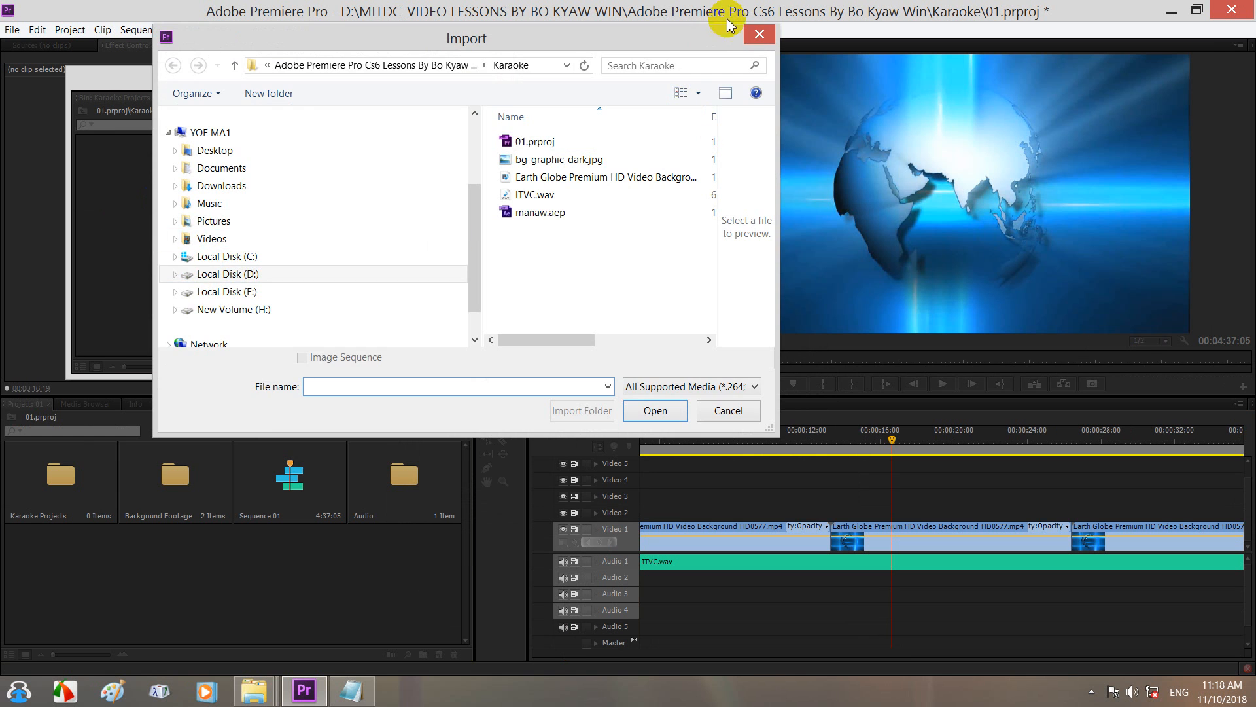
key(Escape)
Create a new 1280 × 720 title named Title 01 in the Karaoke Projects bin, keeping 29.97fps and square pixels.
right_click(150, 222)
mouse_move(236, 270)
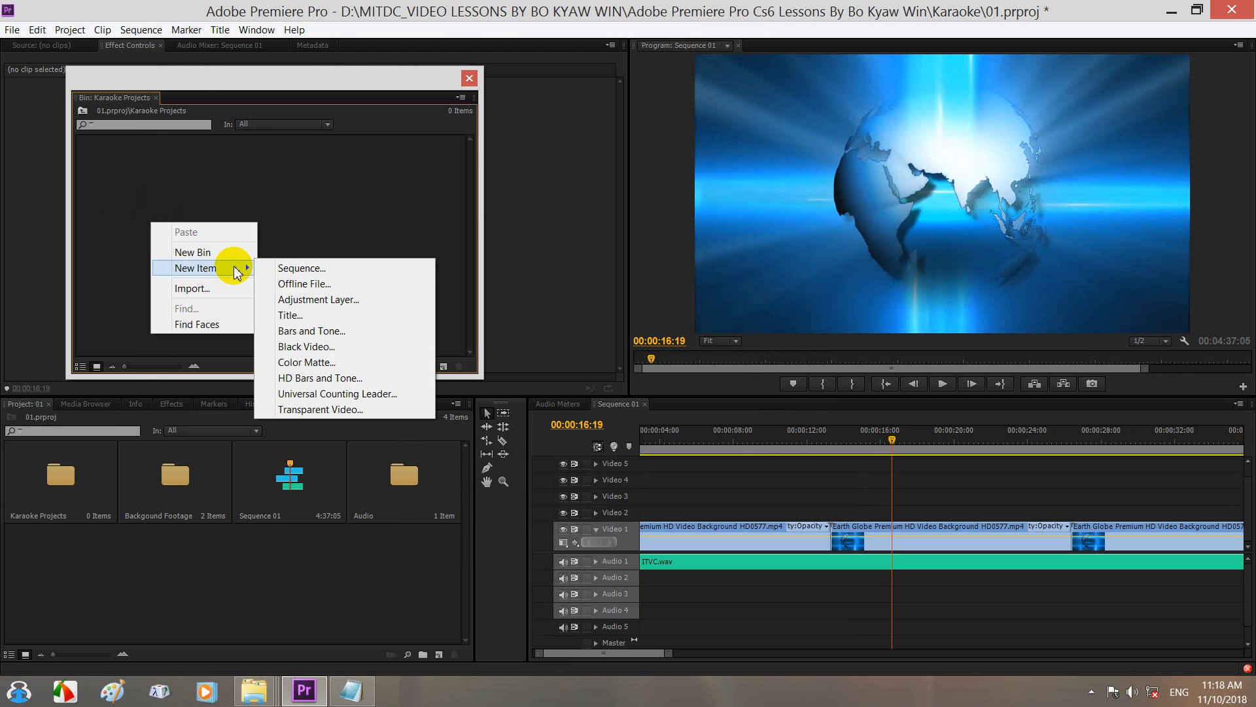
click(297, 315)
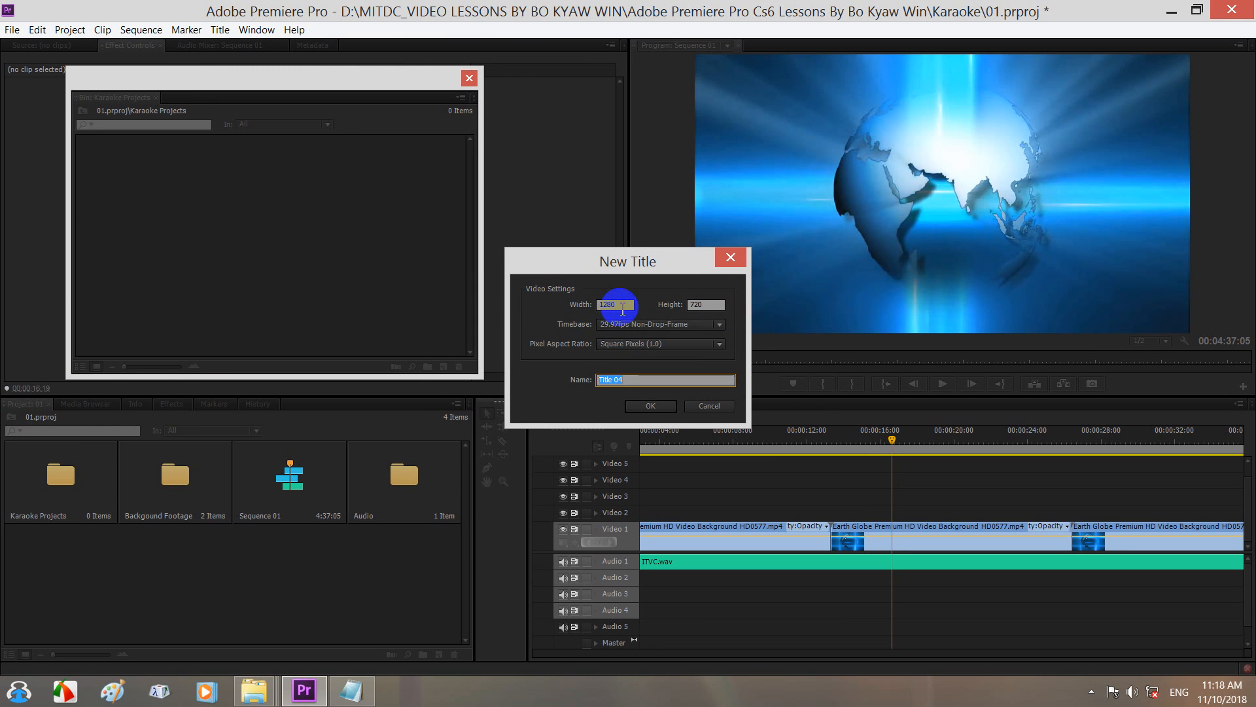
drag(626, 308, 598, 315)
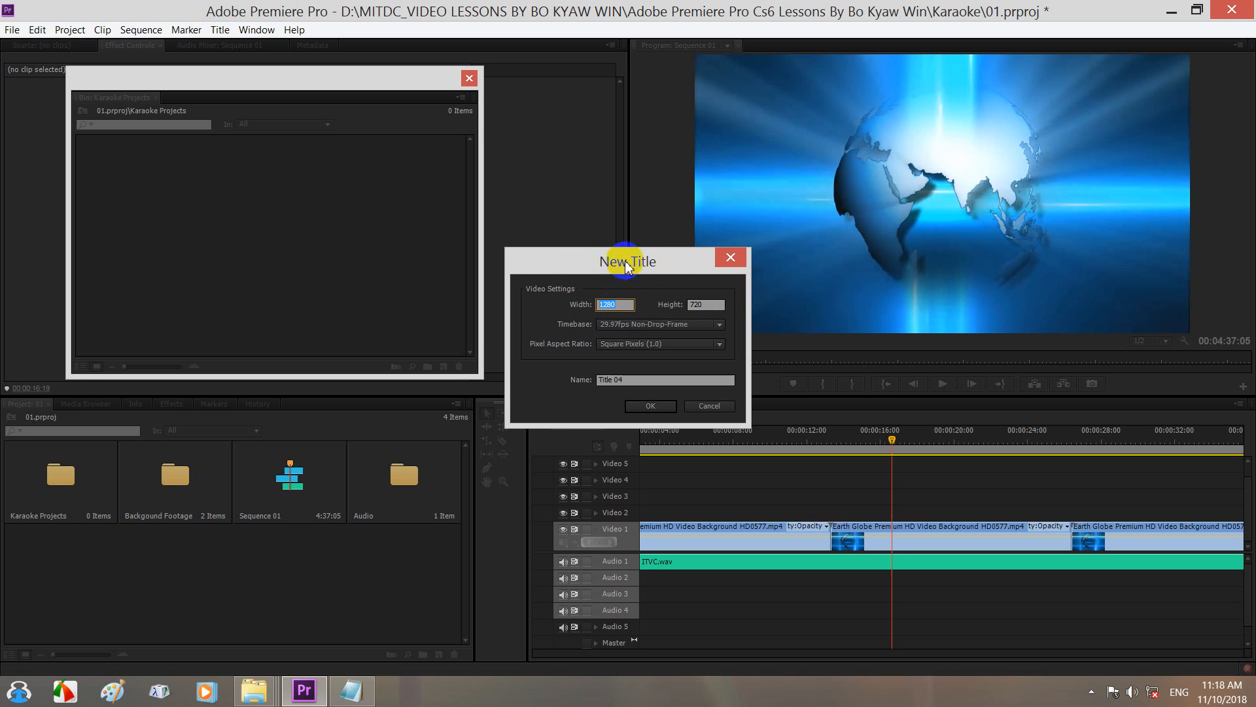
drag(641, 260, 640, 235)
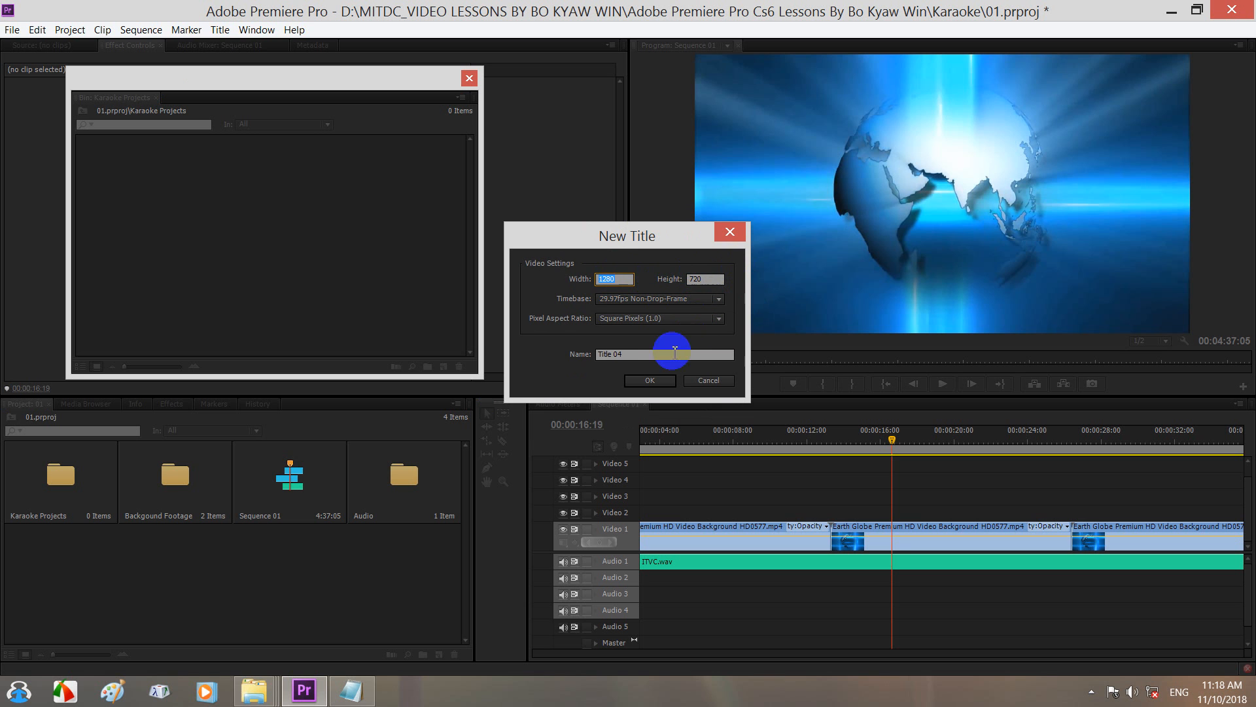
click(635, 357)
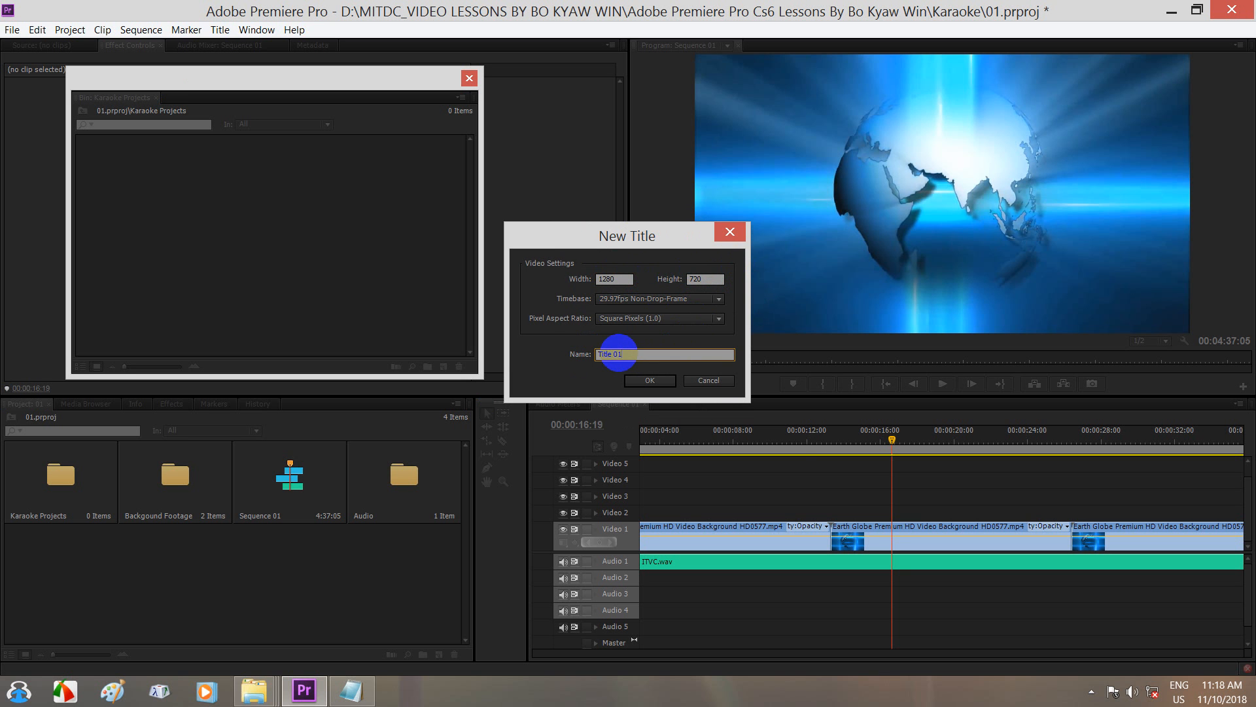
click(648, 380)
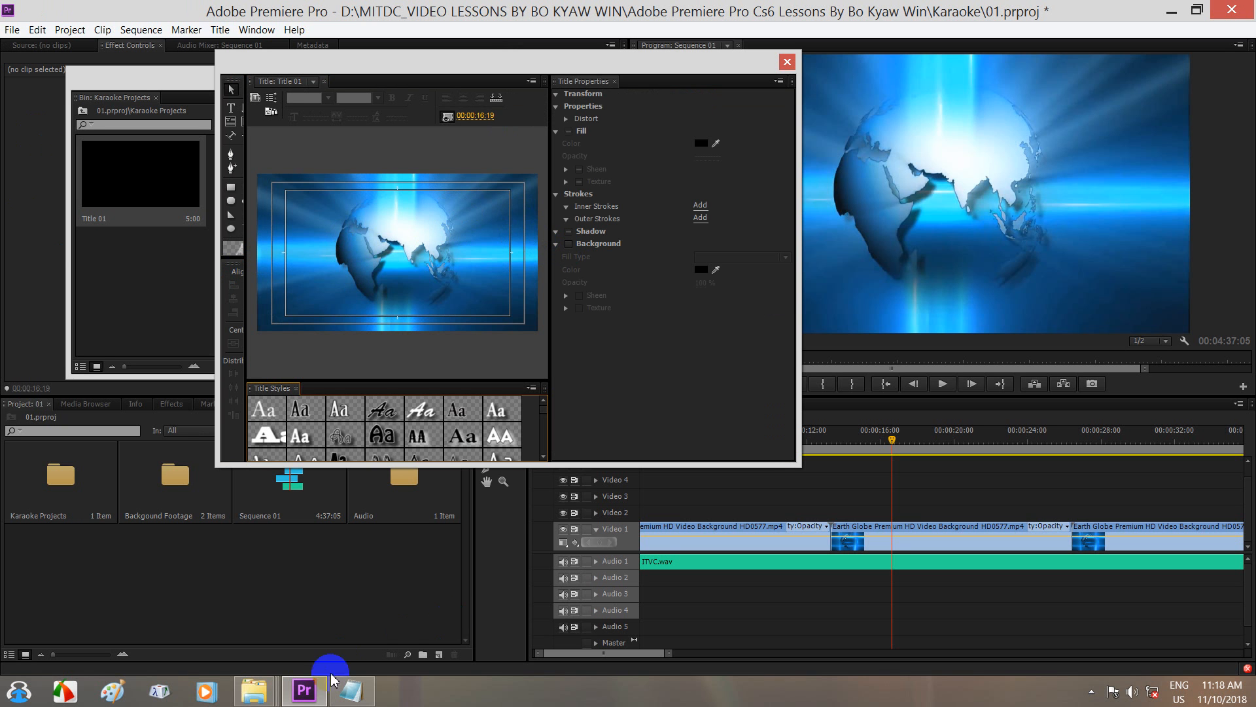
Switch to the Notepad lyrics file, copy the opening phrase "သမုဒ္ဒရာကြီးကပြောတယ်", and return to the Title 01 editor.
click(351, 690)
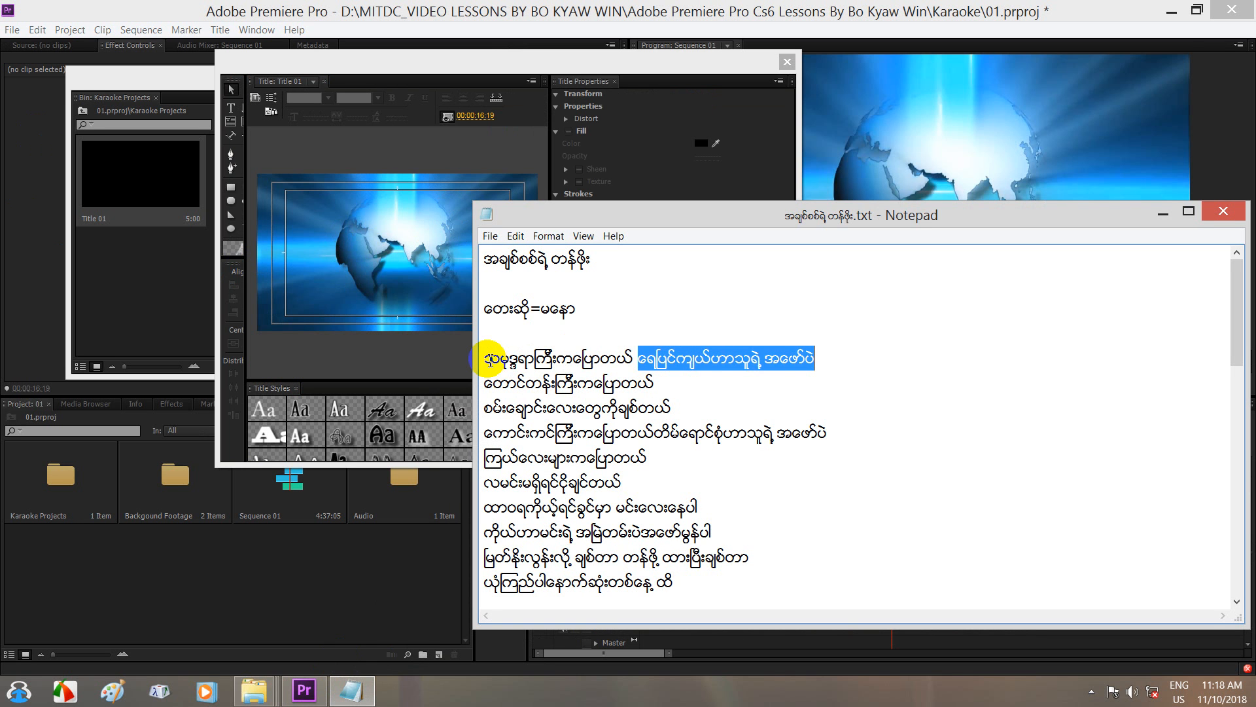
drag(487, 359, 630, 359)
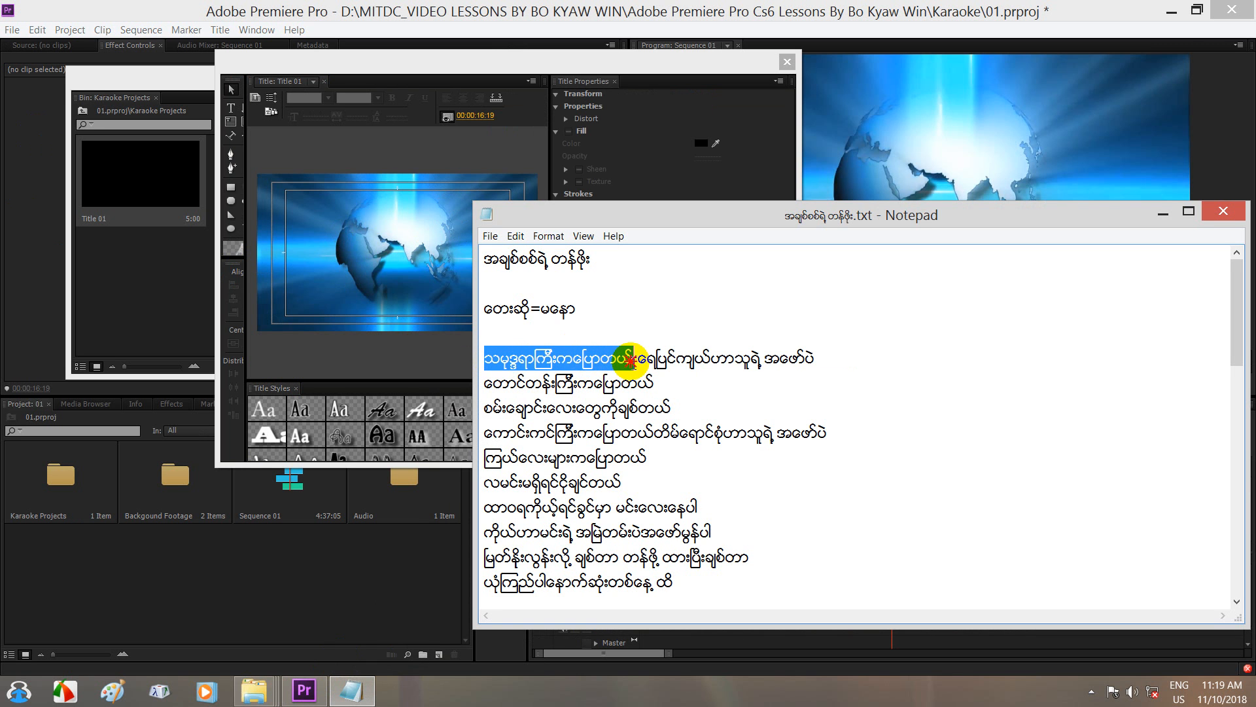
right_click(625, 358)
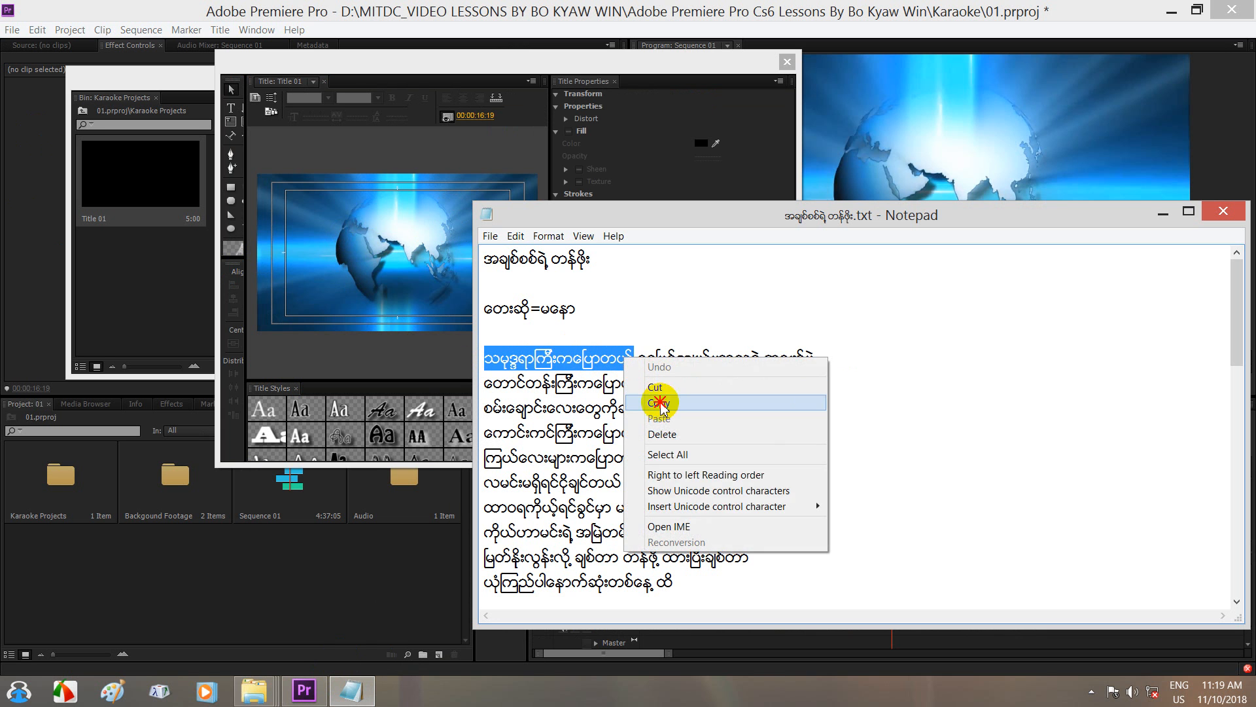
click(663, 401)
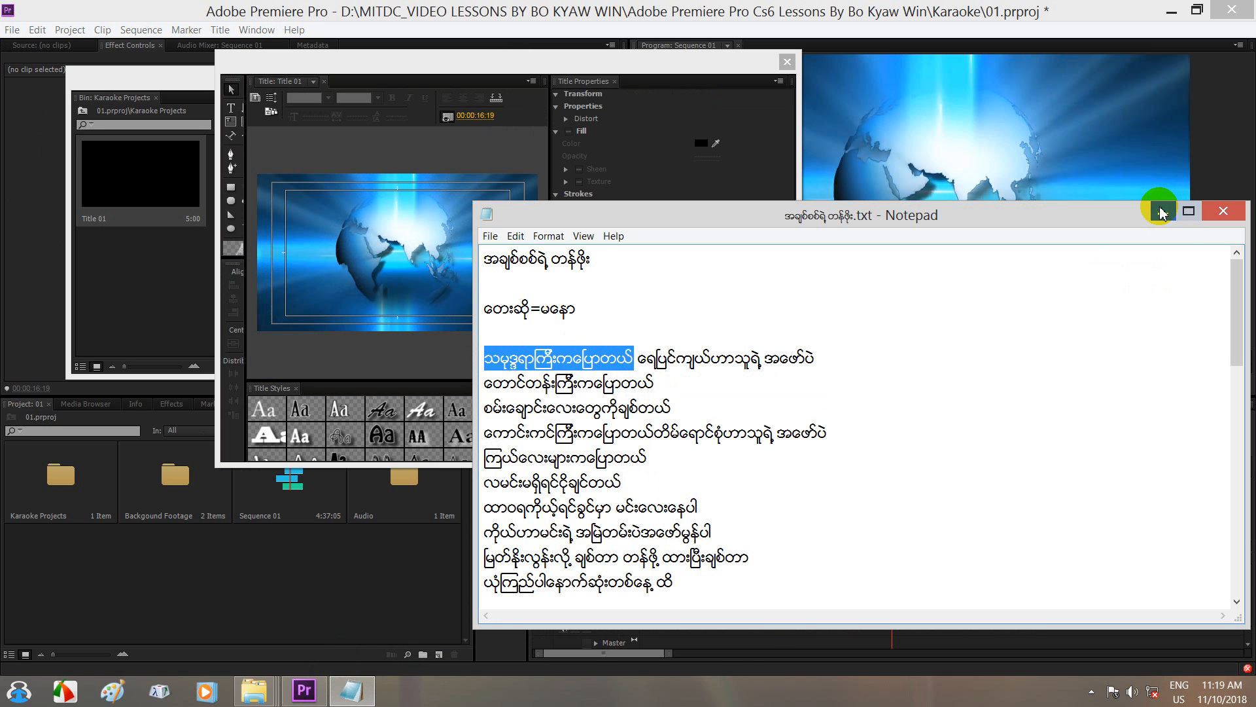
click(1163, 212)
Add a text line over the lower part of the globe in Title 01 and paste the copied lyric phrase into it.
click(233, 108)
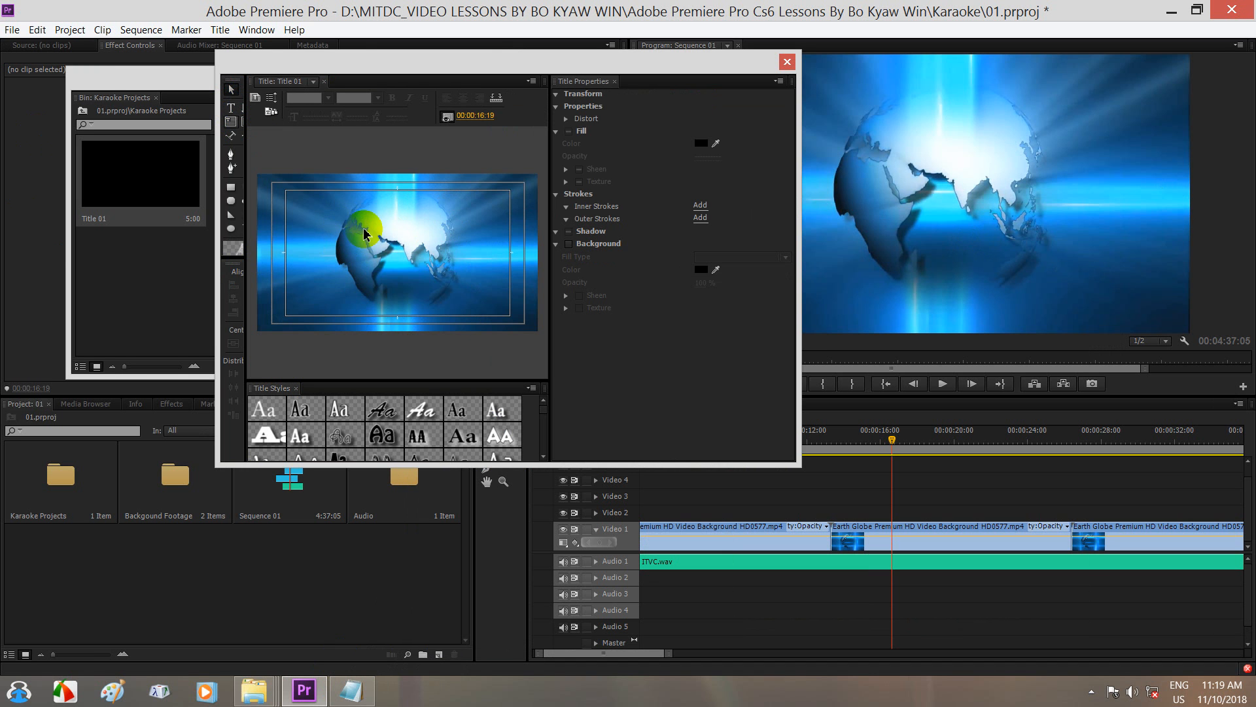
click(296, 288)
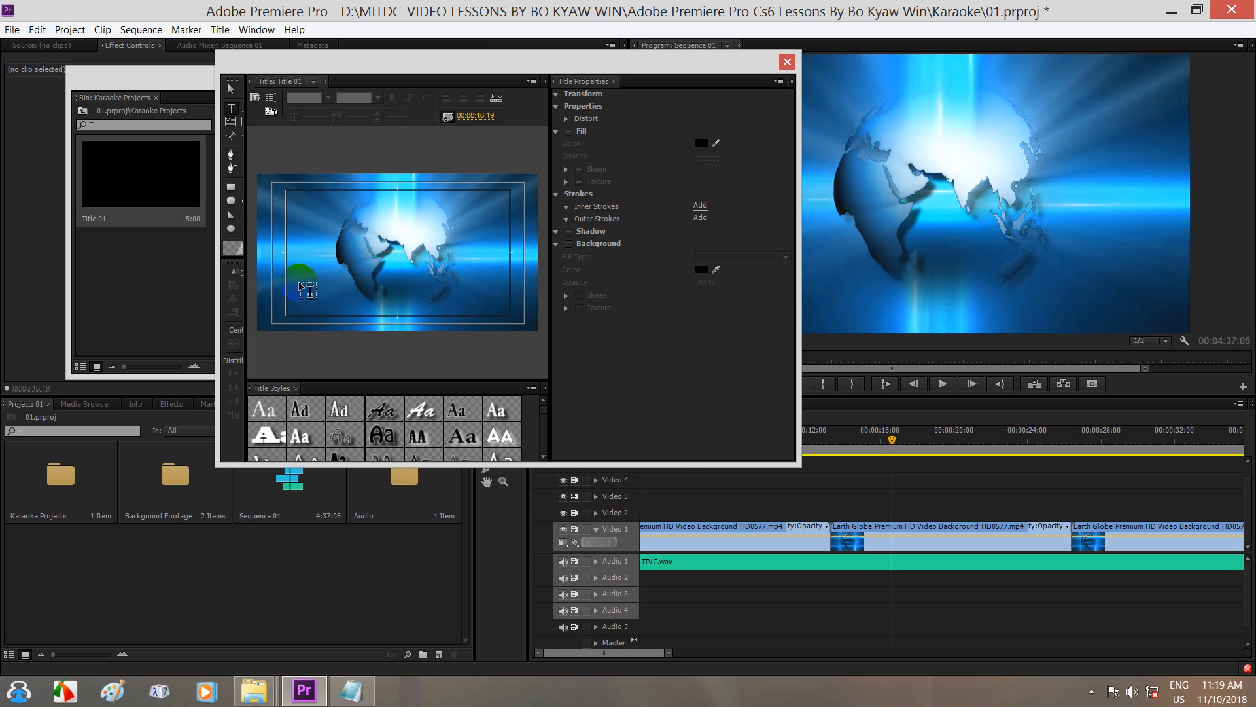
click(309, 288)
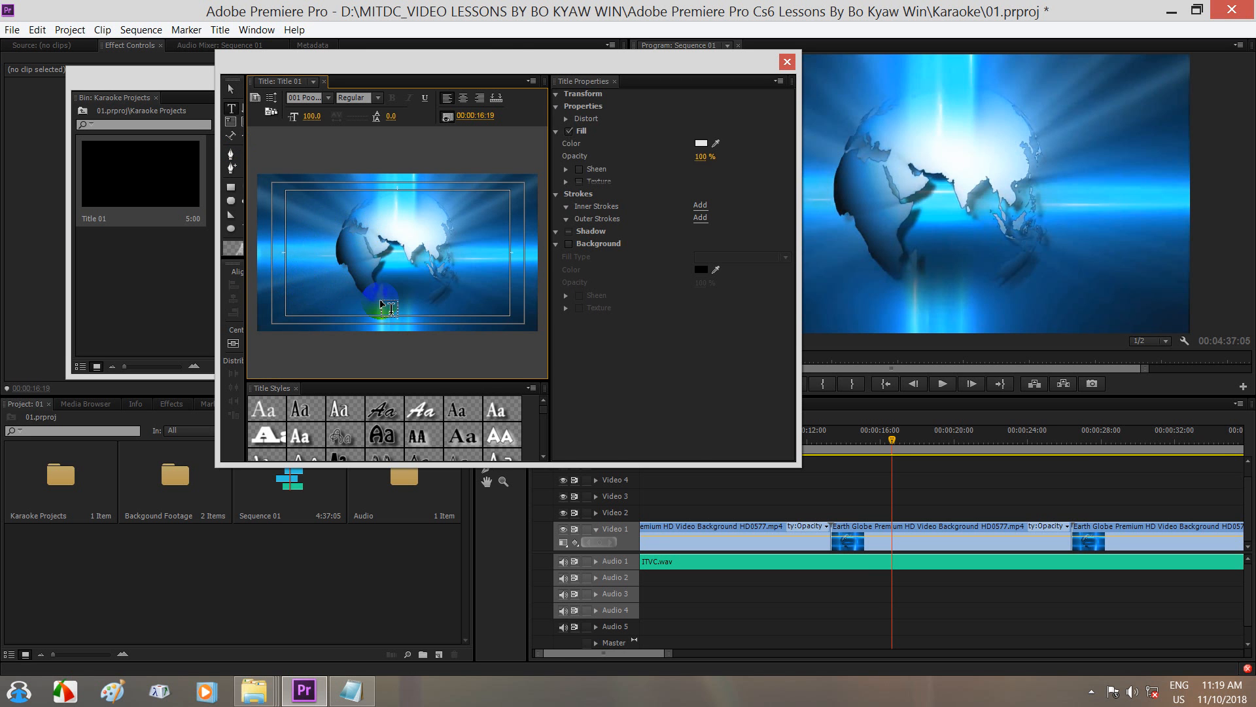
key(ctrl+v)
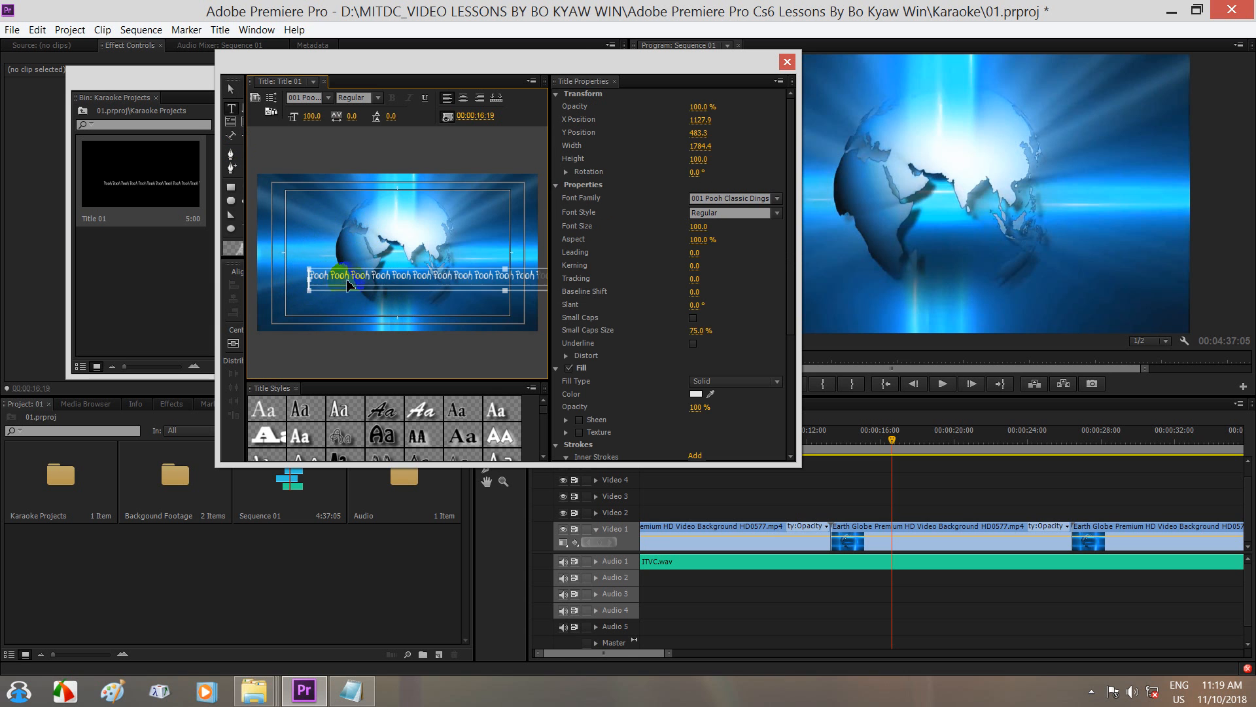
Change the whole lyric text's font to Zawgyi-One and set its font size to 60.
double_click(351, 276)
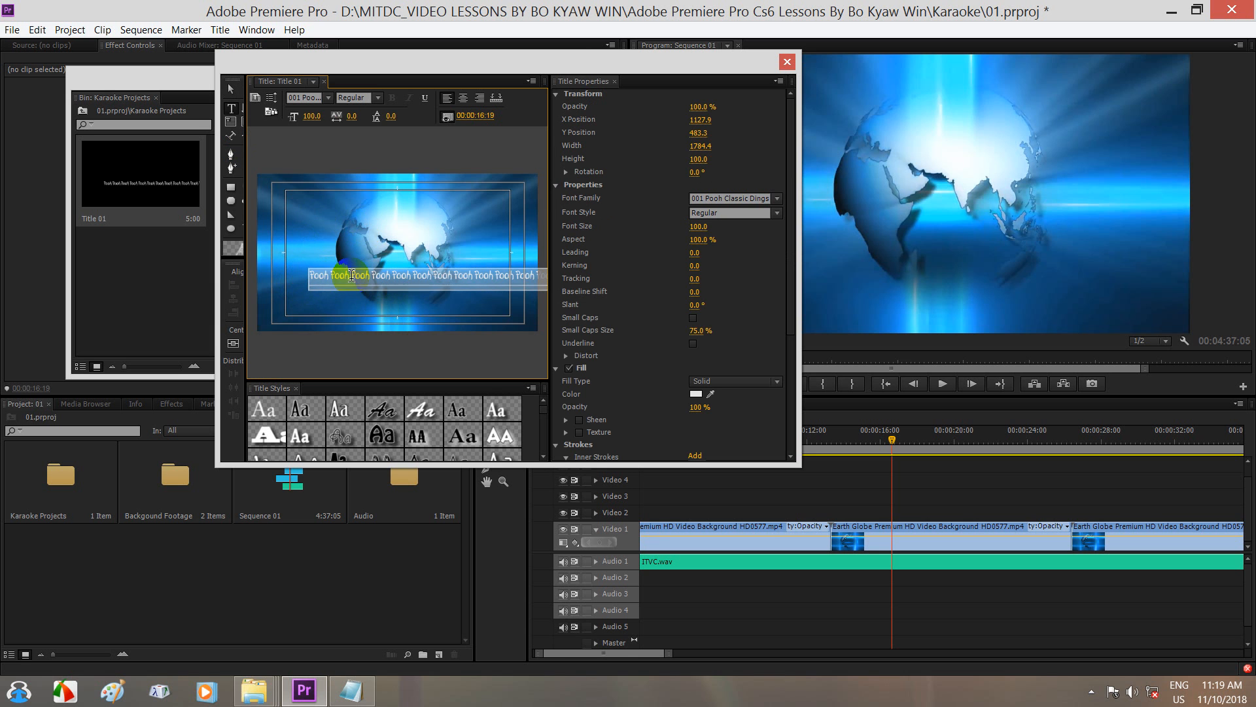
click(312, 99)
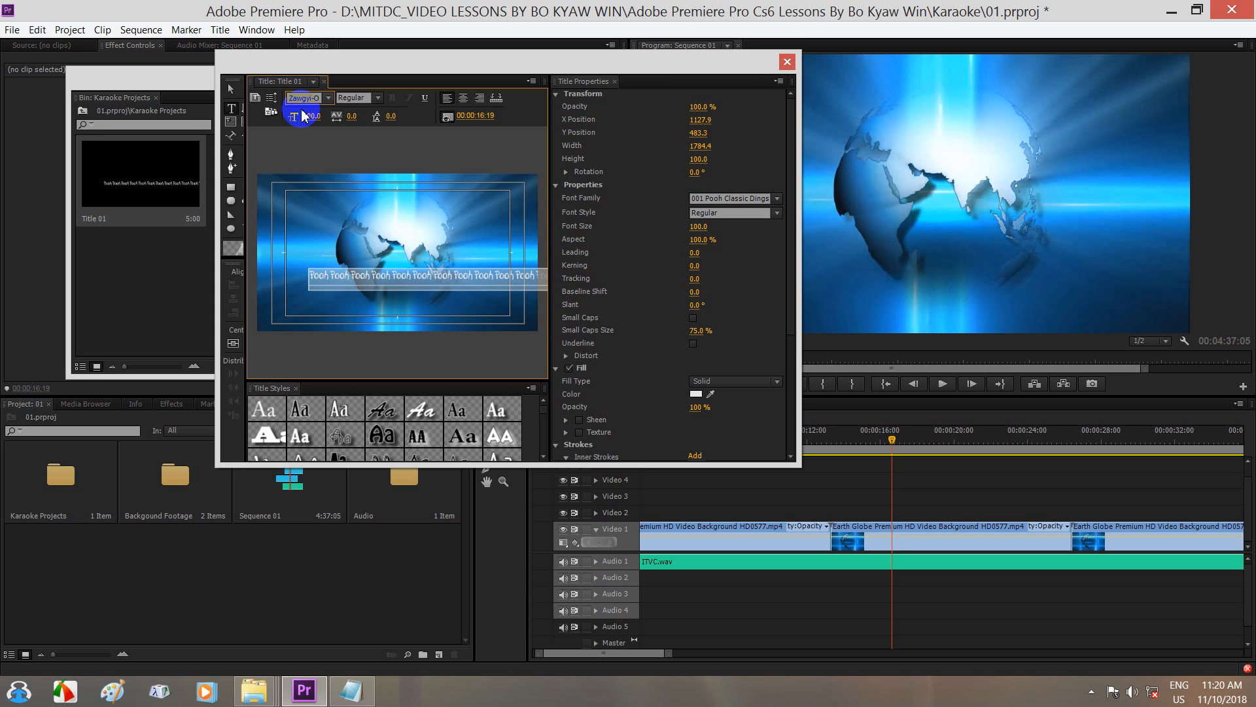
key(Return)
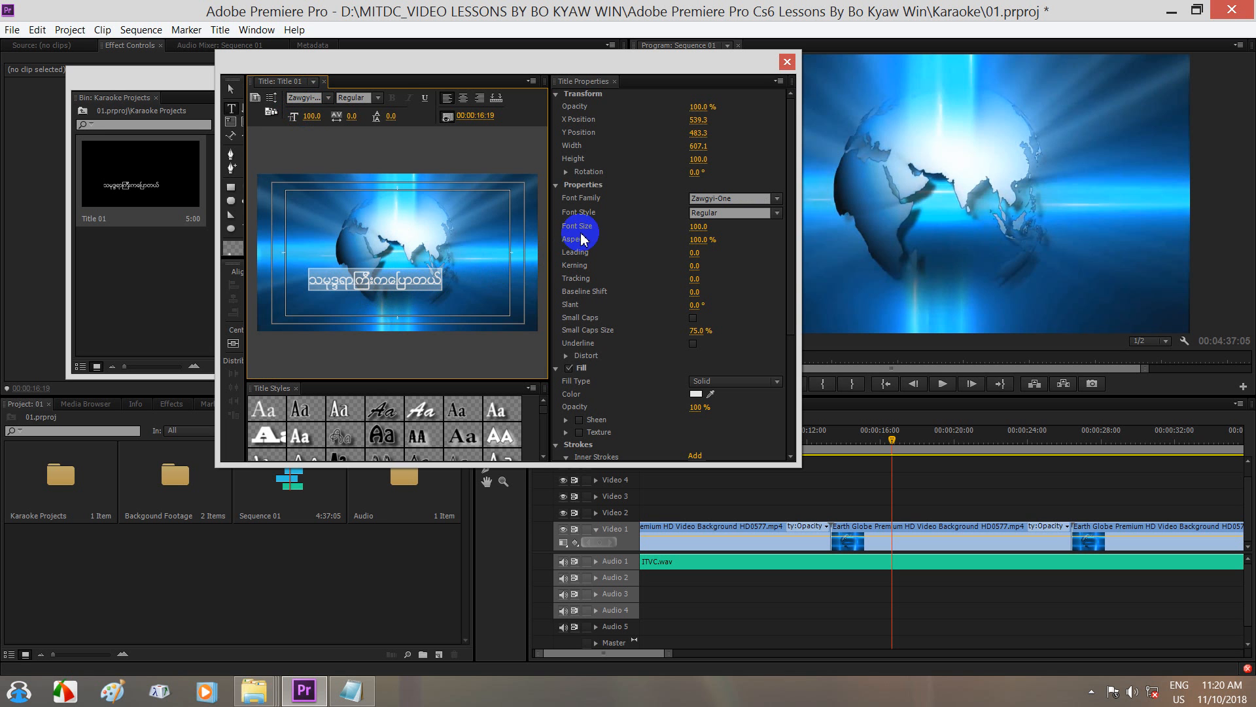
click(698, 227)
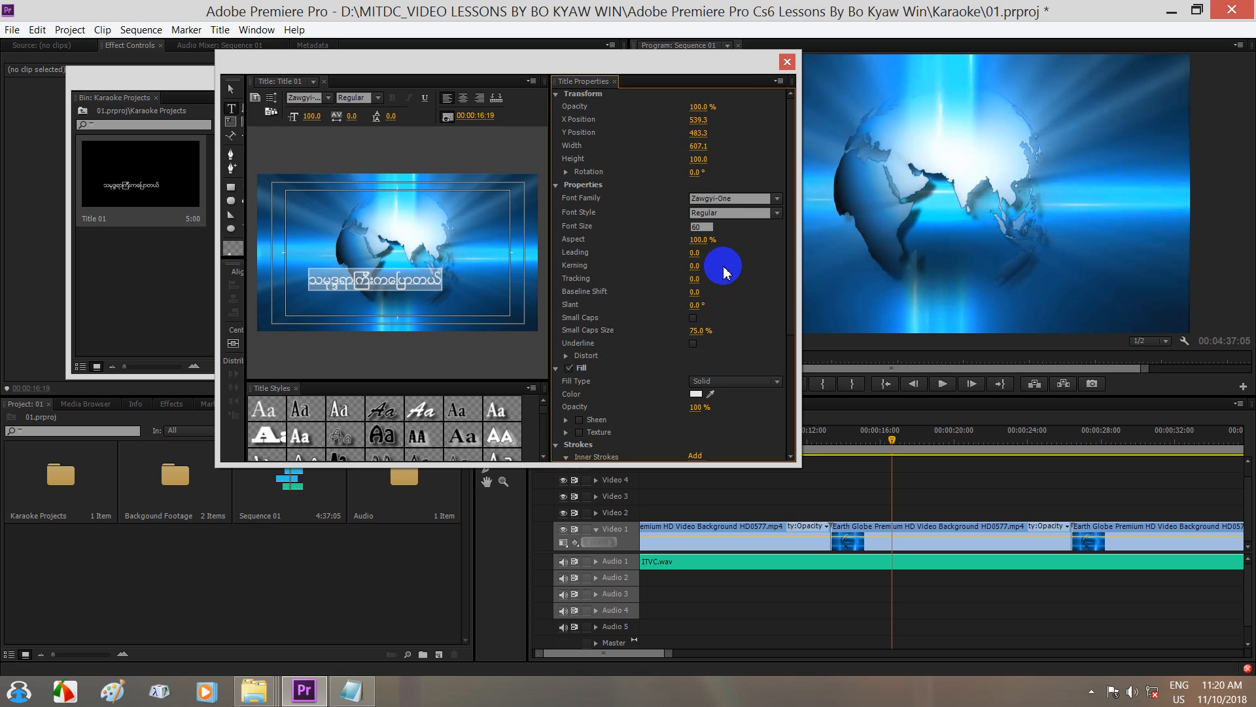
key(Return)
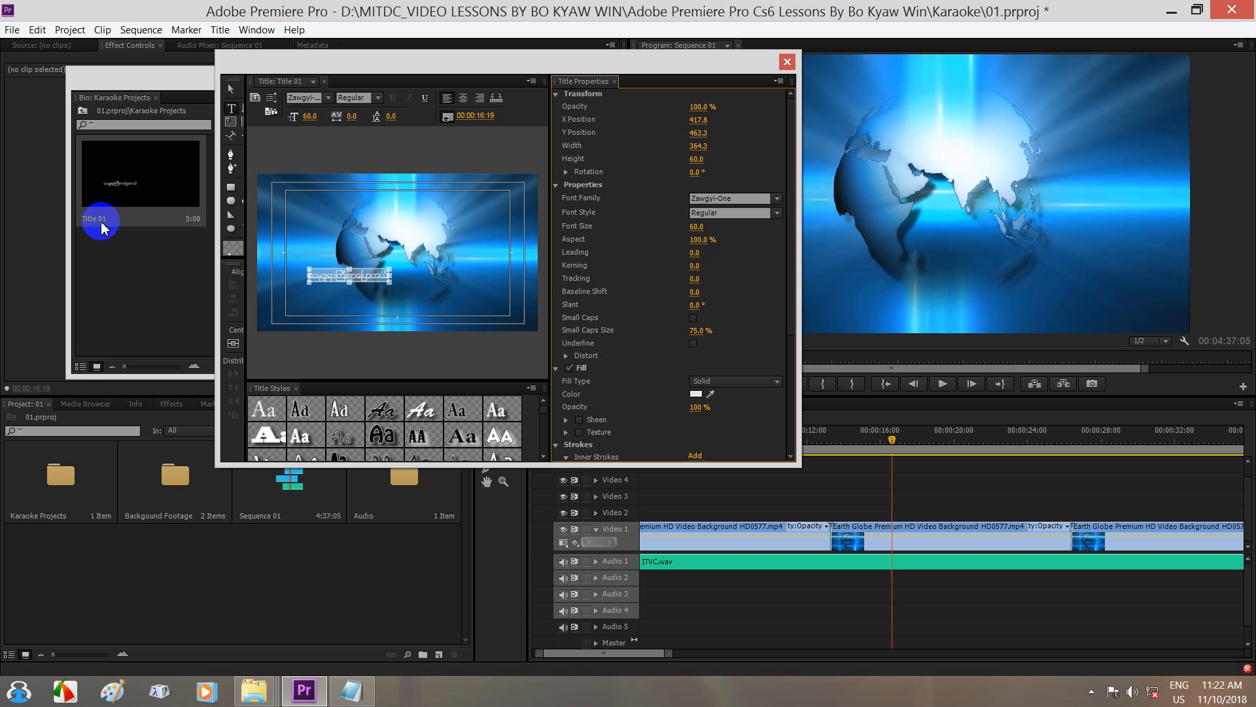
Switch back to the Selection tool, deselect the lyric text and save the project.
mouse_move(367, 299)
mouse_down()
mouse_move(349, 292)
mouse_move(364, 289)
mouse_up()
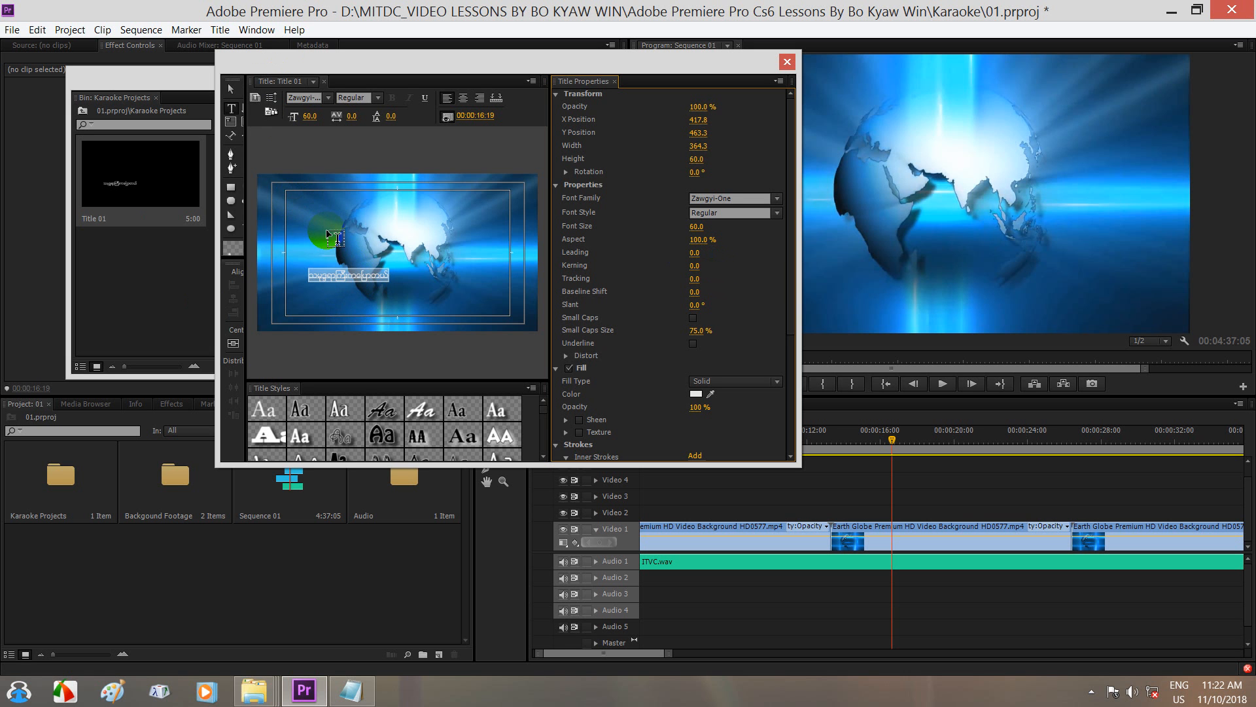
click(231, 88)
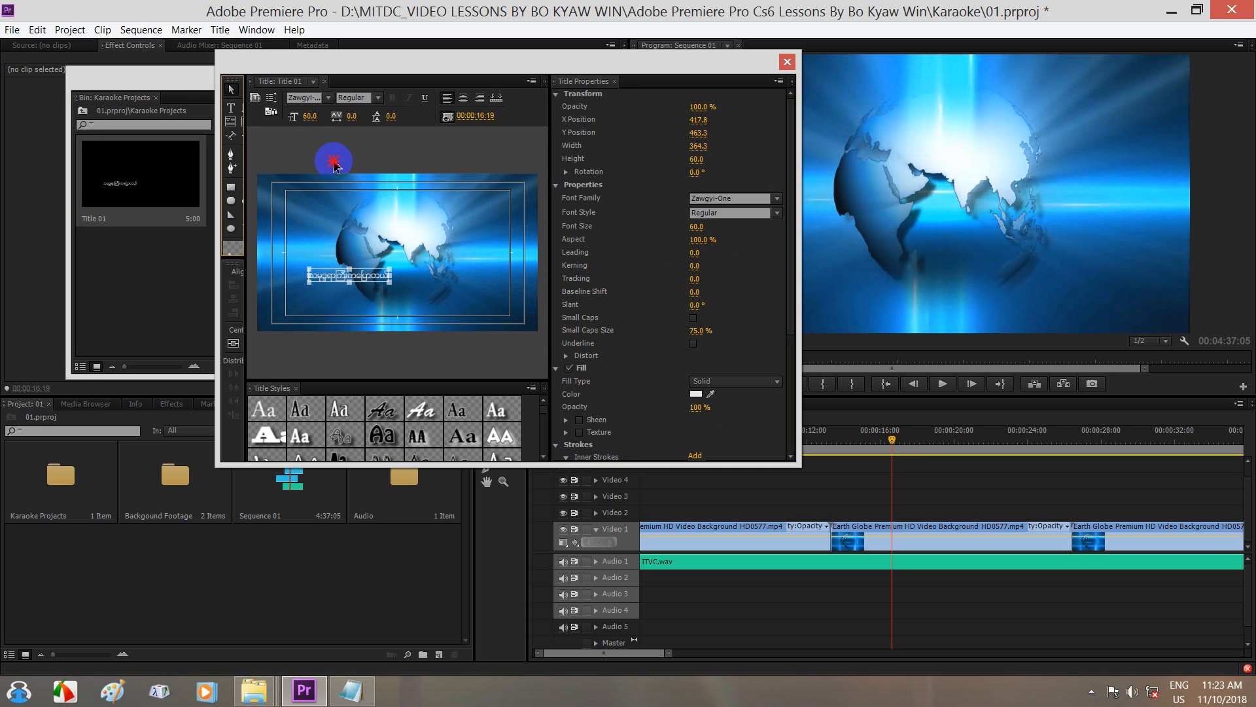
click(333, 165)
key(ctrl+s)
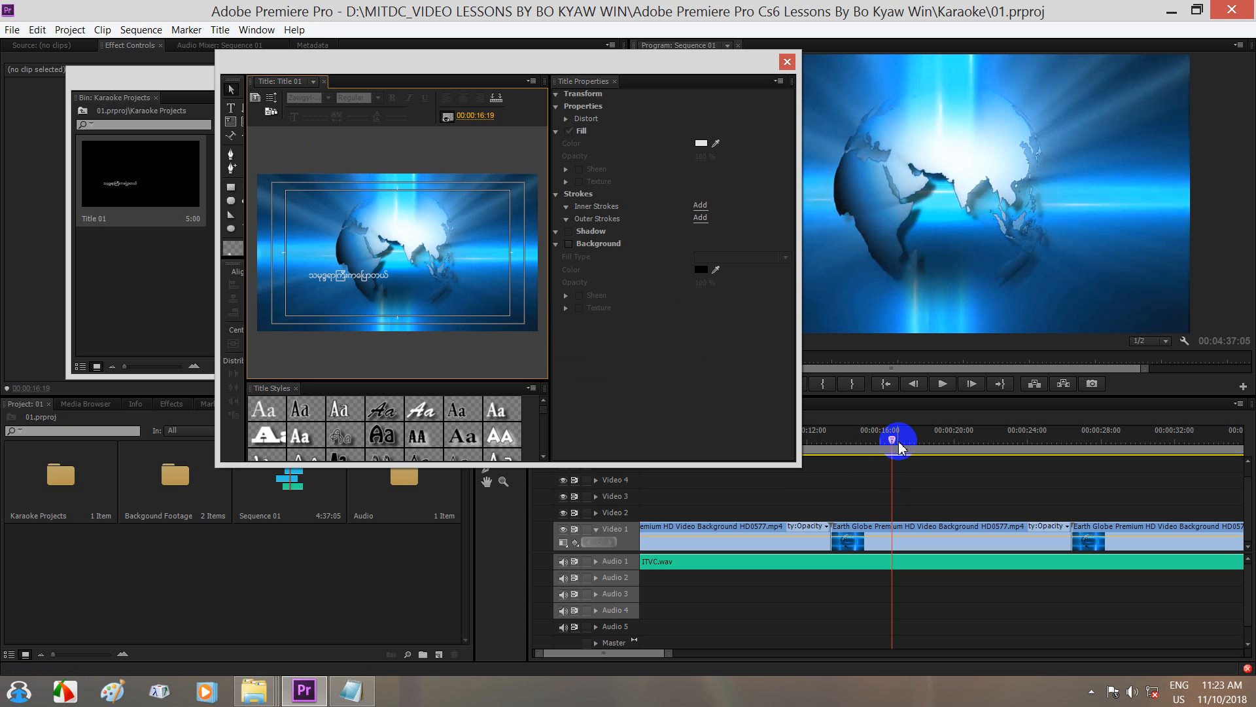
Move the playhead to 00:00:15:03 and shift the lyric text slightly down to about X 426.8, Y 490.2.
drag(900, 447, 864, 443)
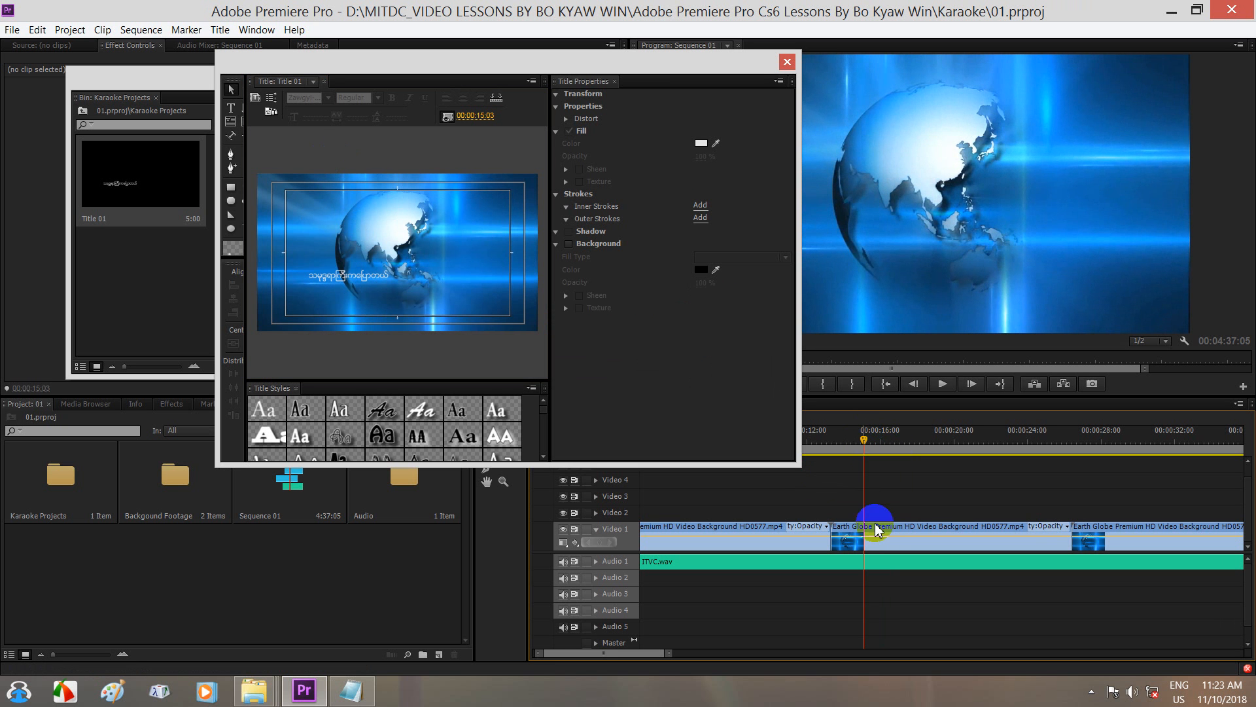
click(346, 277)
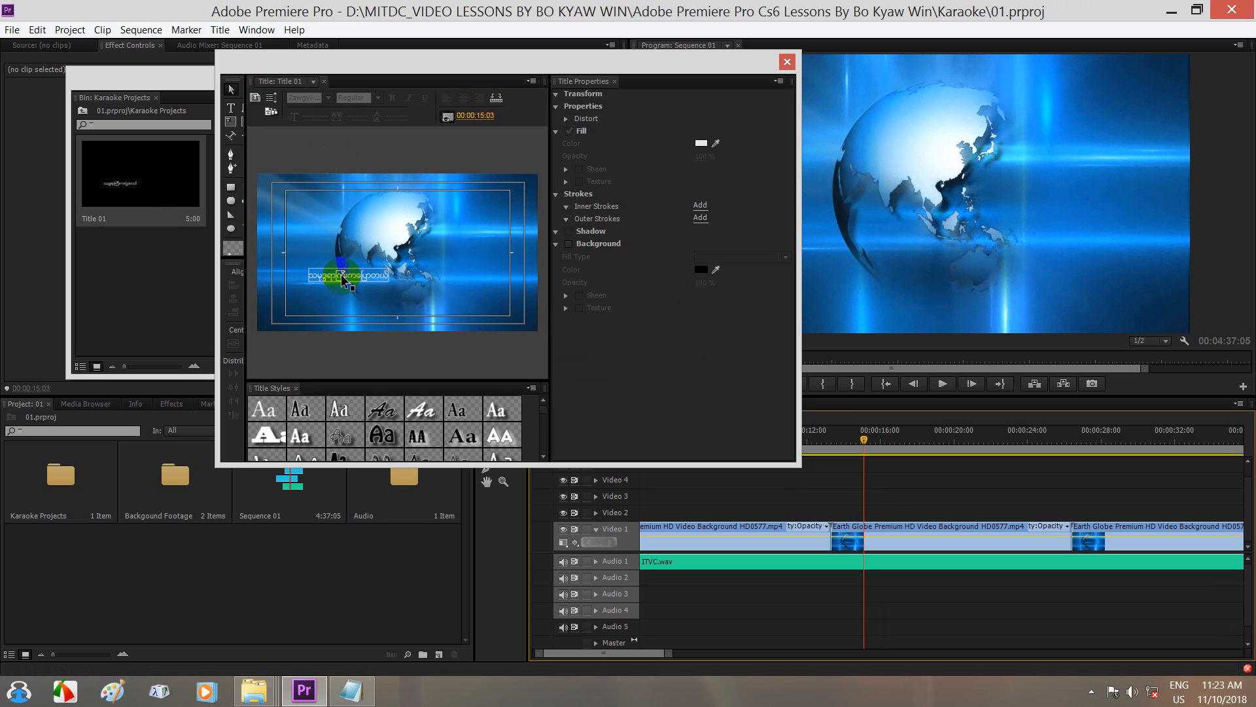
click(357, 283)
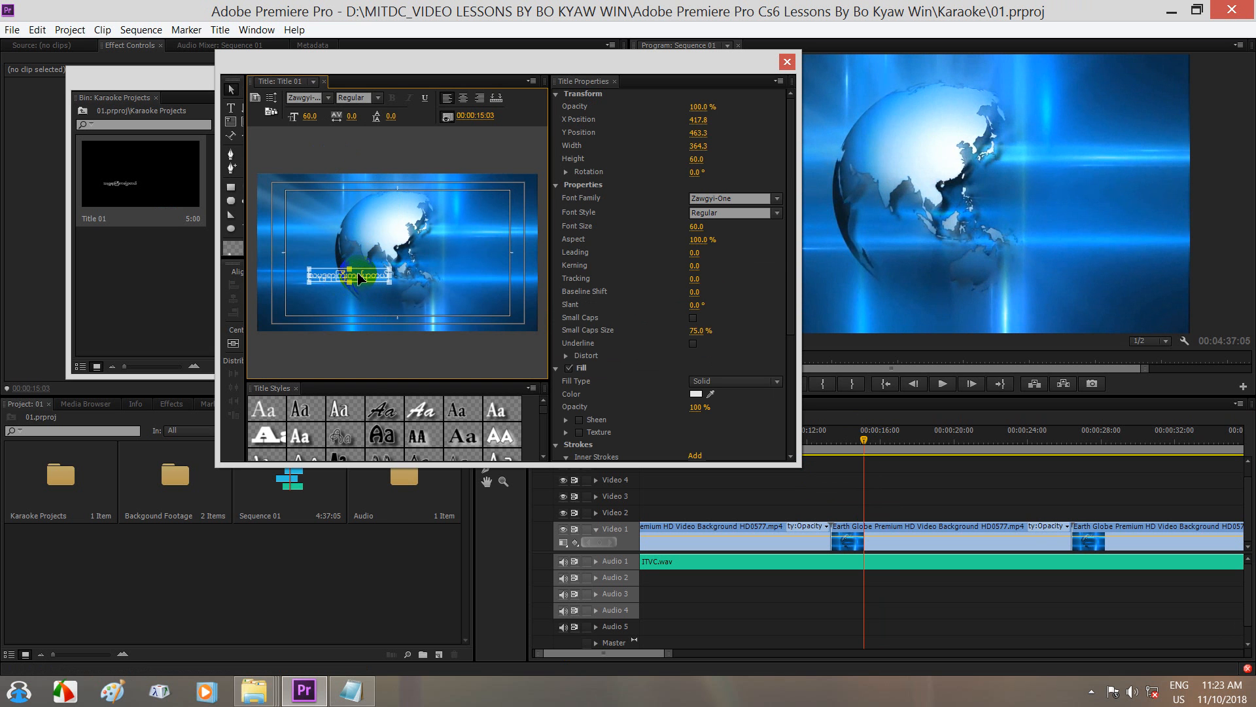
drag(359, 277, 363, 285)
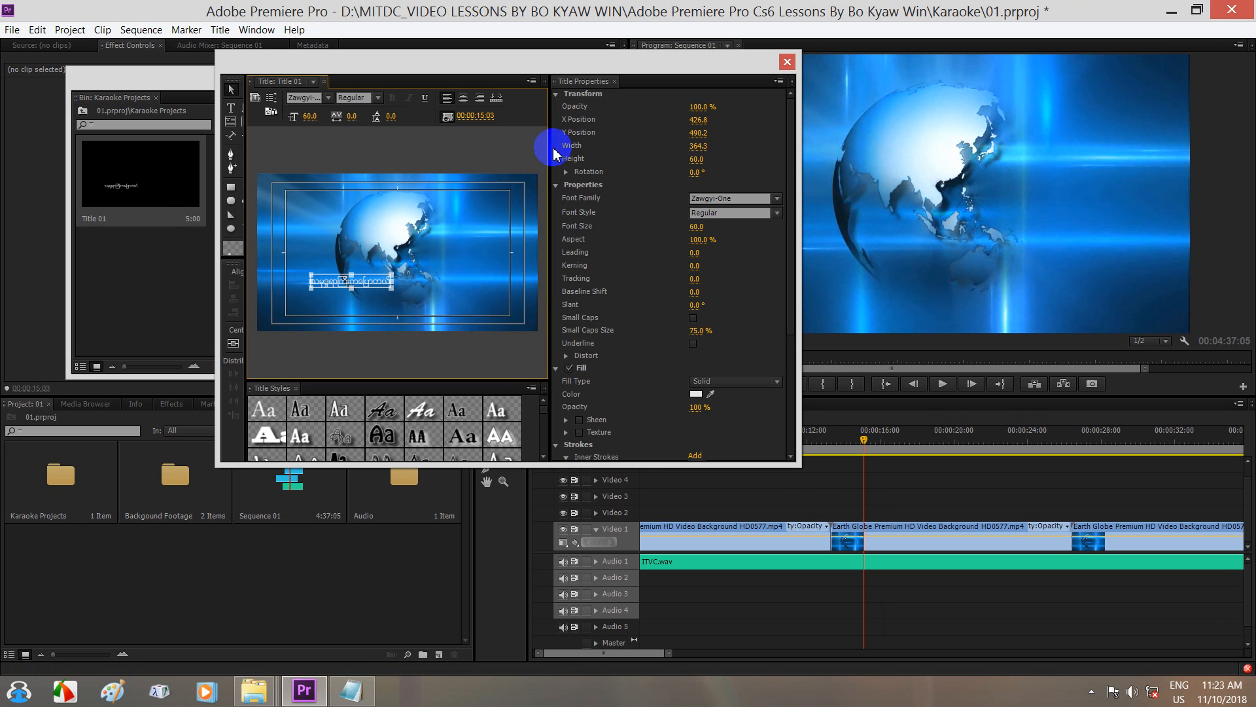
Keep the lyric text's fill type Solid and change its fill color to pure red, FF0000.
drag(792, 320, 791, 366)
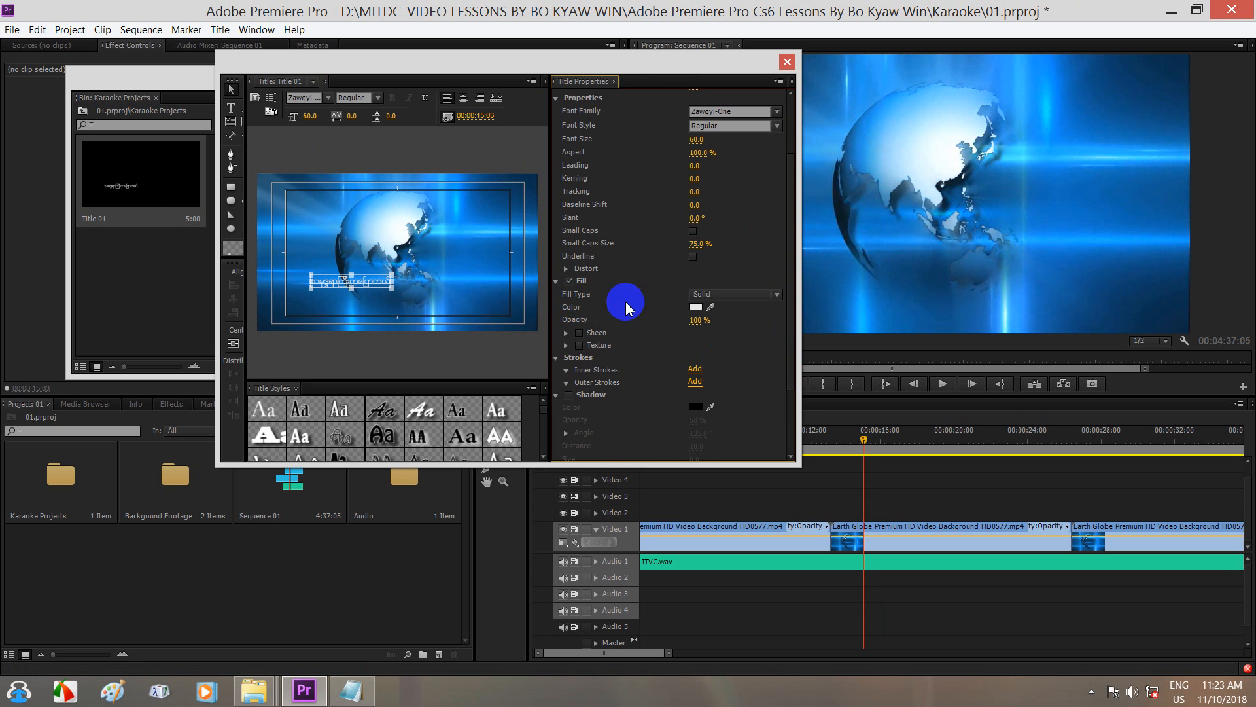
click(777, 296)
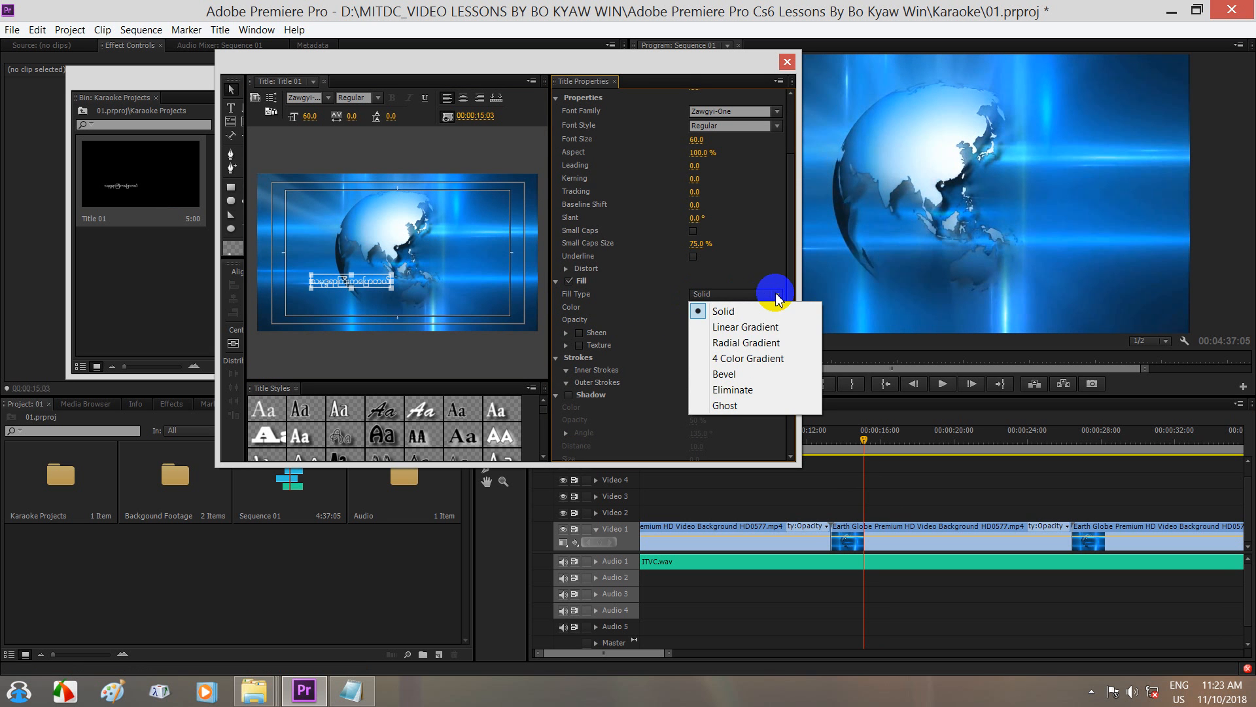
click(719, 298)
click(696, 307)
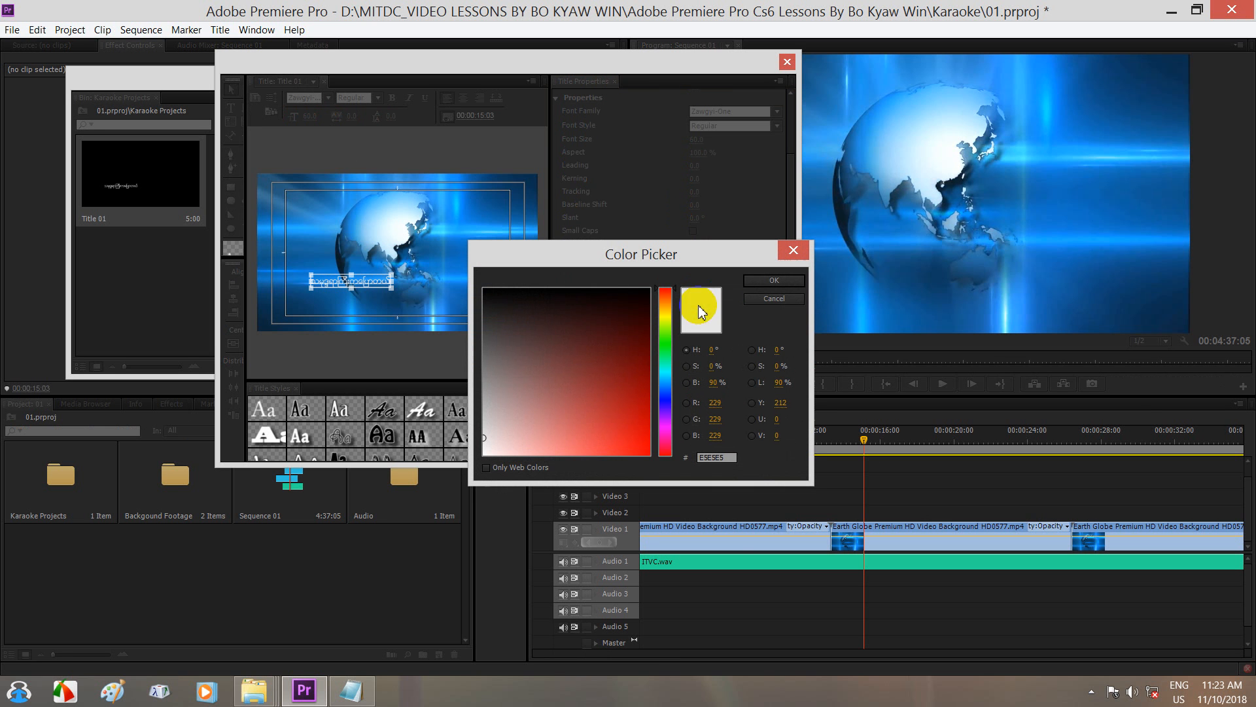
drag(630, 426, 722, 547)
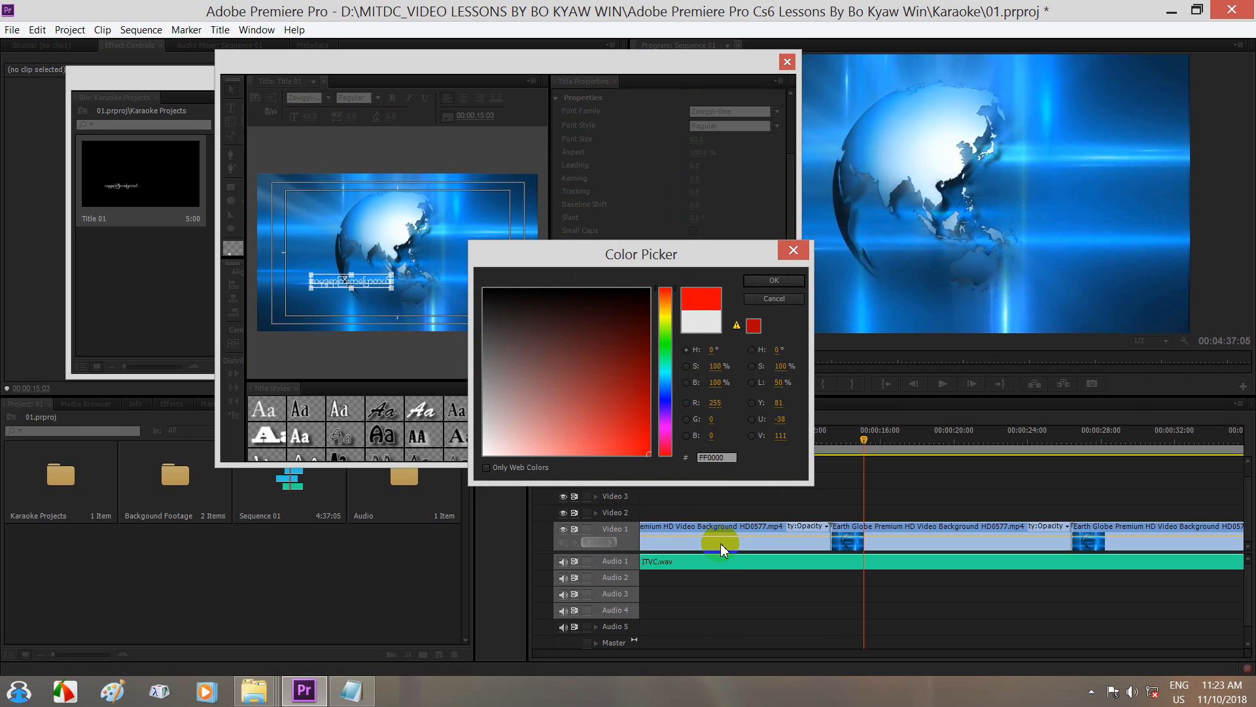
click(775, 280)
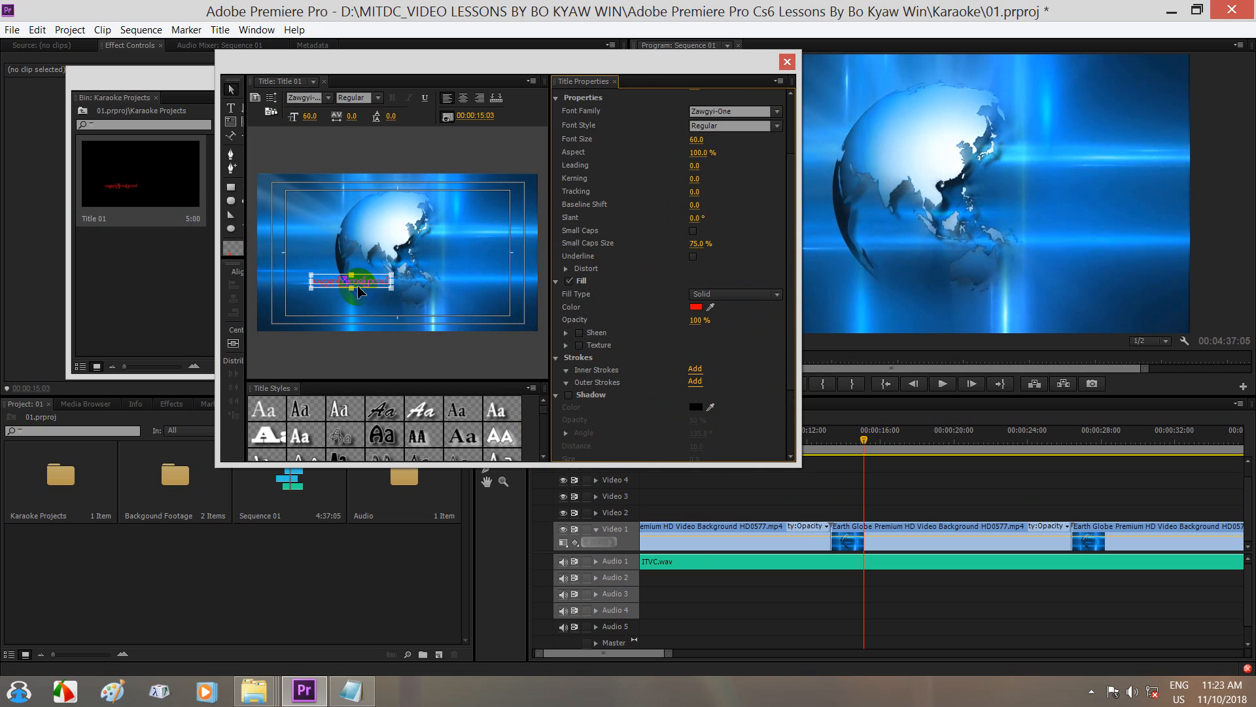
Close the Title 01 editor and save the project.
click(786, 64)
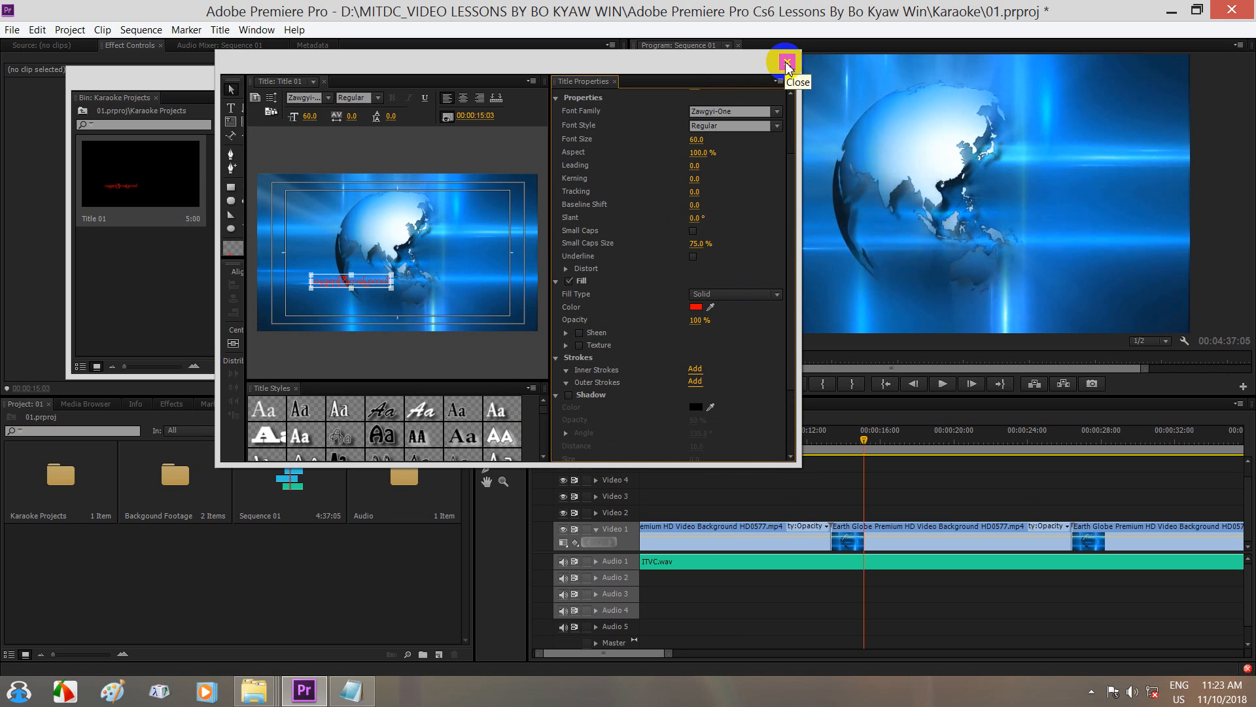
click(786, 64)
key(ctrl+s)
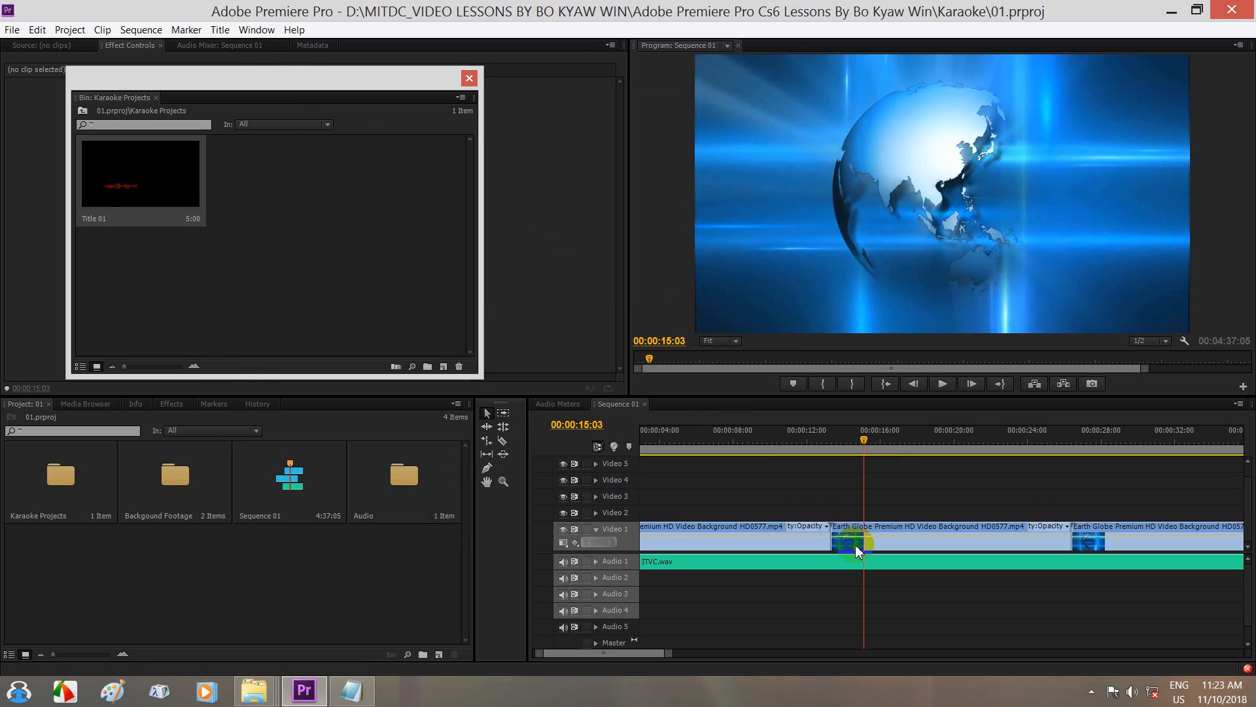
Play Sequence 01 up to 00:00:12:06 and place Title 01 on Video 2 above the background, starting shortly before the playhead.
drag(869, 438, 849, 440)
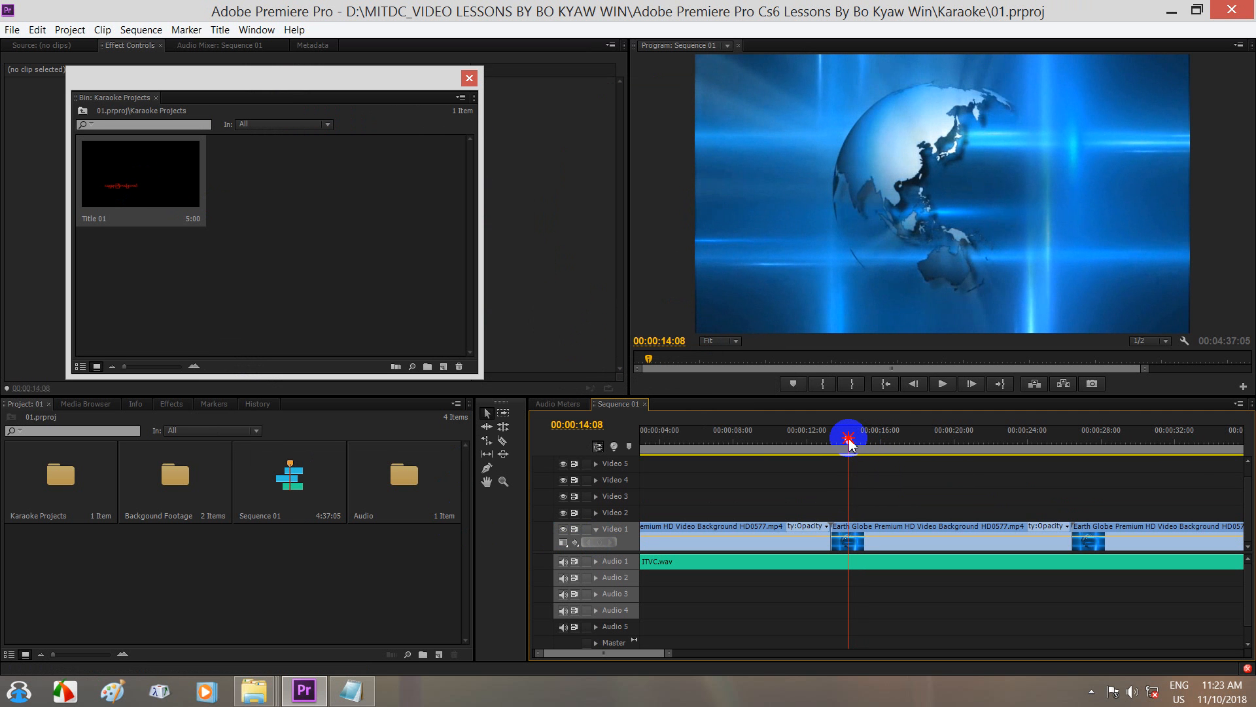
drag(849, 442, 845, 438)
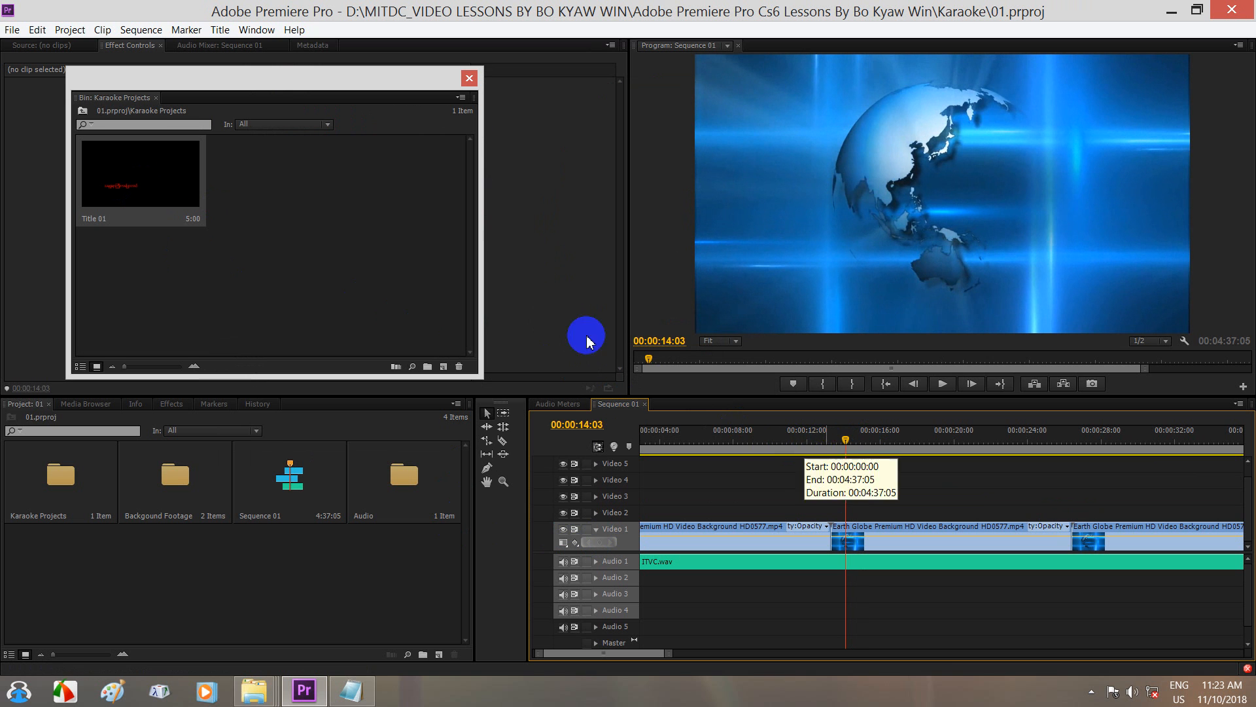
click(851, 438)
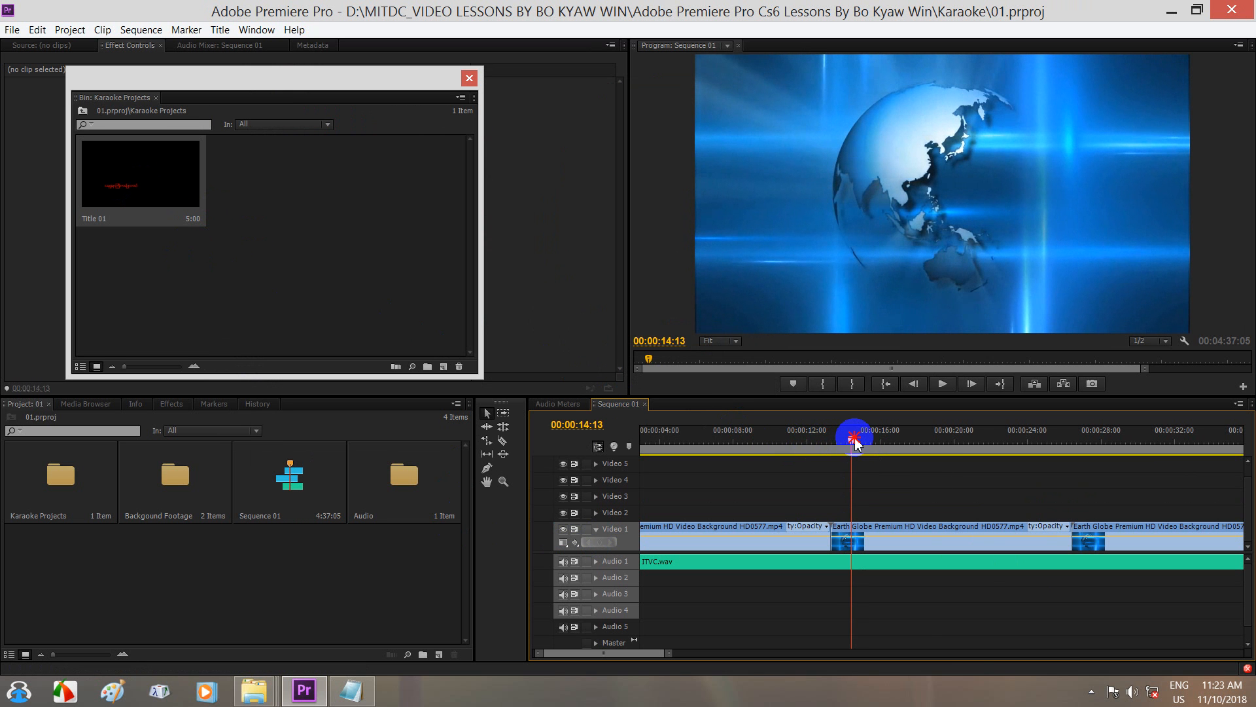
drag(855, 439, 753, 454)
key(space)
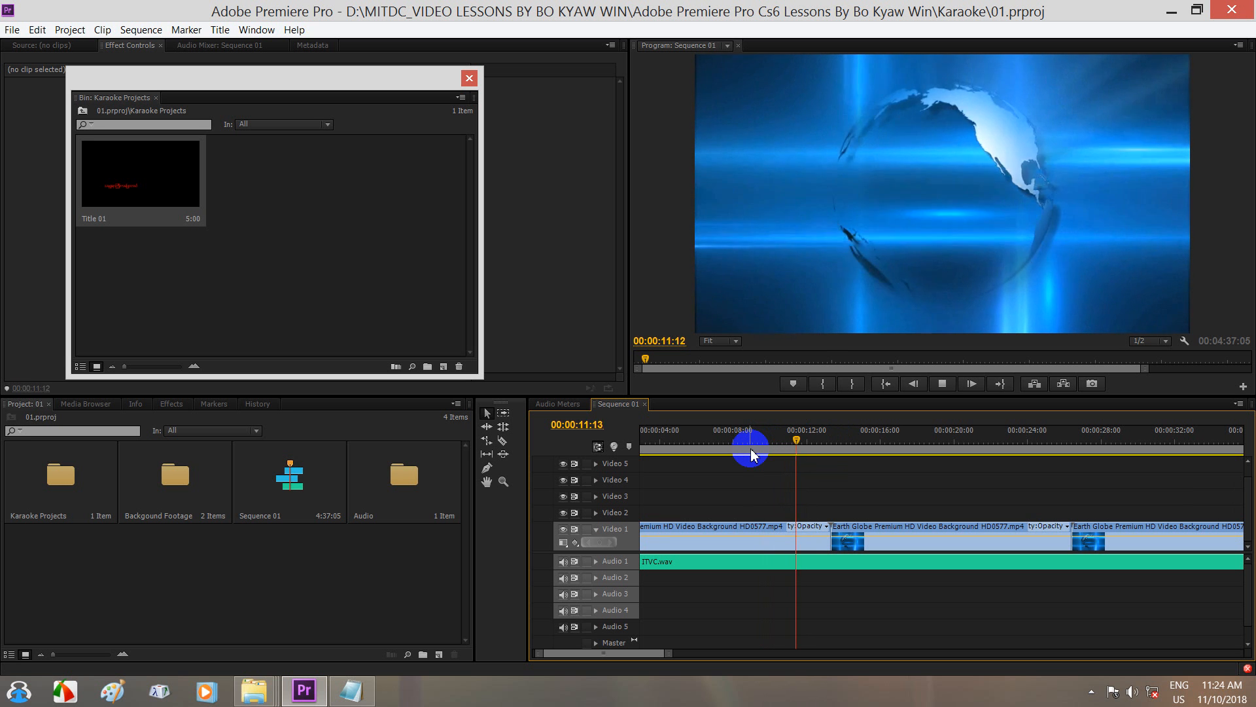
key(space)
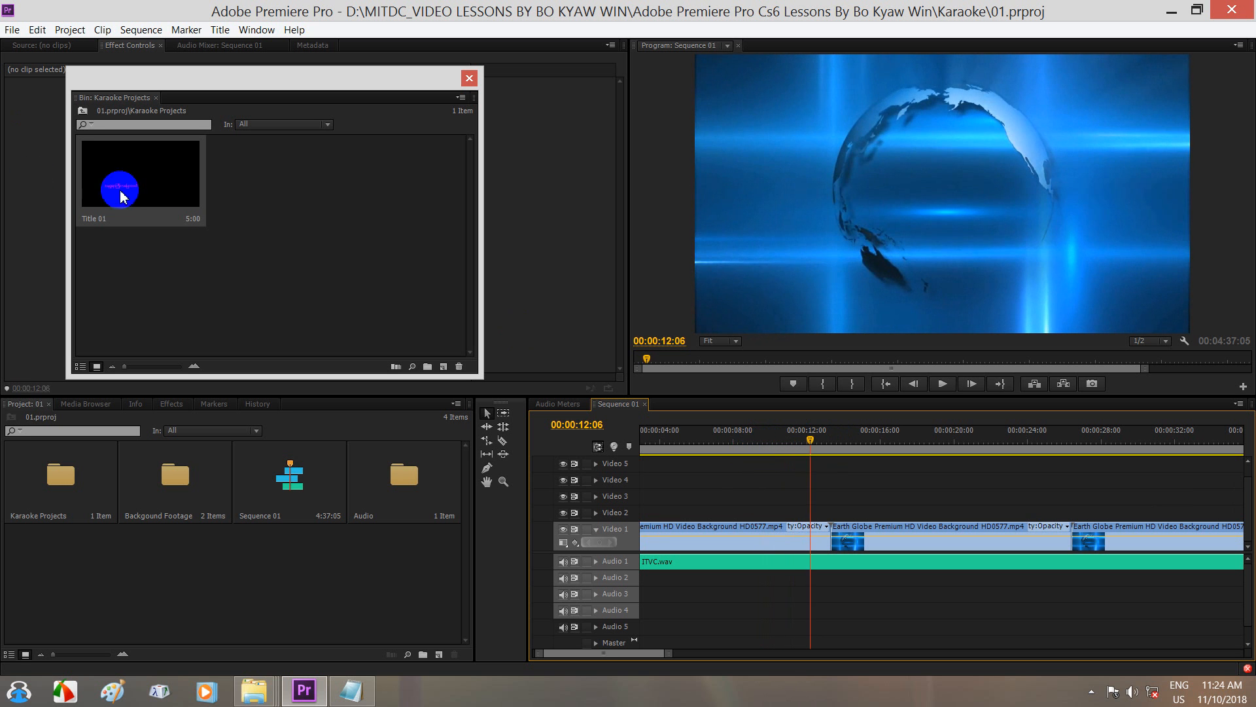
drag(135, 182, 785, 509)
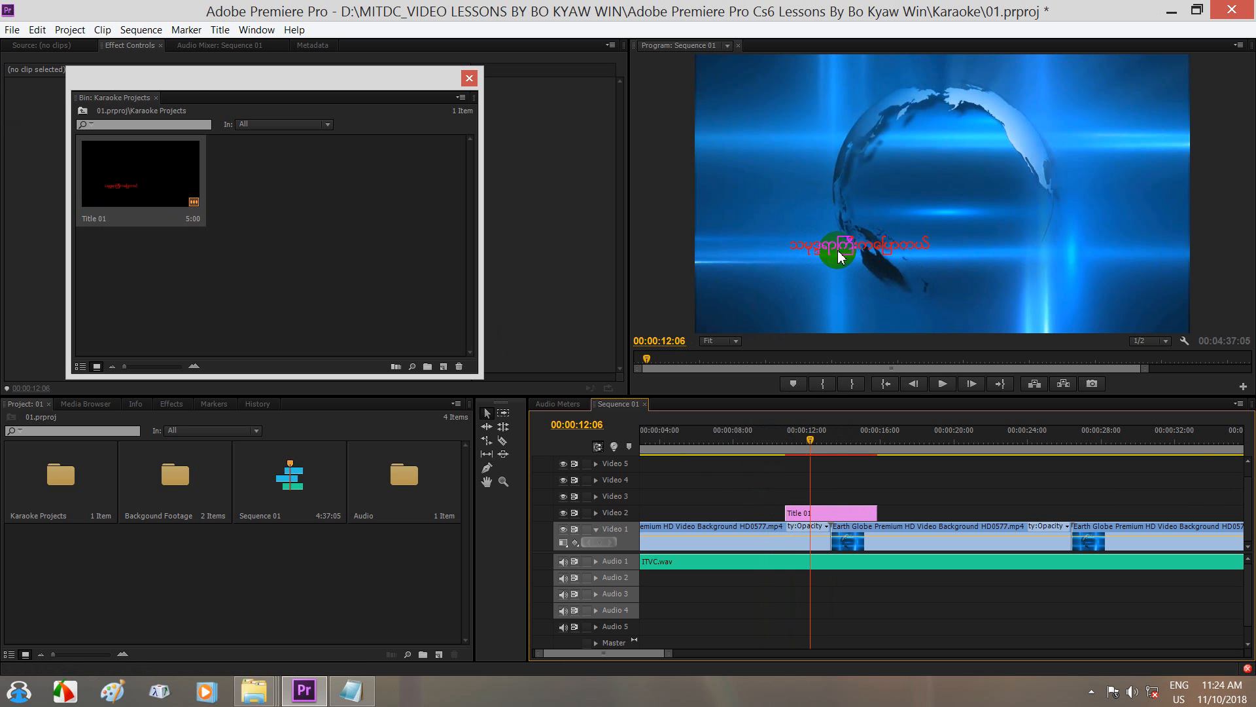
Reopen Title 01 for editing and set the lyric text's font size to 50.
double_click(134, 187)
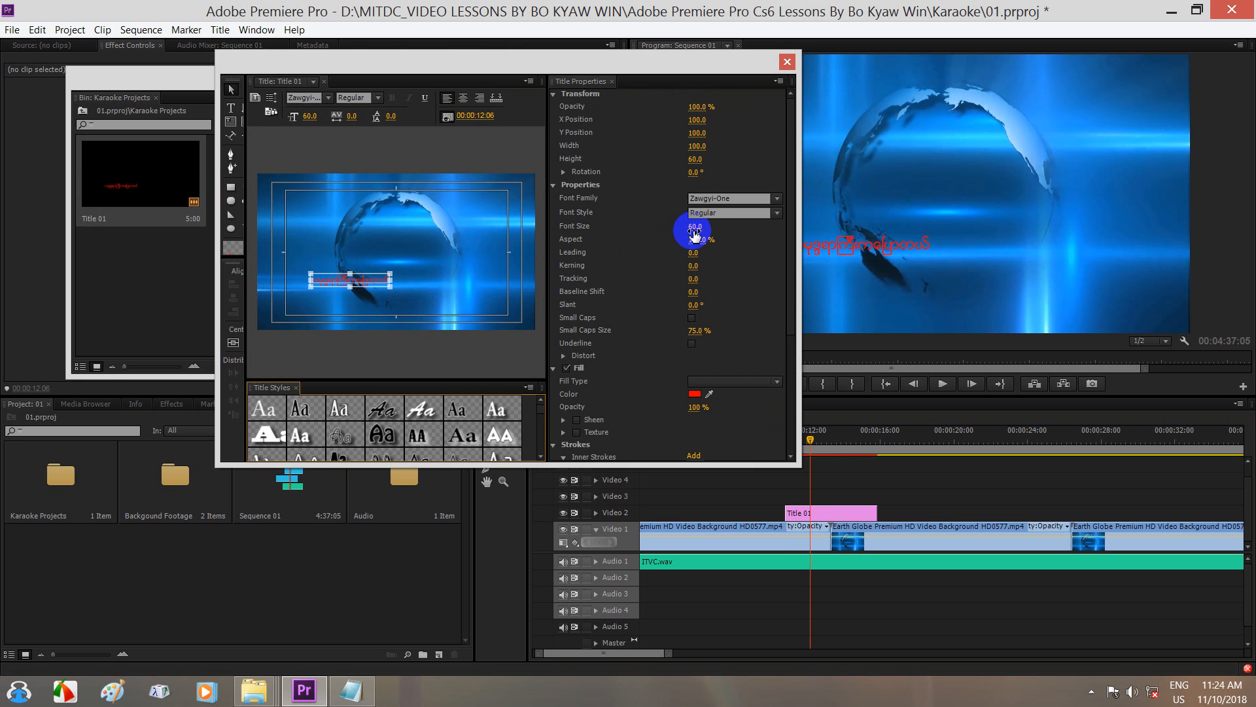
click(696, 227)
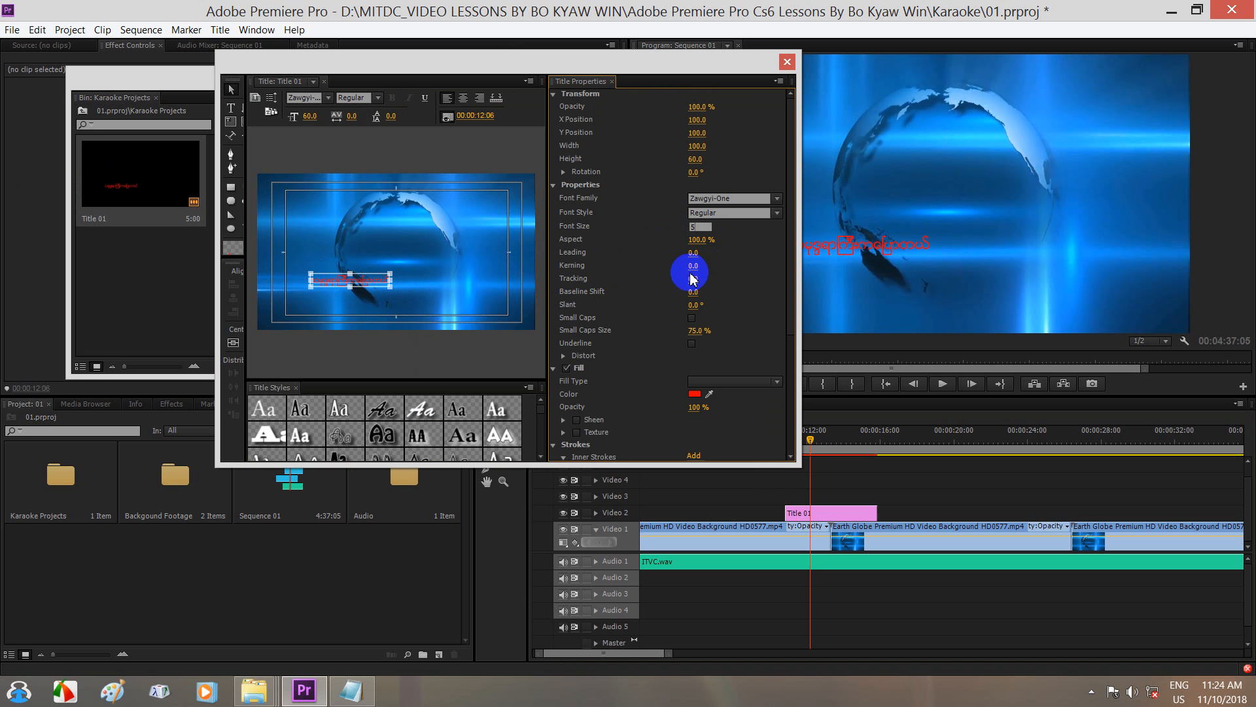
key(Return)
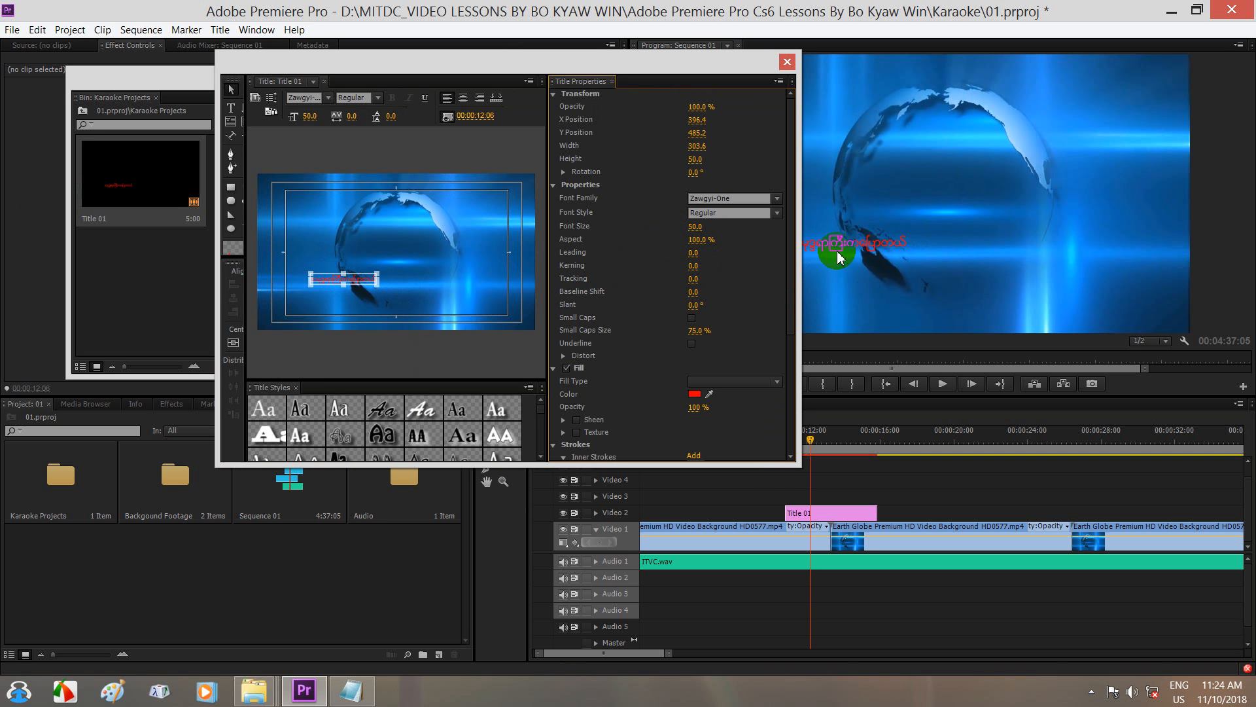
Move the red lyric text down and left inside the safe margins, to about X 369.3, Y 539.4.
drag(359, 282, 364, 293)
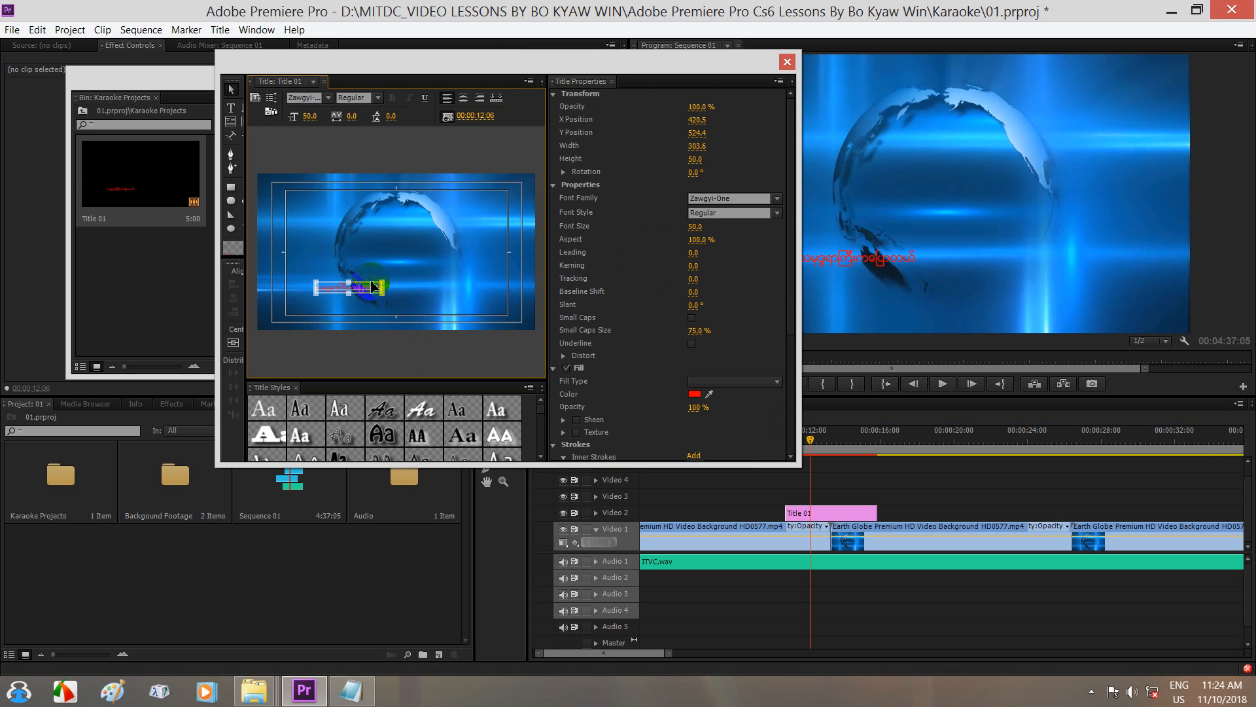
drag(370, 293, 359, 302)
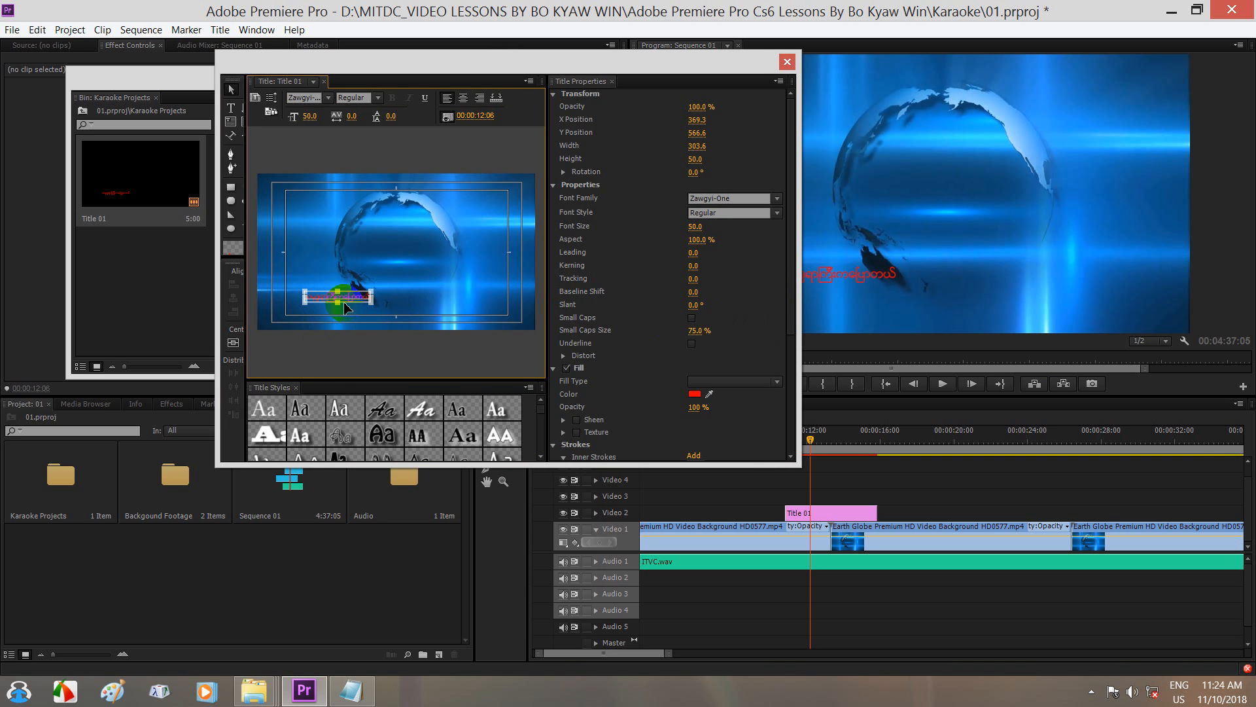
drag(349, 301, 349, 293)
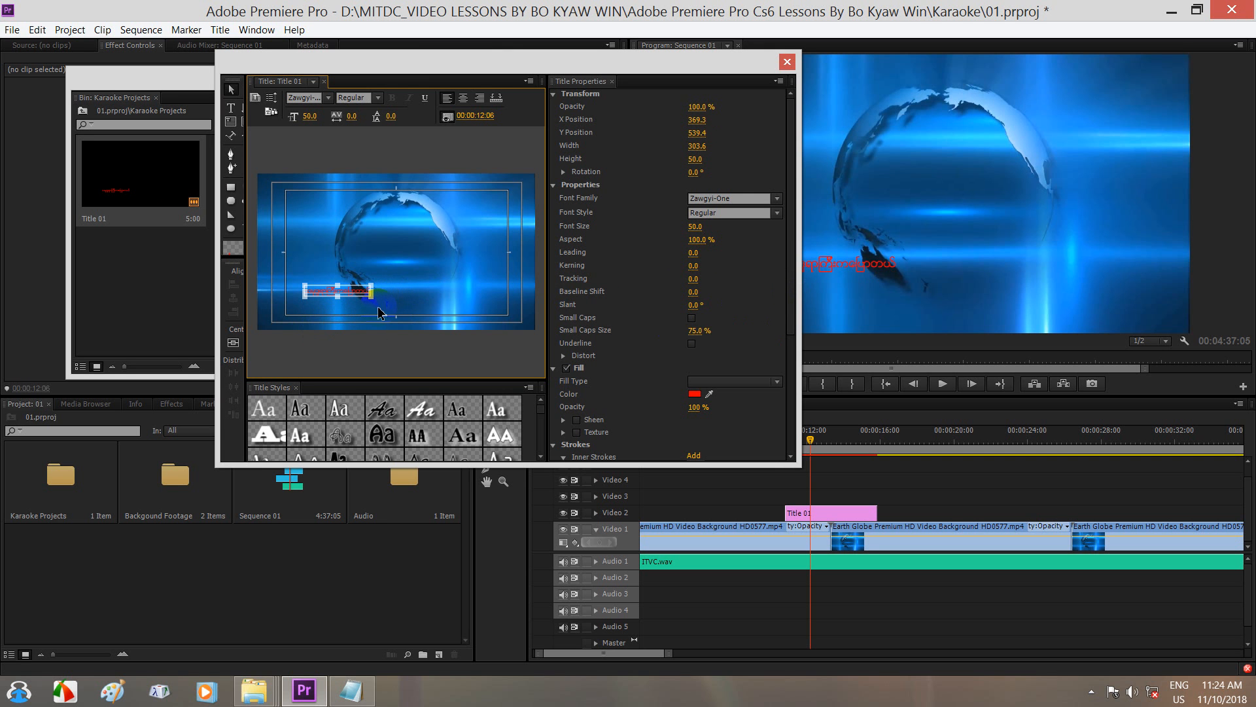
Save the project, close the Title 01 editor, and save the project again.
key(ctrl+s)
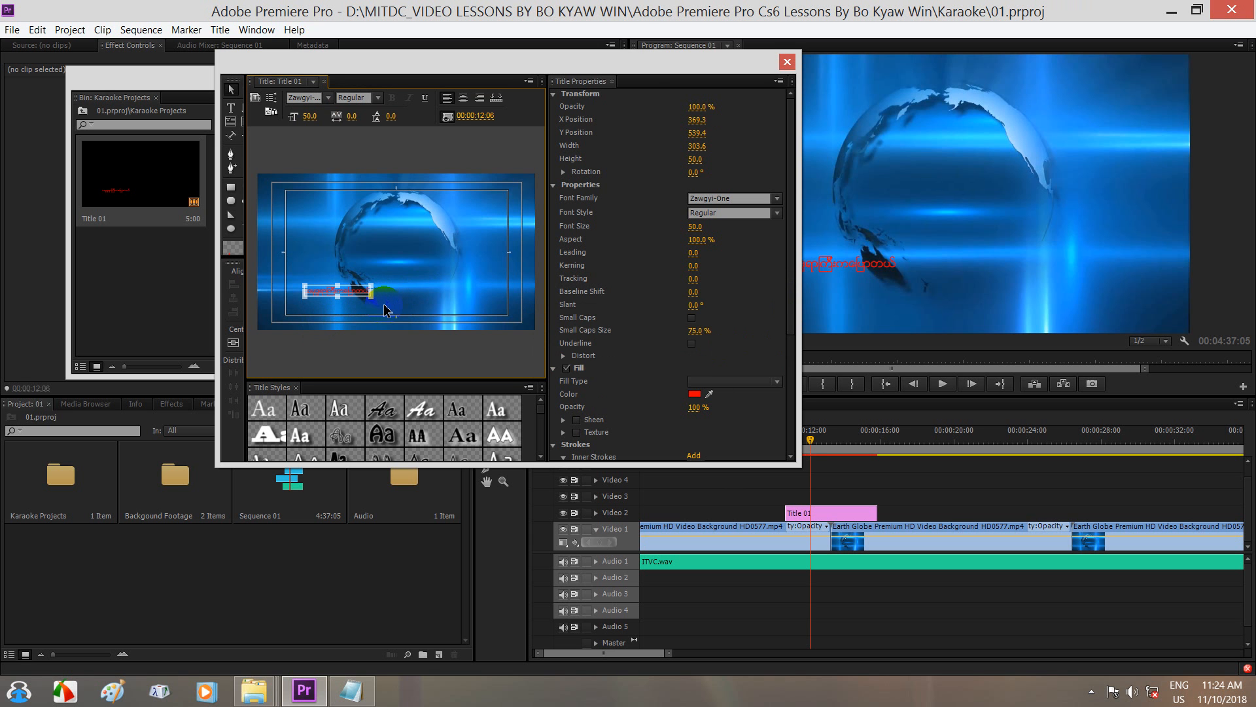
drag(647, 54, 453, 38)
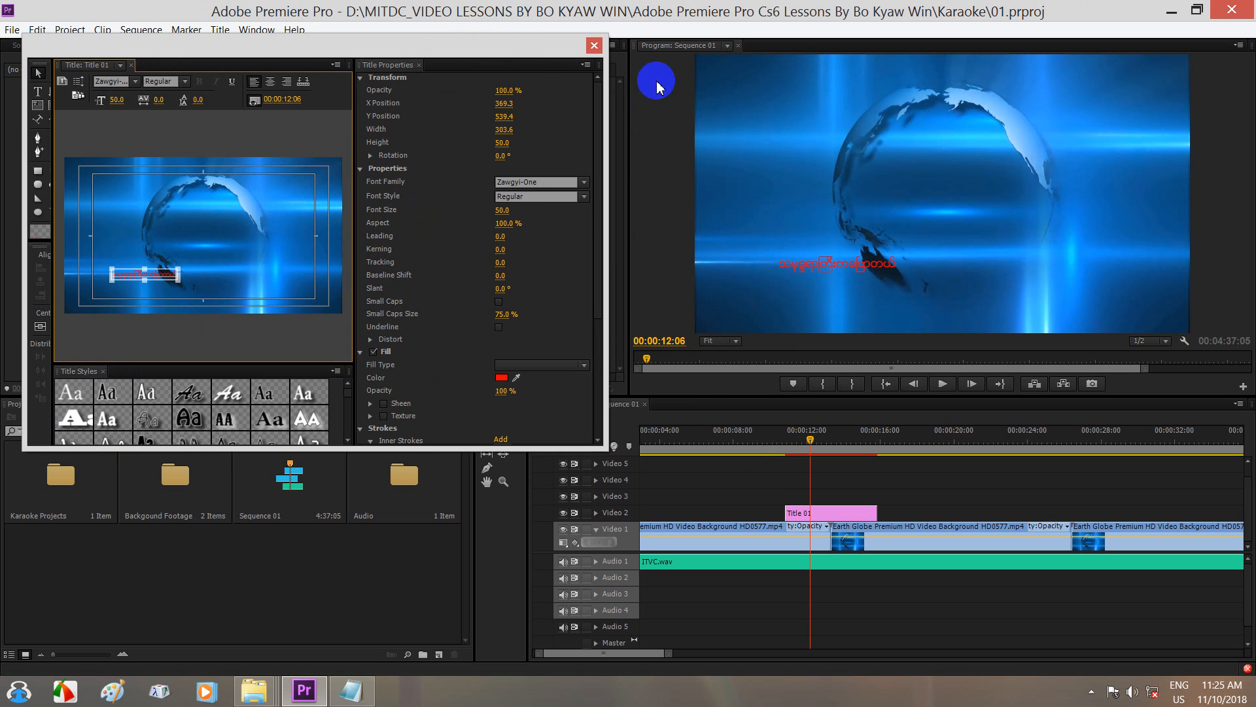
click(594, 45)
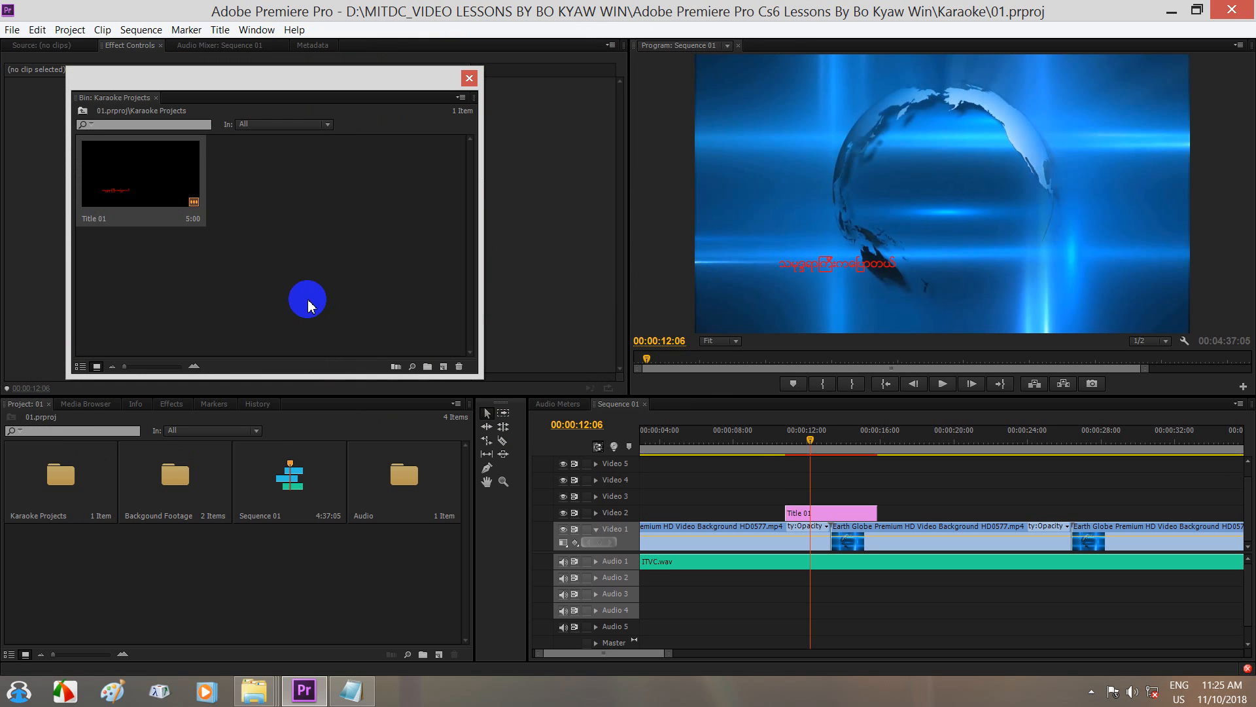
key(ctrl+s)
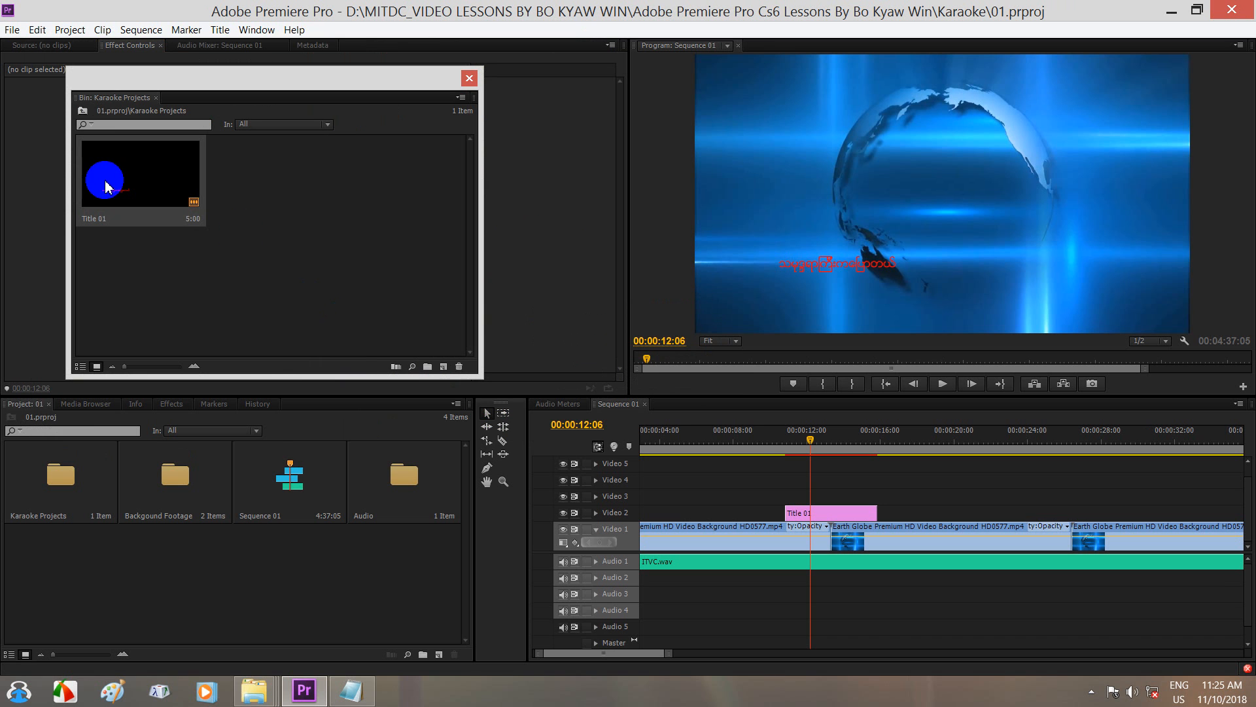
Duplicate Title 01 in the Karaoke Projects bin and rename the copy Title 02.
click(110, 188)
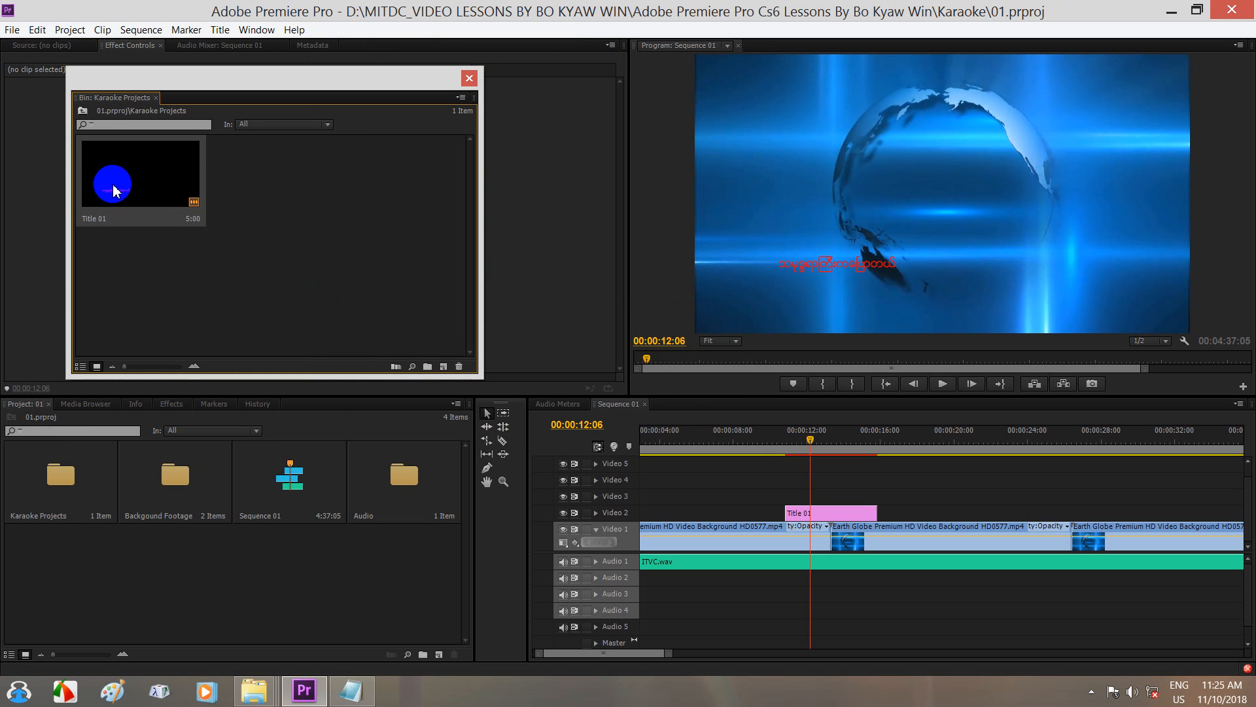
key(ctrl+v)
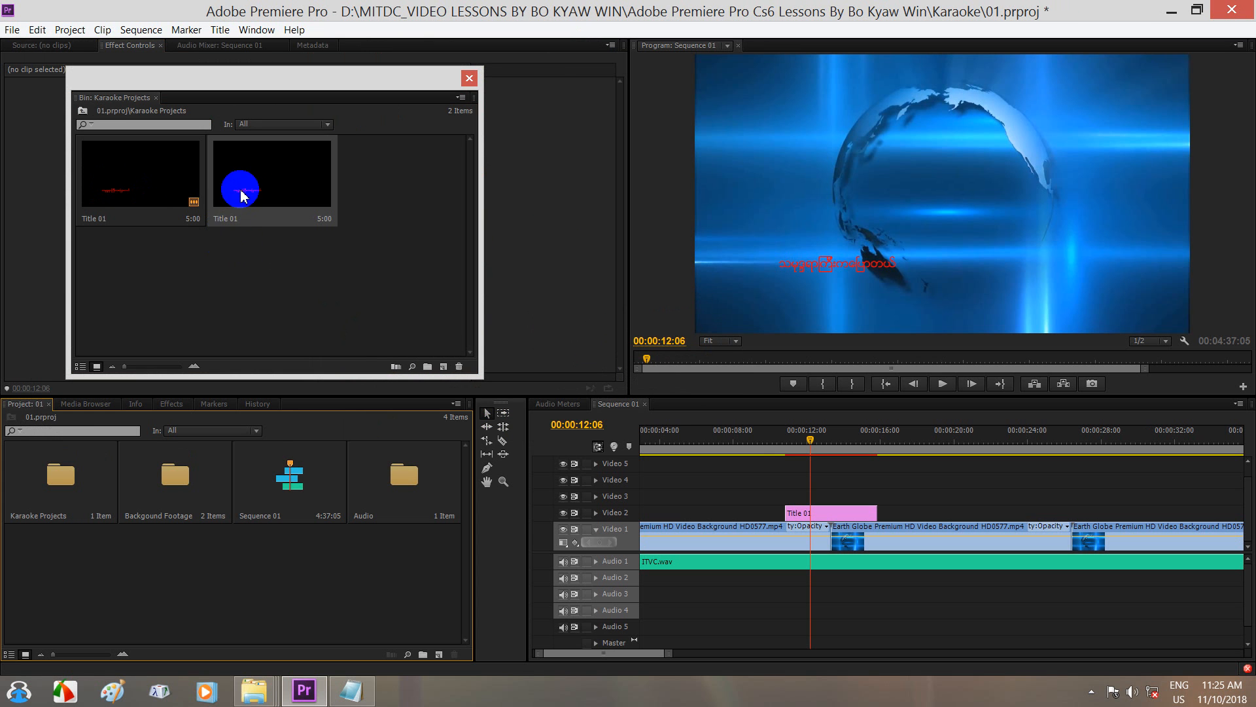
click(226, 218)
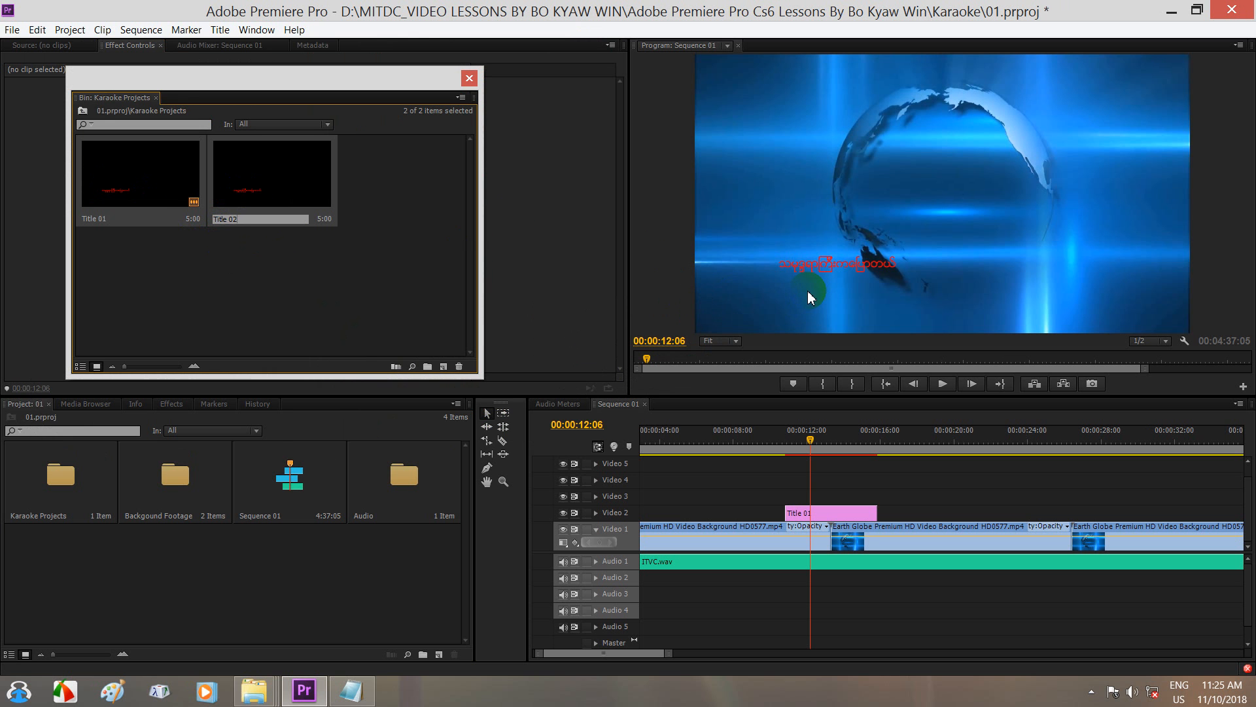
click(260, 196)
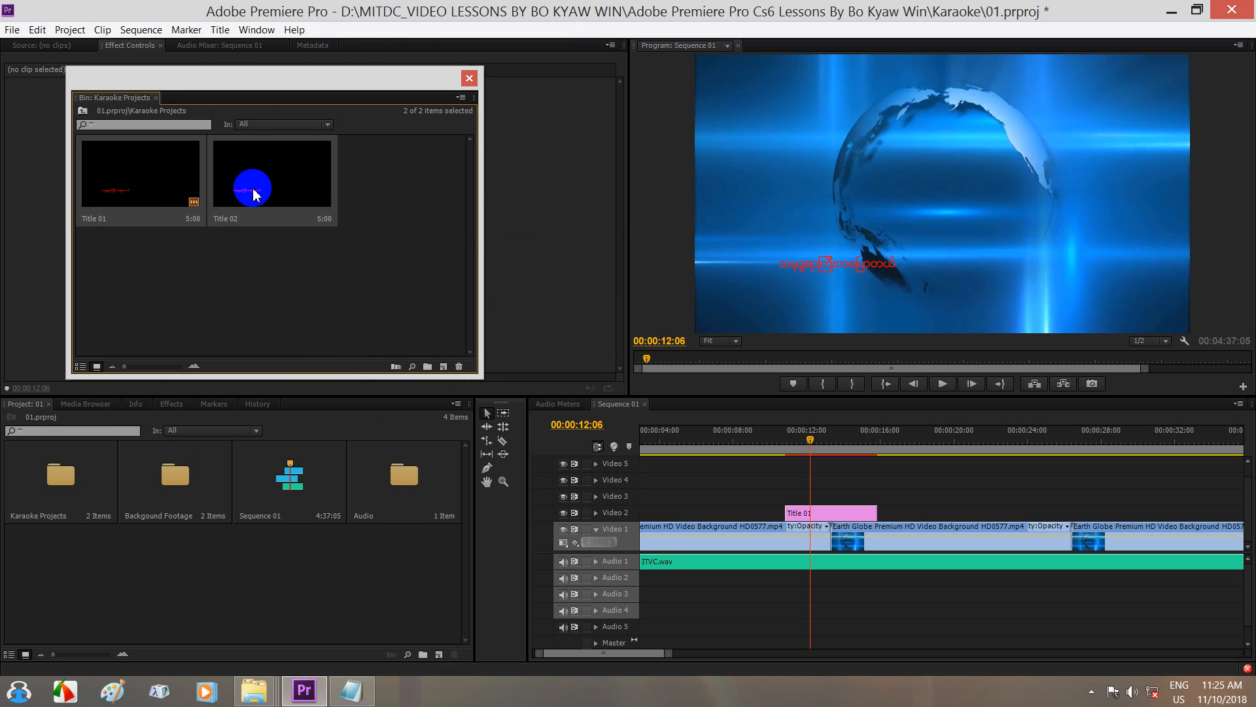
Change the fill color of all the lyric text in Title 02 to white (FFFFFF), save the project, and close the title editor.
double_click(255, 194)
drag(261, 36, 299, 57)
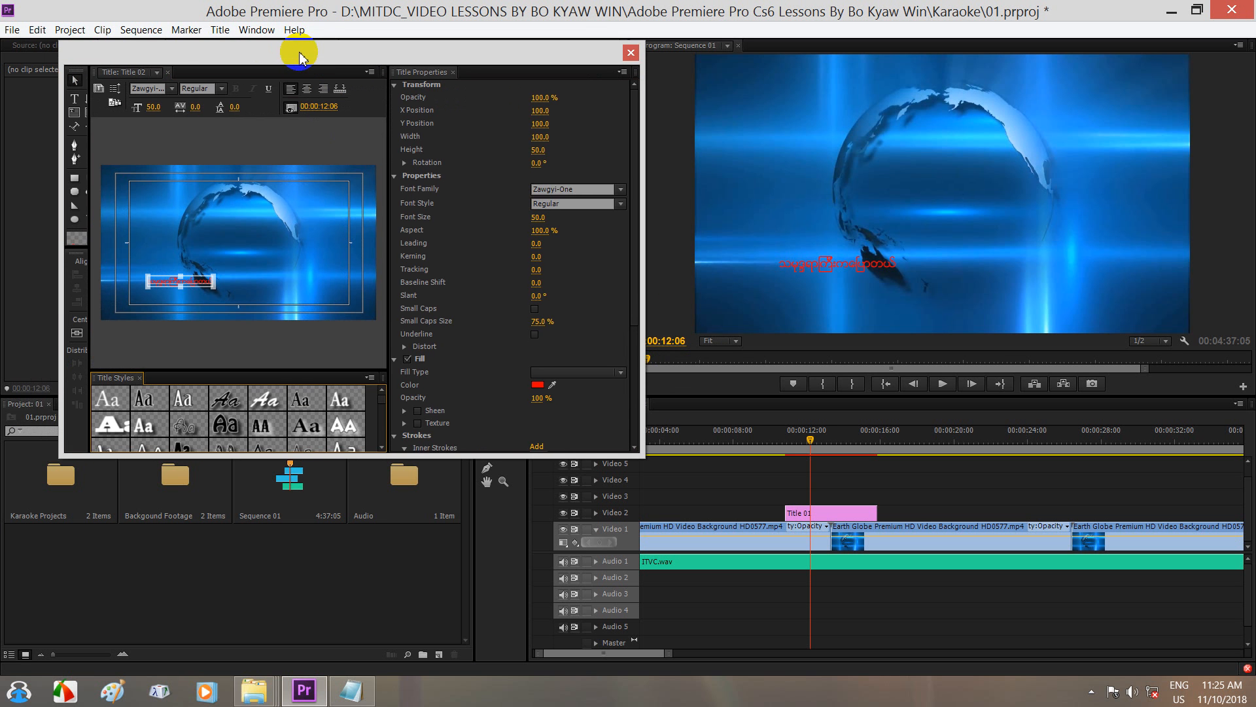
double_click(174, 282)
key(ctrl+a)
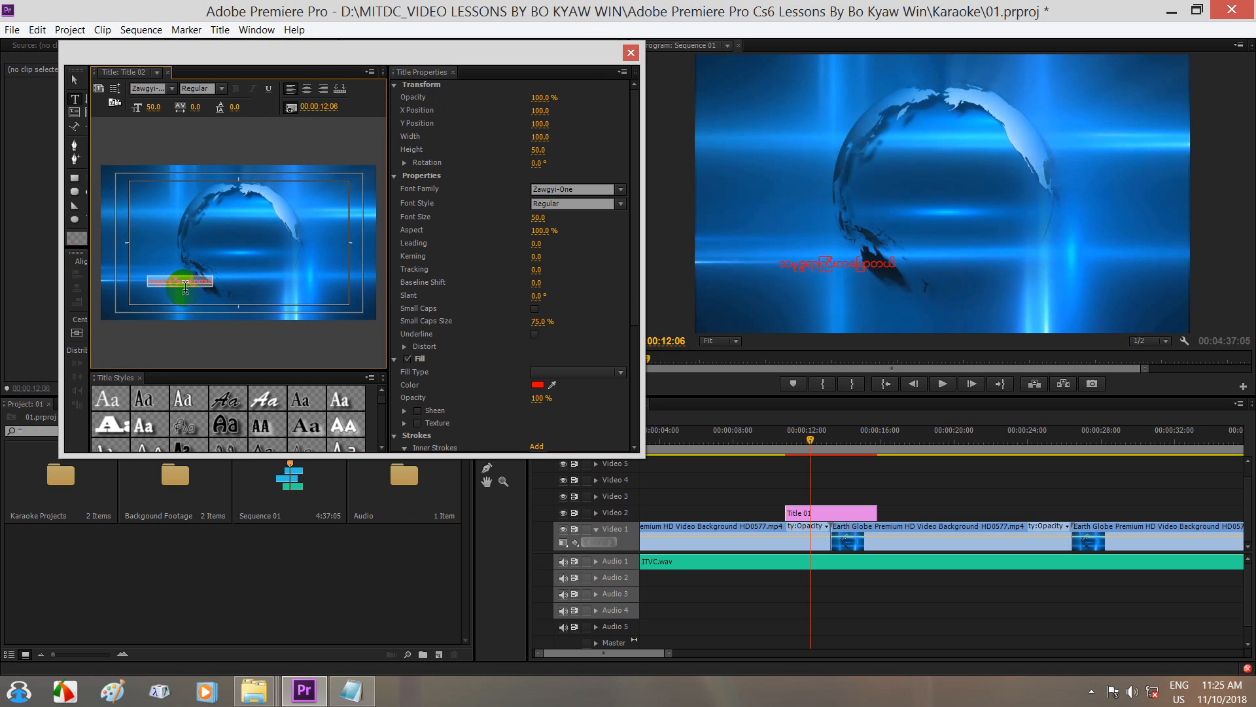
click(537, 384)
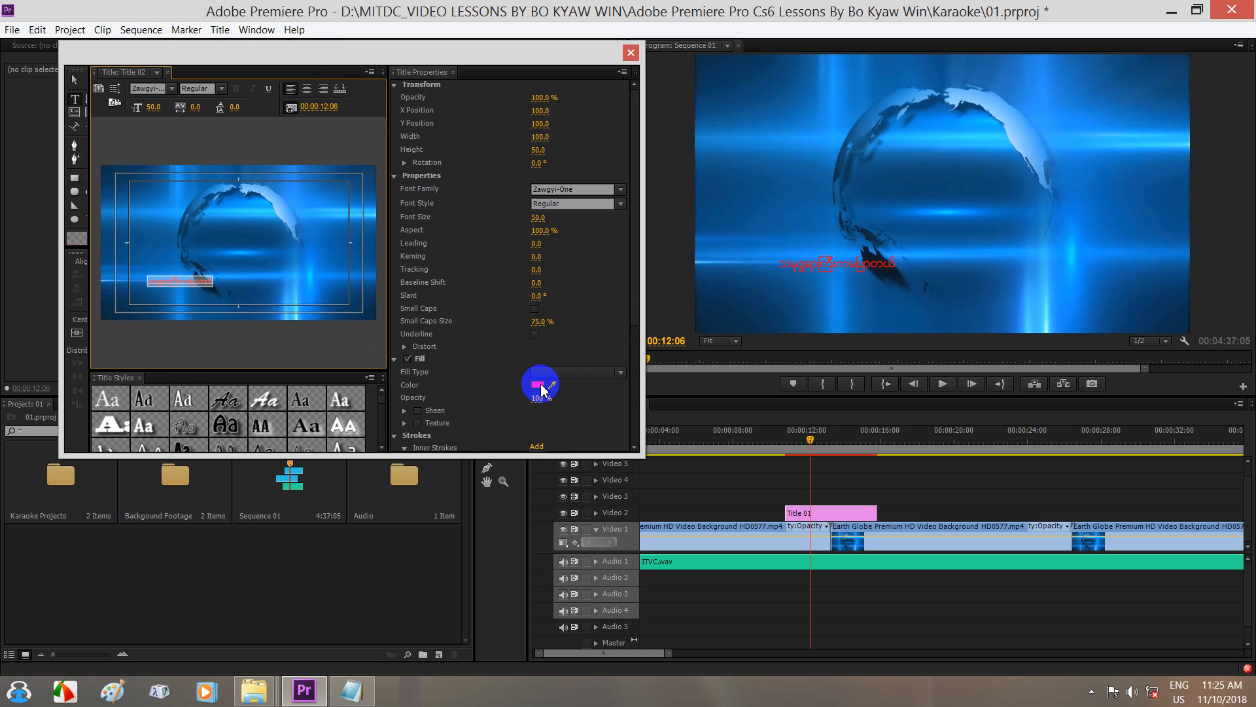
drag(528, 387, 457, 504)
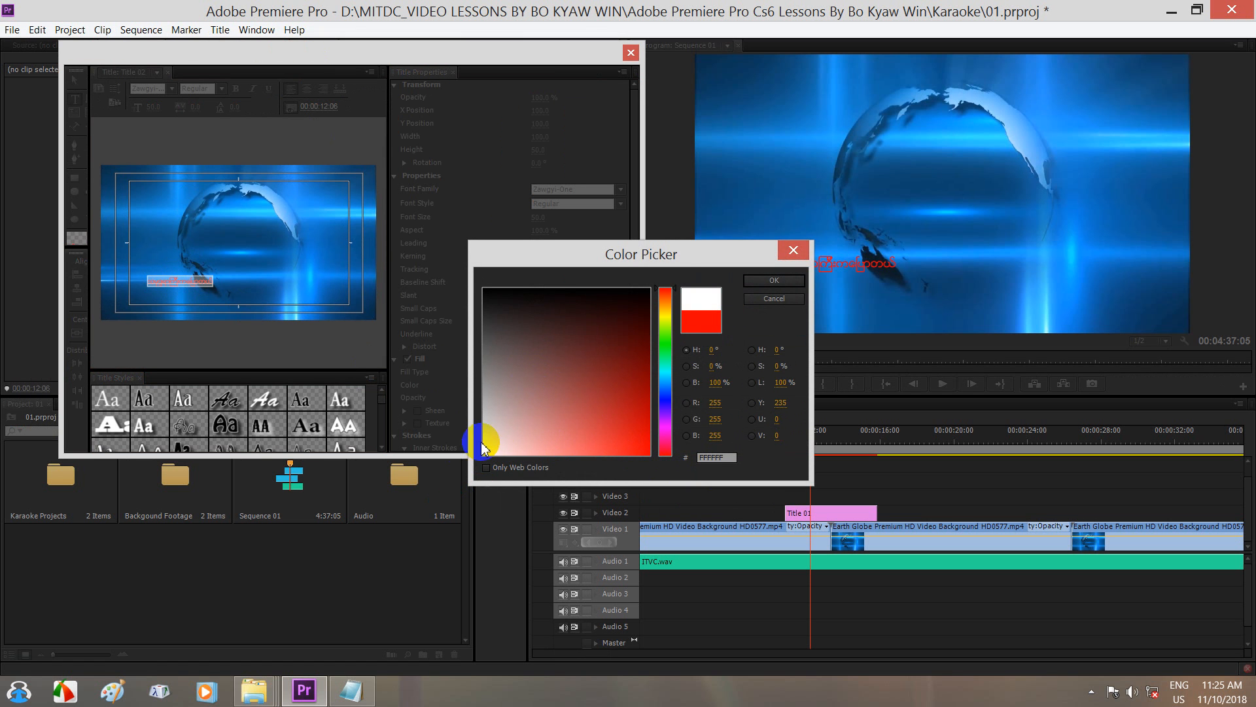
click(762, 282)
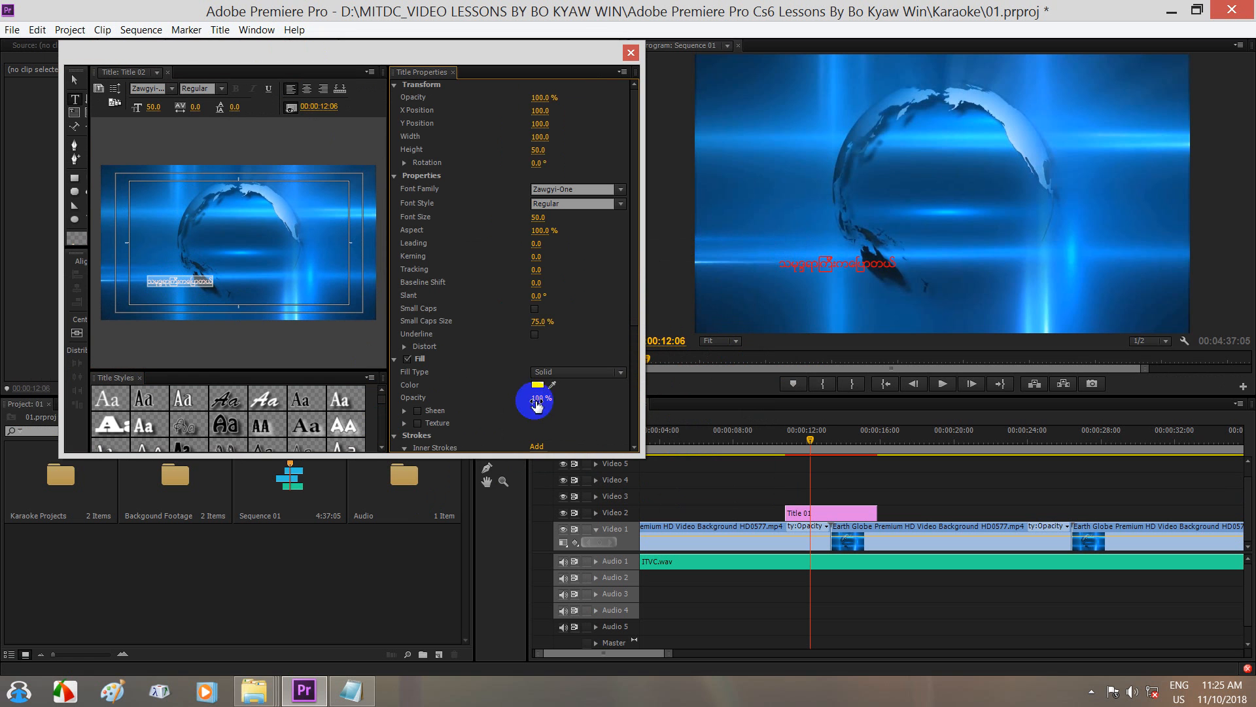
key(ctrl+s)
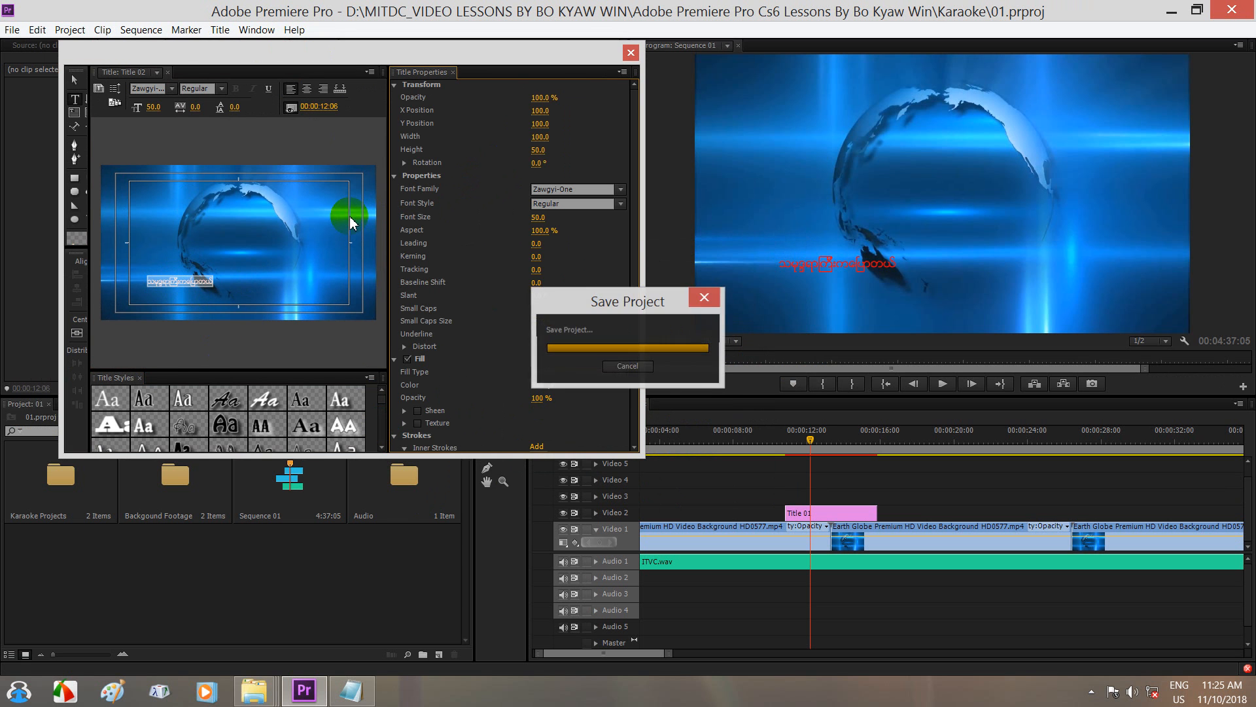
click(630, 53)
Place Title 02 on Video 3 directly above and aligned with Title 01, and hide and reshow Video 3 to compare both titles.
click(246, 186)
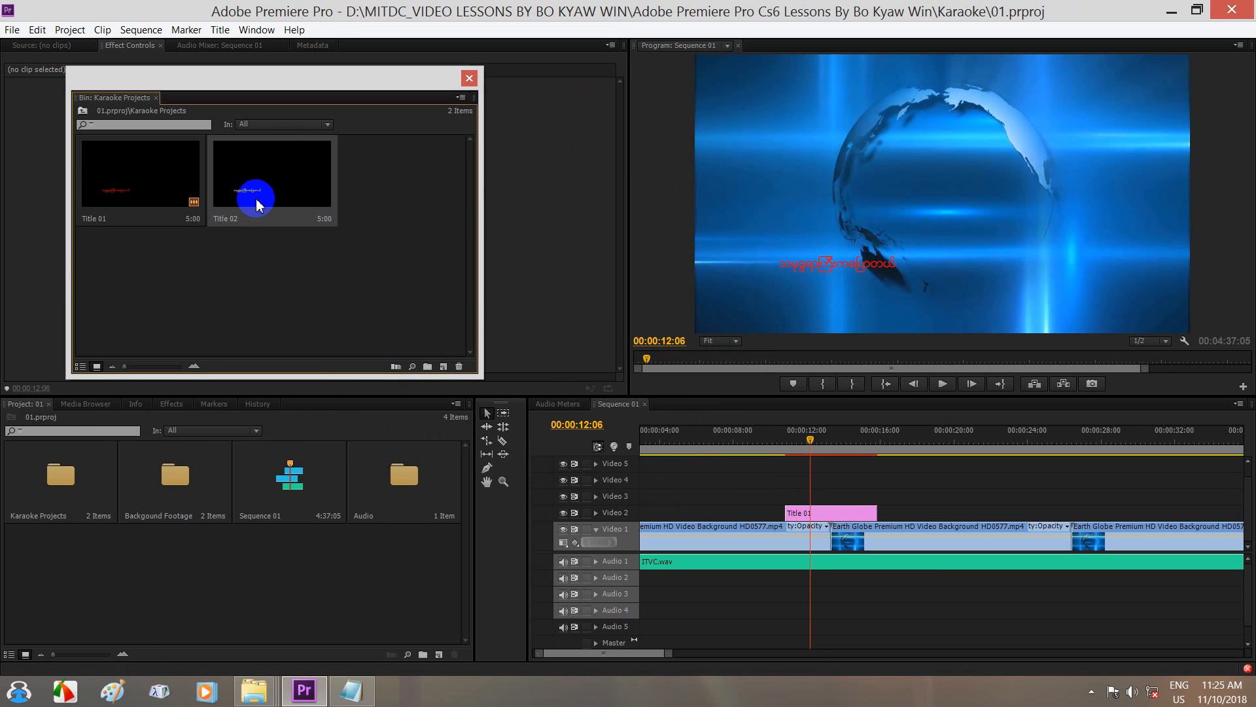
drag(247, 190, 794, 491)
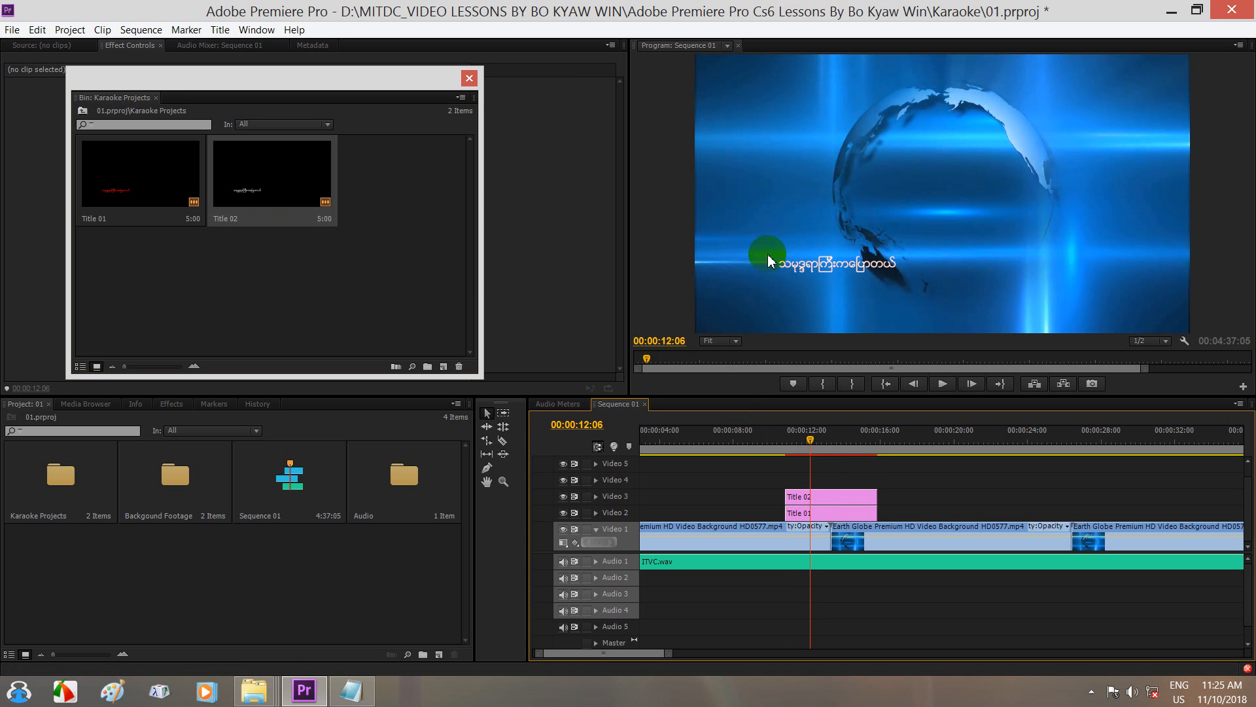
click(562, 498)
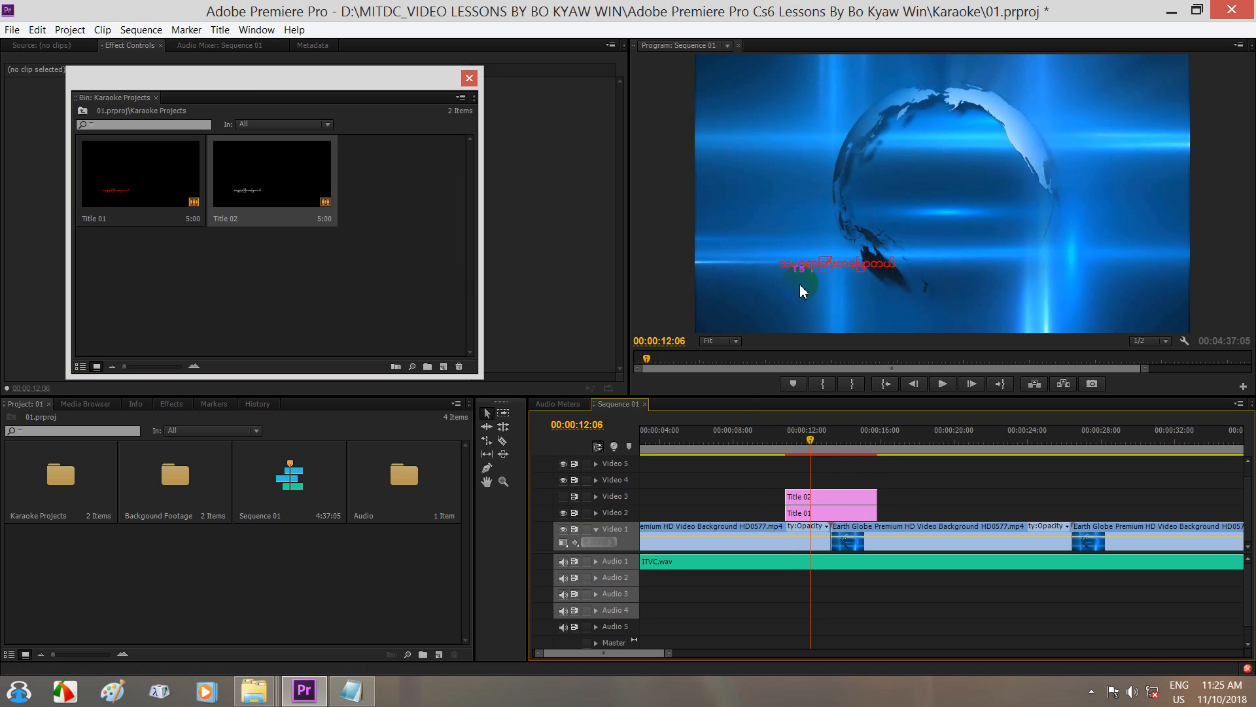
click(564, 497)
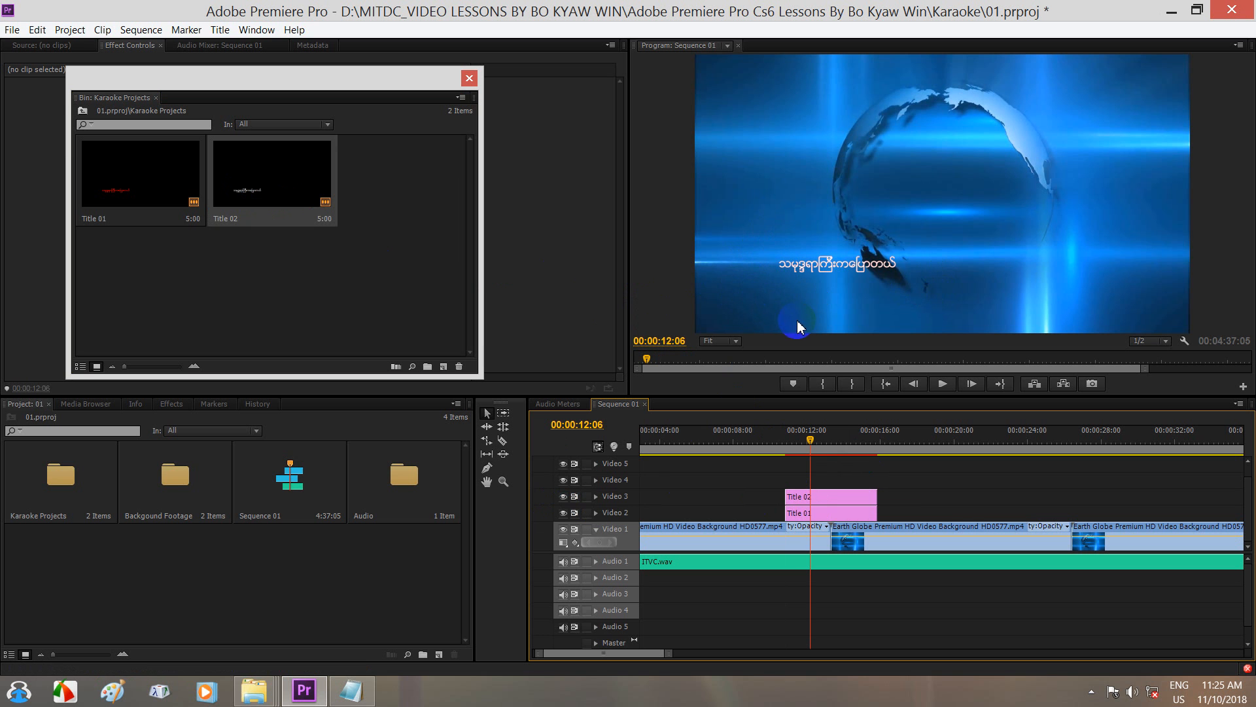
Close the Karaoke Projects bin and apply the Crop effect from the Transform group of Video Effects to Title 02 on Video 3.
click(466, 80)
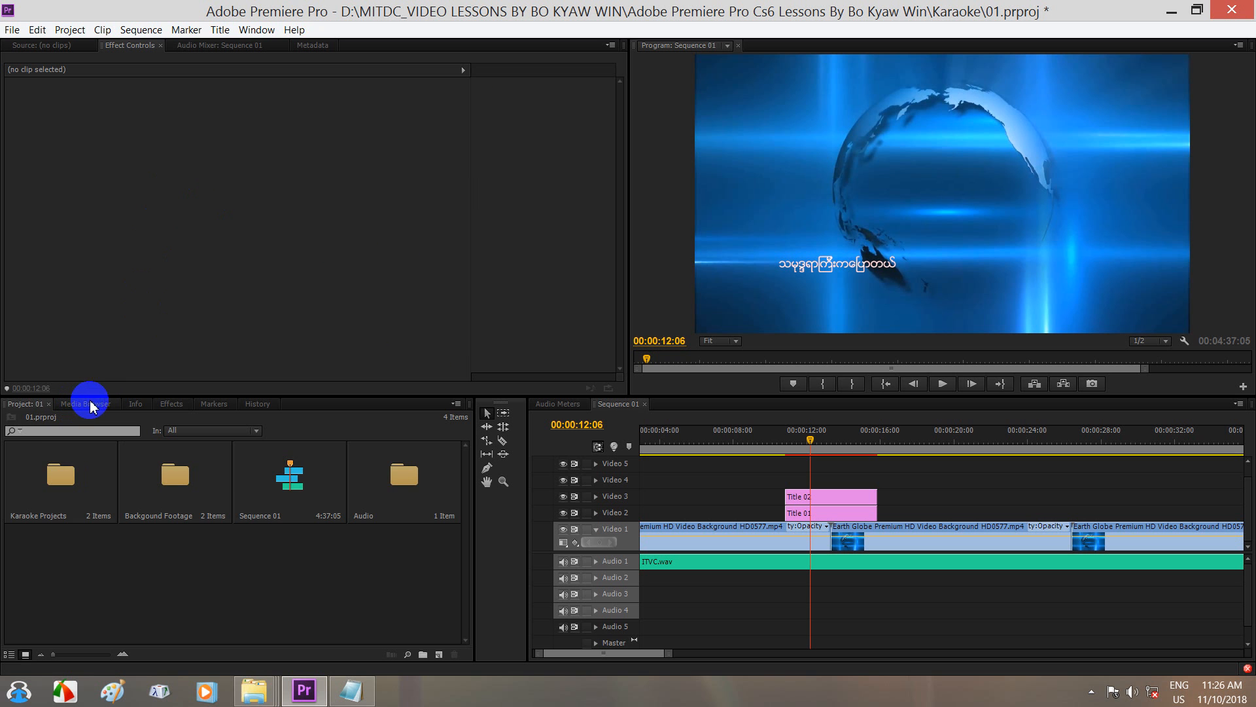
click(170, 403)
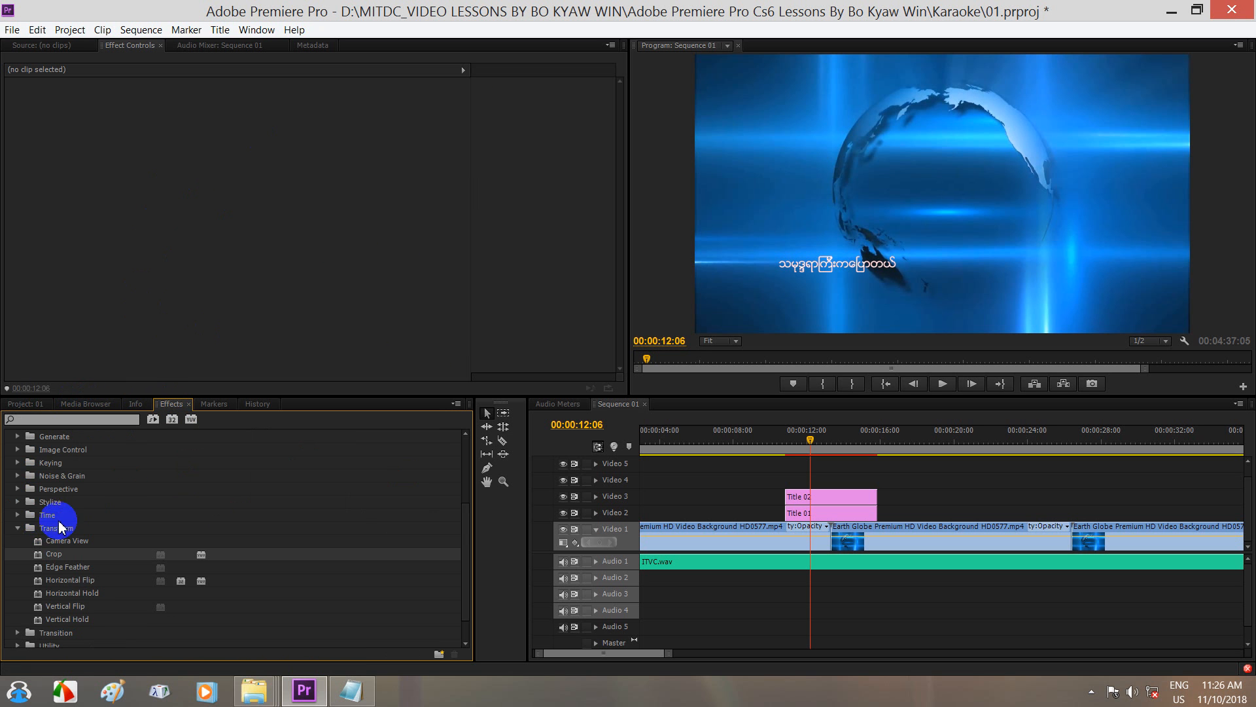
click(18, 527)
scroll(43, 508, up, 3)
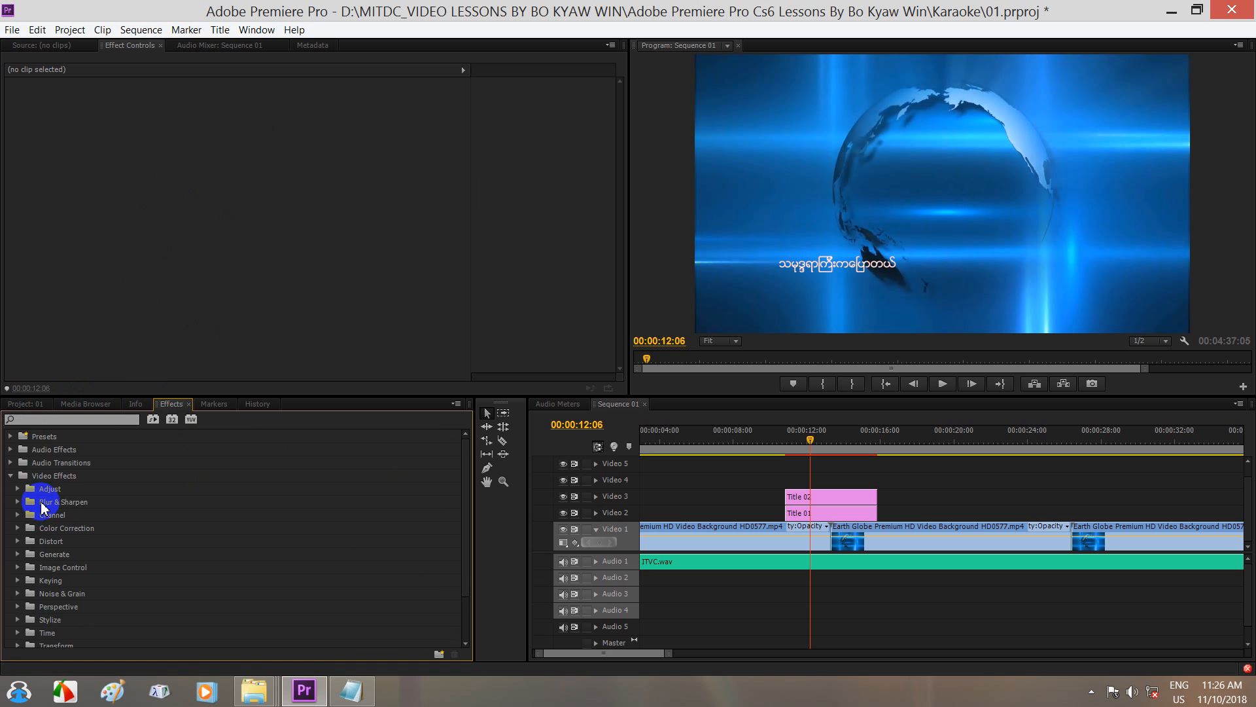
click(11, 476)
click(64, 476)
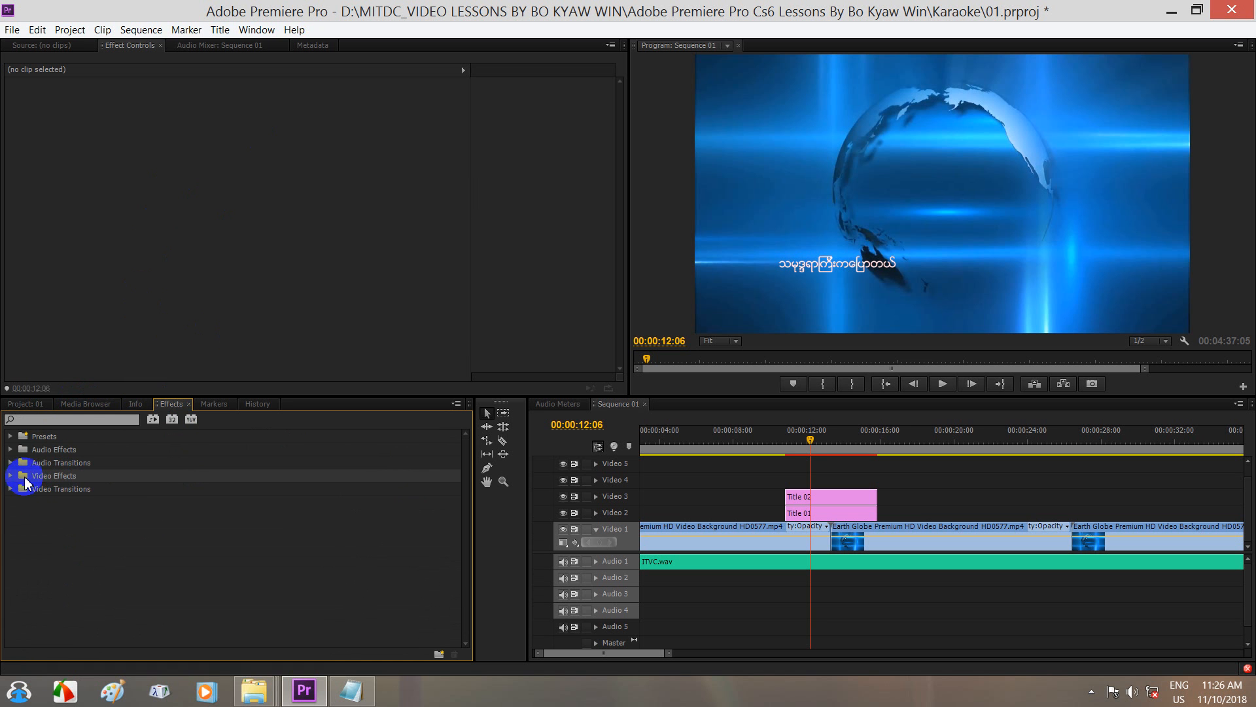
click(10, 476)
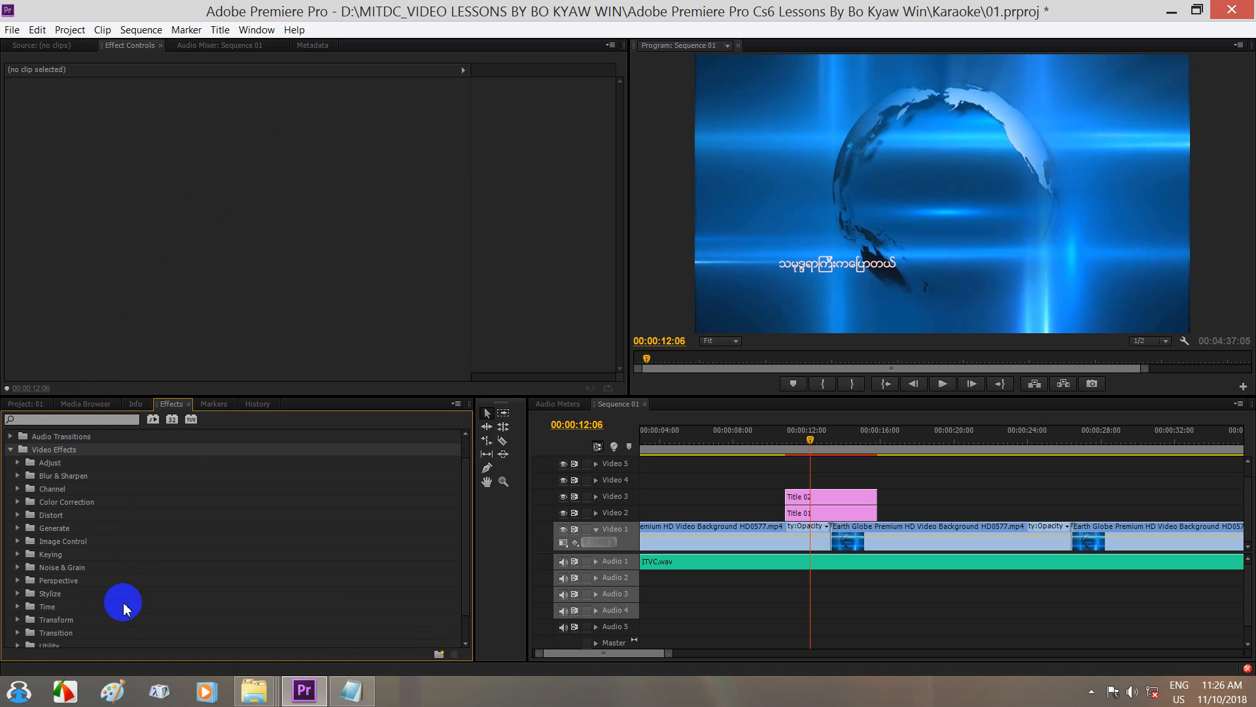
click(17, 645)
scroll(150, 589, down, 2)
scroll(150, 593, down, 1)
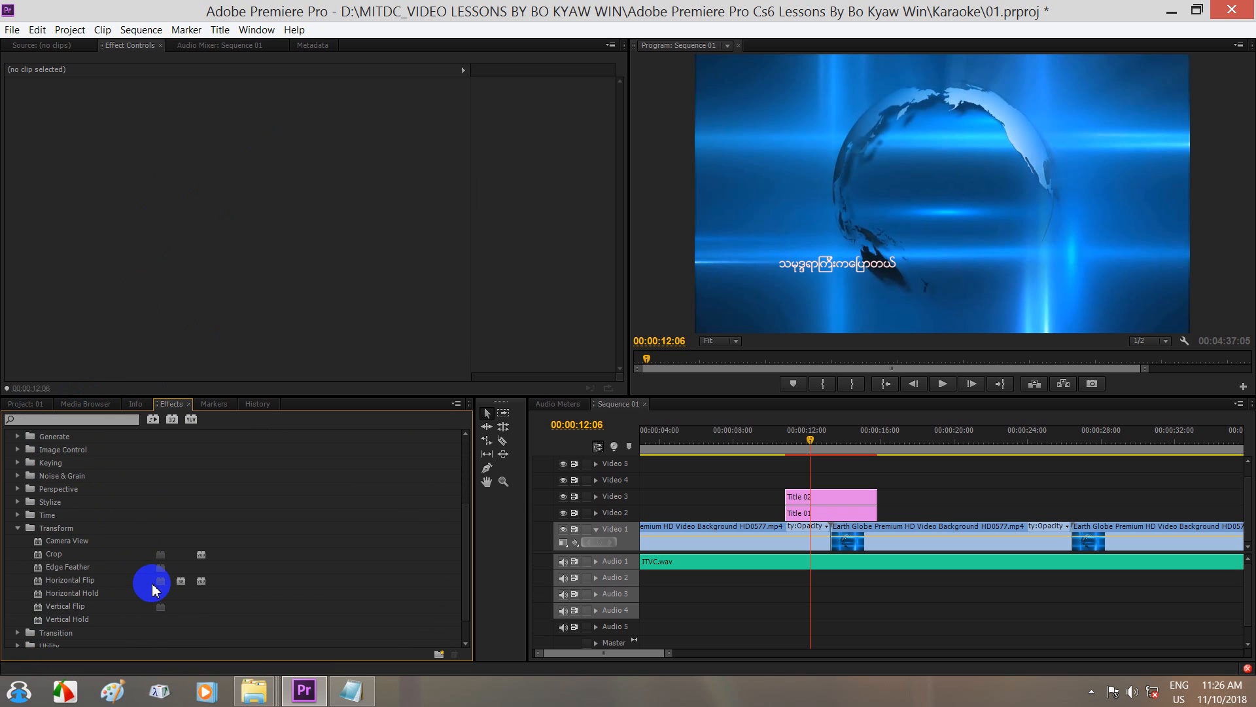
click(59, 554)
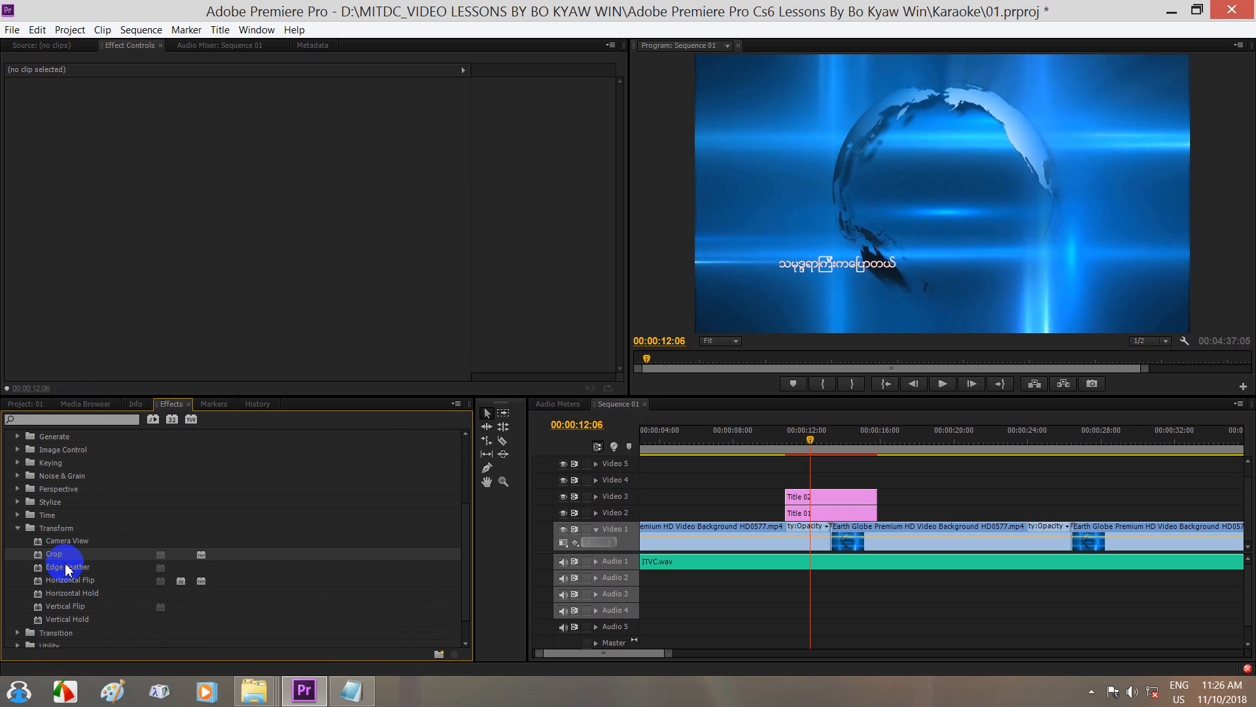
drag(58, 557, 801, 503)
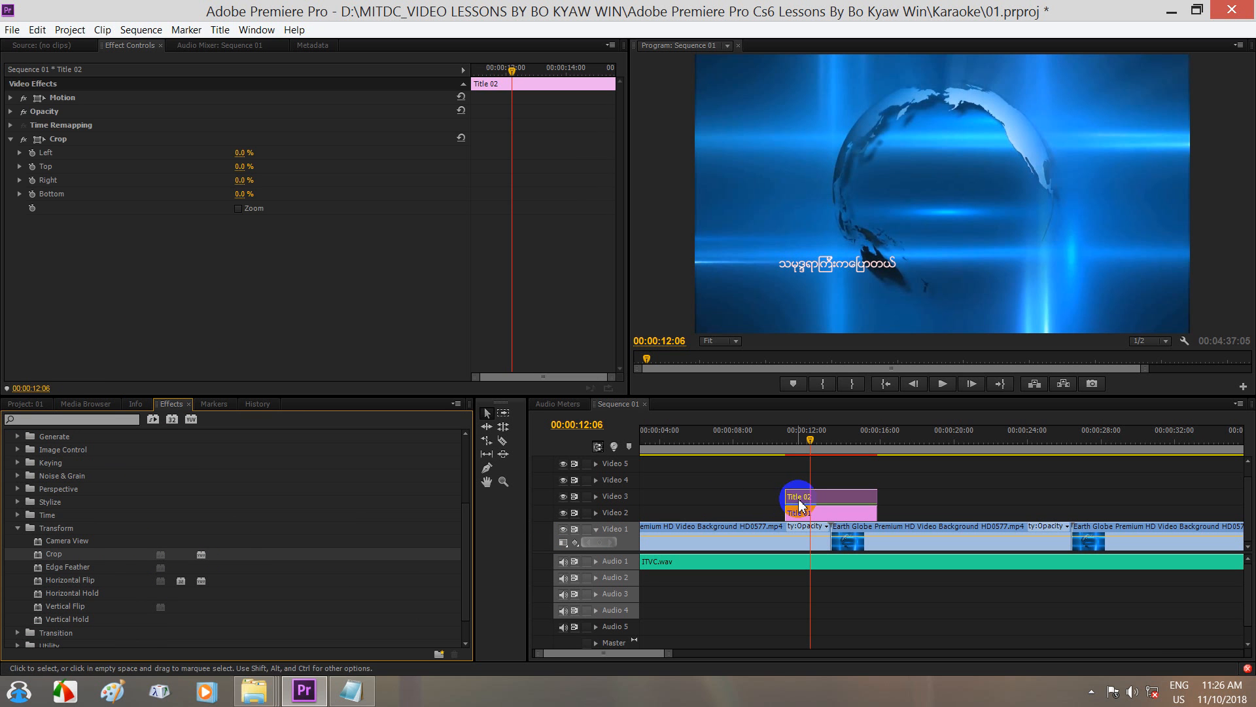
Move the playhead to 00:00:10:00, try to extend the start of both title clips back past it, and undo the trim.
click(809, 437)
drag(806, 435, 769, 436)
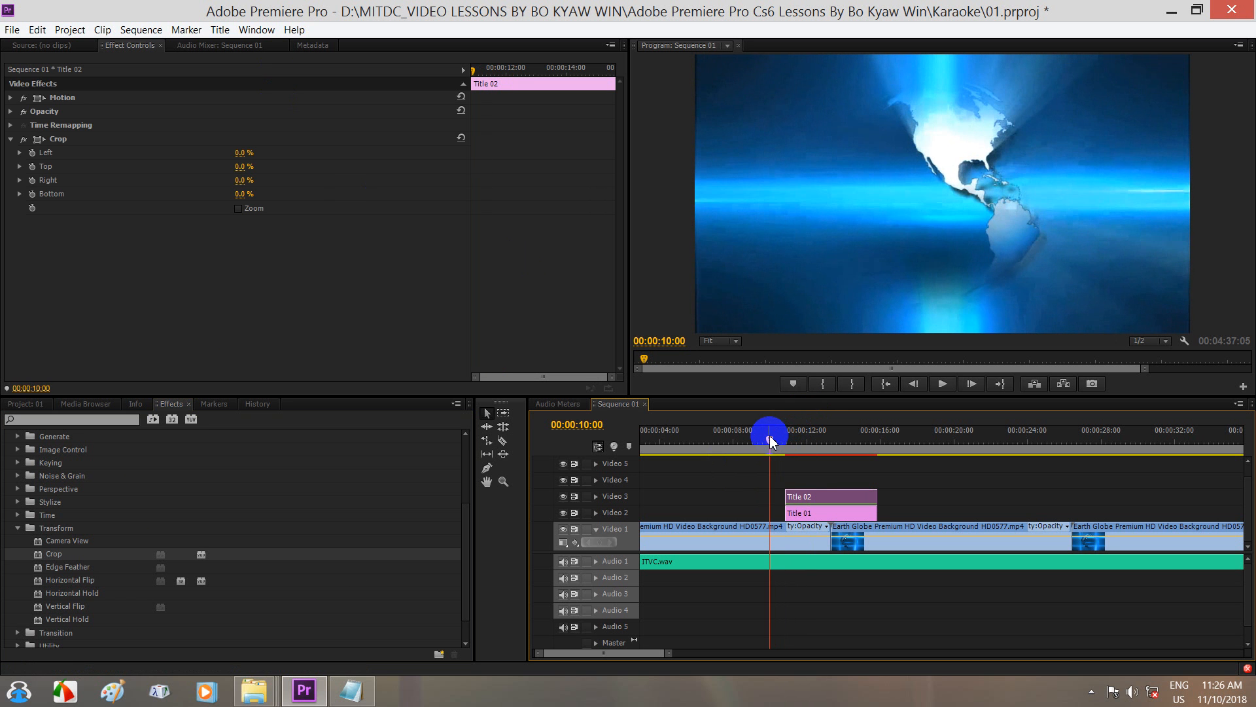
click(798, 509)
shift+click(798, 498)
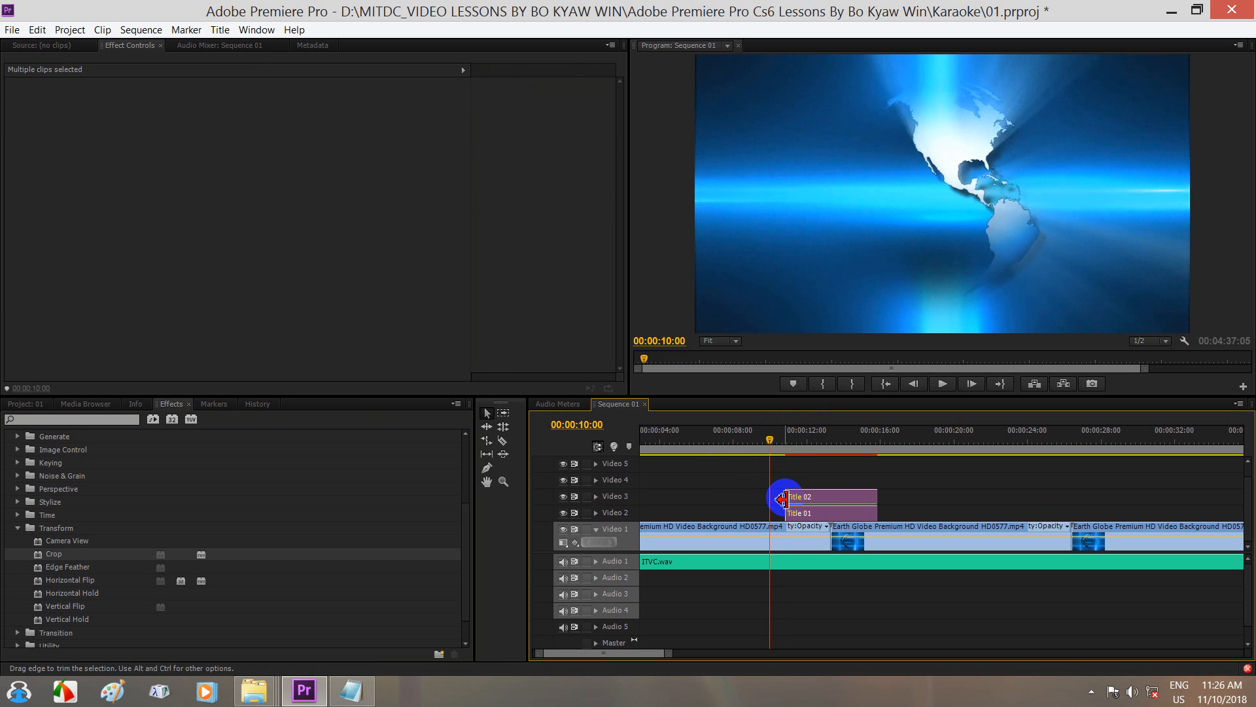
drag(783, 498, 759, 496)
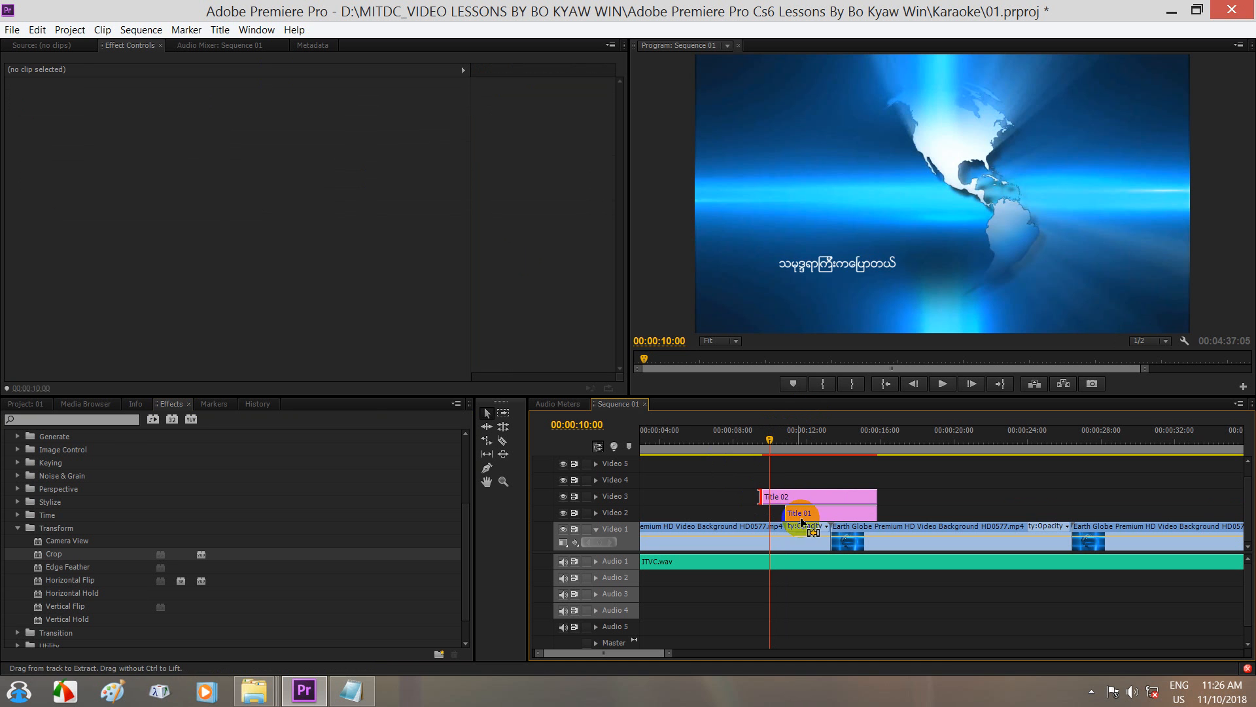
key(ctrl+z)
Select Title 02 and Title 01 together and extend both clips' start to slightly before 00:00:10:00.
click(800, 499)
shift+click(794, 510)
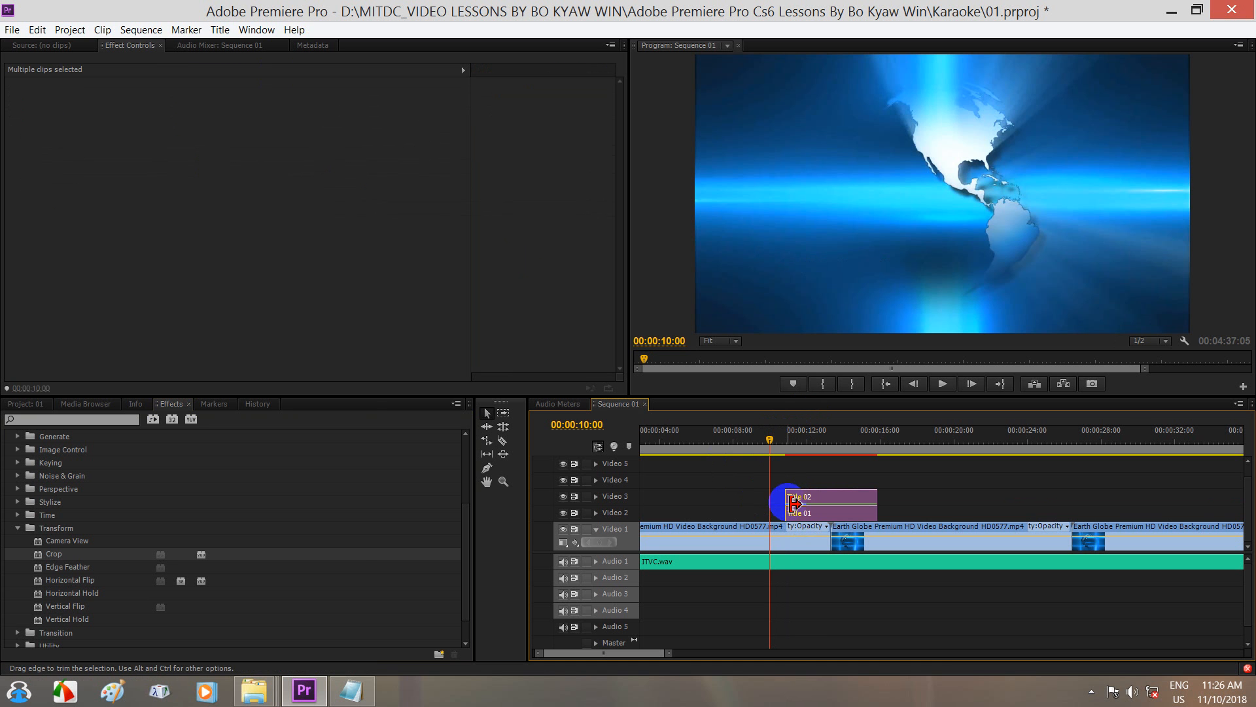
drag(792, 503, 744, 510)
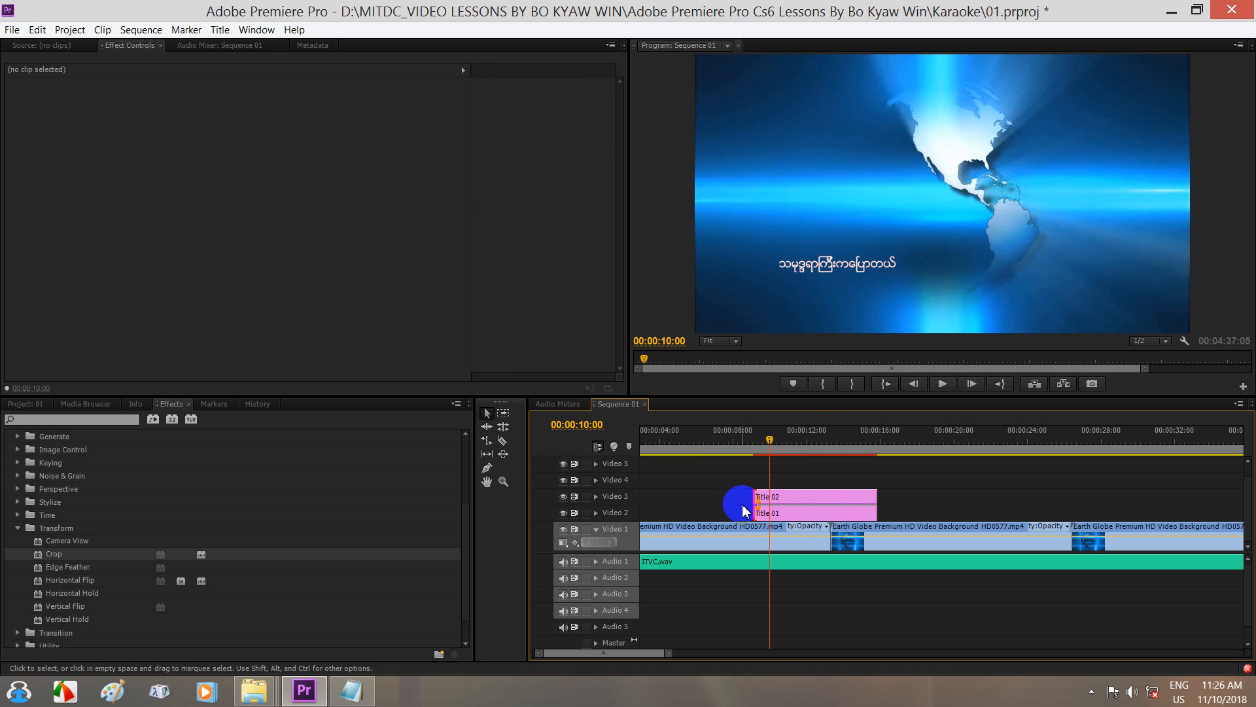
Play the sequence from 00:00:09:12 to 00:00:13:21 to check the lyric timing against the extended titles.
click(764, 438)
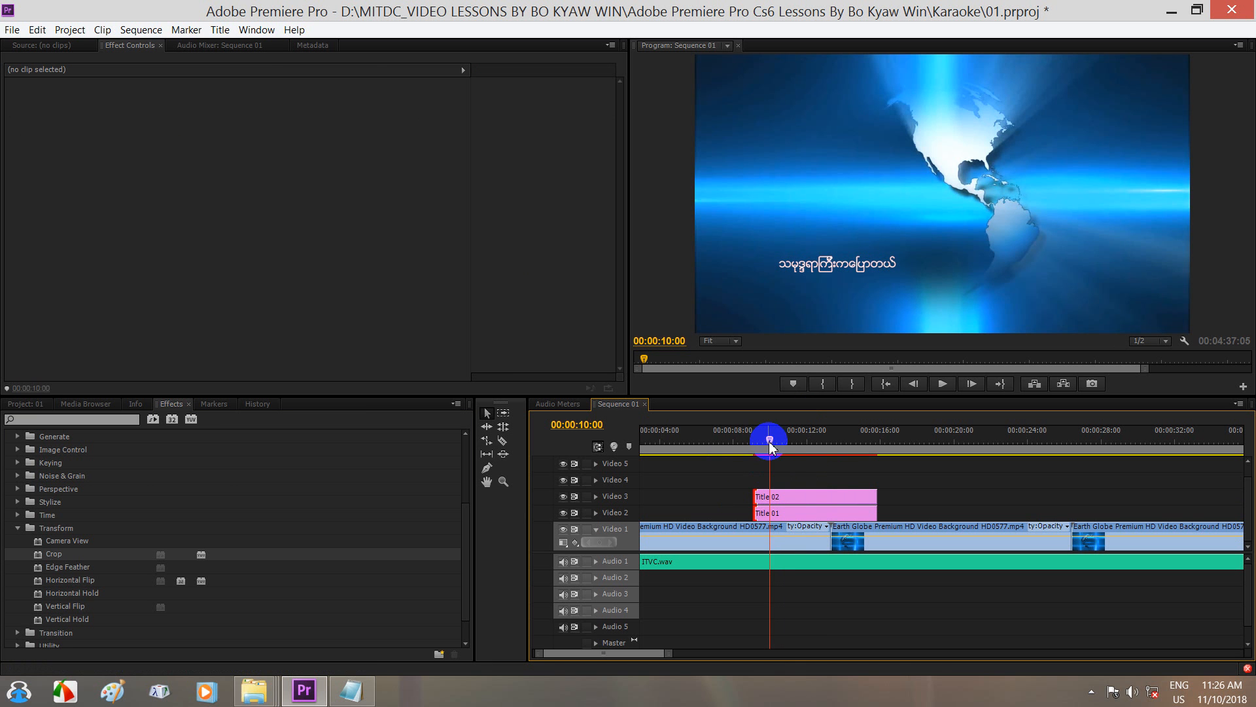
drag(764, 437, 760, 438)
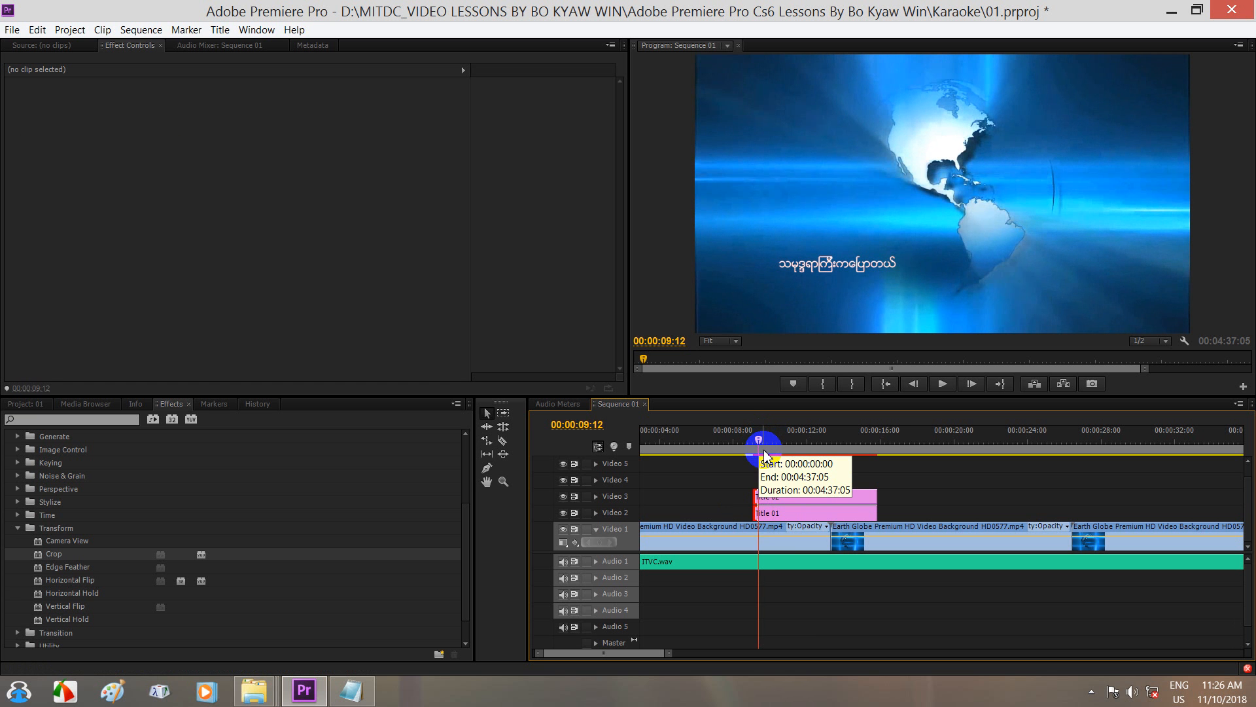
key(space)
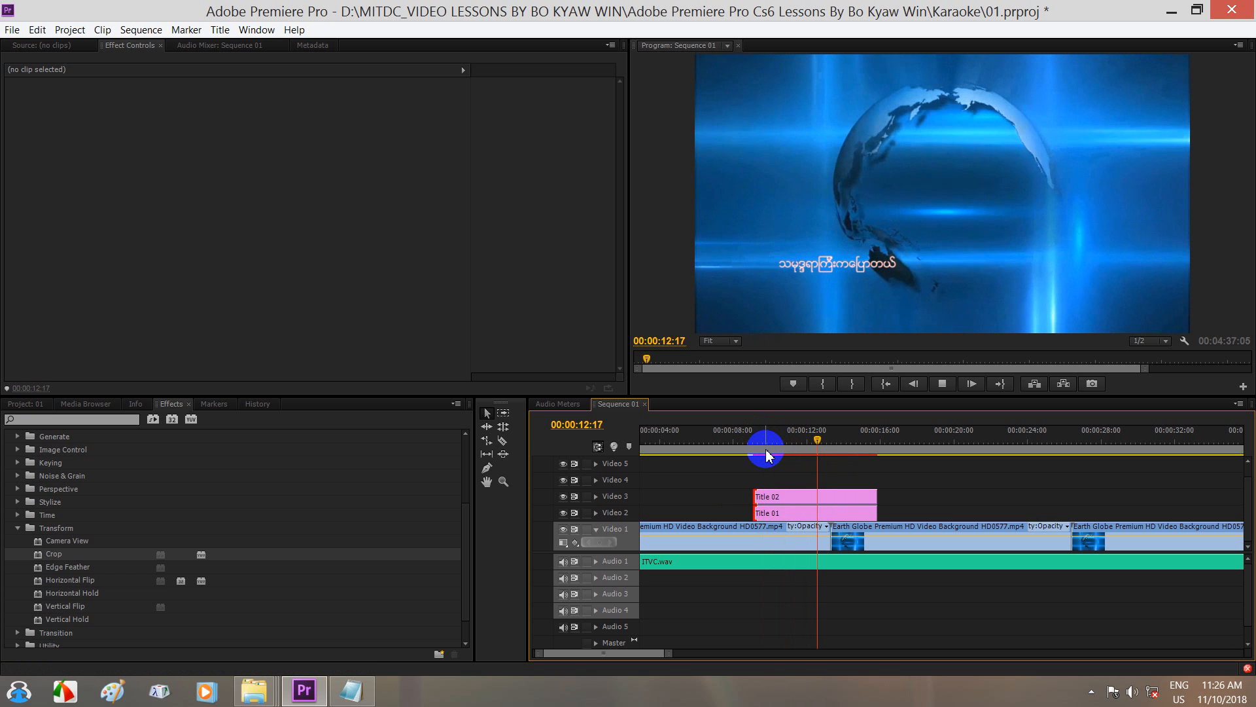
key(space)
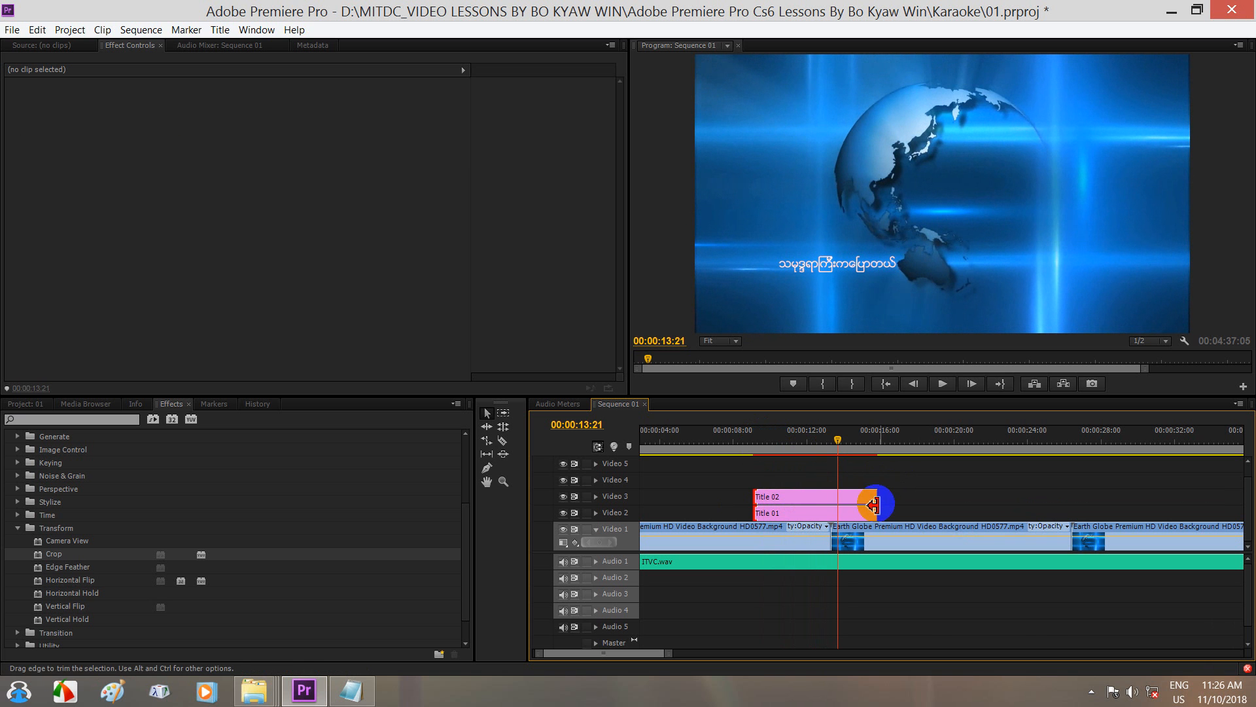
Select Title 02 and Title 01 together and move both clips to start at about 00:00:12:00.
click(802, 499)
shift+click(797, 510)
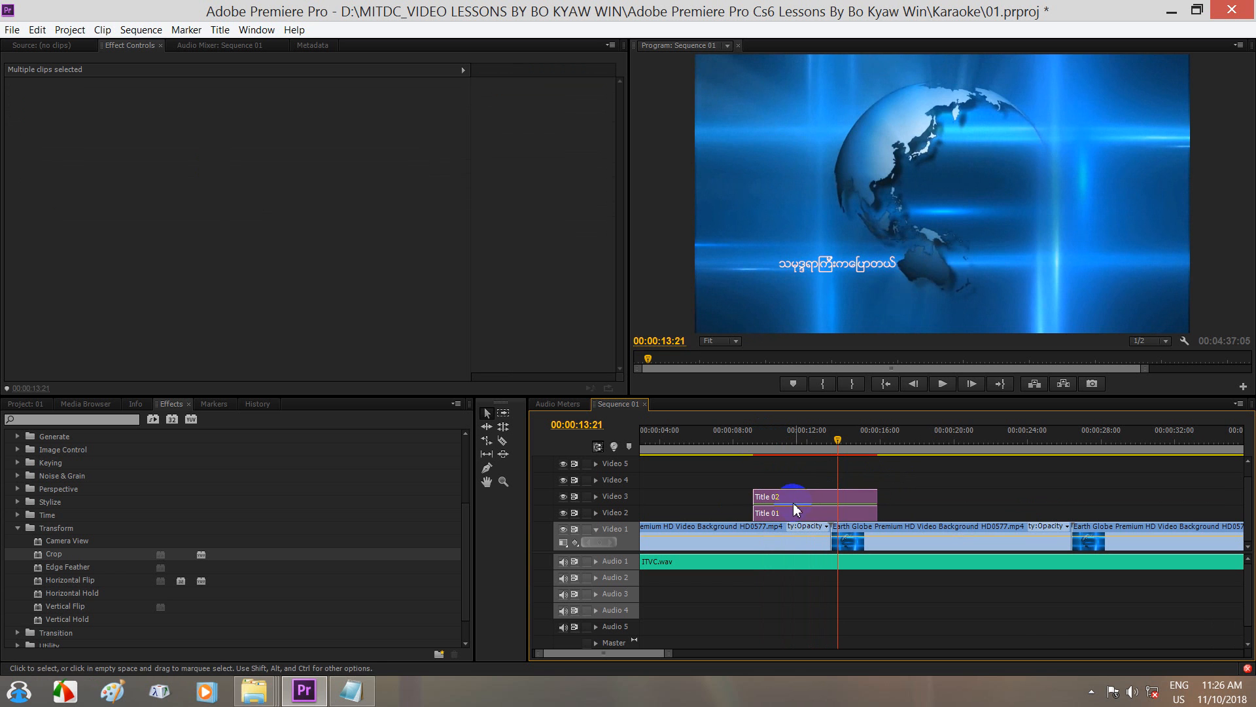
drag(804, 496, 858, 498)
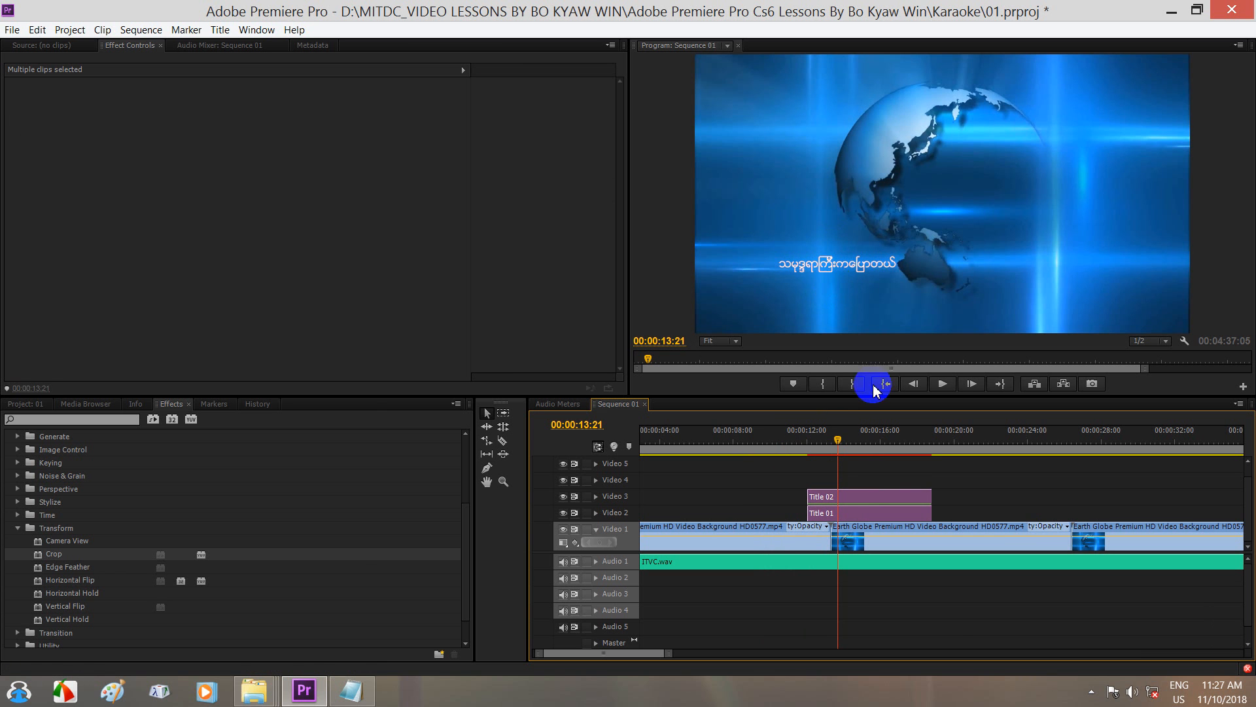
Play the sequence from near the titles' start and stop at 00:00:13:14 to find the first sung syllable.
drag(835, 439, 809, 444)
key(space)
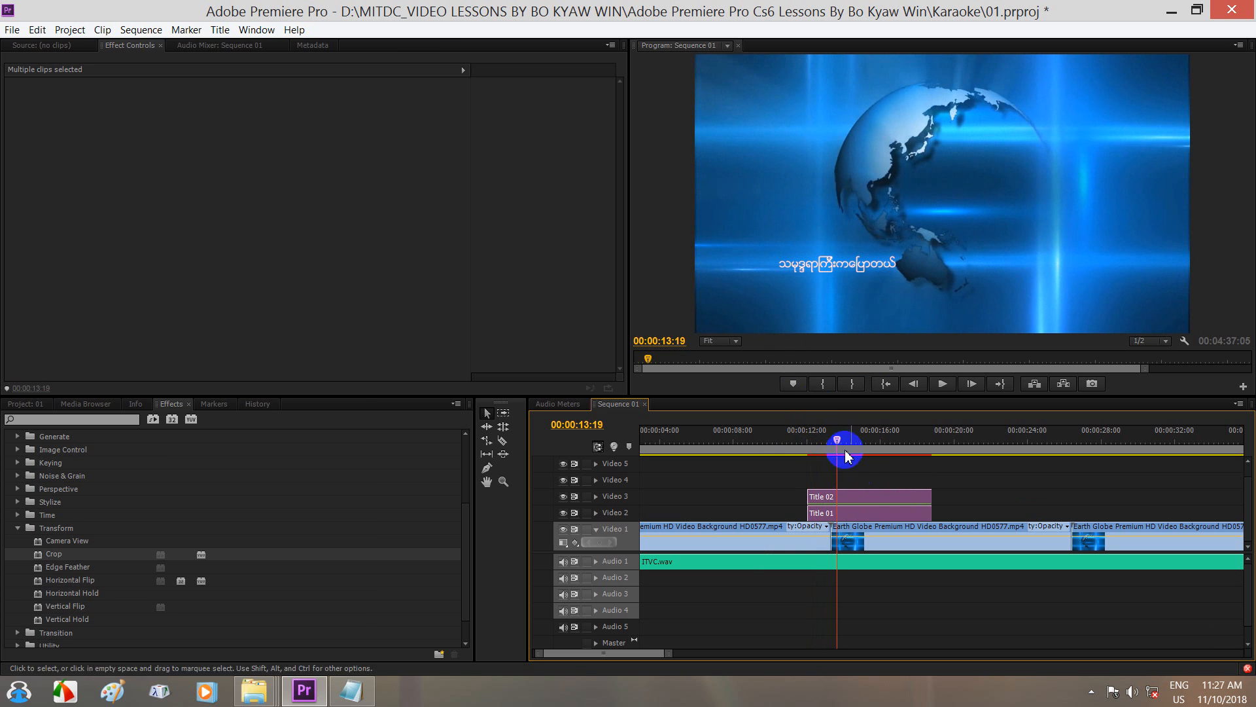
click(815, 440)
mouse_move(816, 442)
mouse_down()
mouse_move(842, 450)
mouse_move(813, 433)
mouse_move(819, 444)
mouse_up()
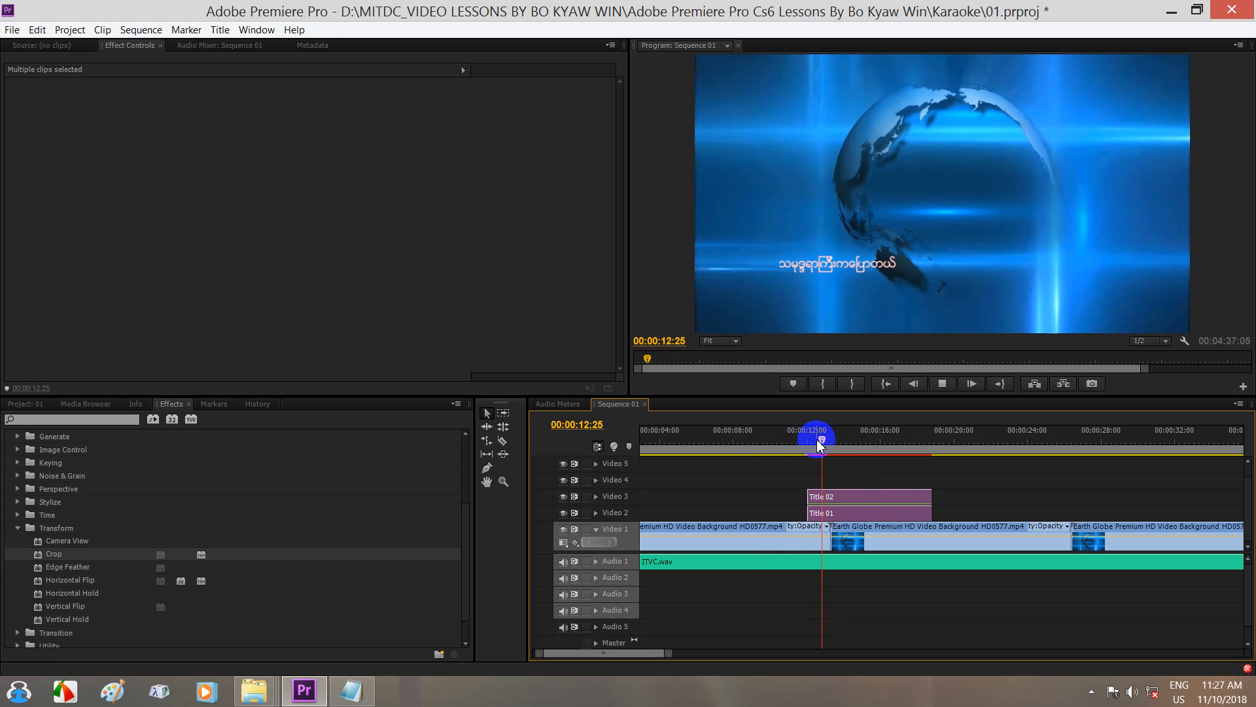
key(space)
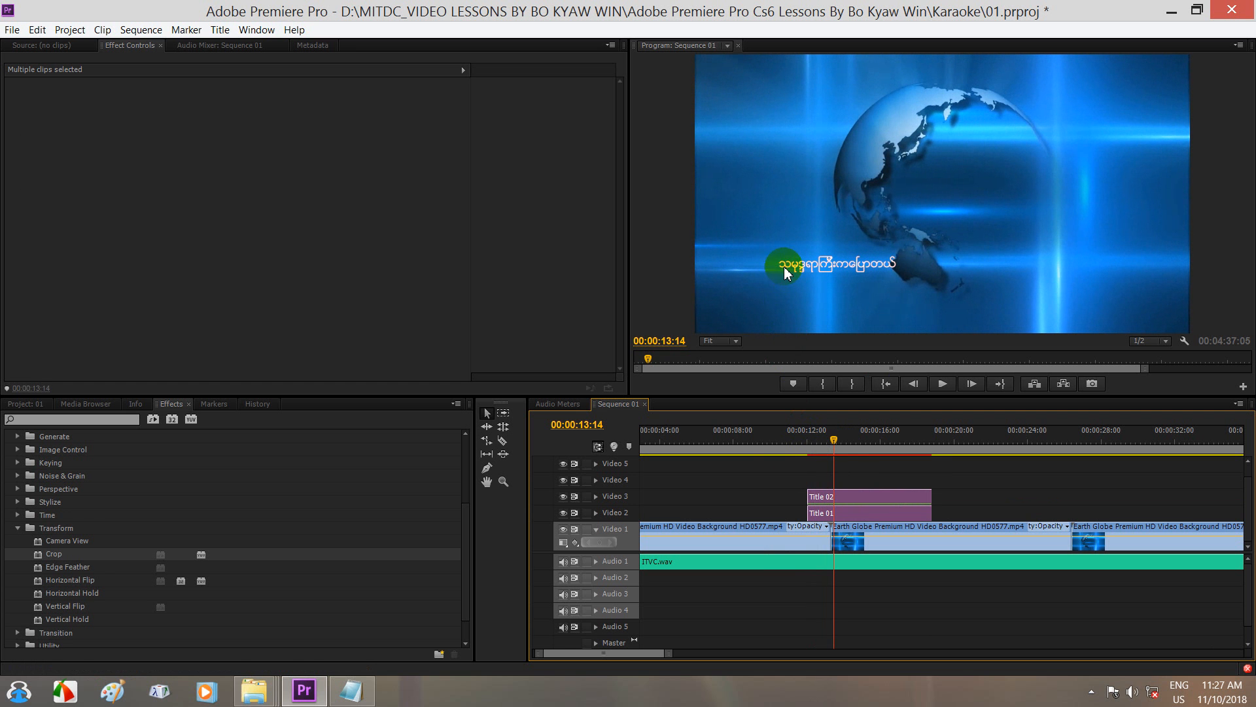
Enable keyframing on Title 02's Crop Left property at 00:00:13:14 and set it to 19.5%.
click(825, 496)
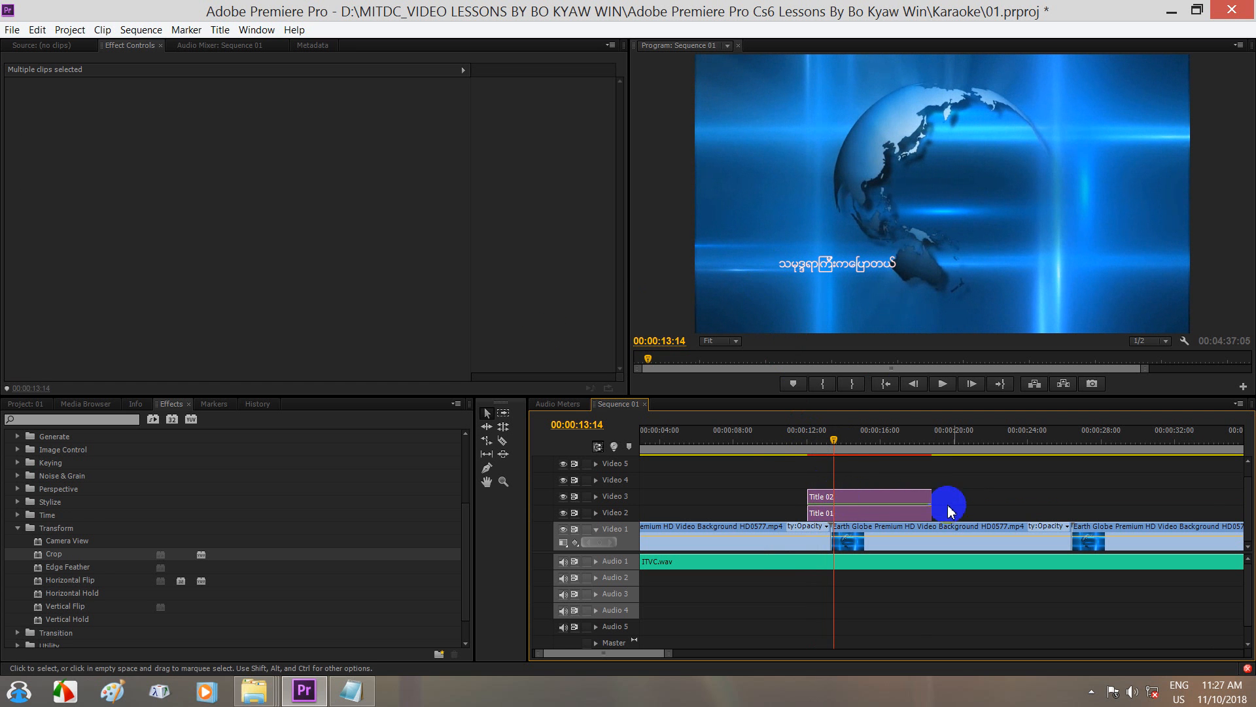
click(866, 499)
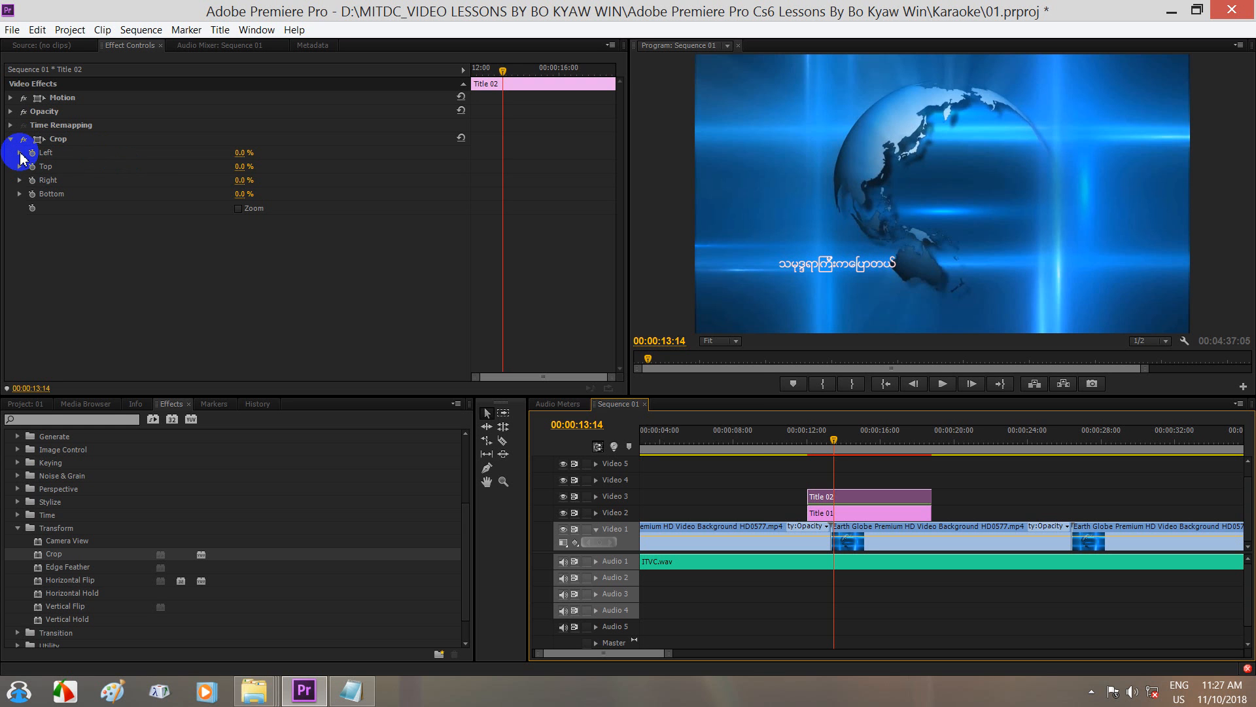
key(F5)
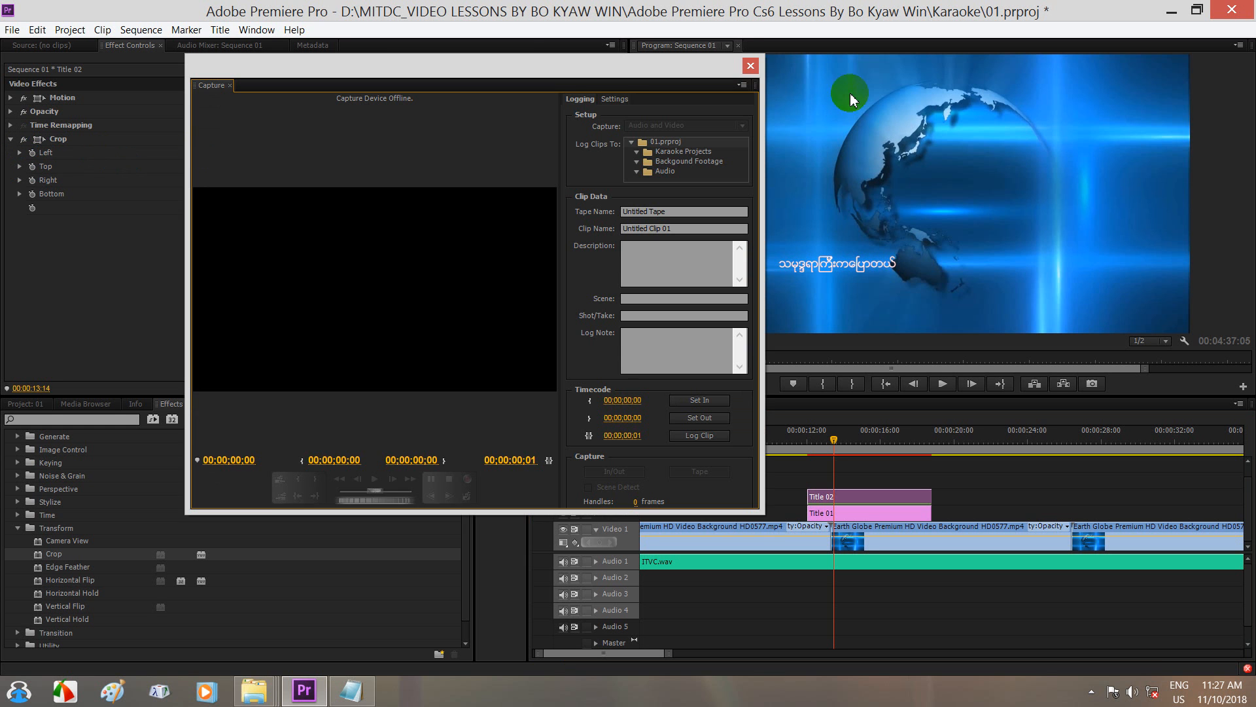
click(749, 65)
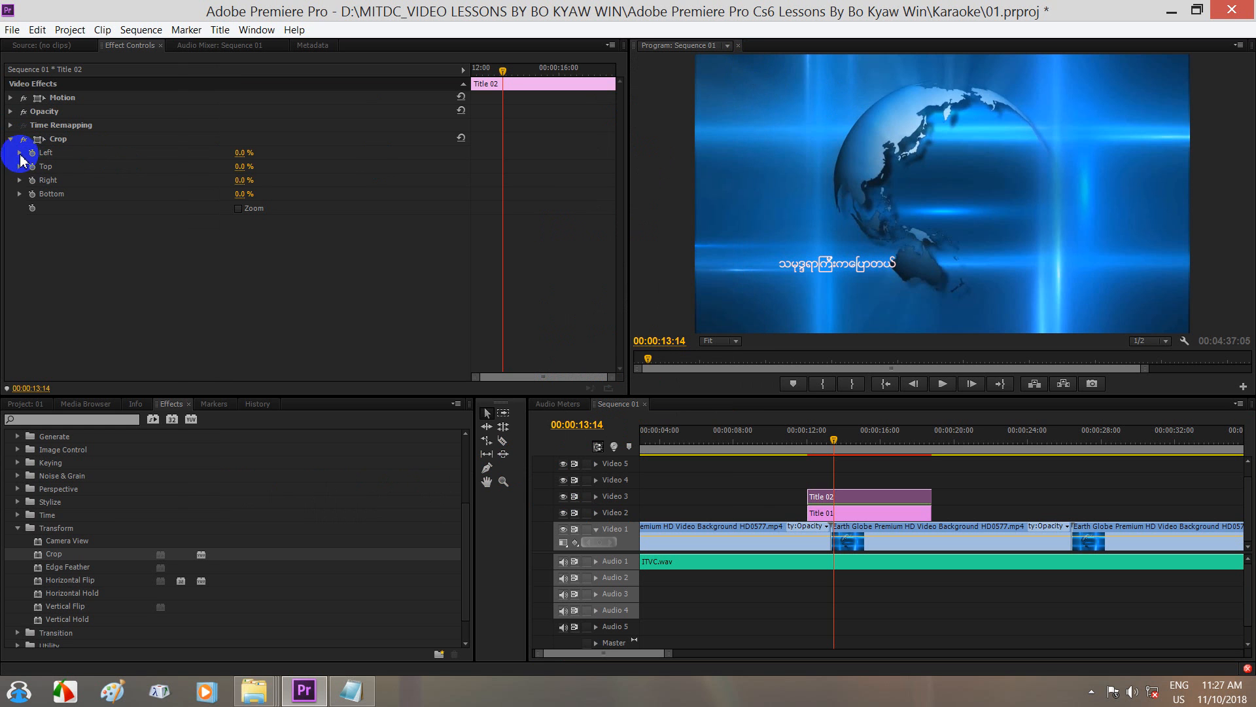
click(21, 154)
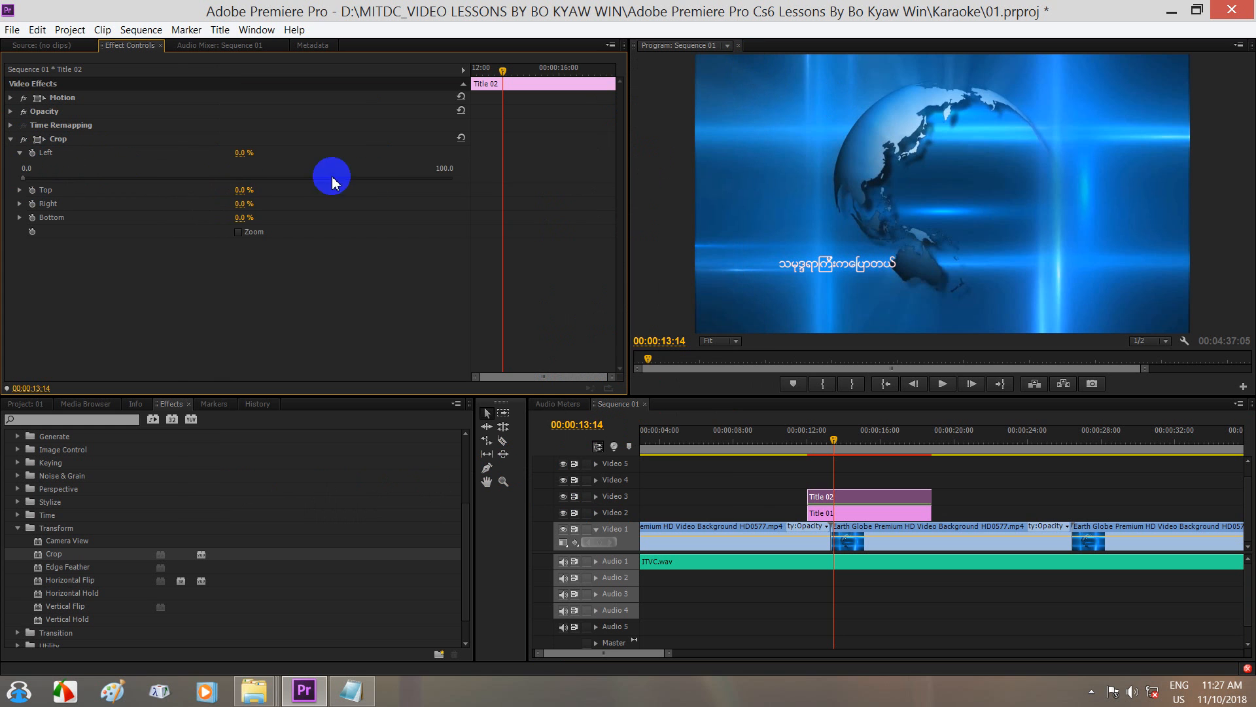
click(32, 153)
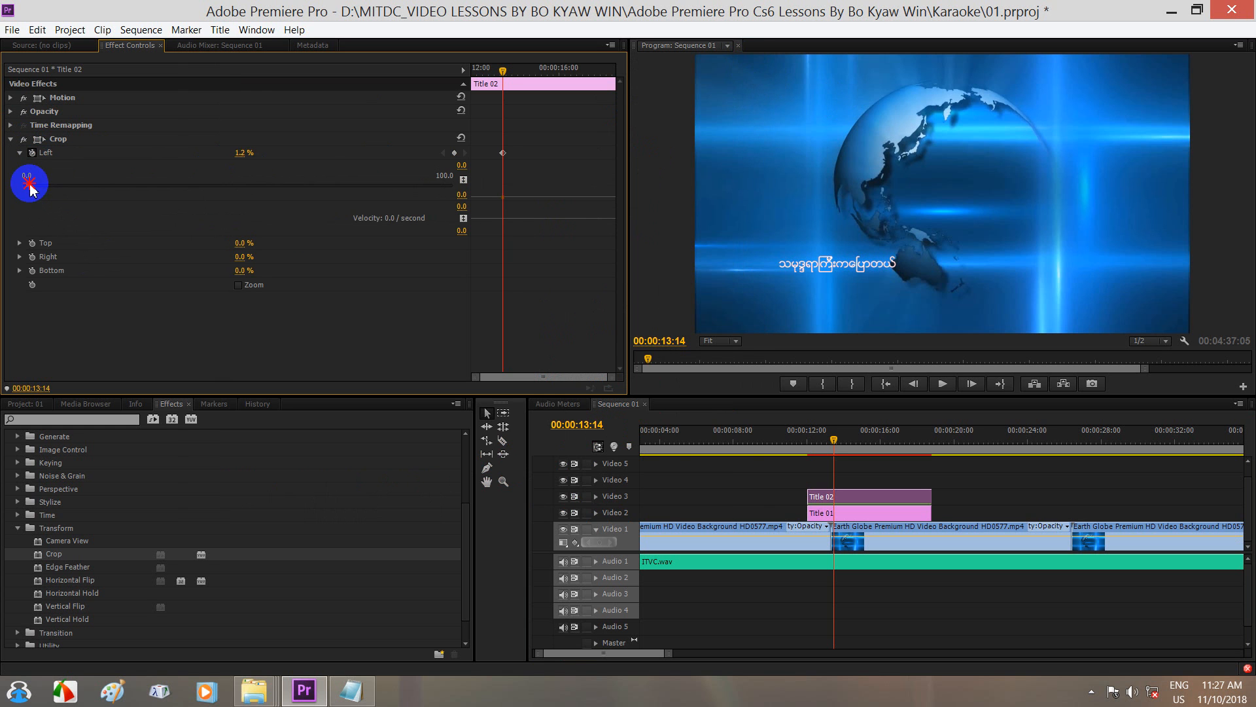
drag(31, 190, 106, 198)
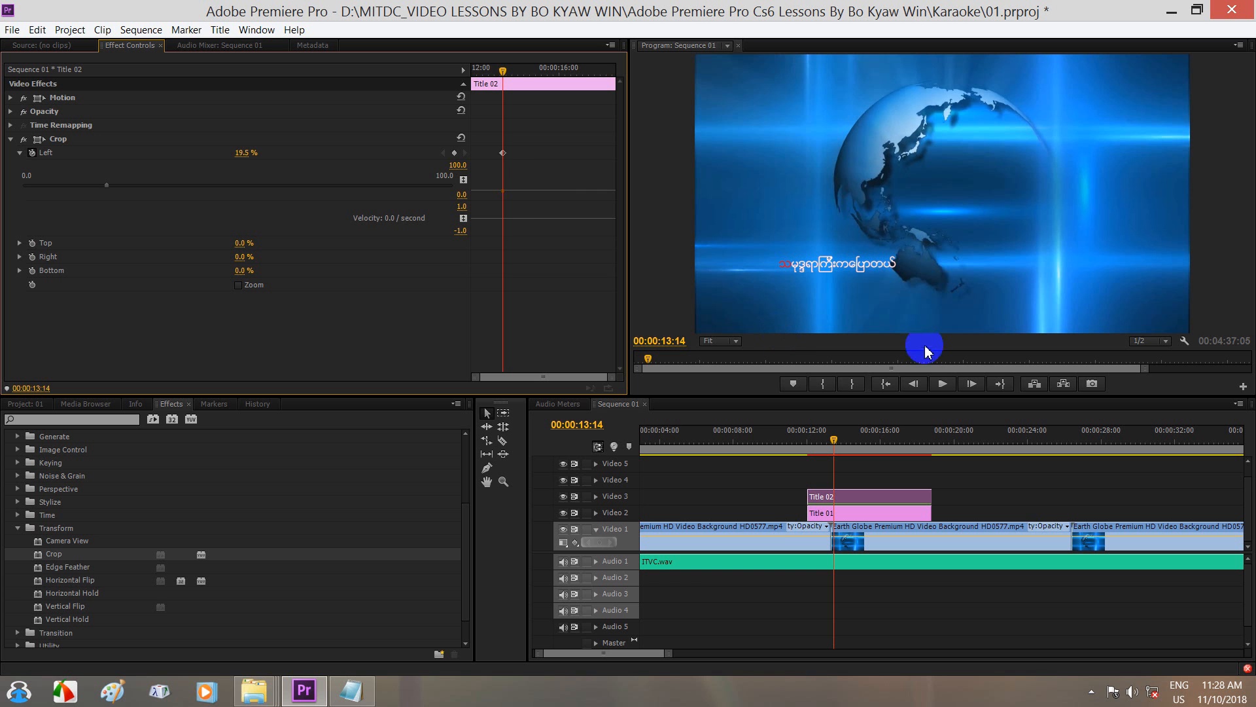
Add a Crop Left keyframe of 31.0% on Title 02 at 00:00:15:14.
click(503, 153)
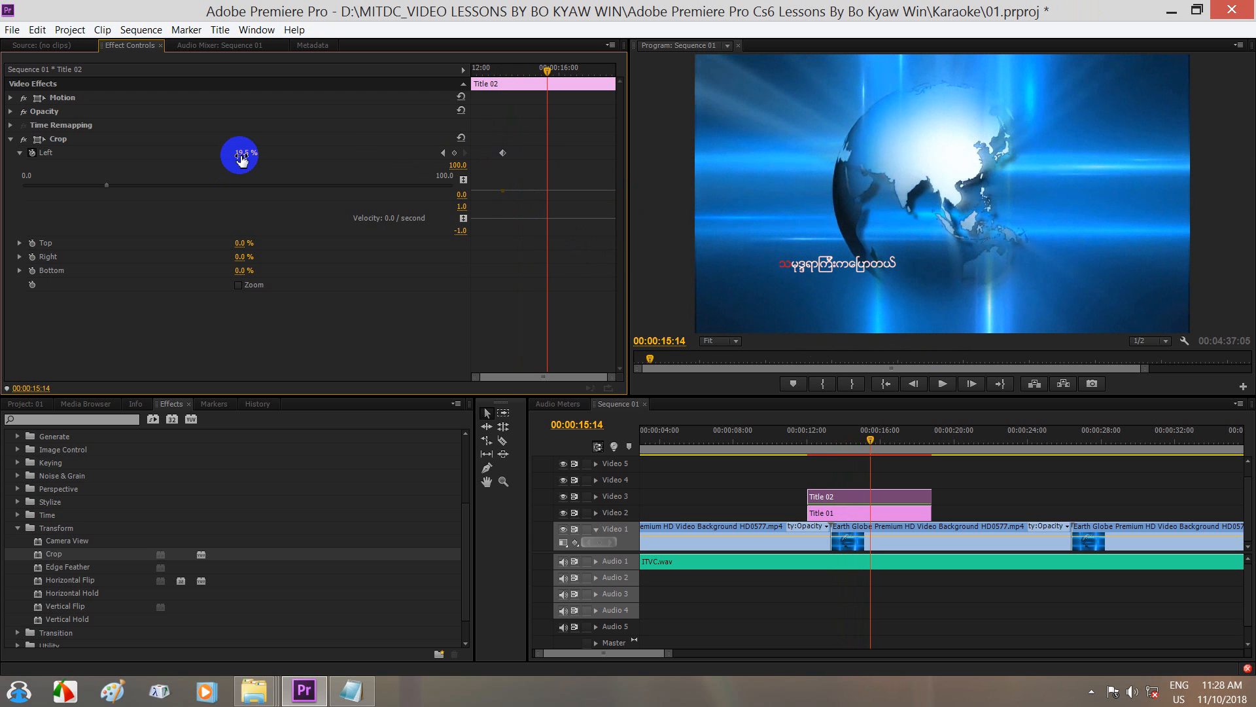
drag(243, 155, 252, 158)
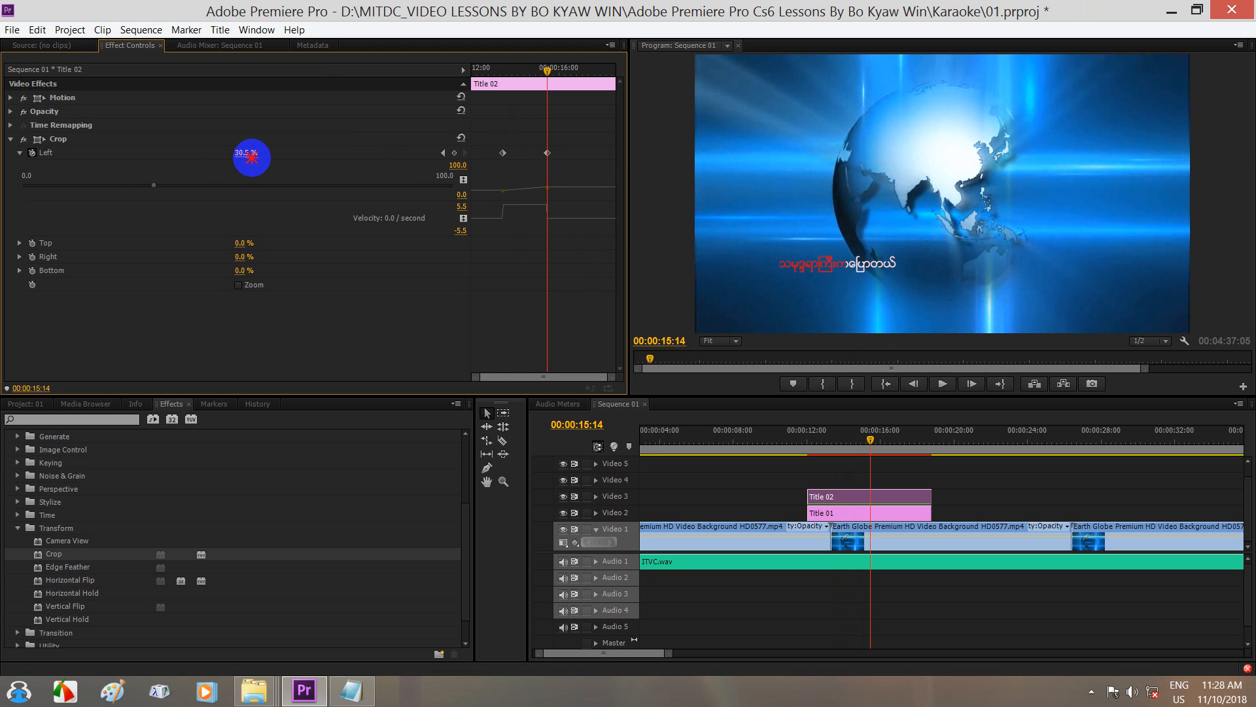
click(240, 154)
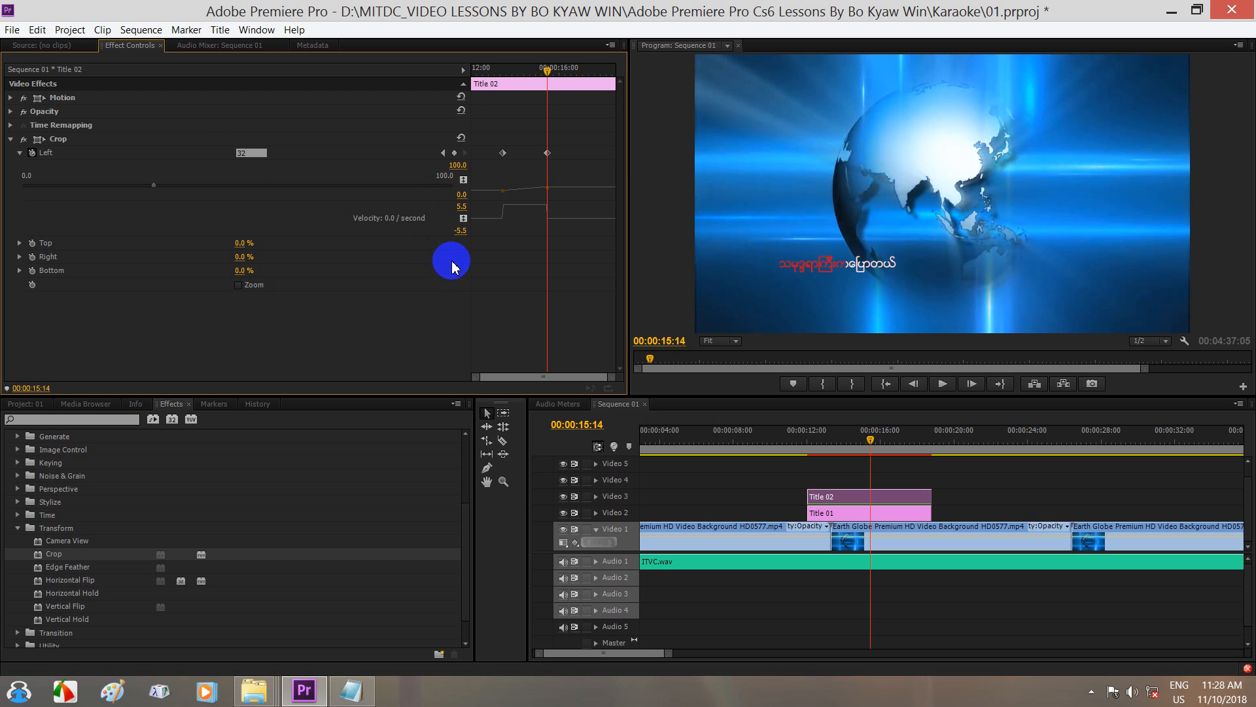
text(32)
key(Return)
click(244, 153)
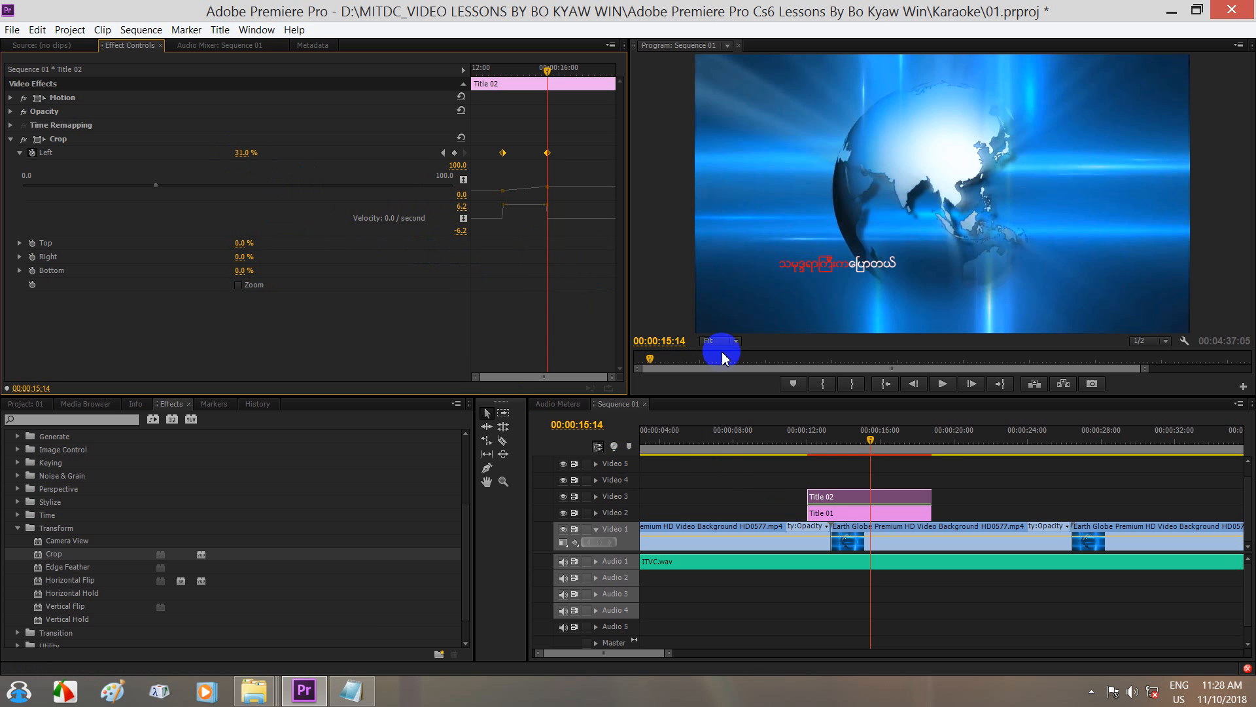
Preview the wipe from 00:00:12:08, then add a Crop Left keyframe of 0.0% on Title 02 at 00:00:12:07.
drag(872, 445, 812, 440)
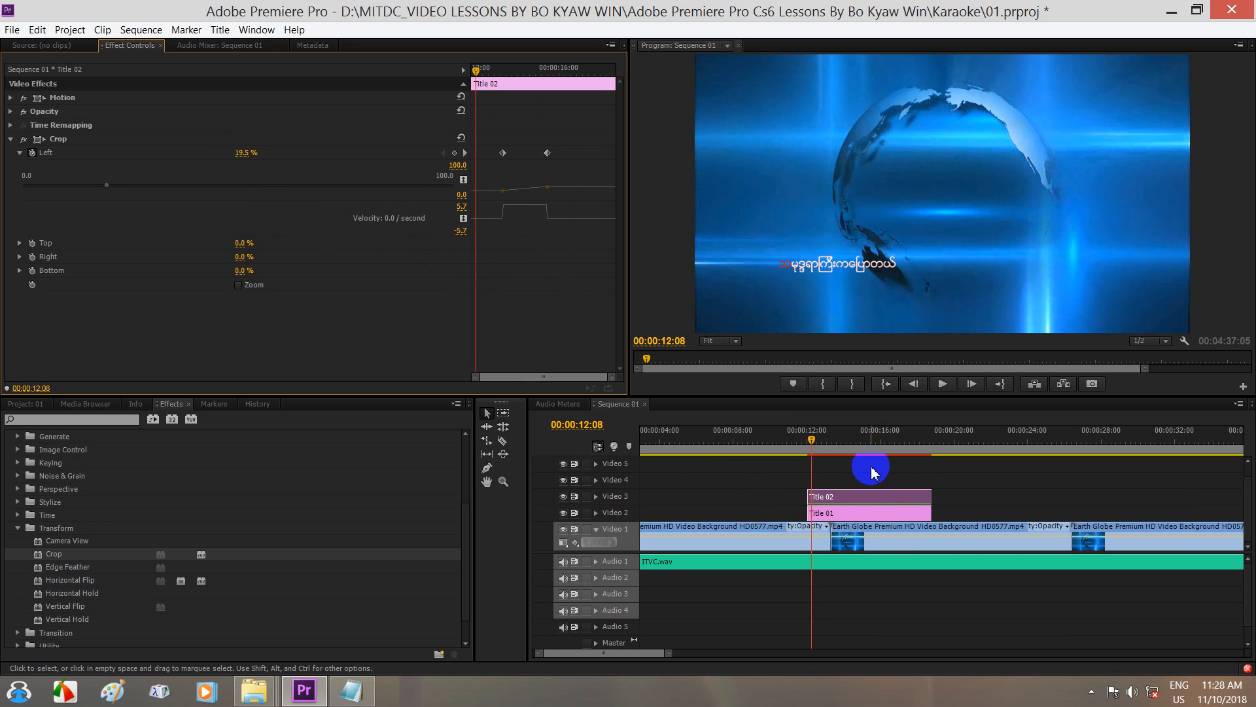
key(space)
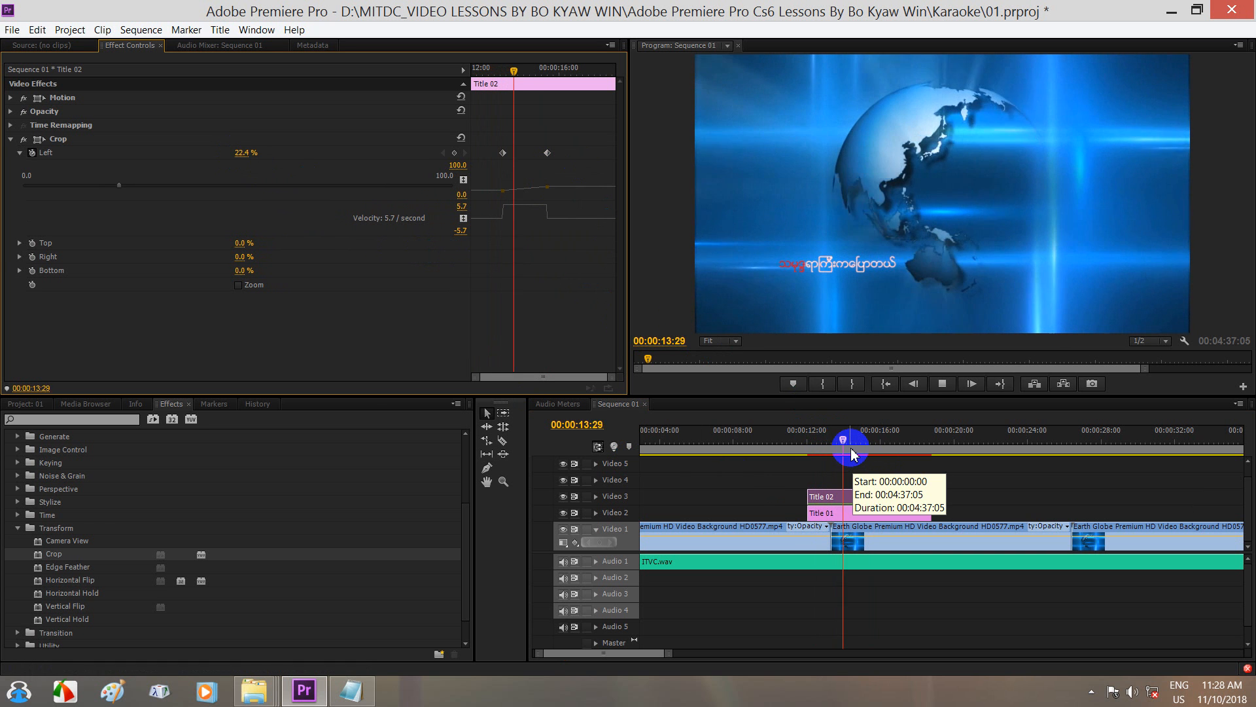
click(856, 440)
drag(857, 443, 811, 440)
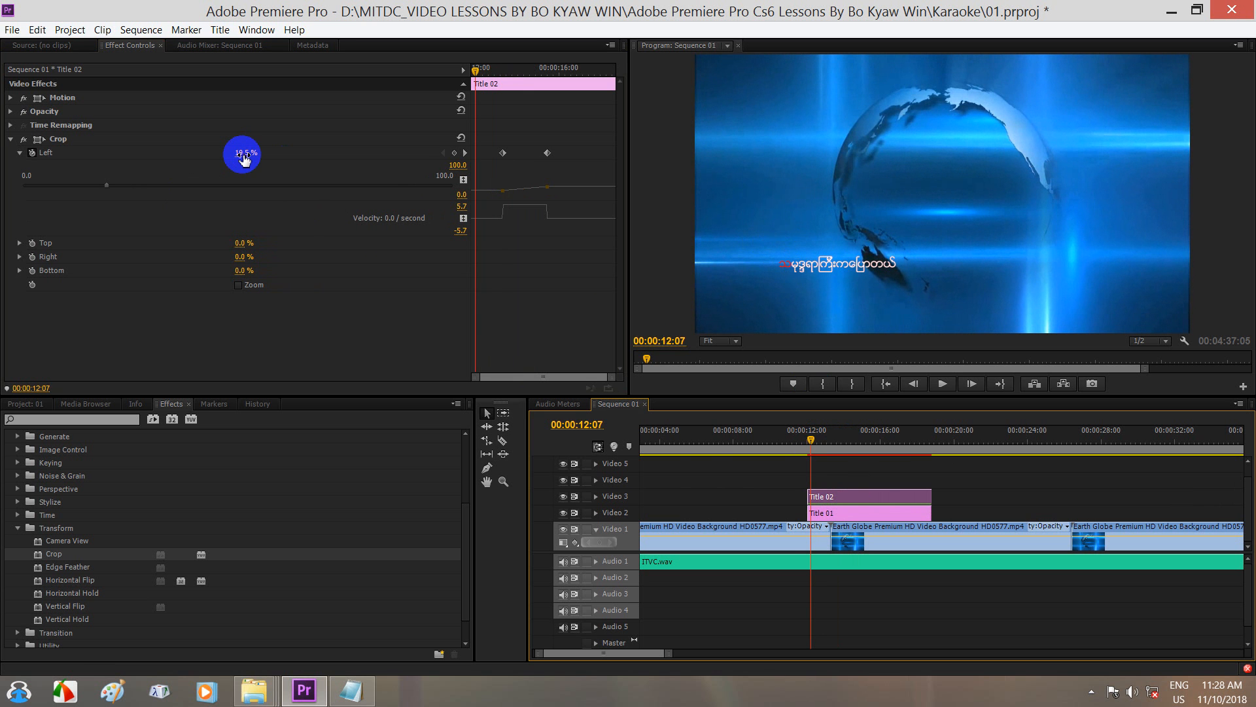
drag(243, 160, 224, 156)
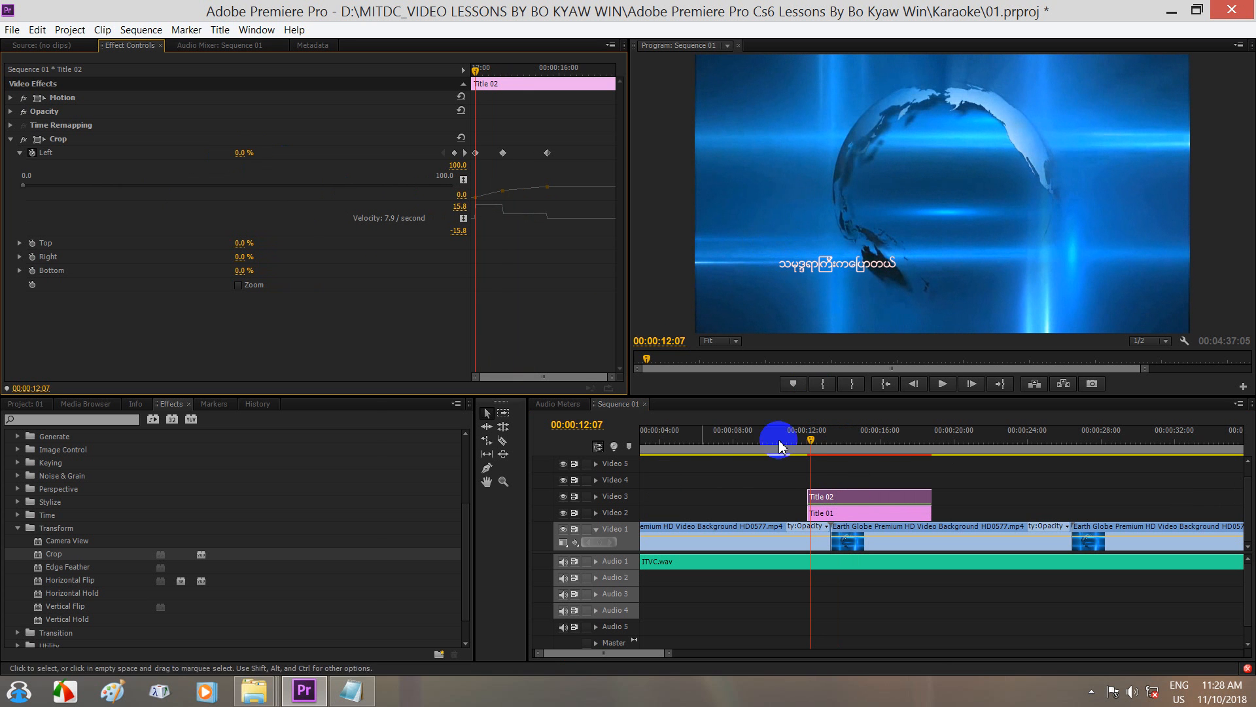
Play the wipe from 00:00:12:07, replay its middle part, and stop at 00:00:15:23 to check the timing.
key(space)
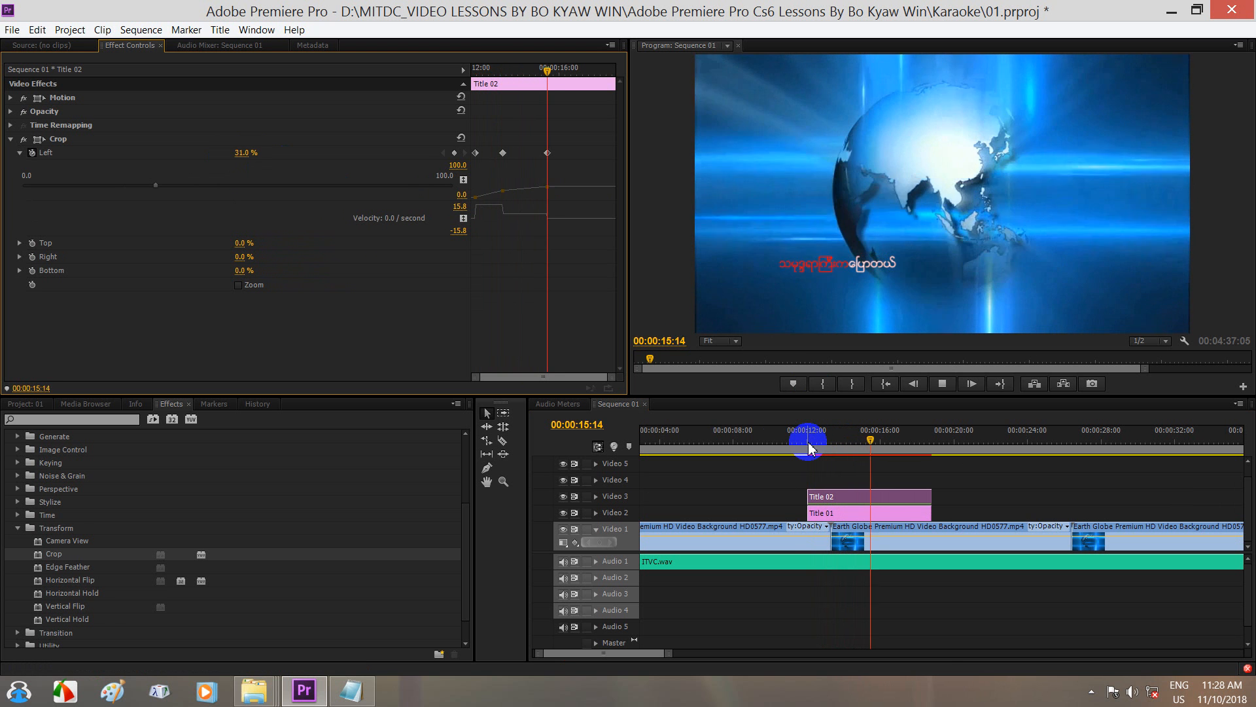
key(space)
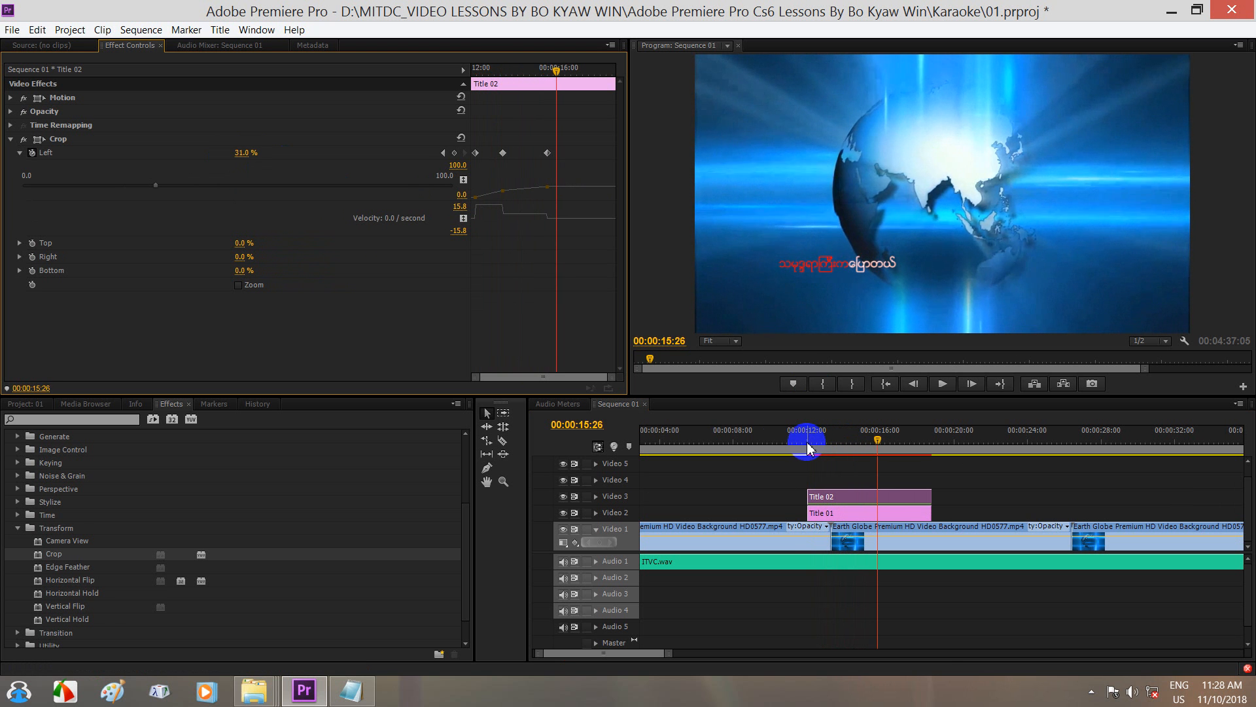
click(877, 439)
drag(877, 441, 828, 441)
key(space)
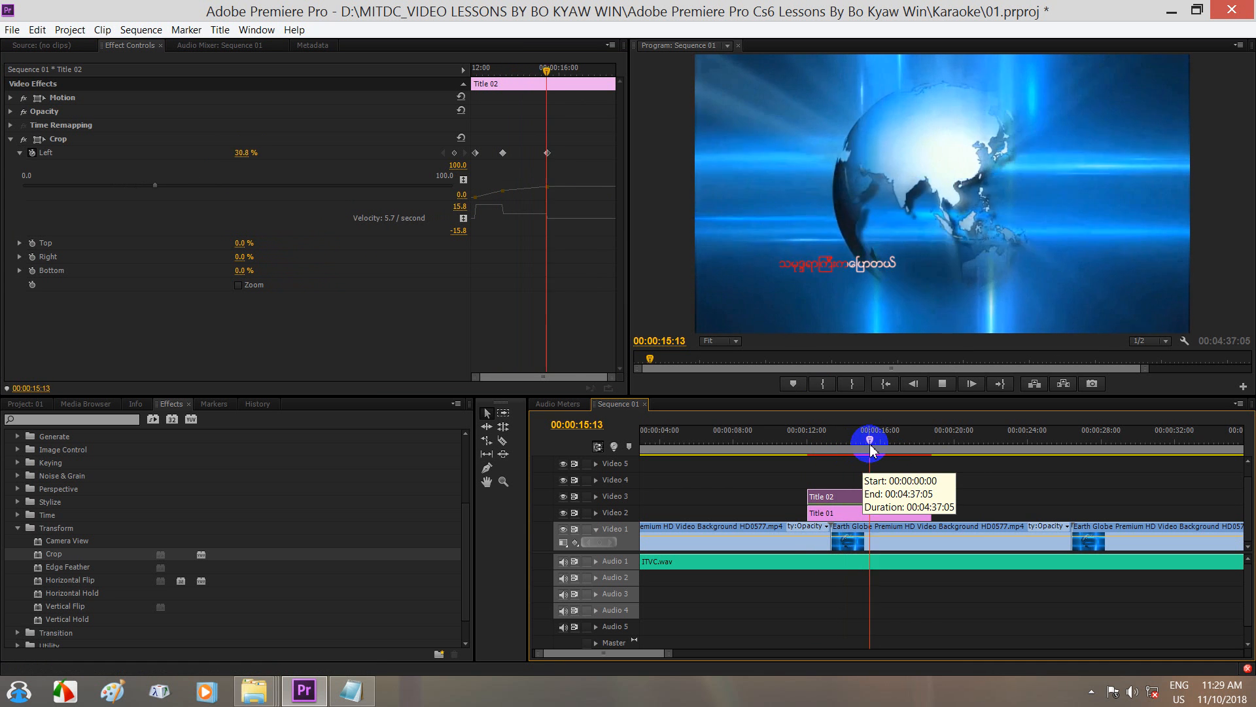
key(space)
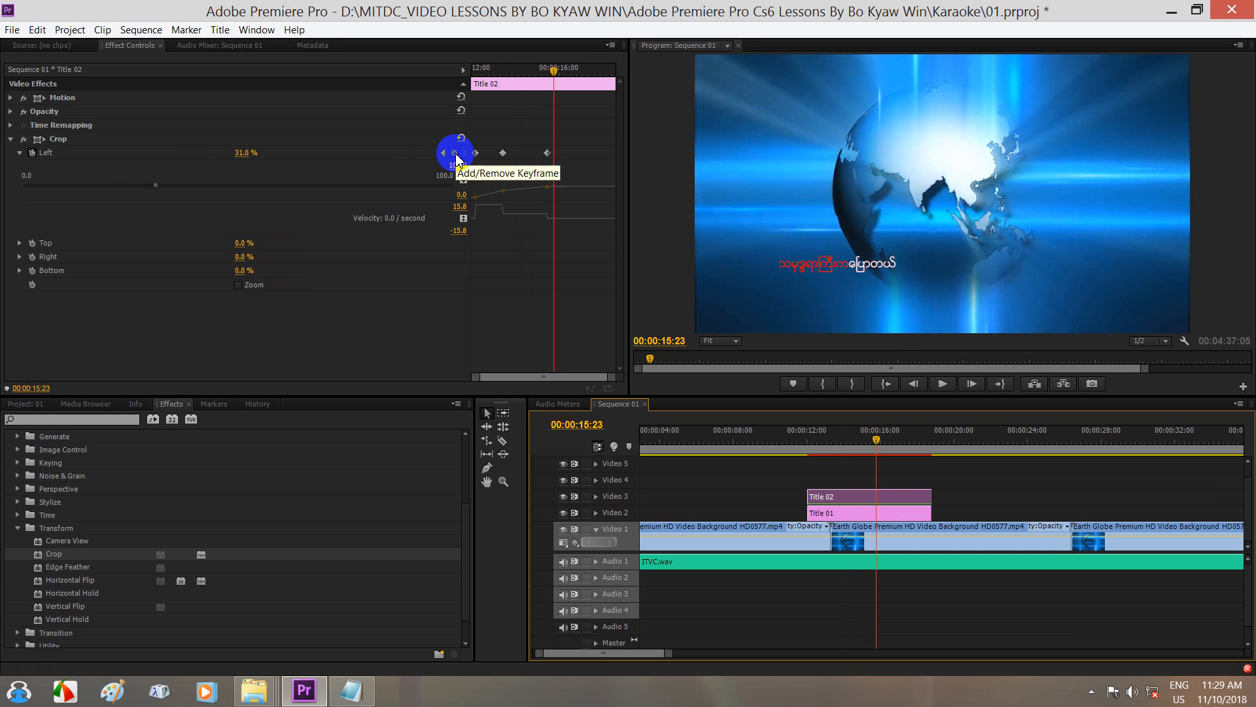
Add a Crop Left keyframe on Title 02 at 00:00:15:23 and set it to 36.0%.
click(456, 155)
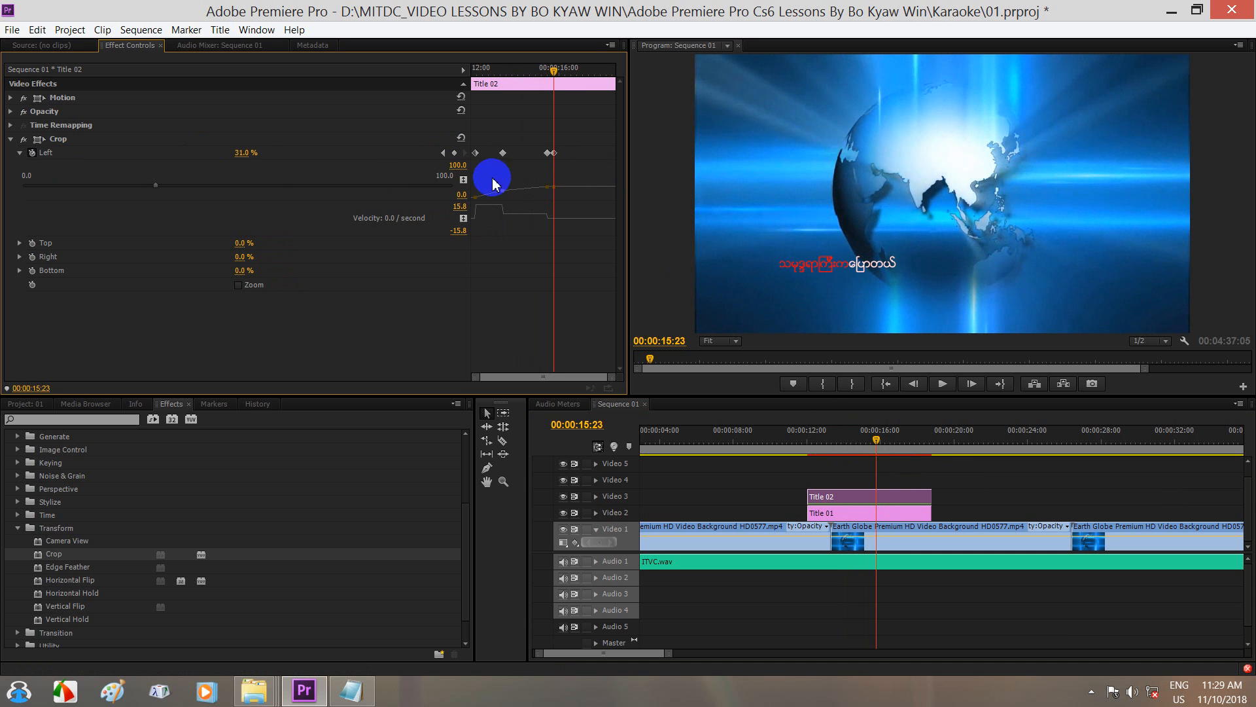
click(241, 155)
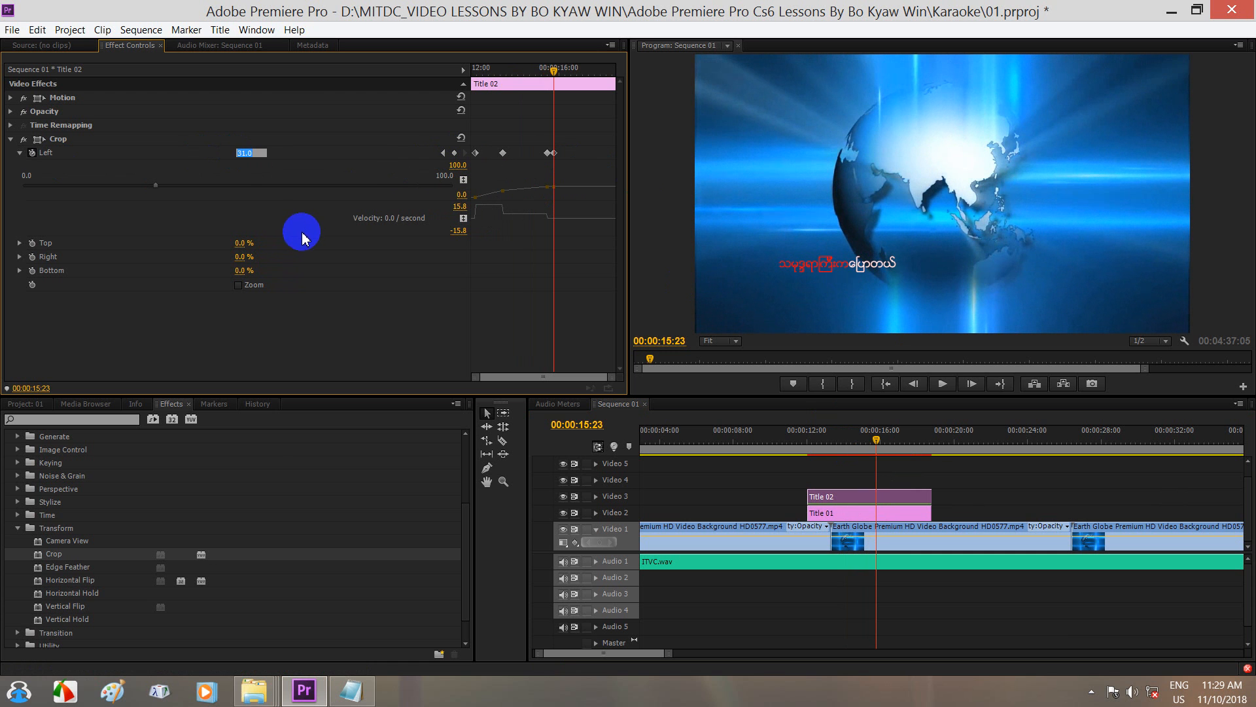
text(33)
key(Return)
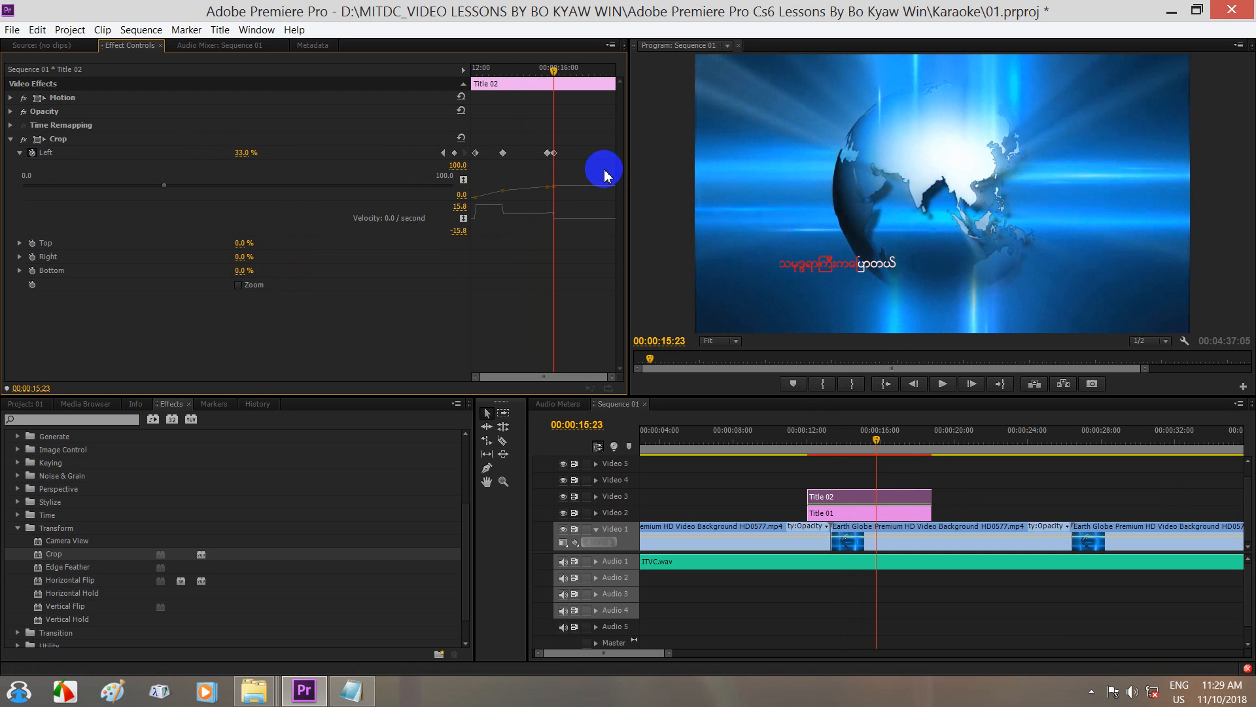
click(241, 155)
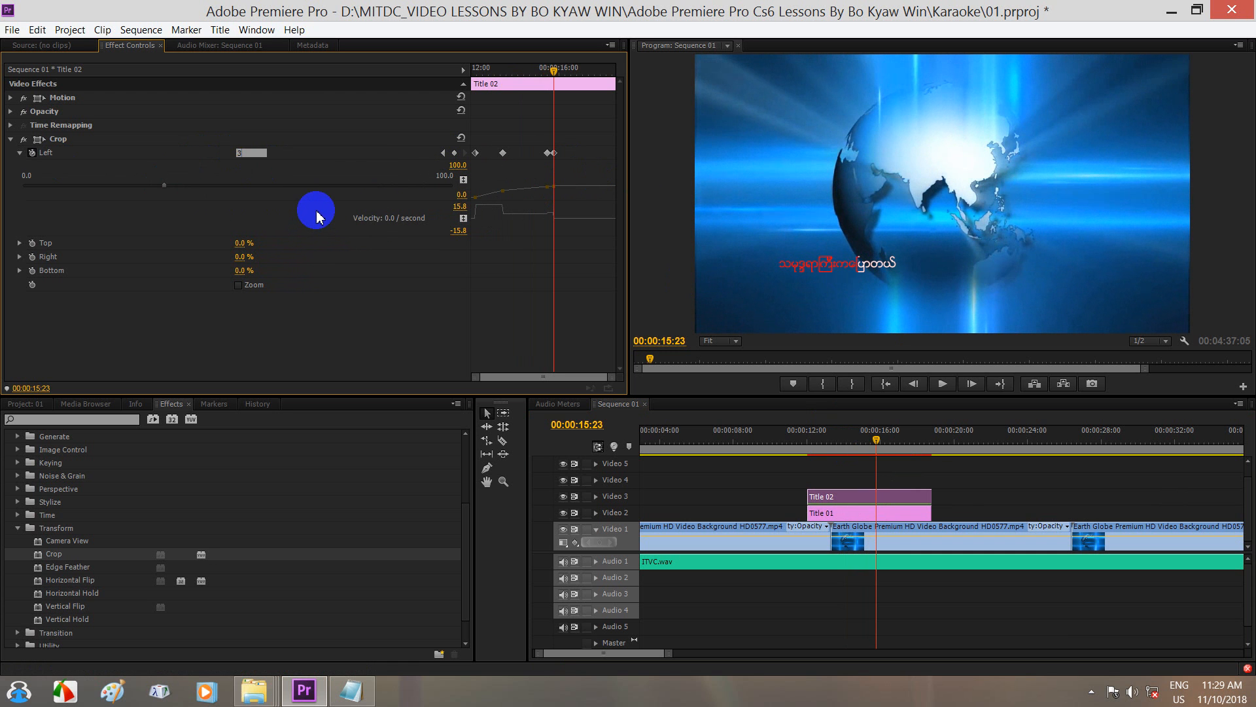
click(242, 155)
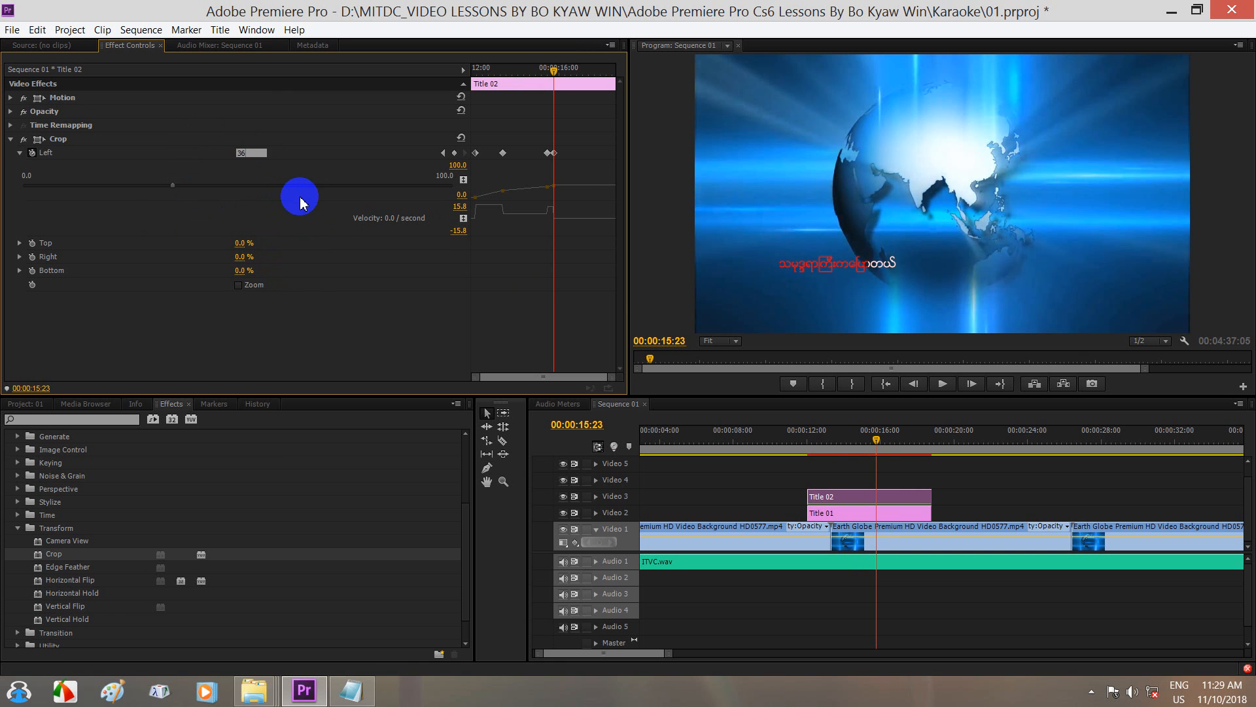
key(Return)
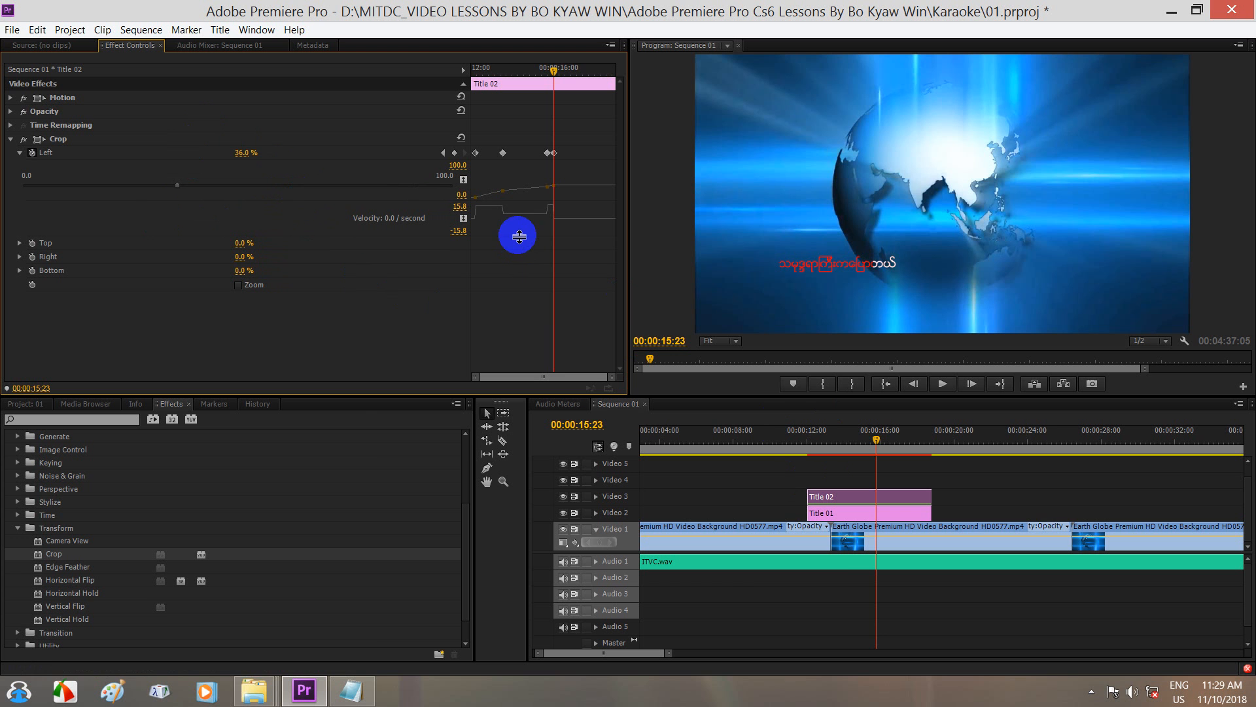
Replay the wipe from about 00:00:14:18 and stop at 00:00:16:14, where the lyric line ends.
click(851, 441)
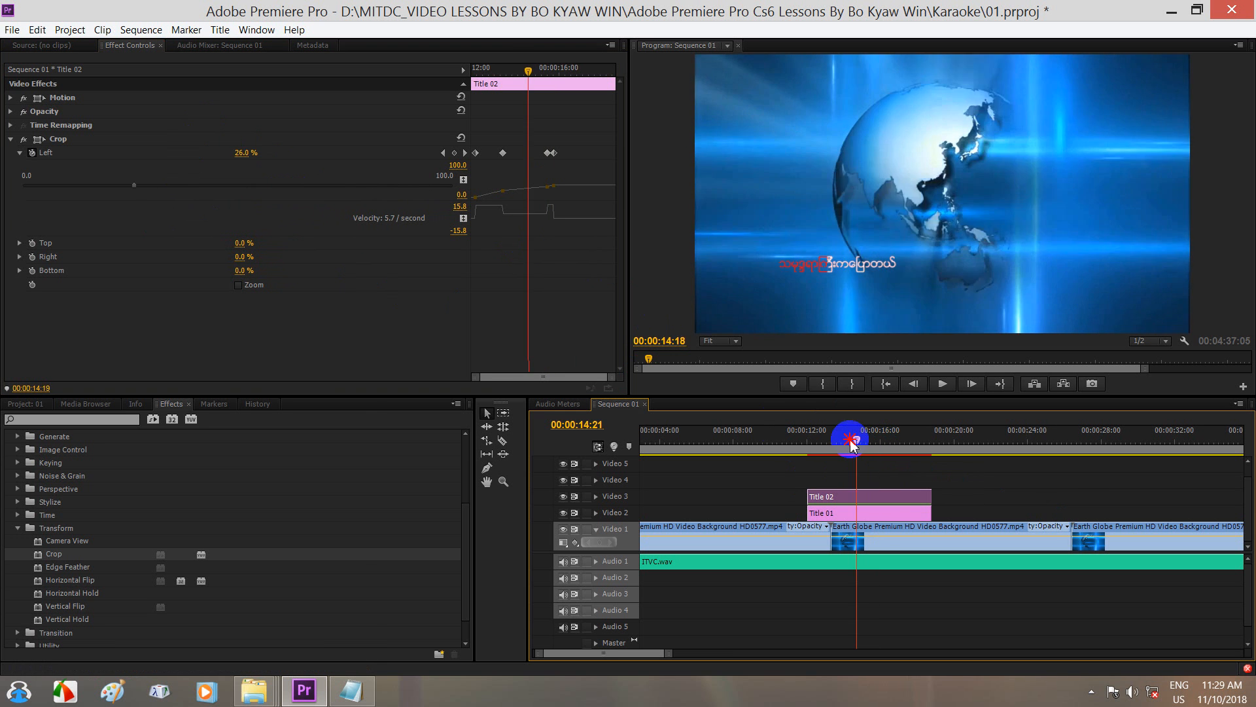
drag(851, 441, 848, 439)
key(space)
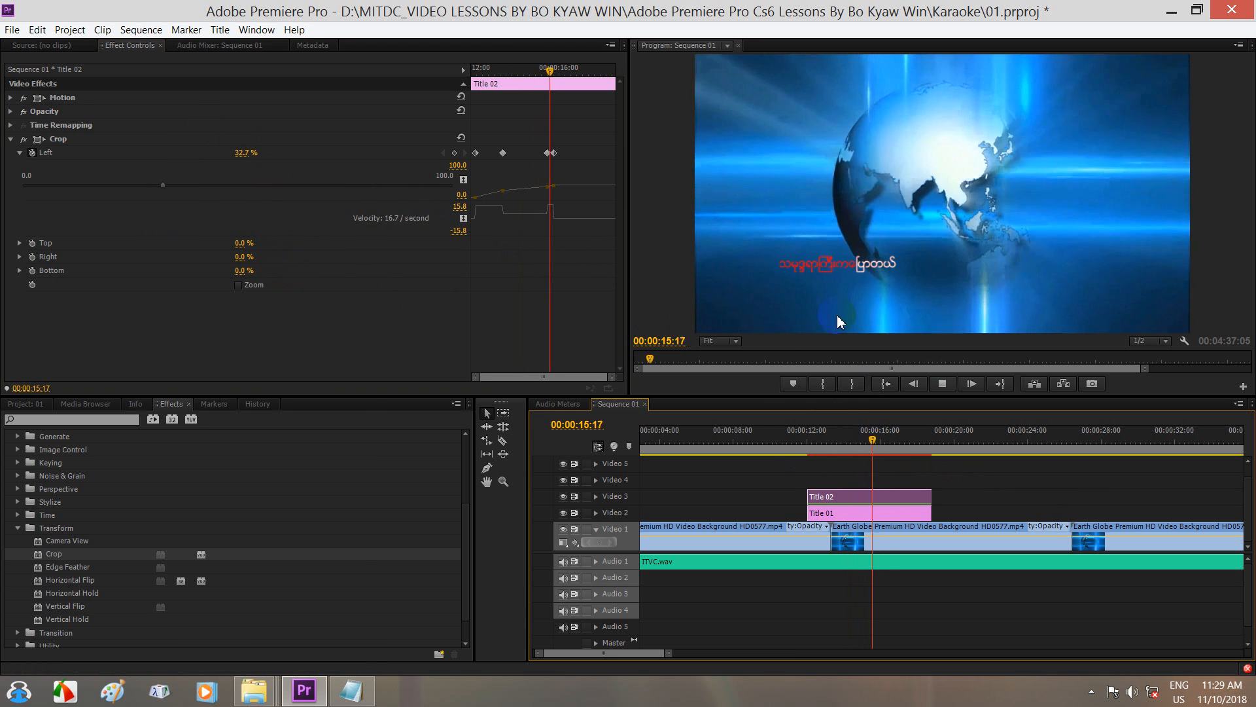
key(space)
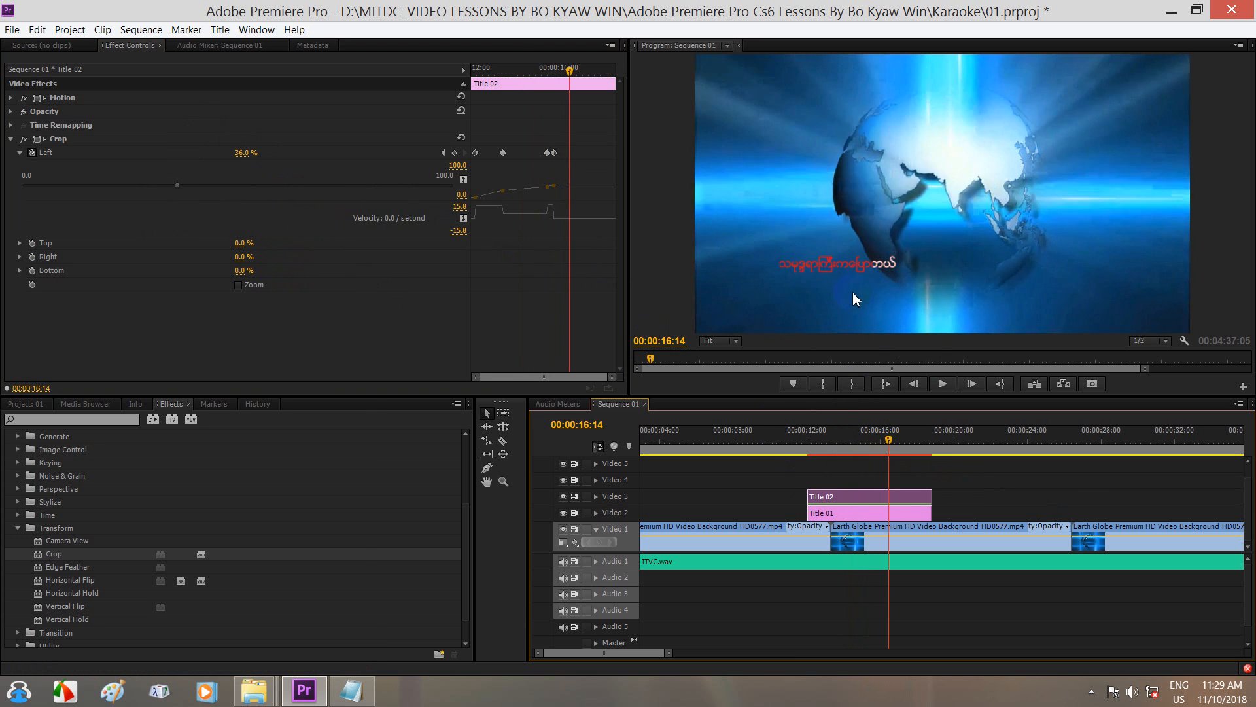
Set Title 02's Crop Left to 46.0% at 00:00:16:14 so the wipe covers the whole lyric line.
click(244, 154)
drag(246, 152, 252, 197)
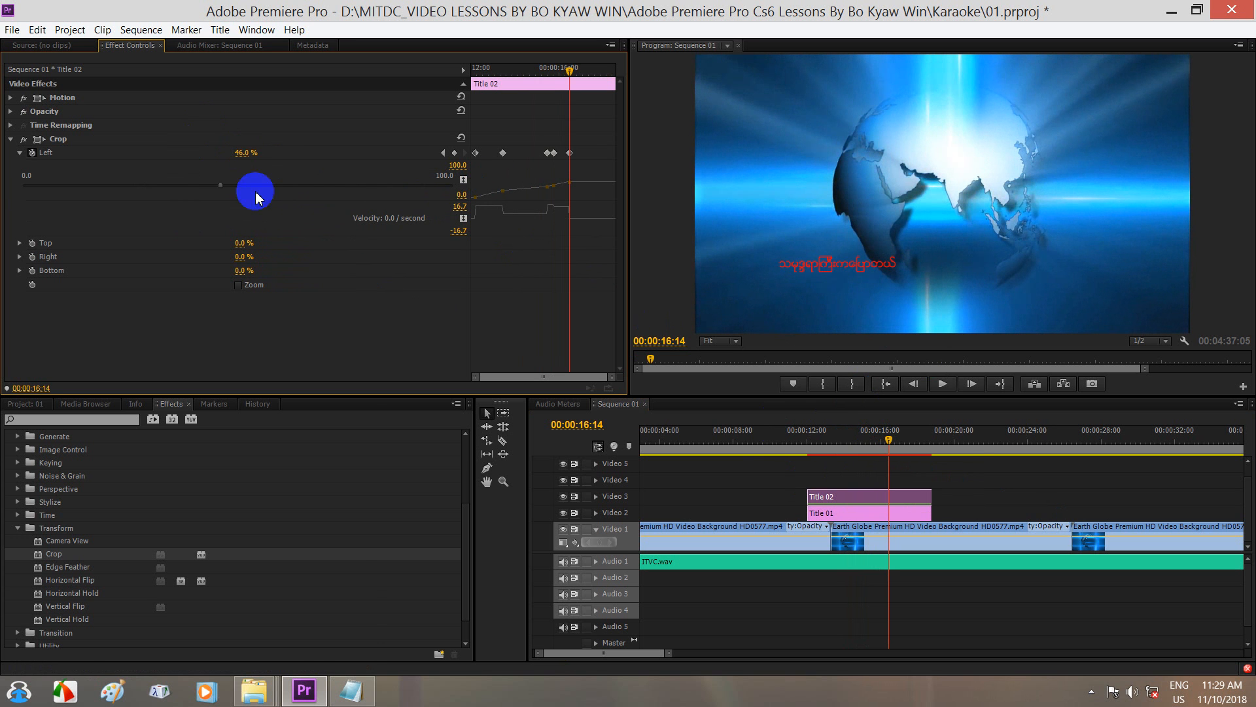
click(877, 456)
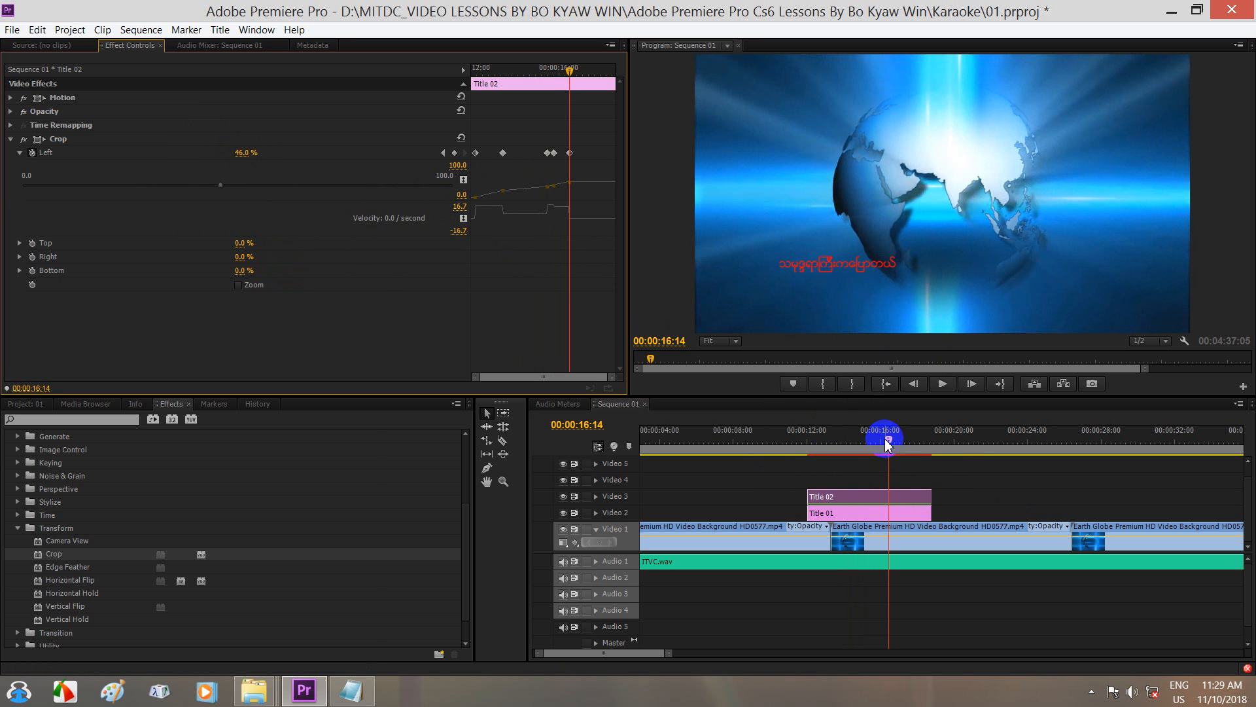
Play the finished wipe from 00:00:12:01 and stop at 00:00:16:15 to check how it follows the song.
click(894, 439)
drag(894, 442, 803, 446)
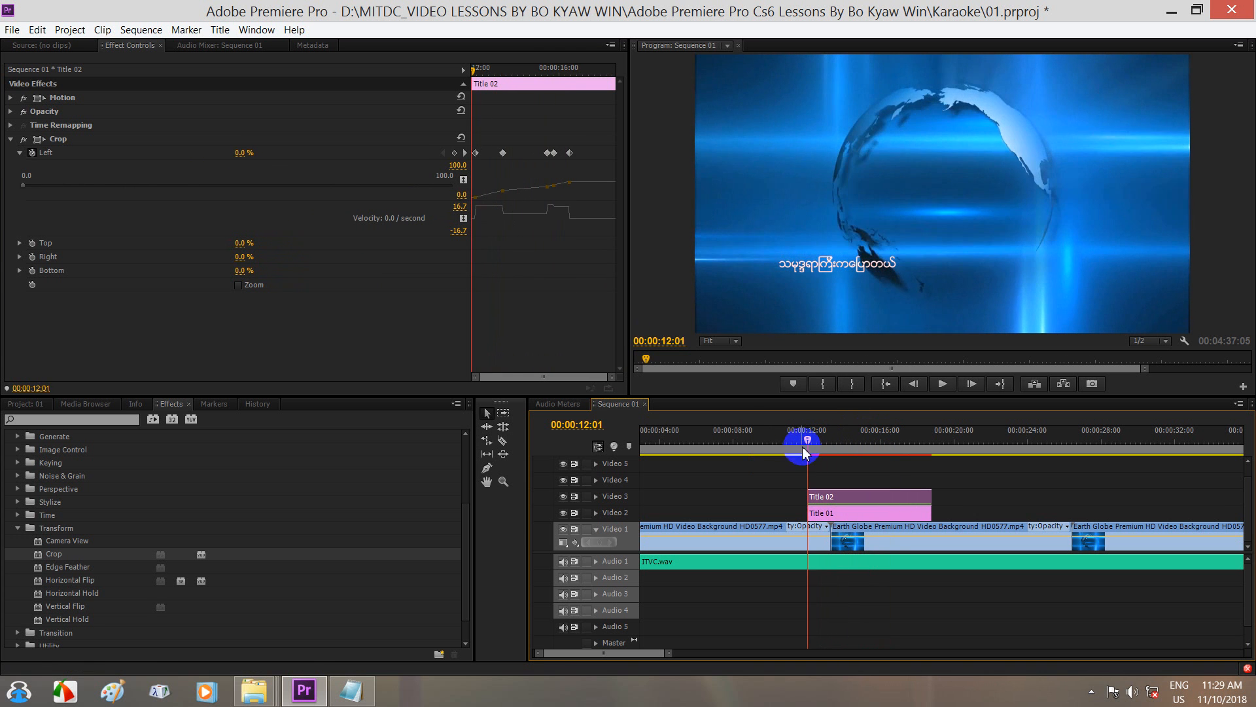
key(space)
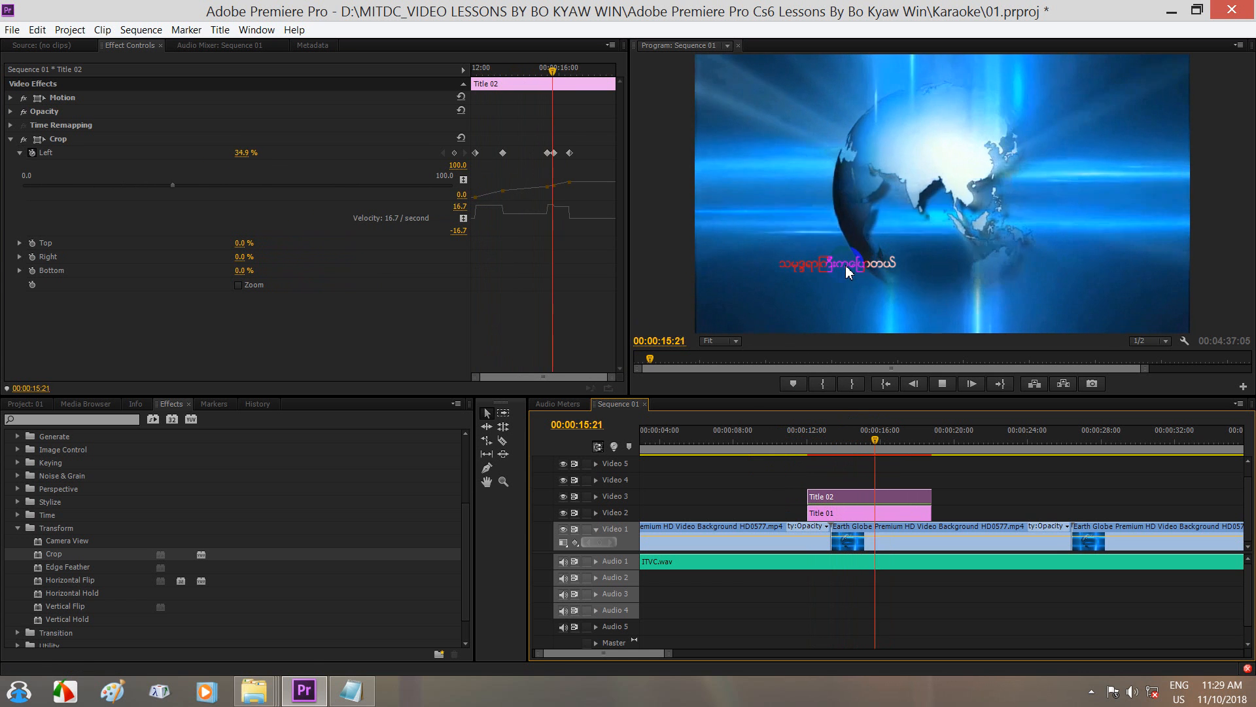
key(space)
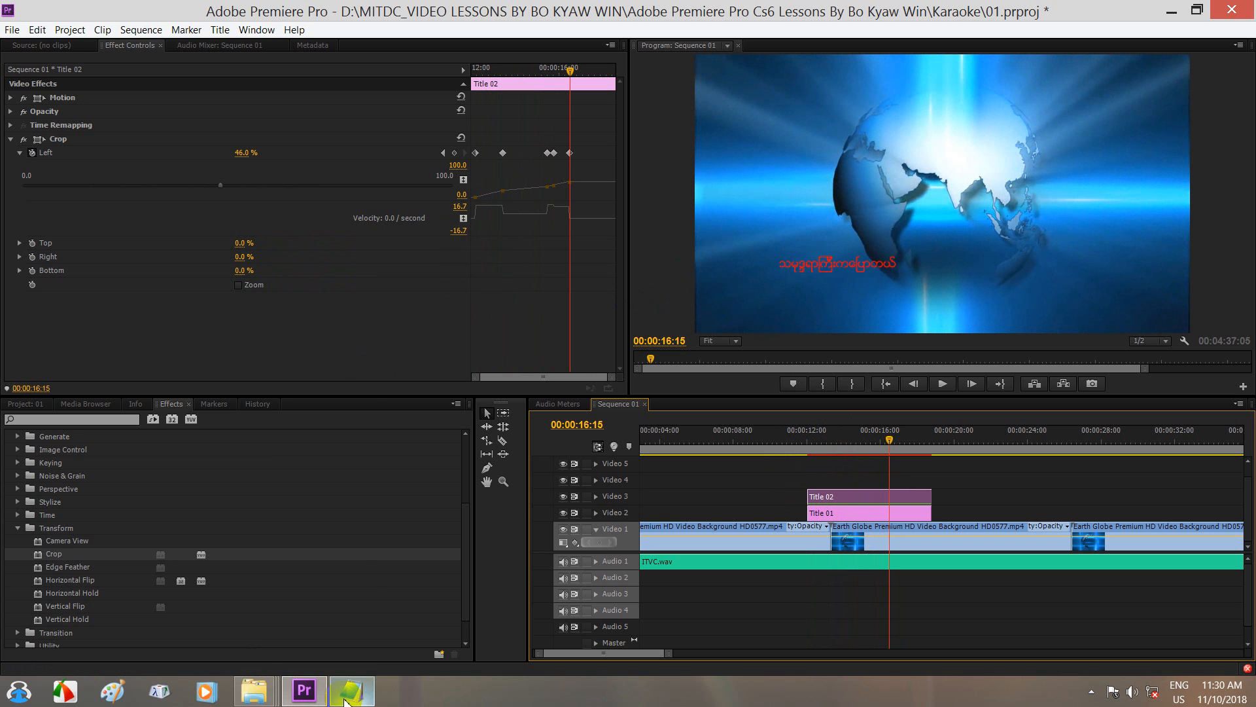
Switch to the lyrics text file in Notepad and separate the words of the first line's second phrase with spaces: "ရေပြင်ကျယ်ဟာ သူရဲ့ အဖော်ပဲ".
mouse_move(350, 695)
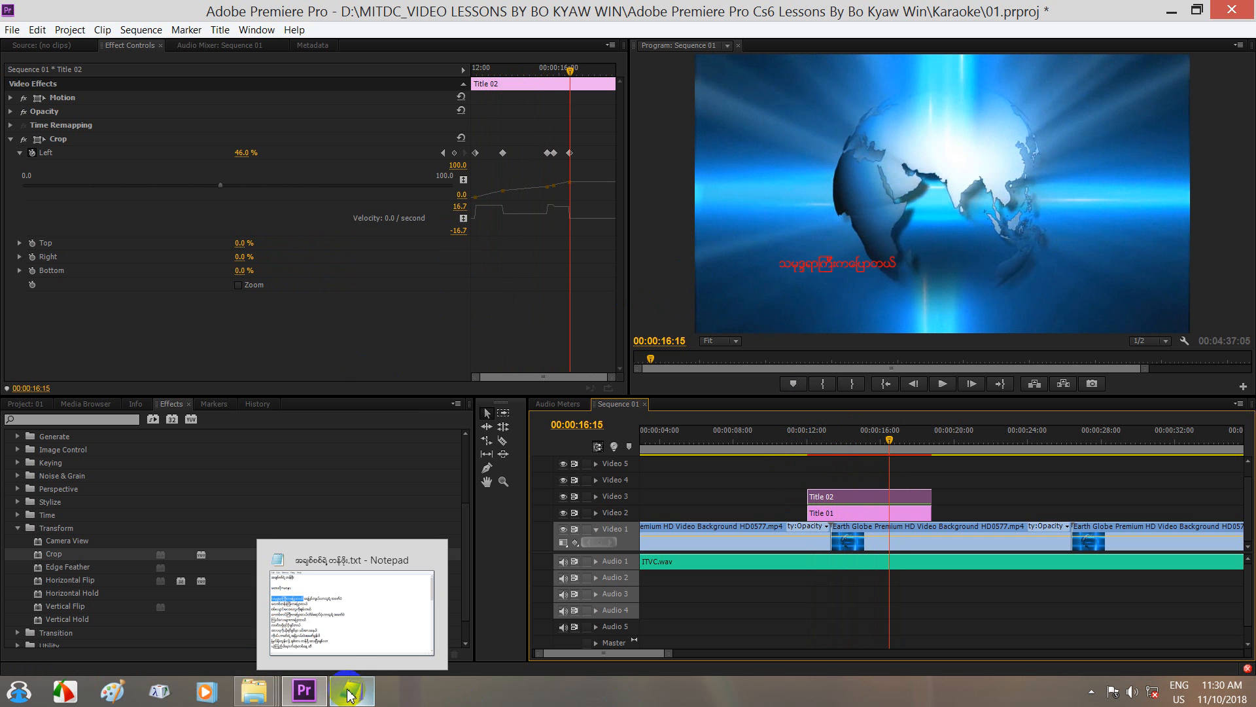
click(336, 648)
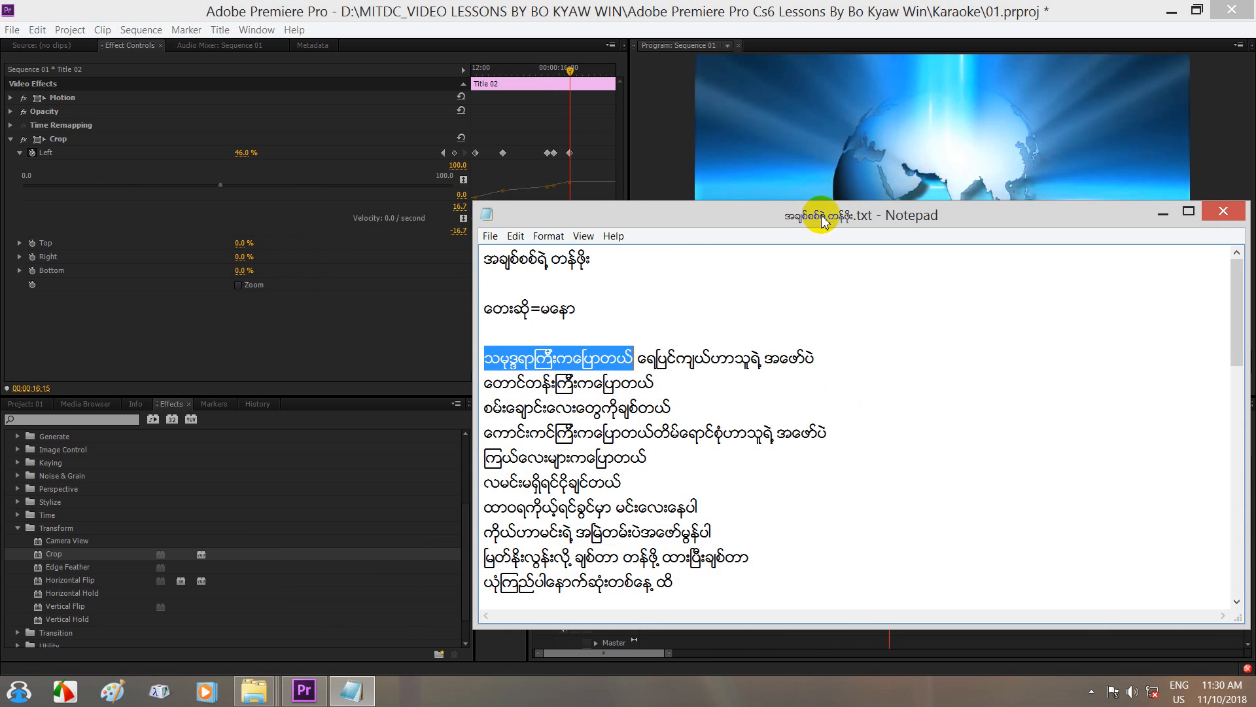
drag(823, 220, 772, 134)
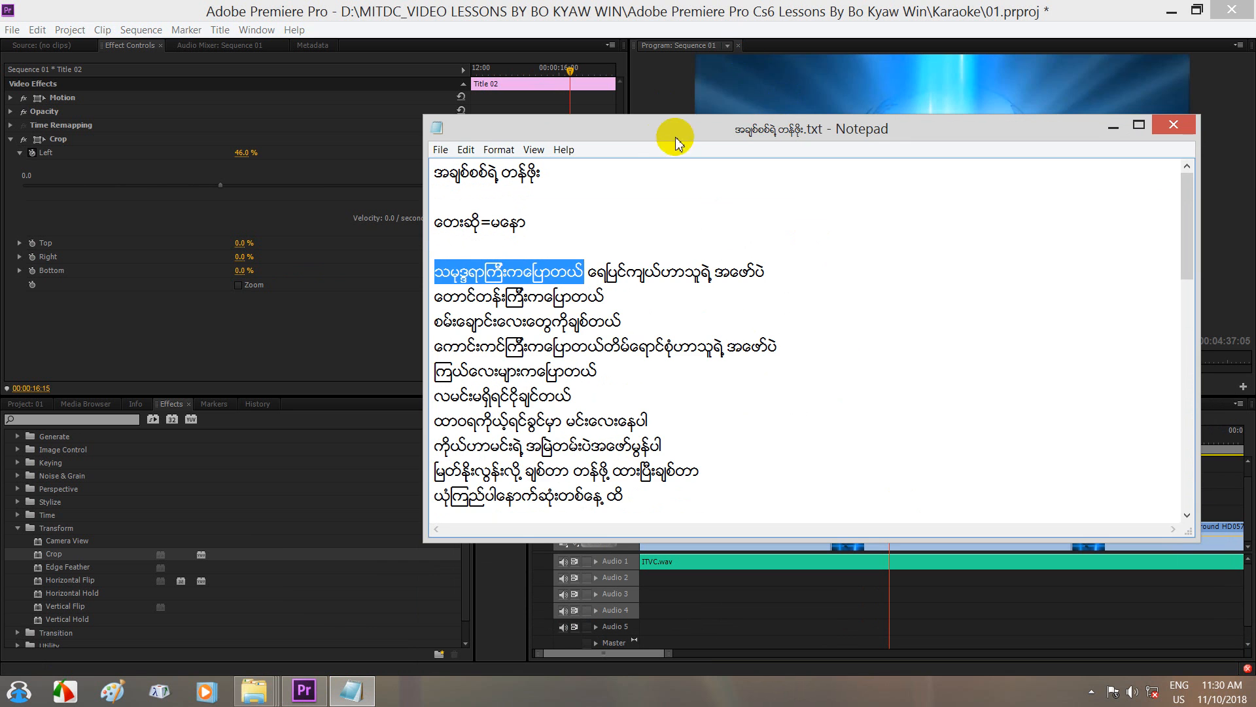
drag(725, 134, 712, 128)
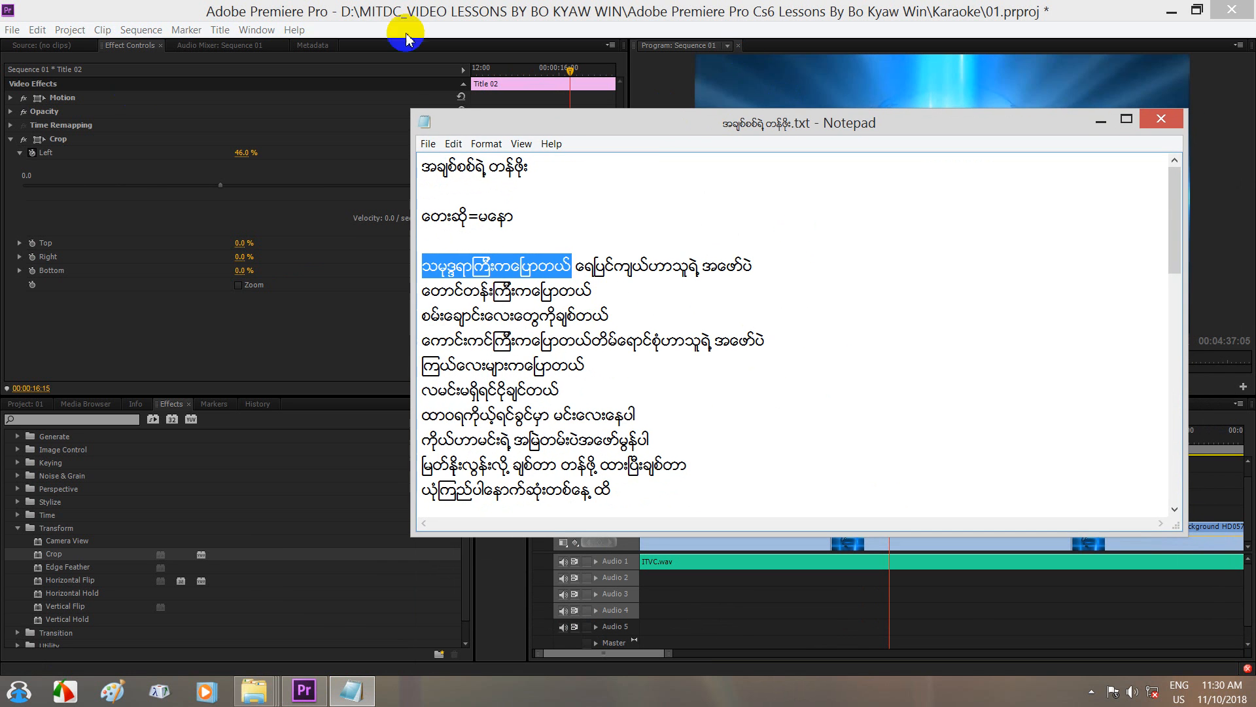
click(577, 266)
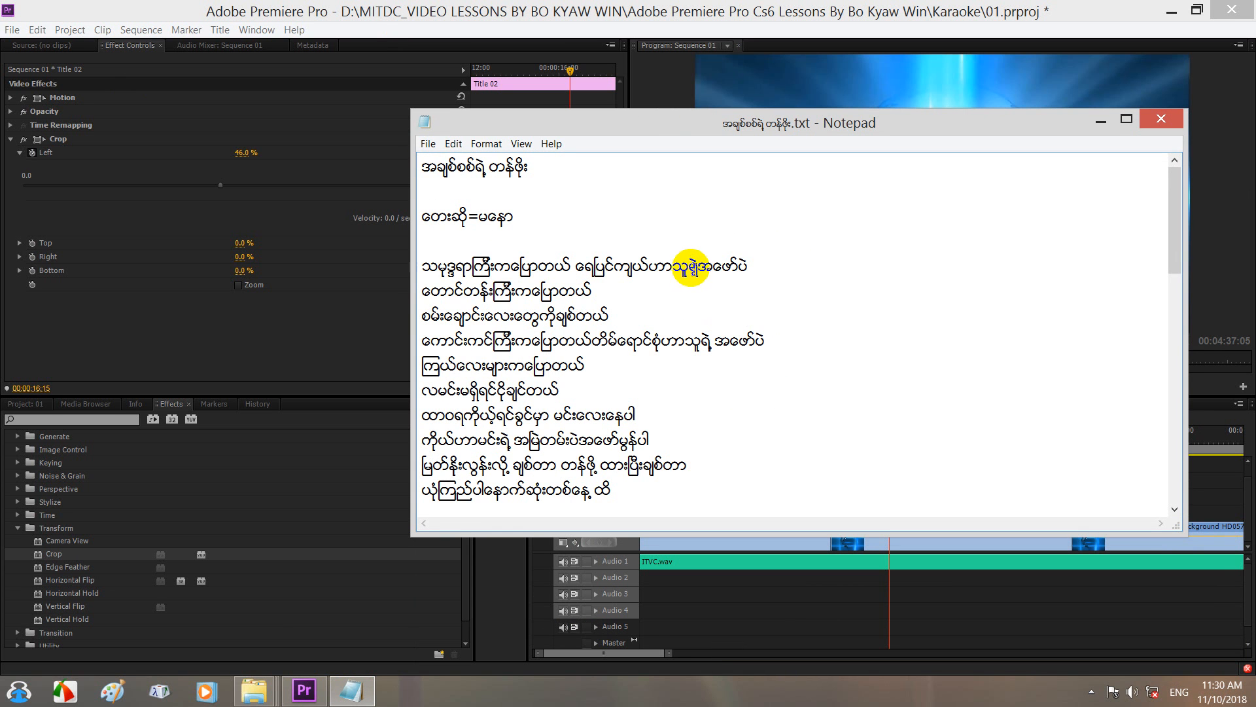
key(space)
click(710, 266)
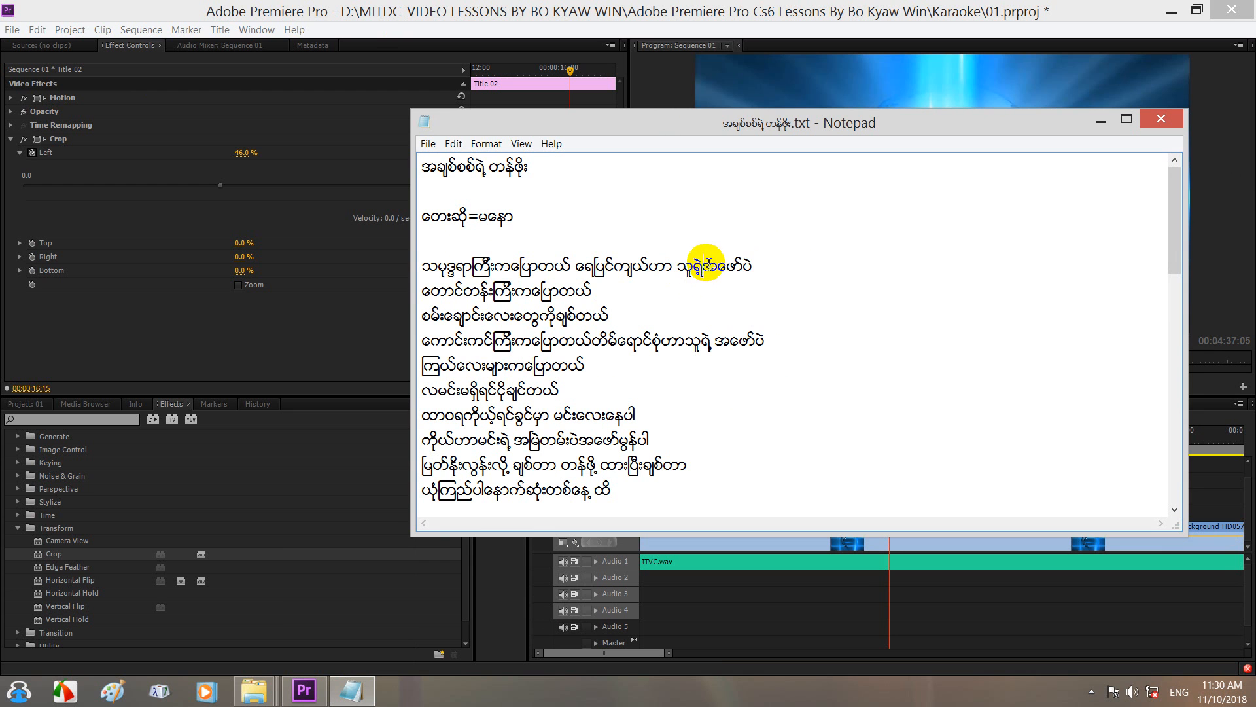
key(space)
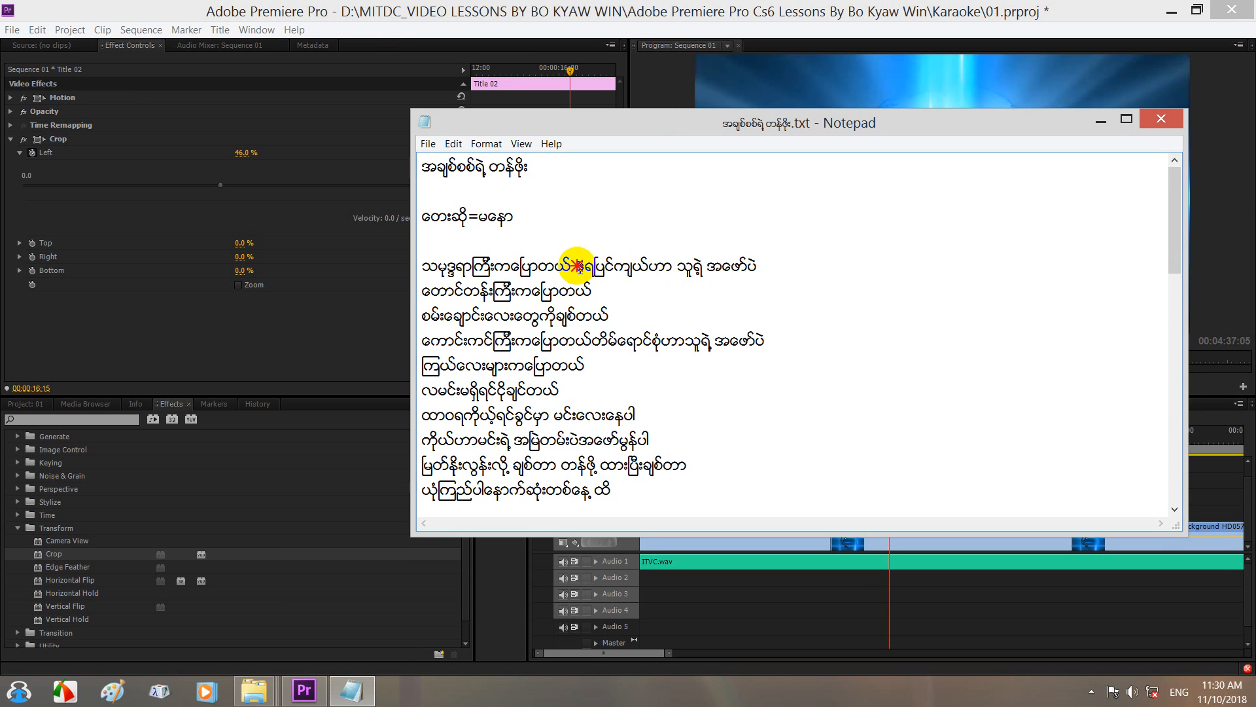
Select the second phrase of the first lyric line in the text file and try to copy it.
drag(576, 266, 765, 271)
right_click(730, 262)
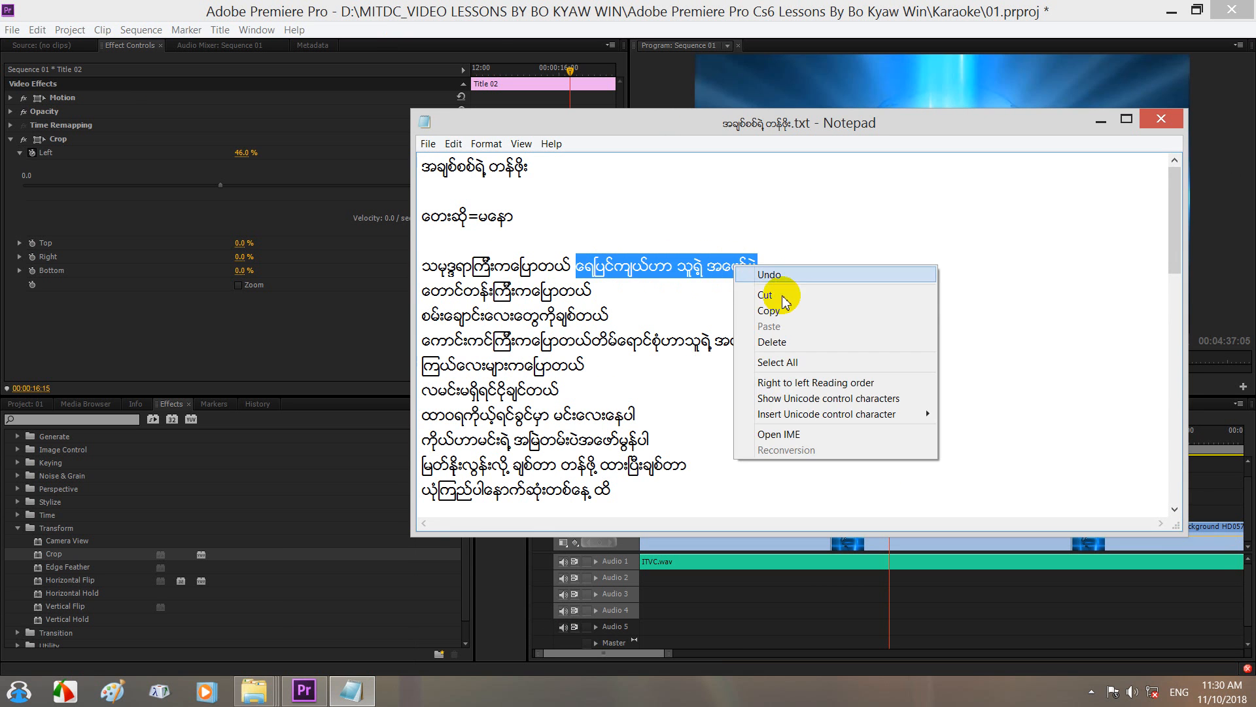
click(779, 303)
Return to Premiere Pro, open the Karaoke Projects bin and duplicate both Title 01 and Title 02.
click(303, 365)
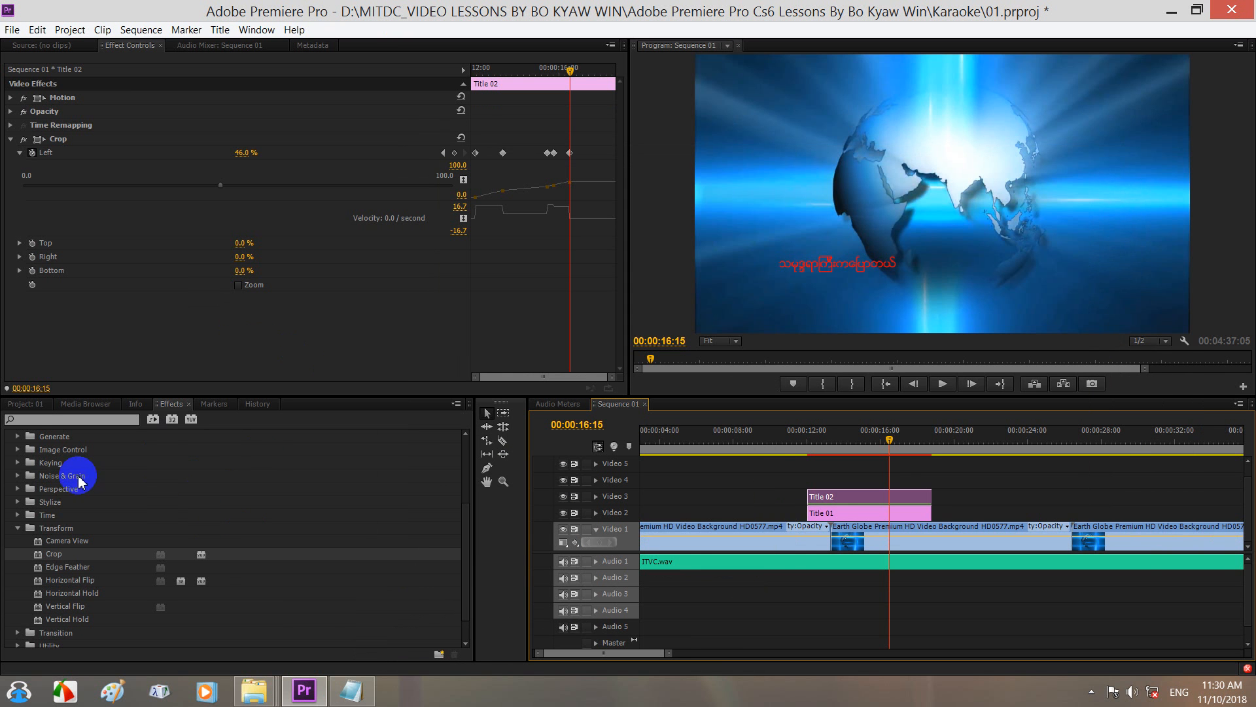
click(24, 404)
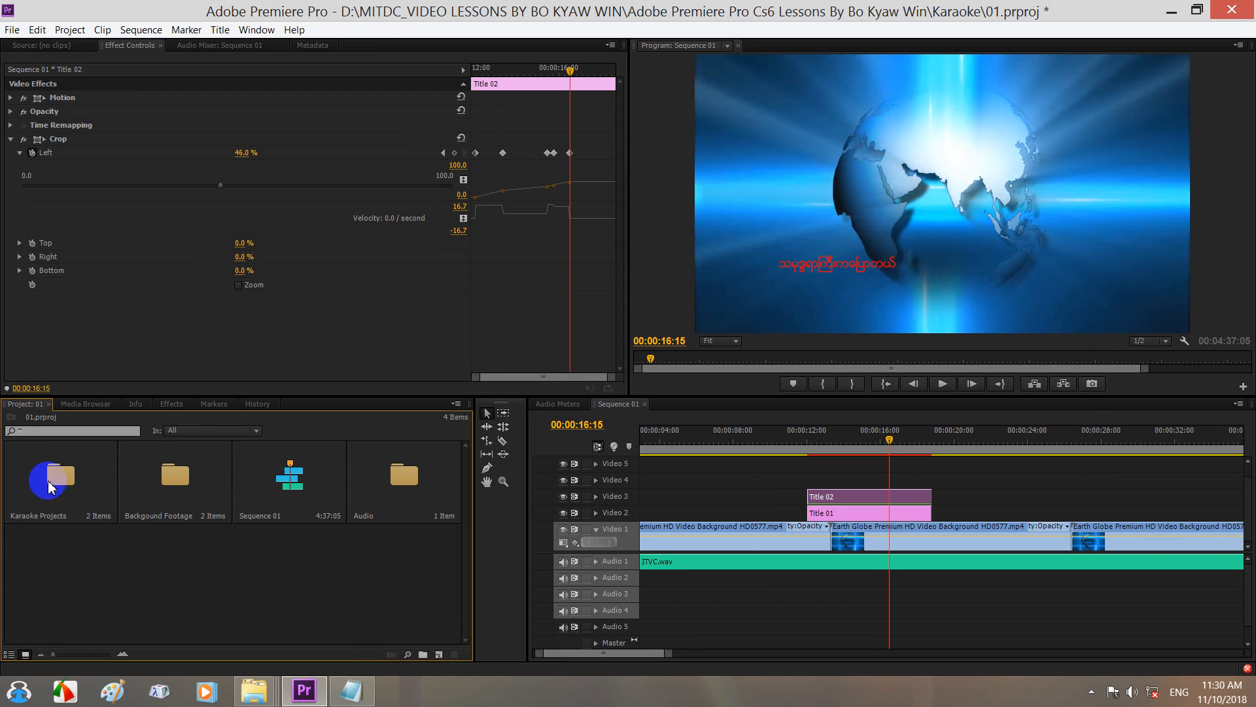
double_click(57, 489)
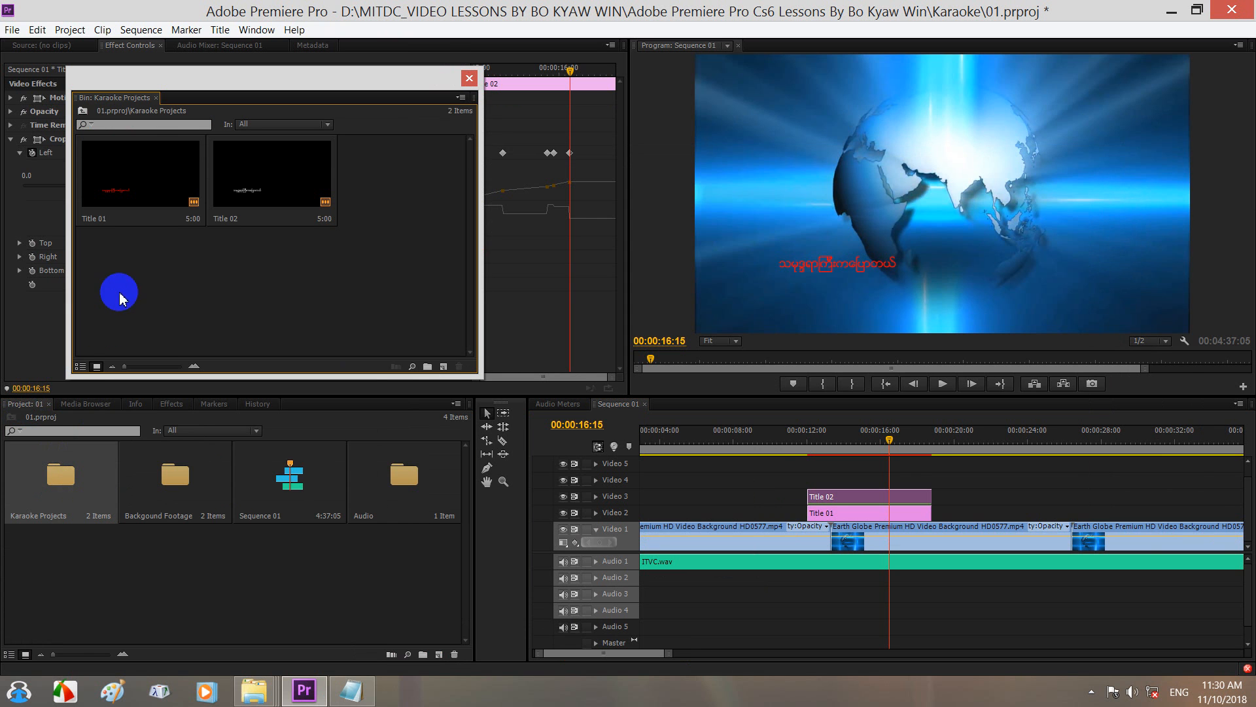
drag(268, 252, 180, 196)
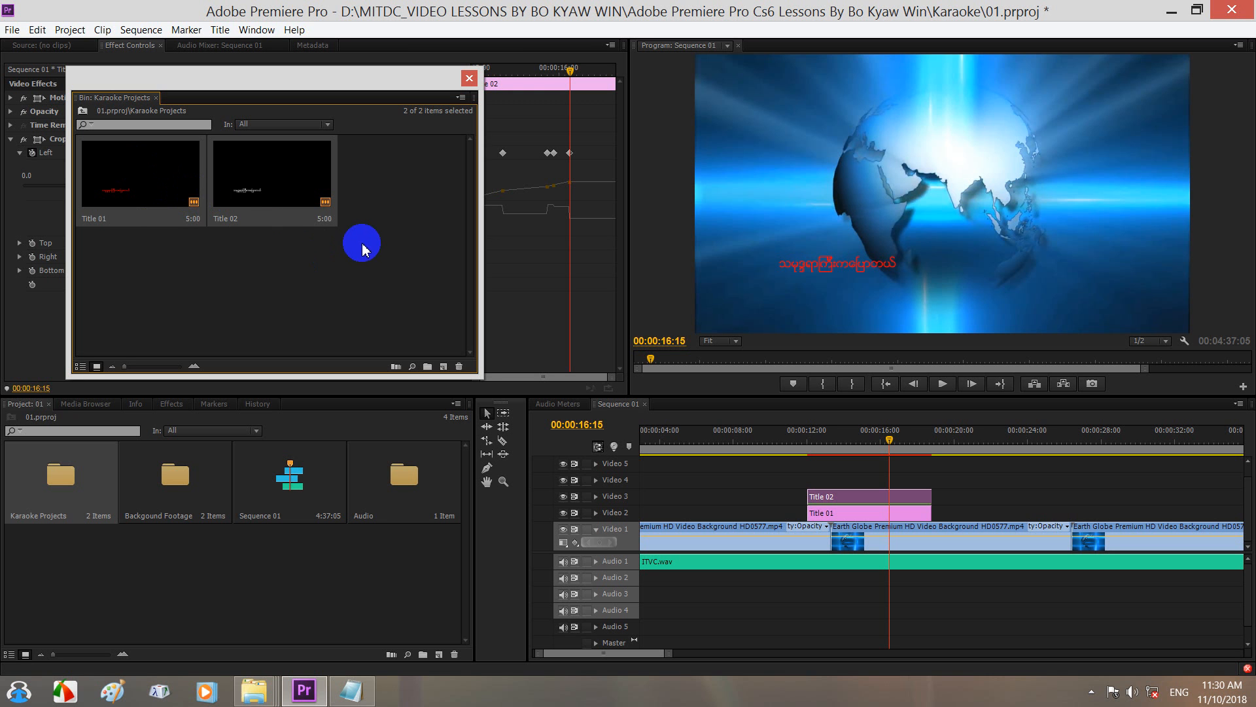
key(ctrl+c)
key(ctrl+v)
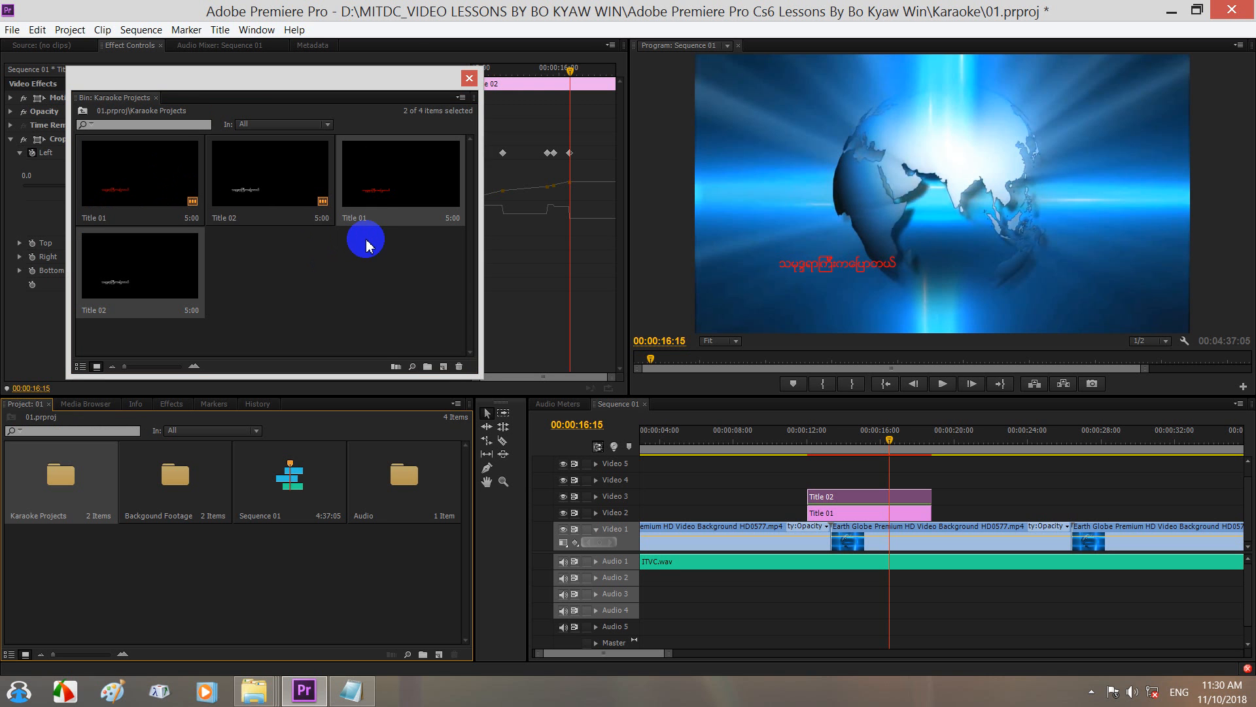
Open the duplicated red Title 01 for editing, select its lyric text and try to paste the second phrase over it.
click(380, 199)
double_click(369, 191)
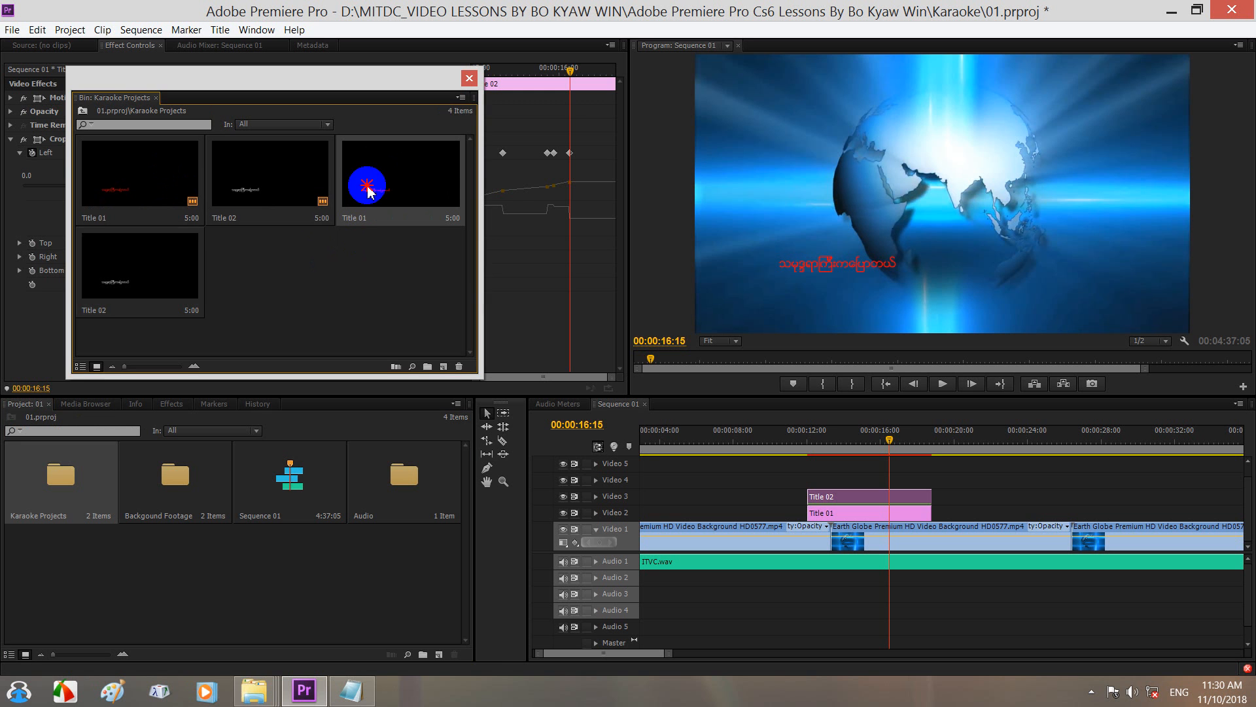
click(187, 277)
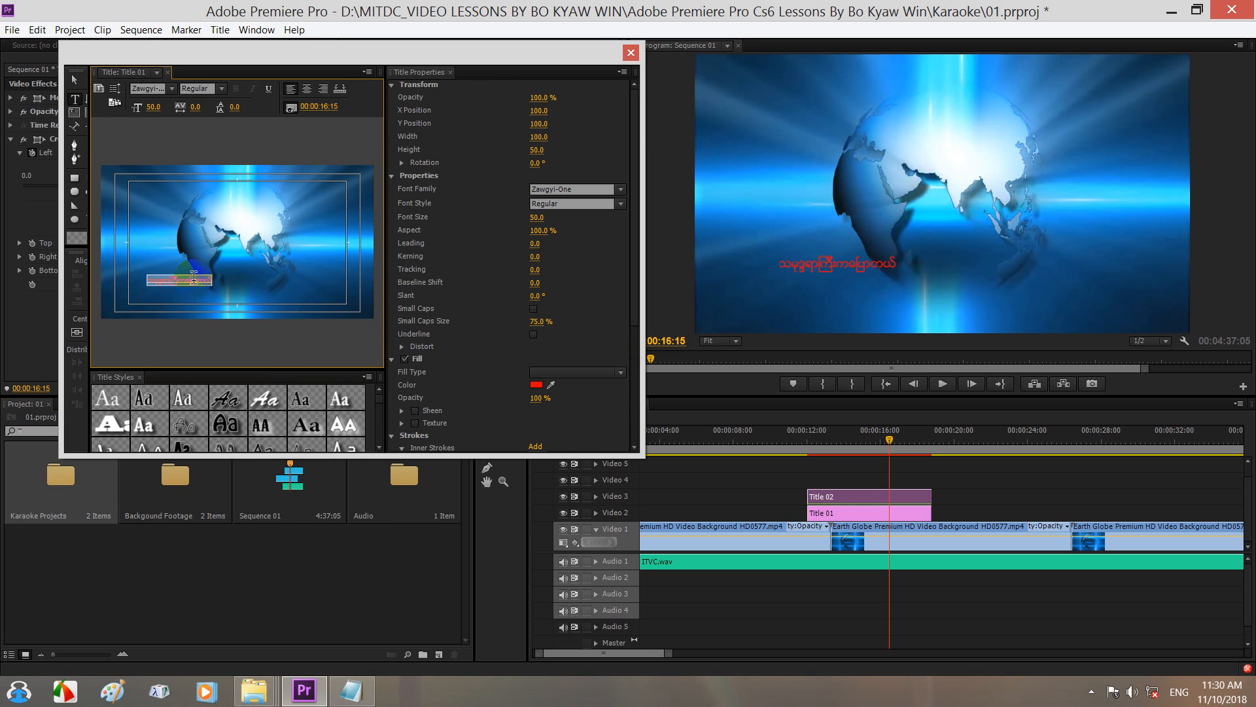
right_click(194, 277)
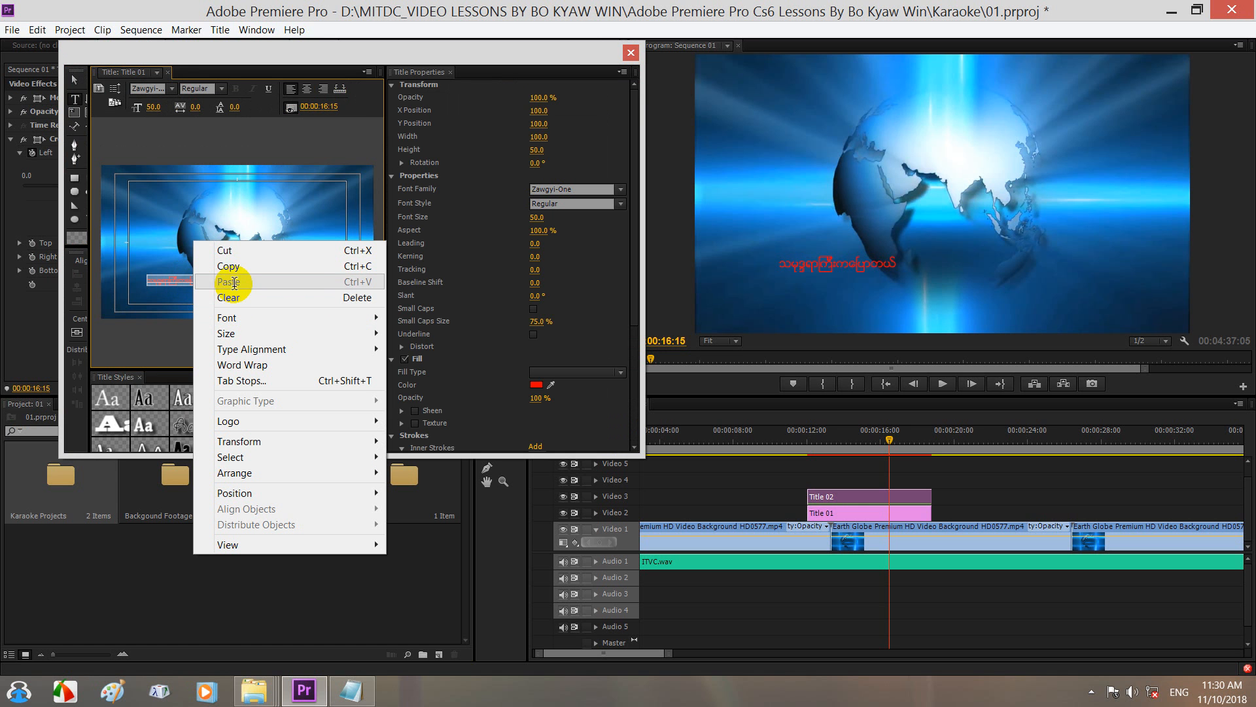
click(169, 280)
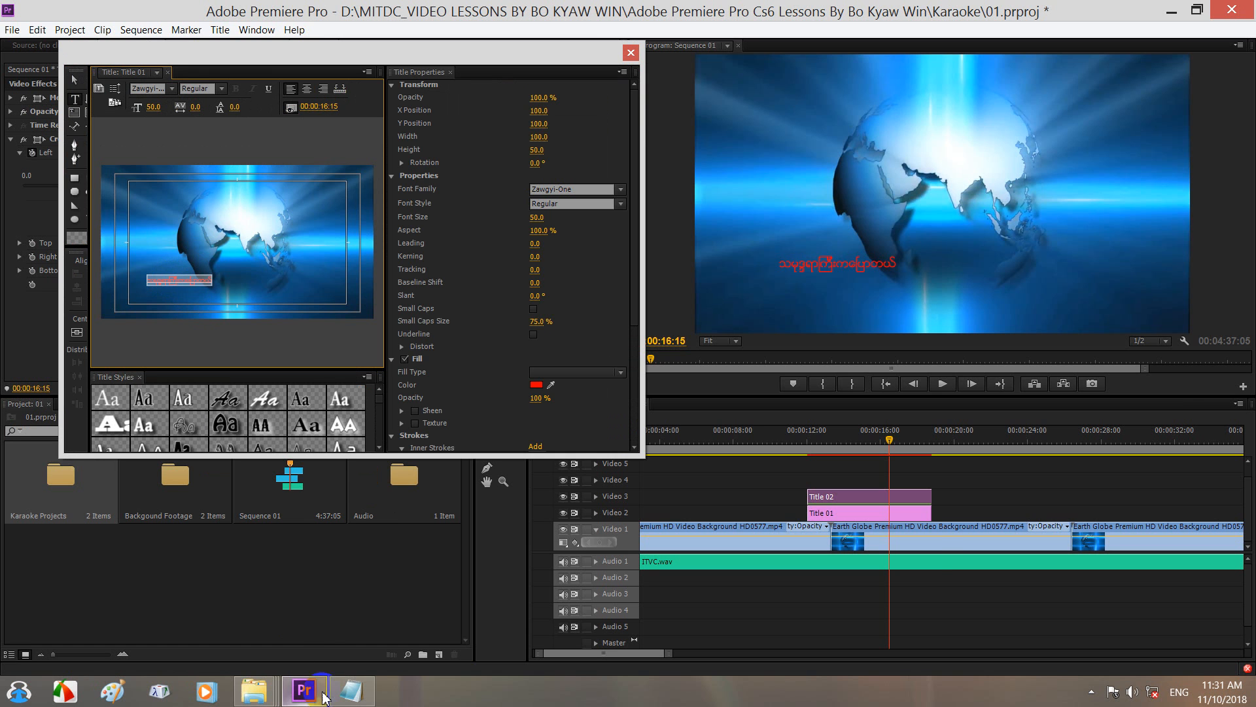
Copy the selected second phrase from the Notepad lyrics file and paste it over the lyric text in the duplicated Title 01.
click(352, 691)
right_click(672, 262)
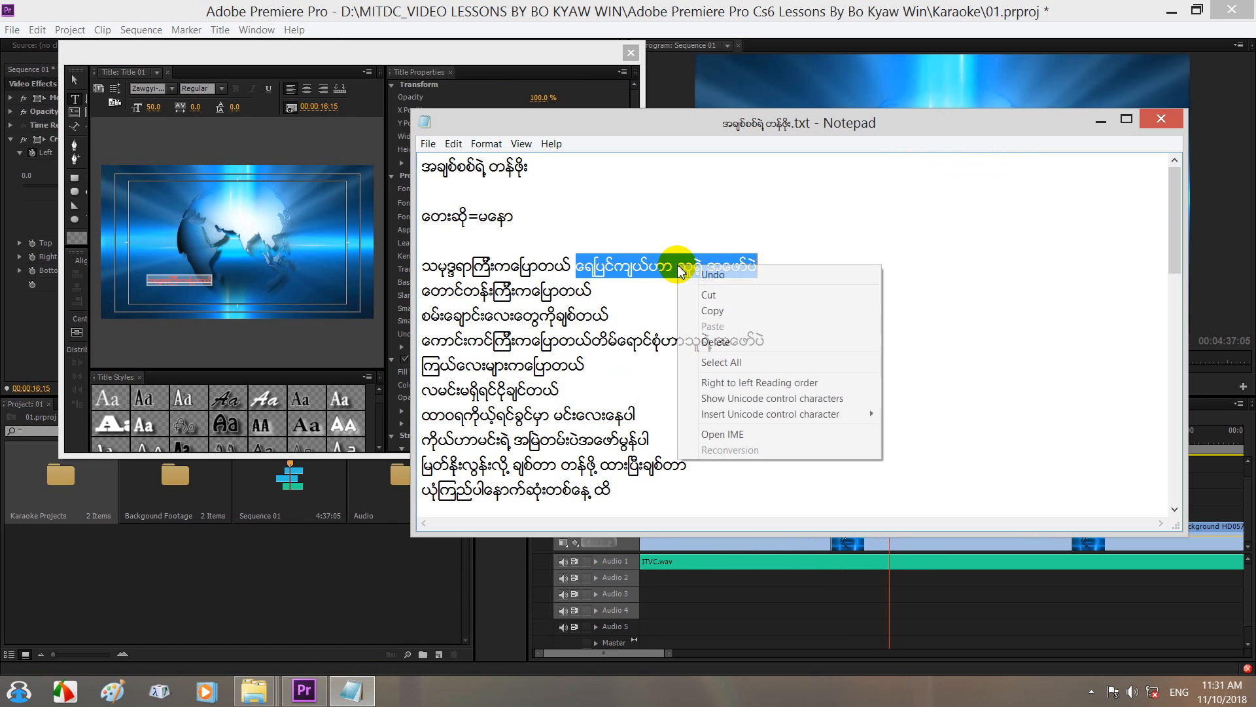
click(714, 310)
click(1102, 119)
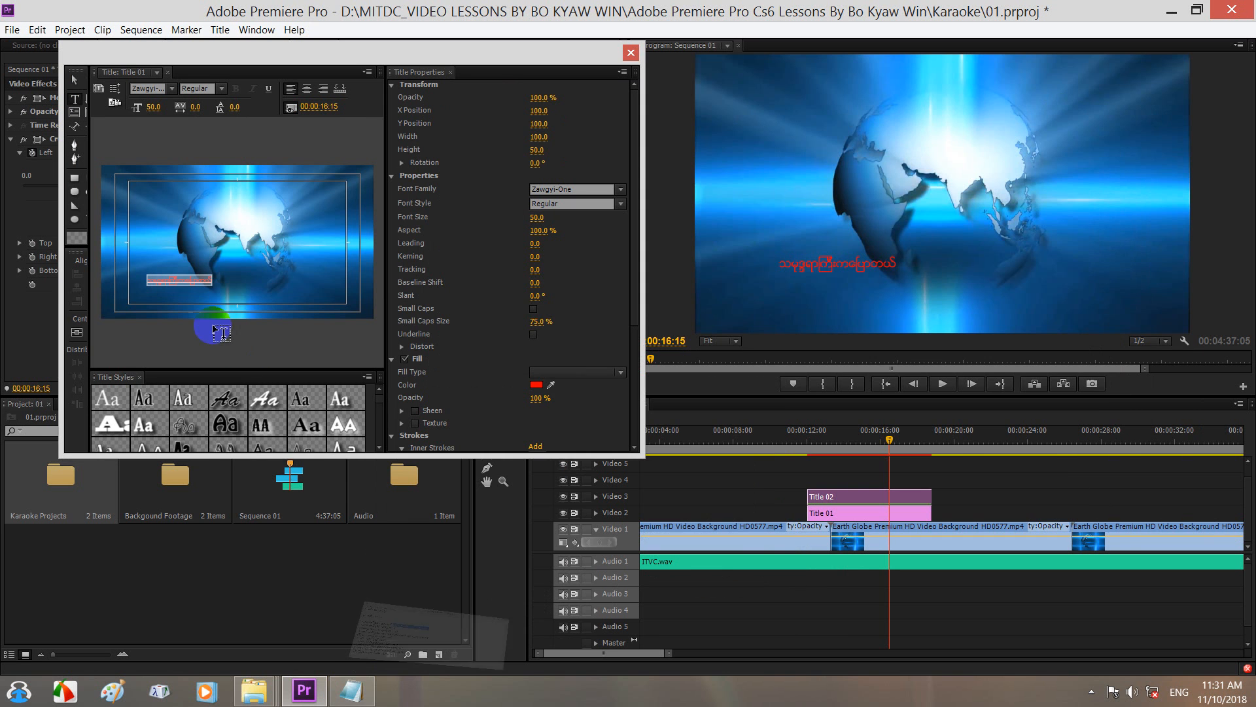
click(186, 280)
right_click(187, 280)
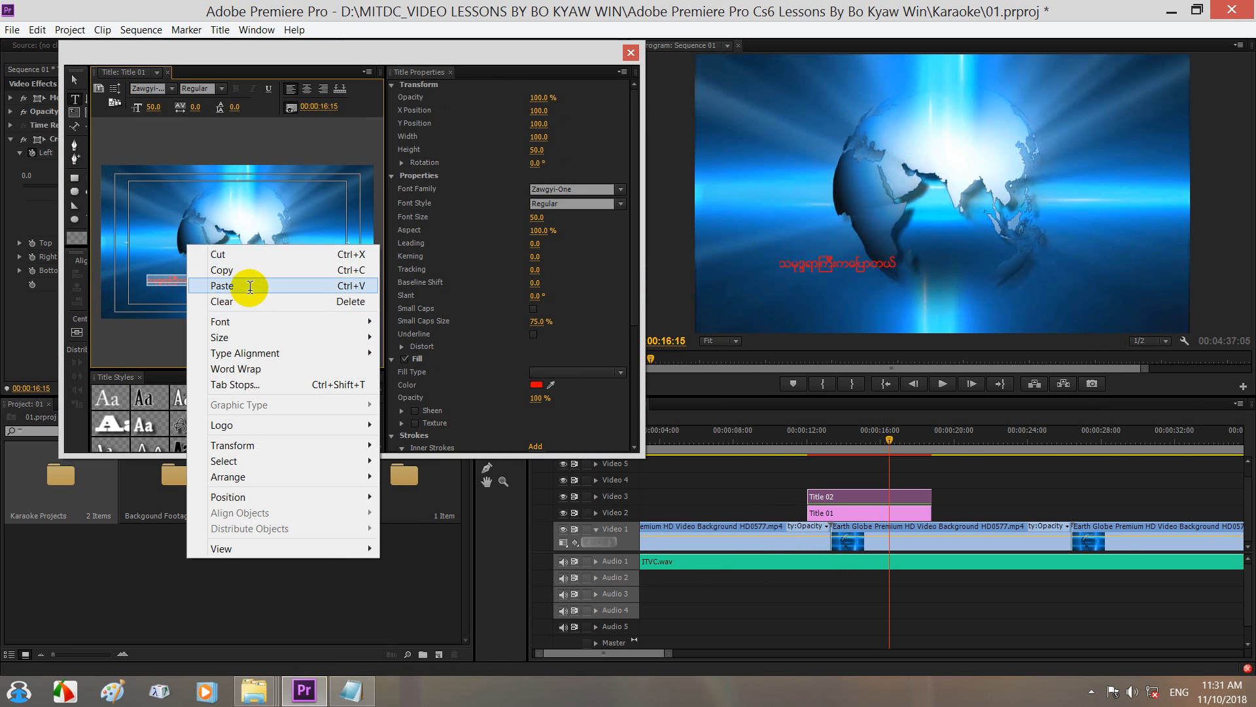
click(247, 282)
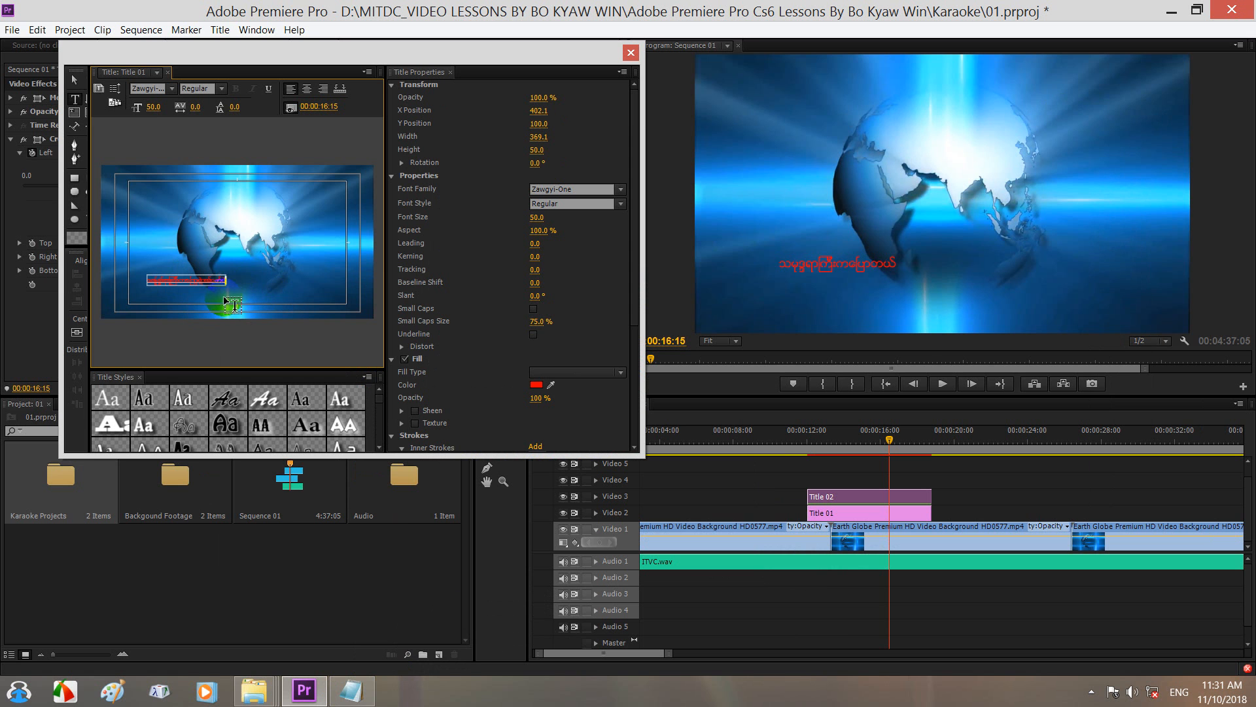
Move the new lyric line below and right of the first one, at about X 549.4, Y 588.5, save the project and close the title.
click(74, 81)
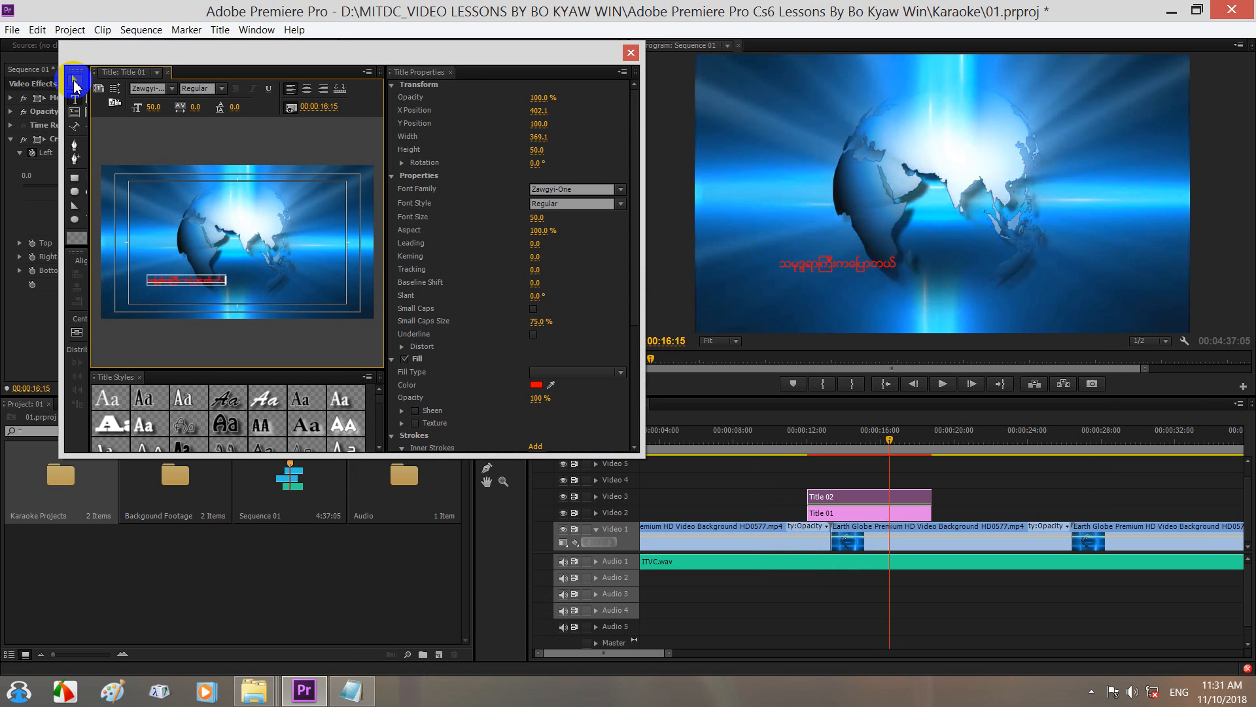
click(226, 289)
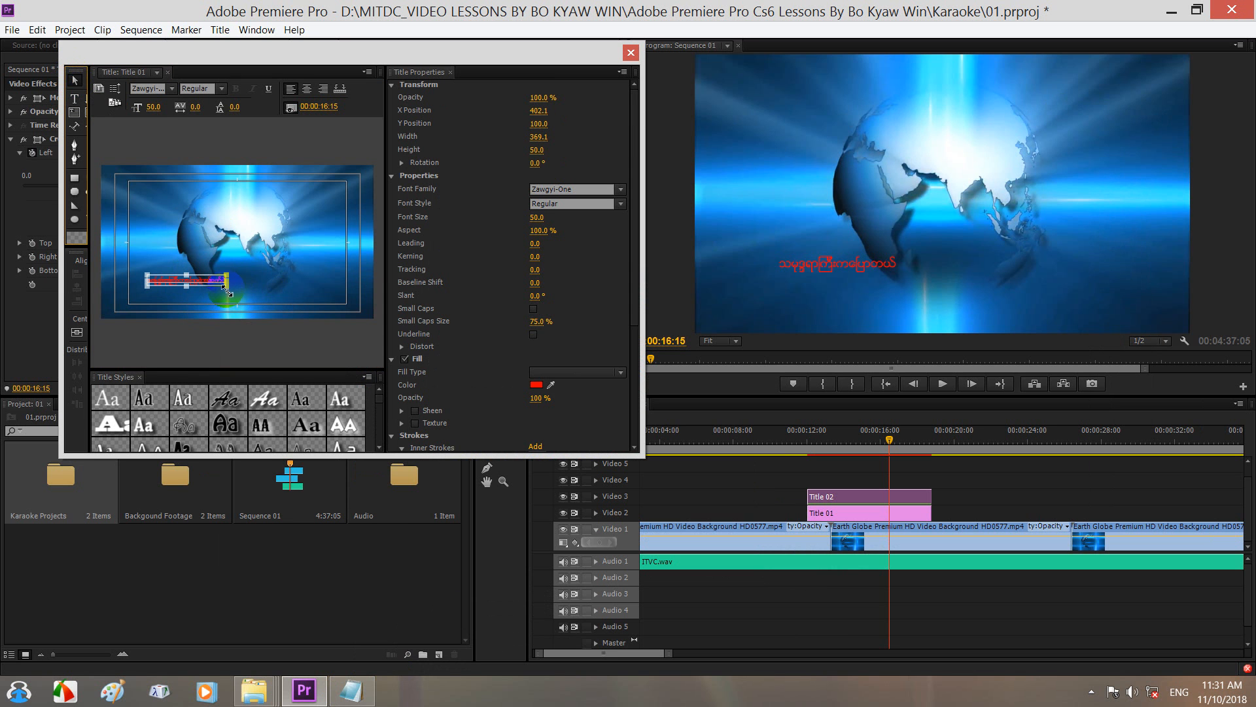
drag(209, 283, 227, 292)
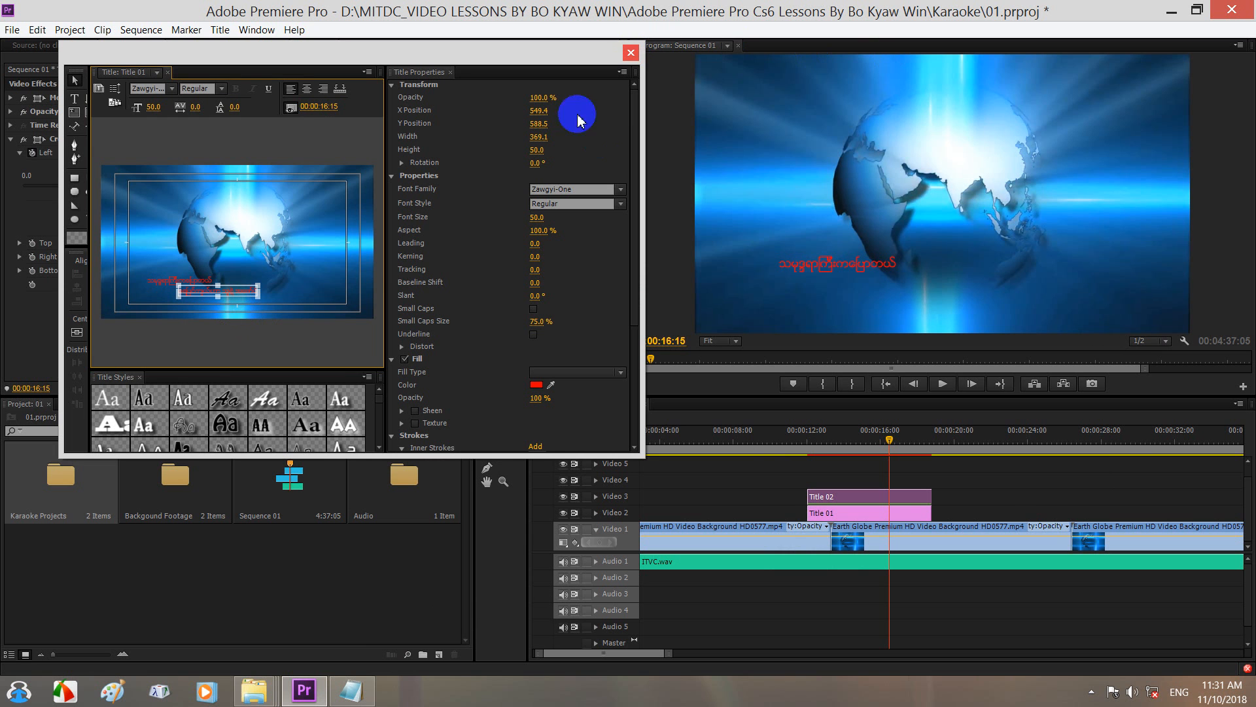
key(ctrl+s)
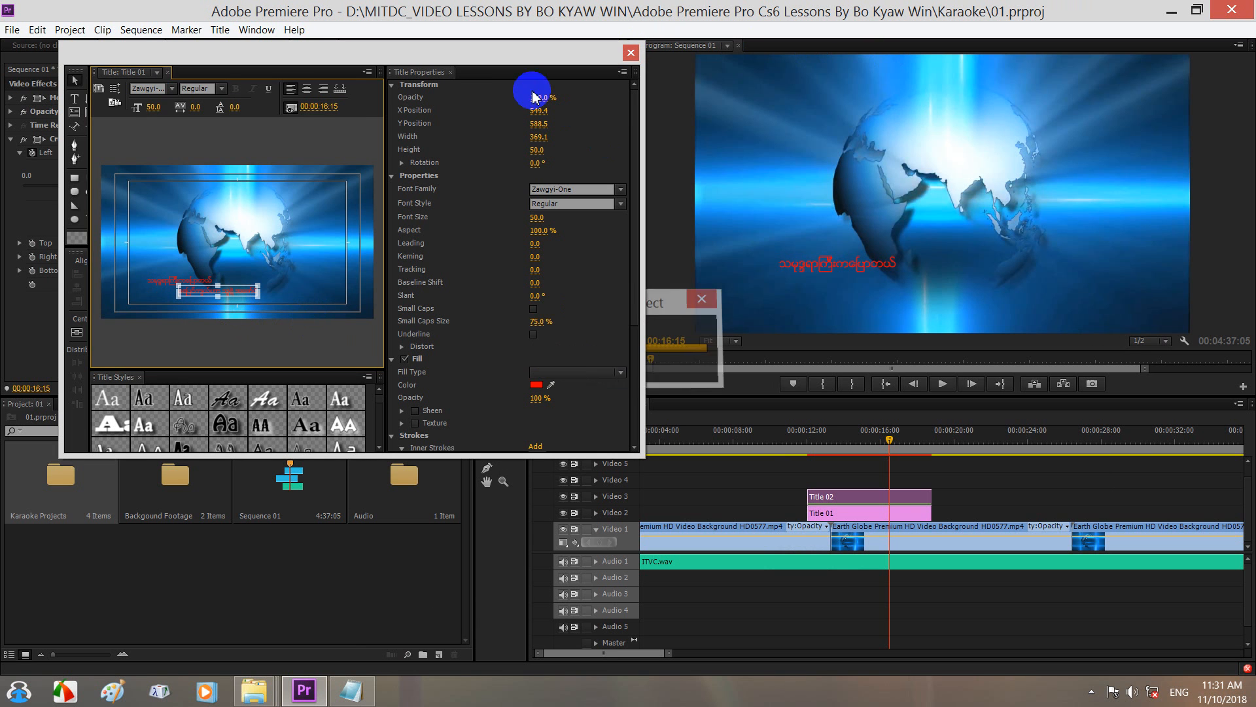
click(631, 52)
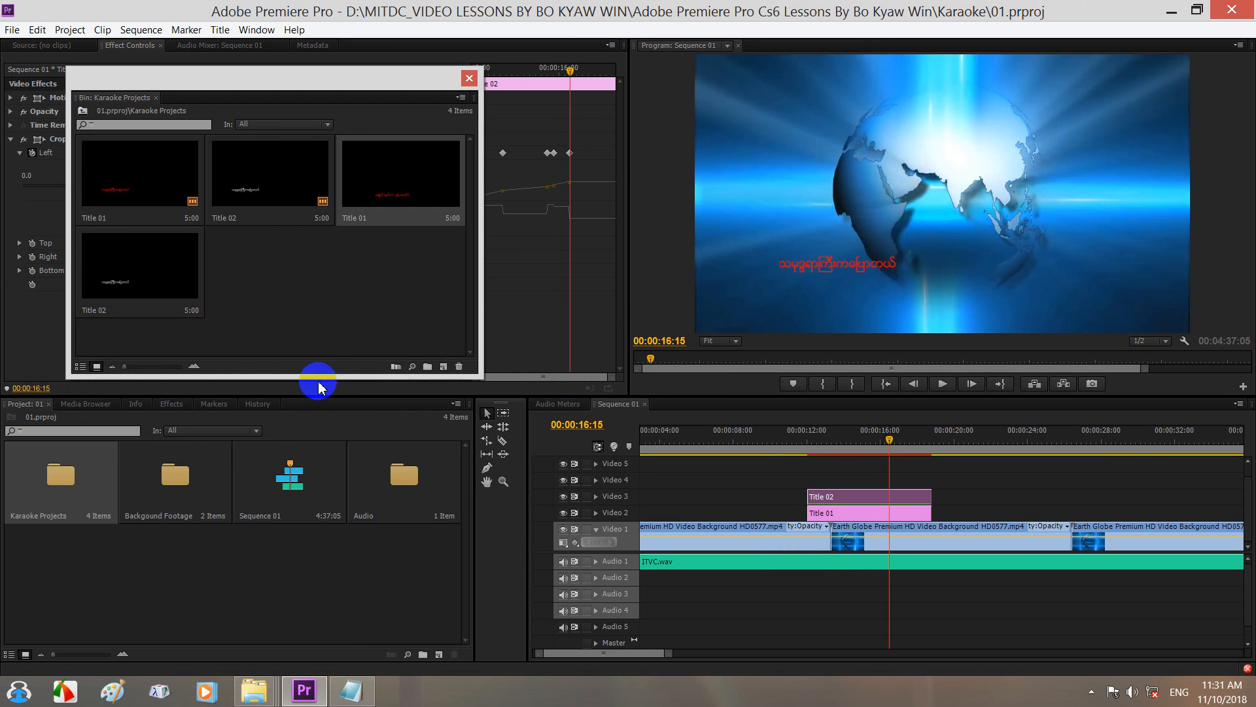
Delete the duplicated Title 02 from the bin and place the second-line red title on Video 4, starting just before the playhead.
drag(394, 186, 134, 309)
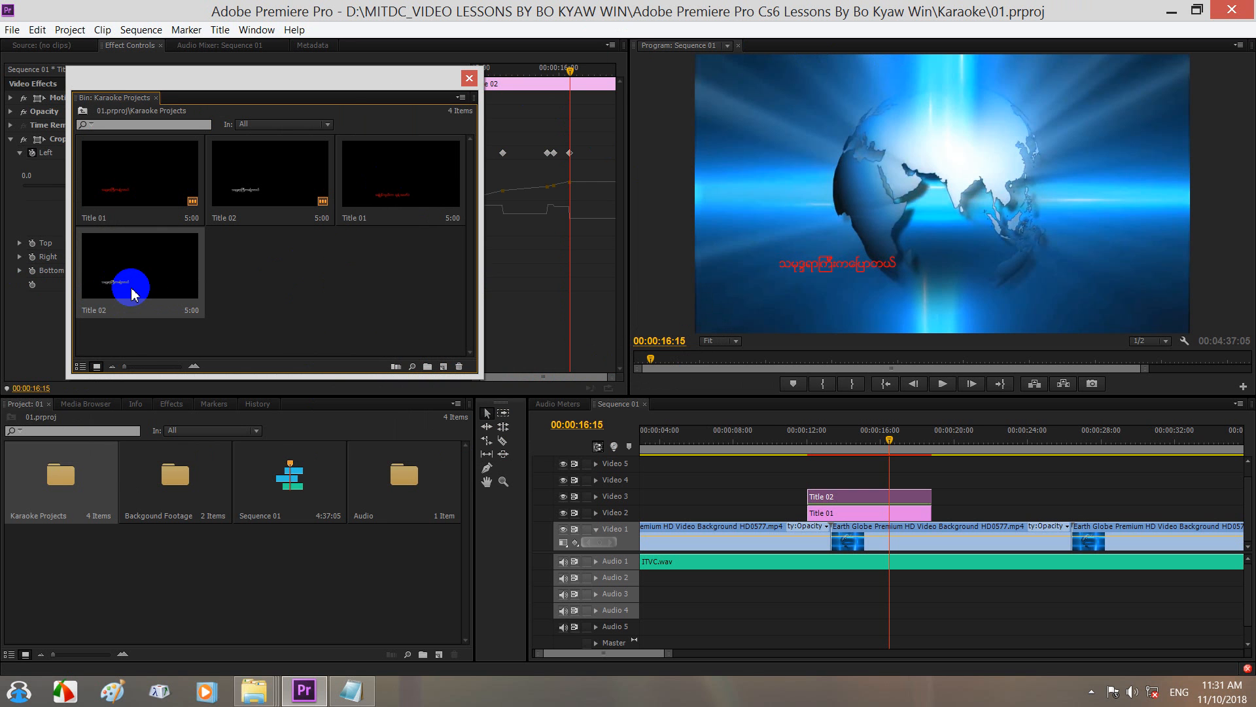
key(Delete)
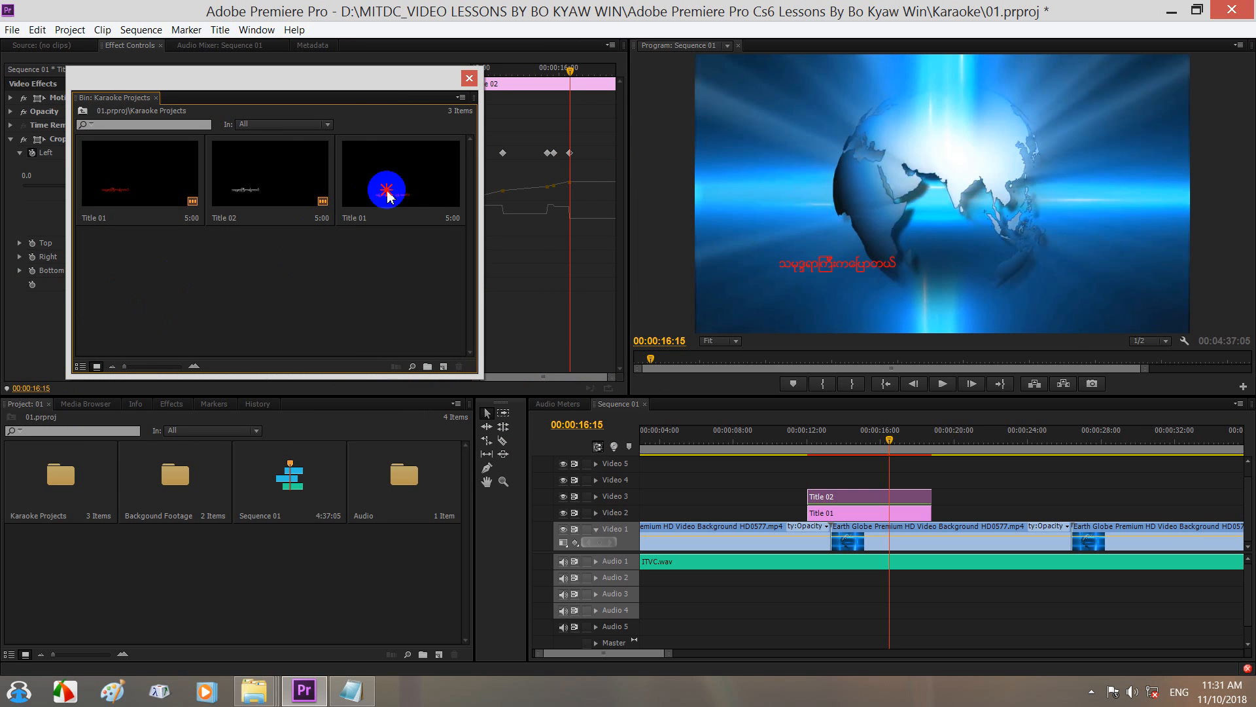
drag(391, 208, 877, 480)
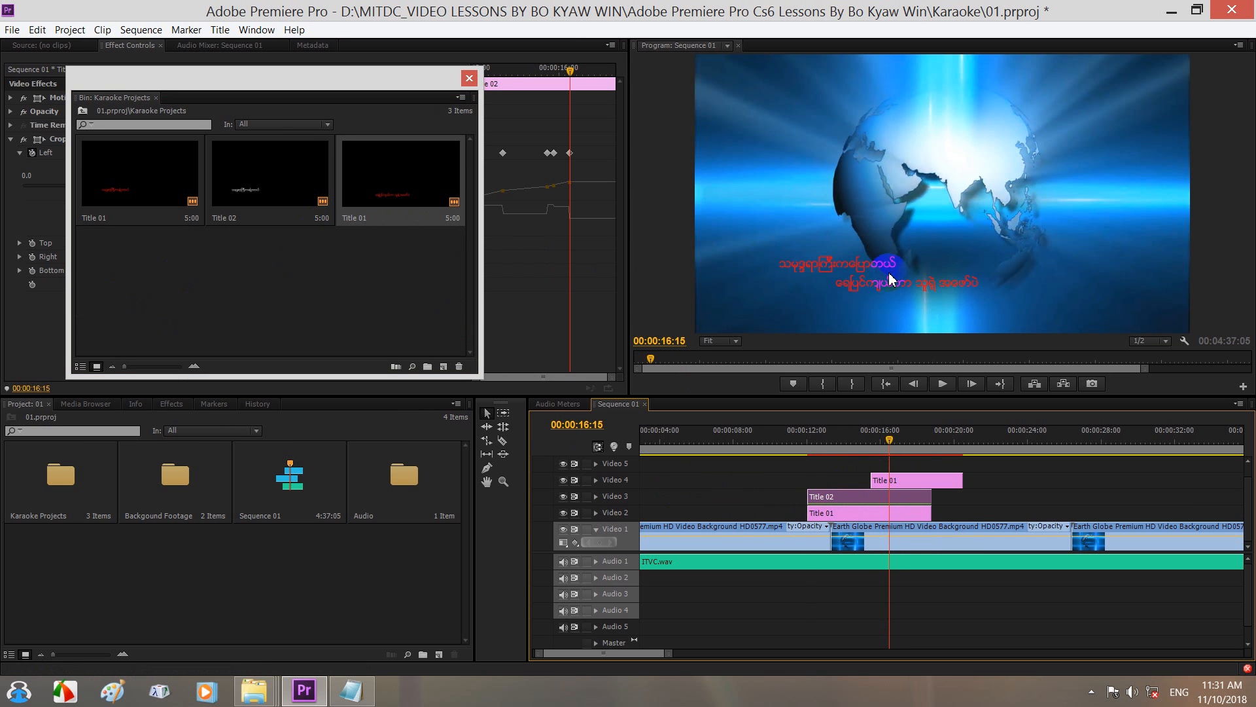
Duplicate the second-line red title in the Karaoke Projects bin, open the copy for editing and select its lyric text.
click(406, 195)
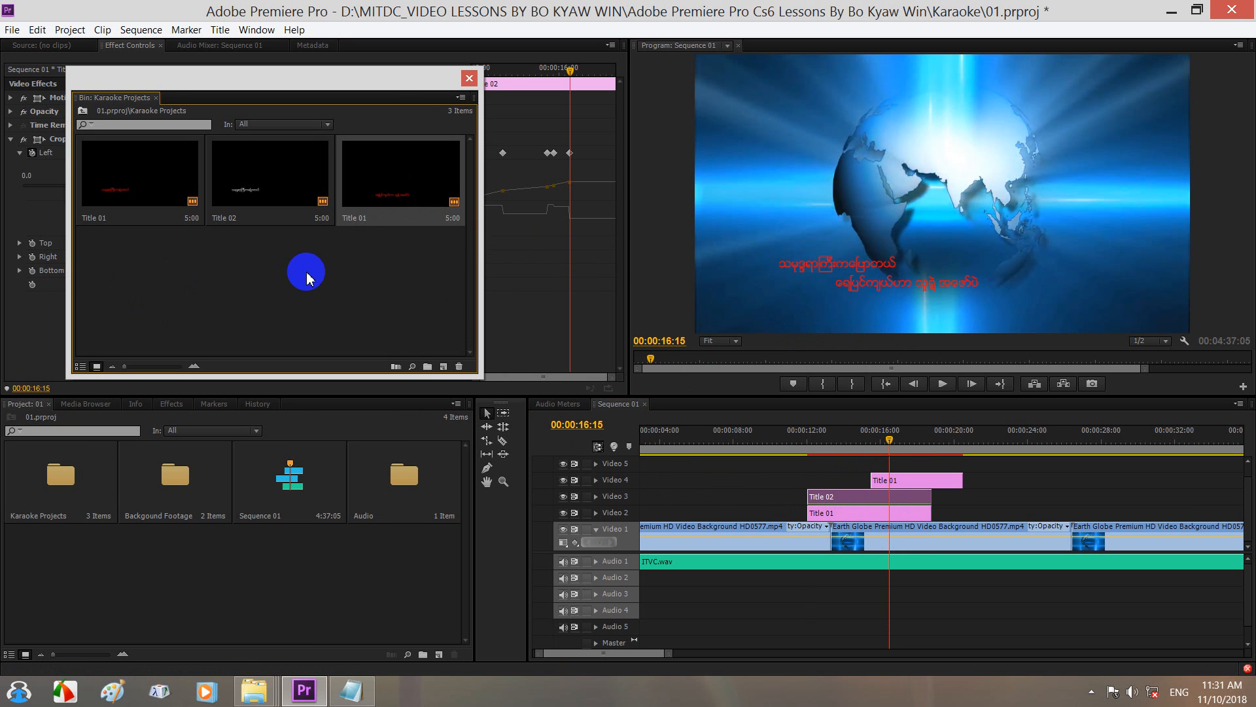
key(ctrl+v)
double_click(138, 288)
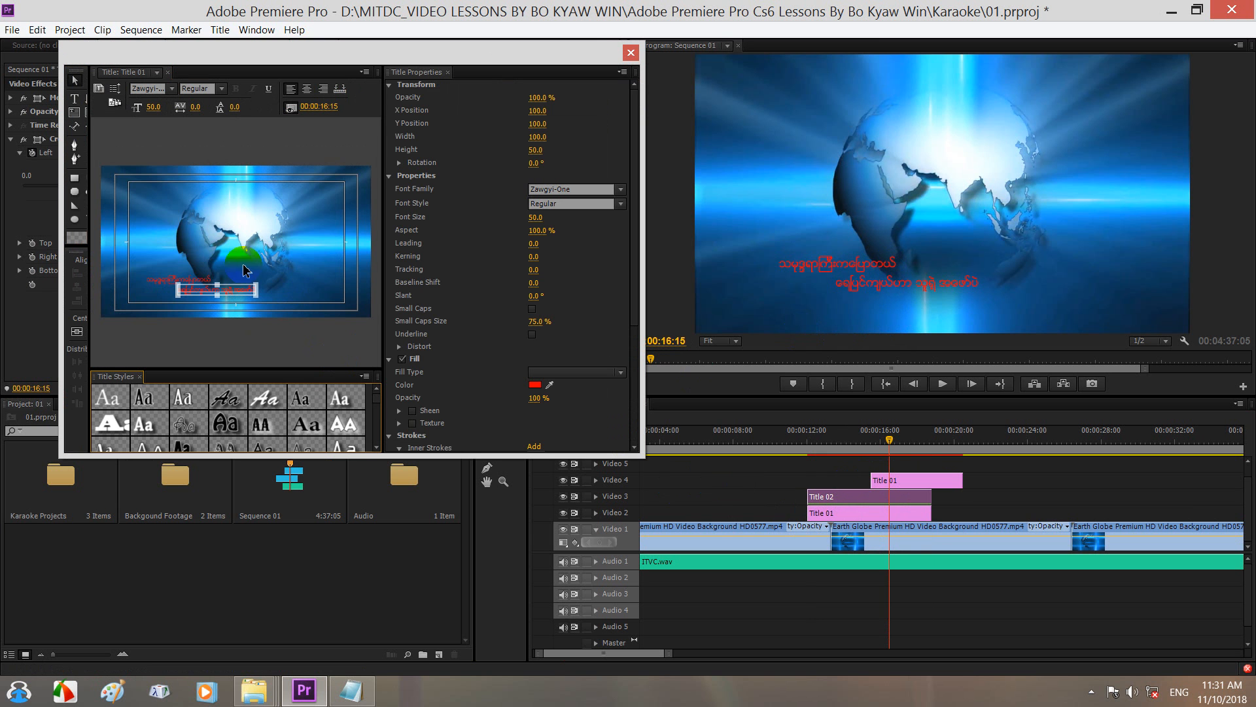
click(200, 296)
click(213, 294)
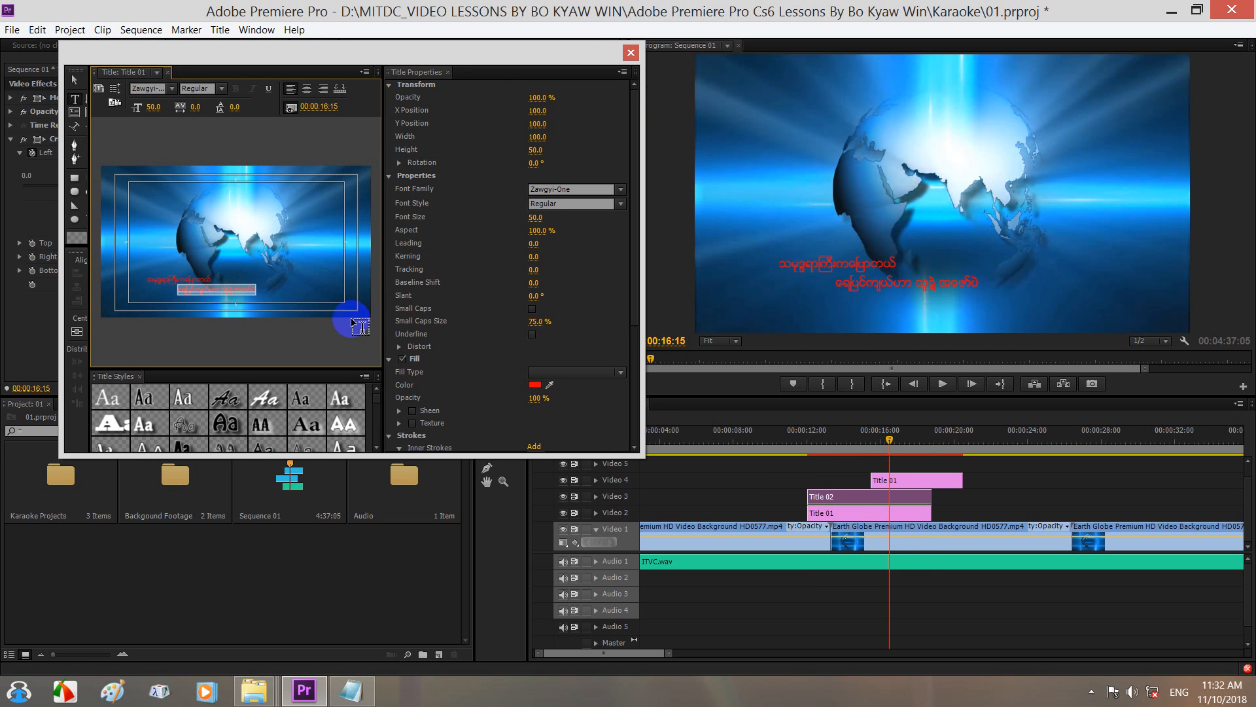
Change the selected lyric text's fill color to white (FFFFFF), close the title and save the project.
click(535, 384)
drag(522, 447, 449, 490)
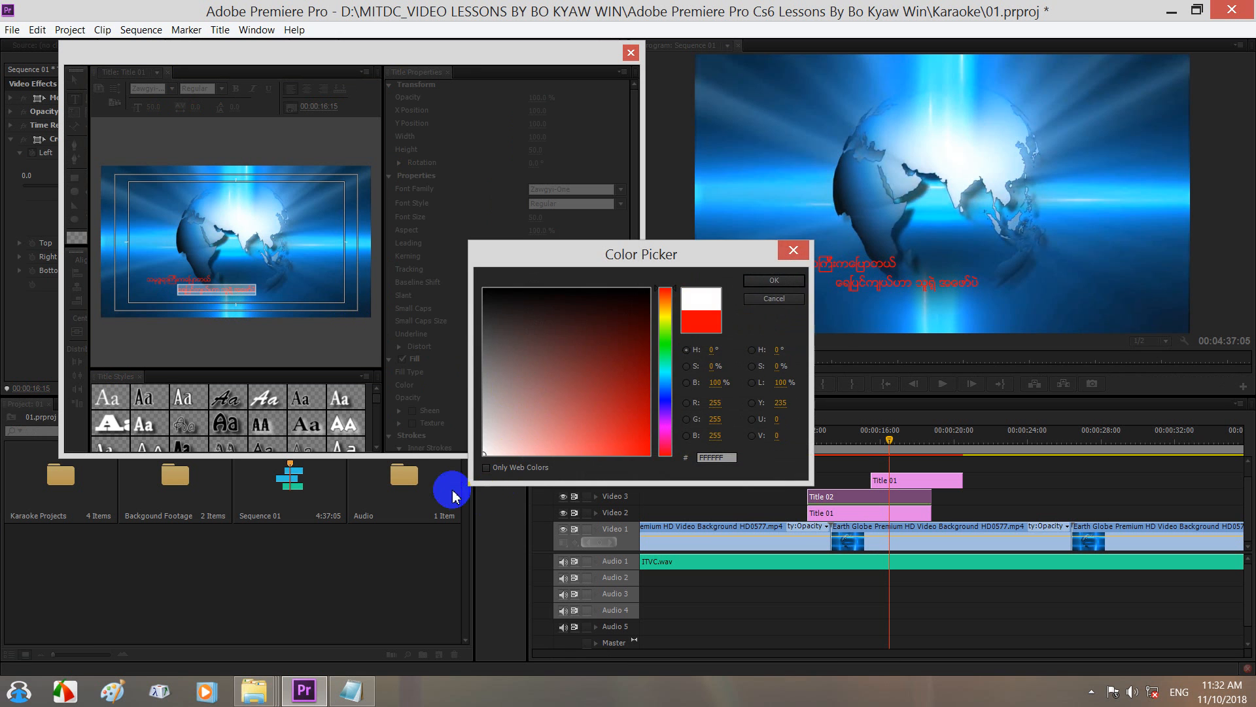
click(772, 281)
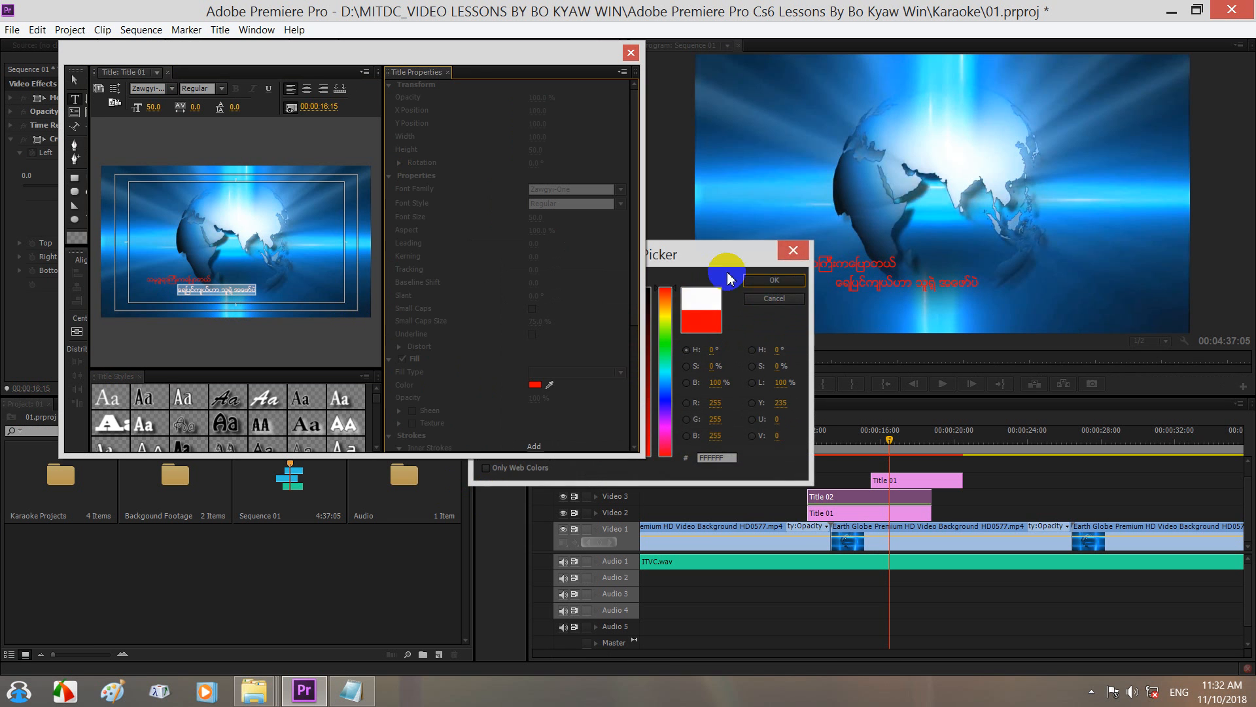
click(630, 52)
key(ctrl+s)
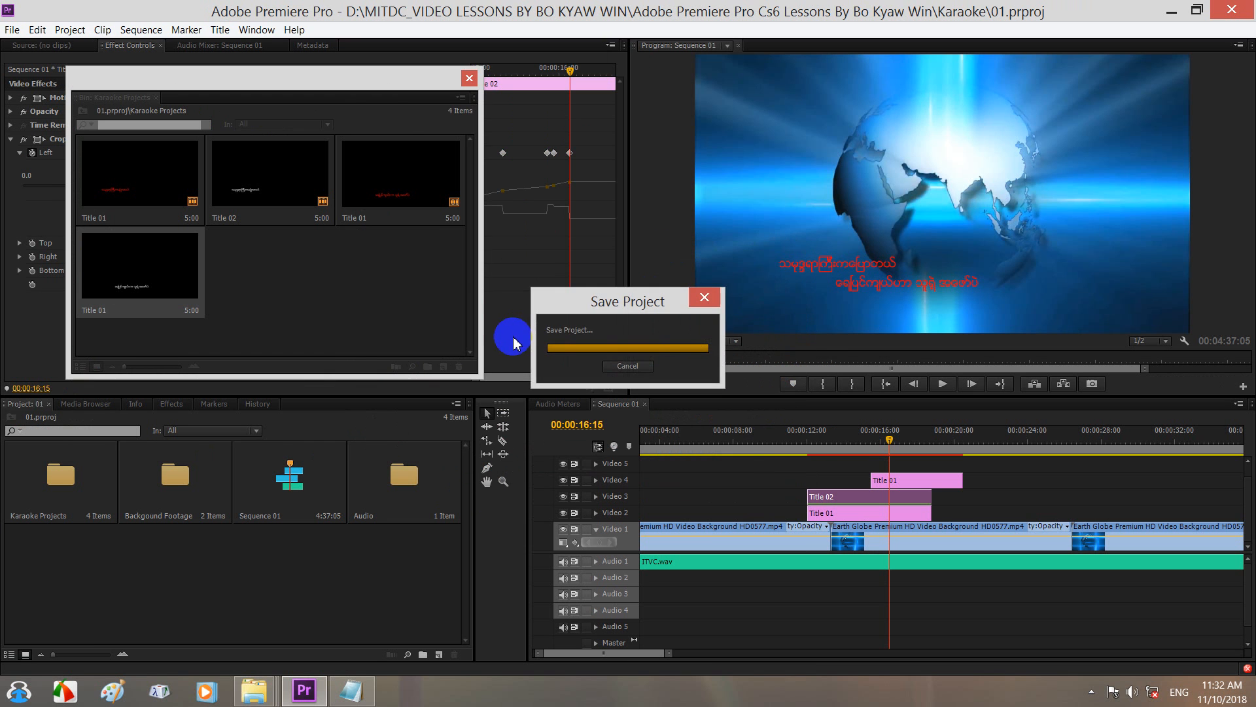
Place the white second-line title on Video 5 directly above the red one, close the bin and select the placed clip.
drag(123, 269, 884, 437)
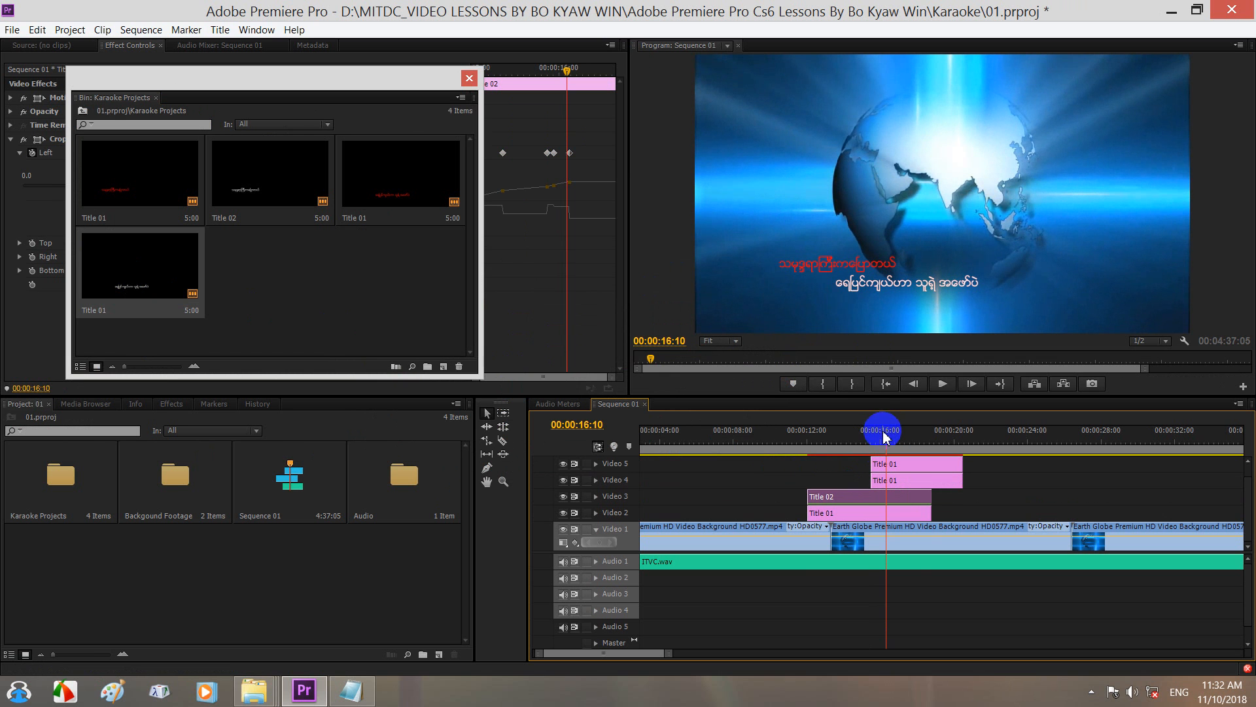
click(470, 79)
click(897, 466)
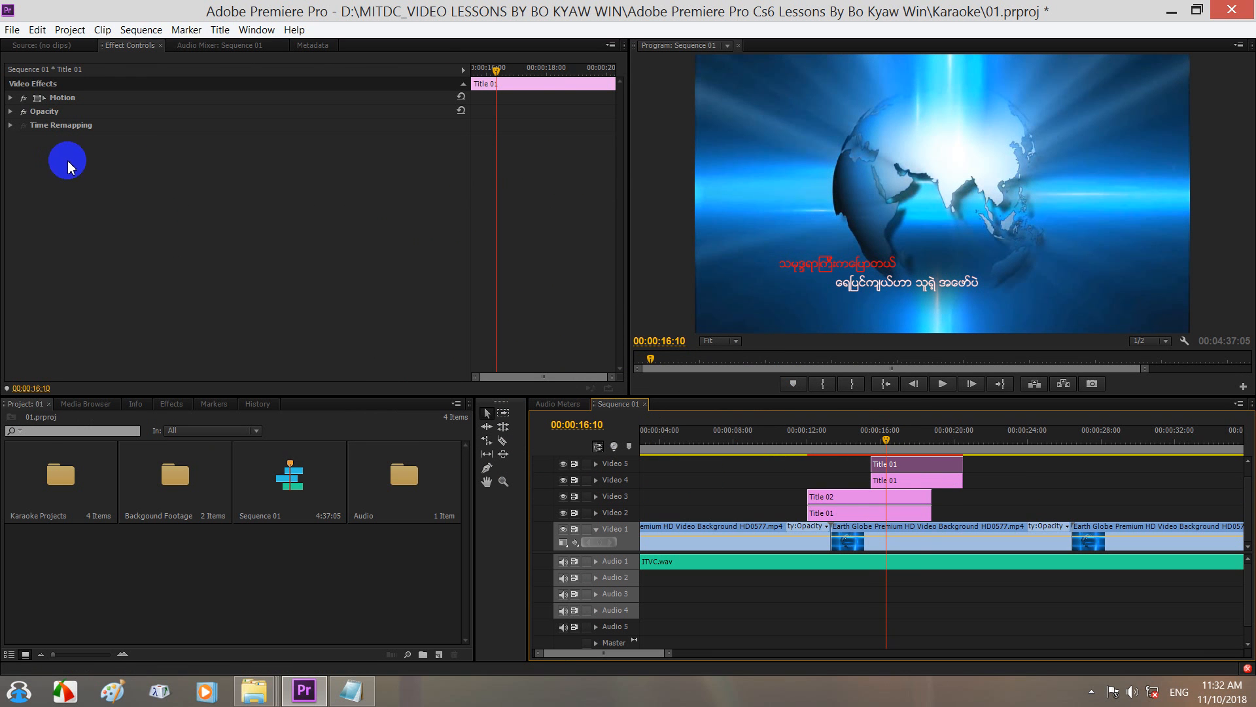
Copy the Crop effect from the Title 02 clip on Video 3 and paste it onto the white title on Video 5.
click(839, 502)
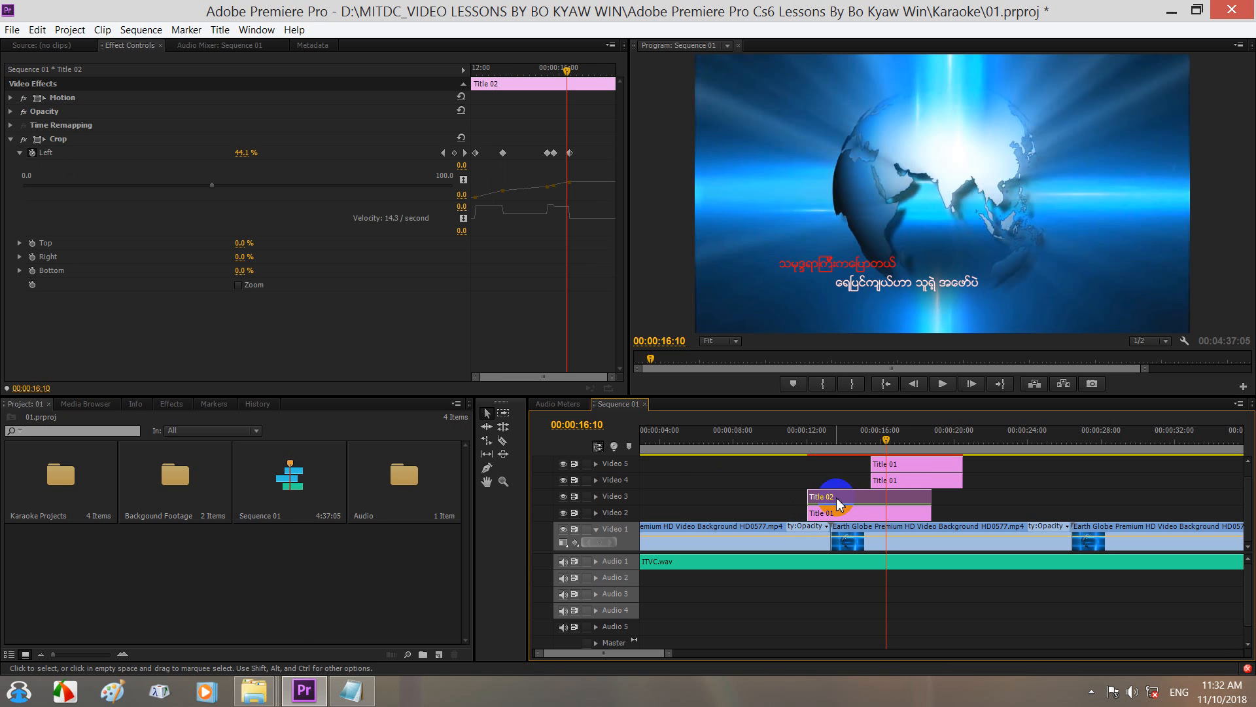
right_click(56, 142)
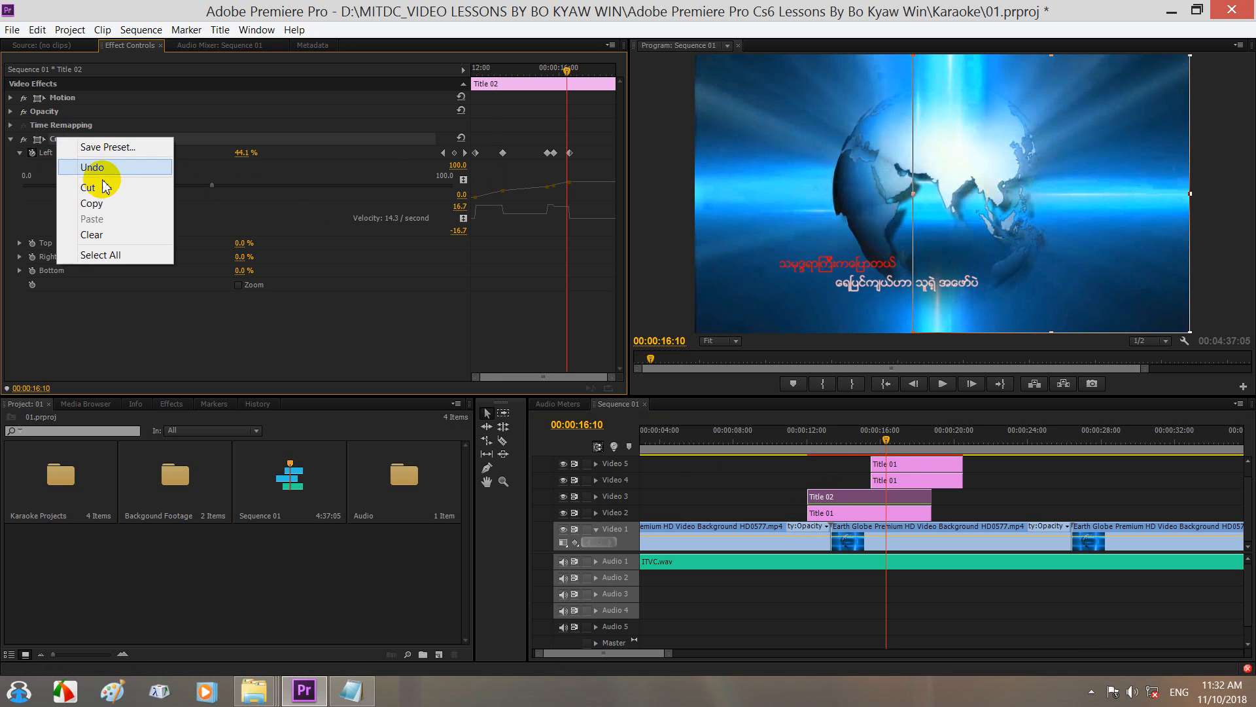
click(99, 203)
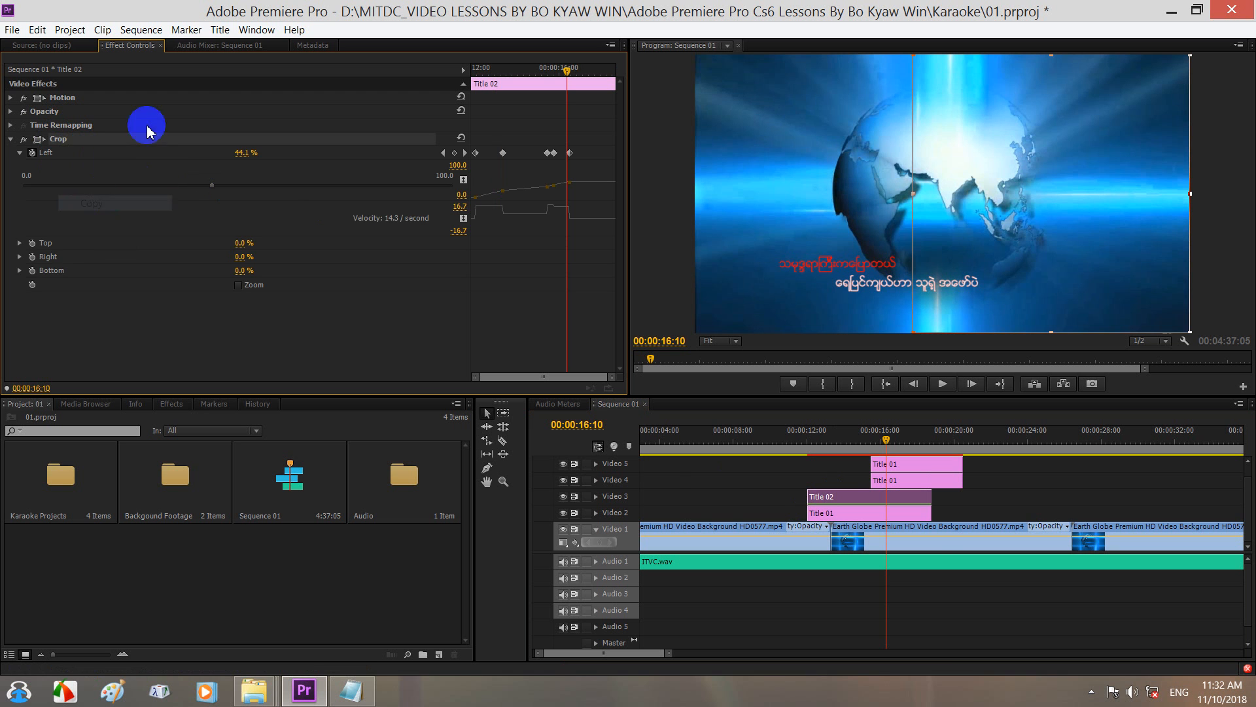
click(905, 469)
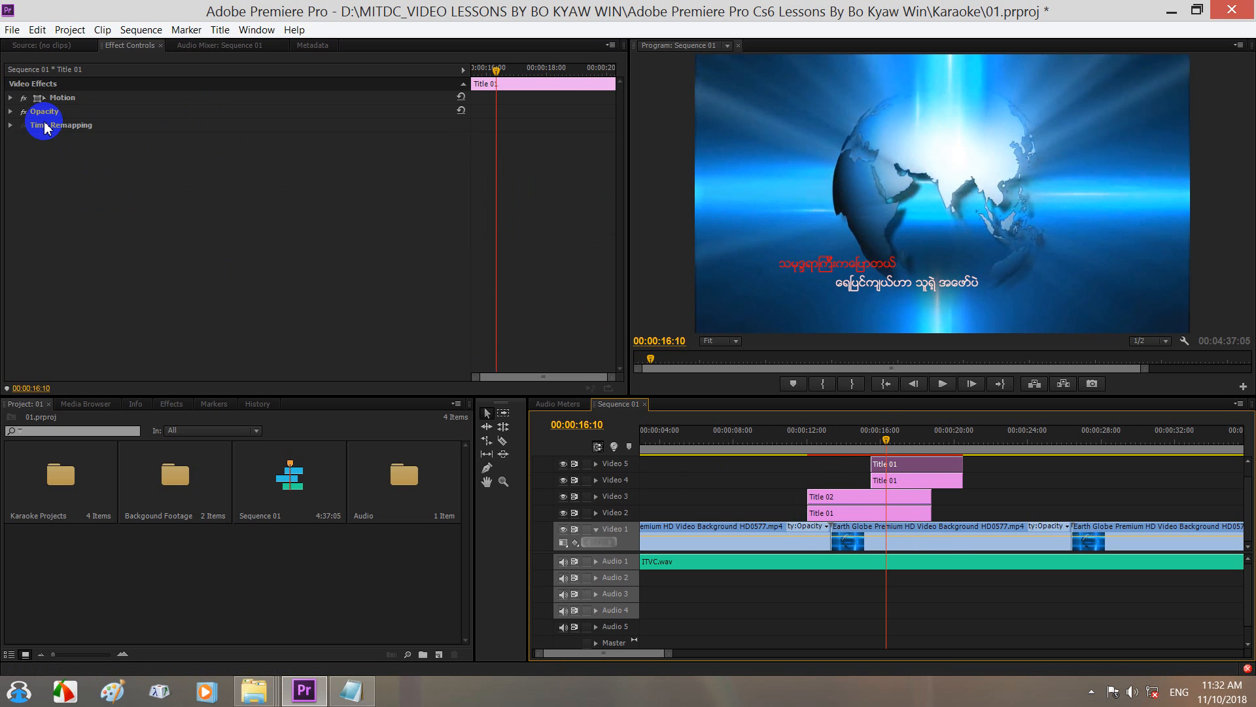
right_click(92, 196)
click(152, 276)
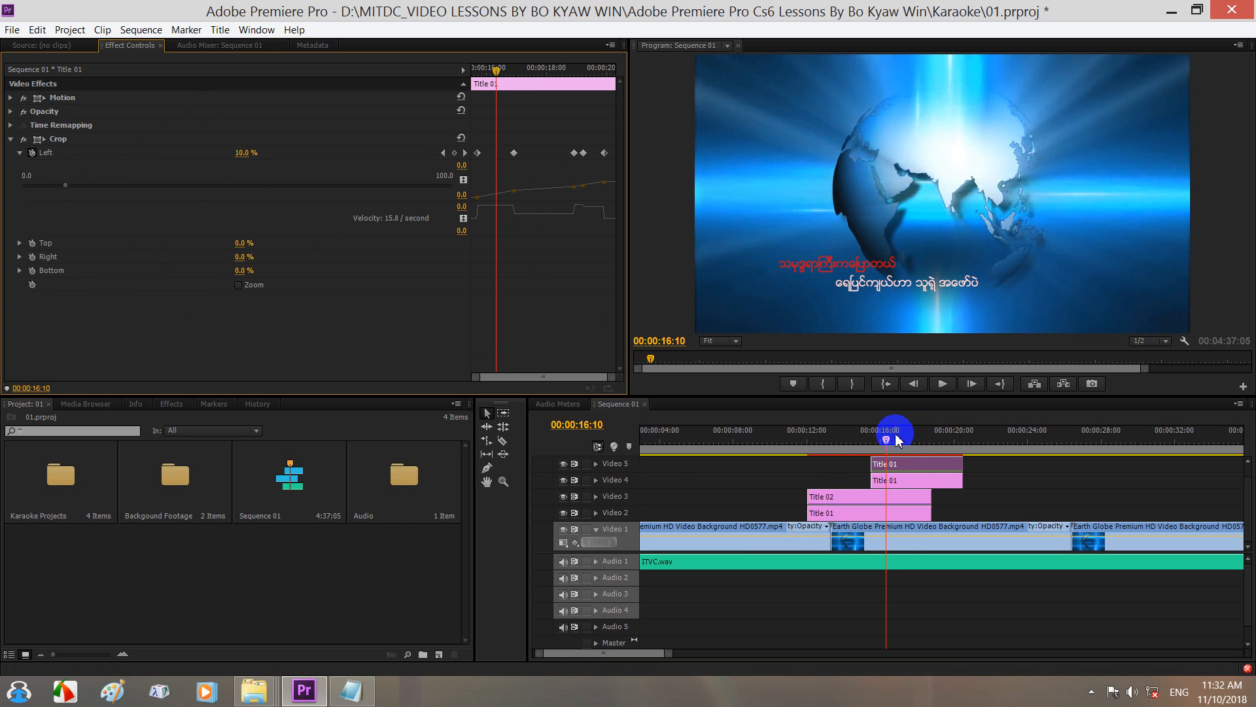
Move the playhead to 00:00:15:24 and remove all Left keyframes from the Video 5 title's pasted Crop effect.
mouse_move(888, 443)
mouse_down()
mouse_move(911, 443)
mouse_move(895, 444)
mouse_up()
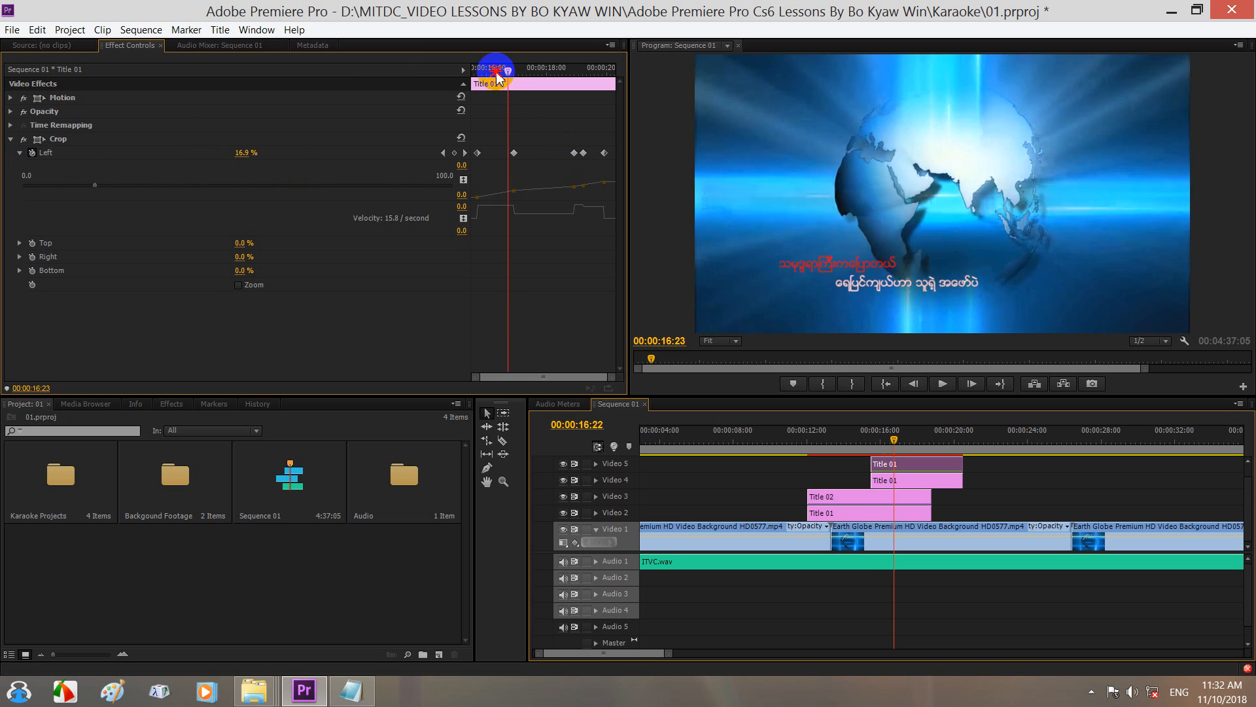
click(481, 69)
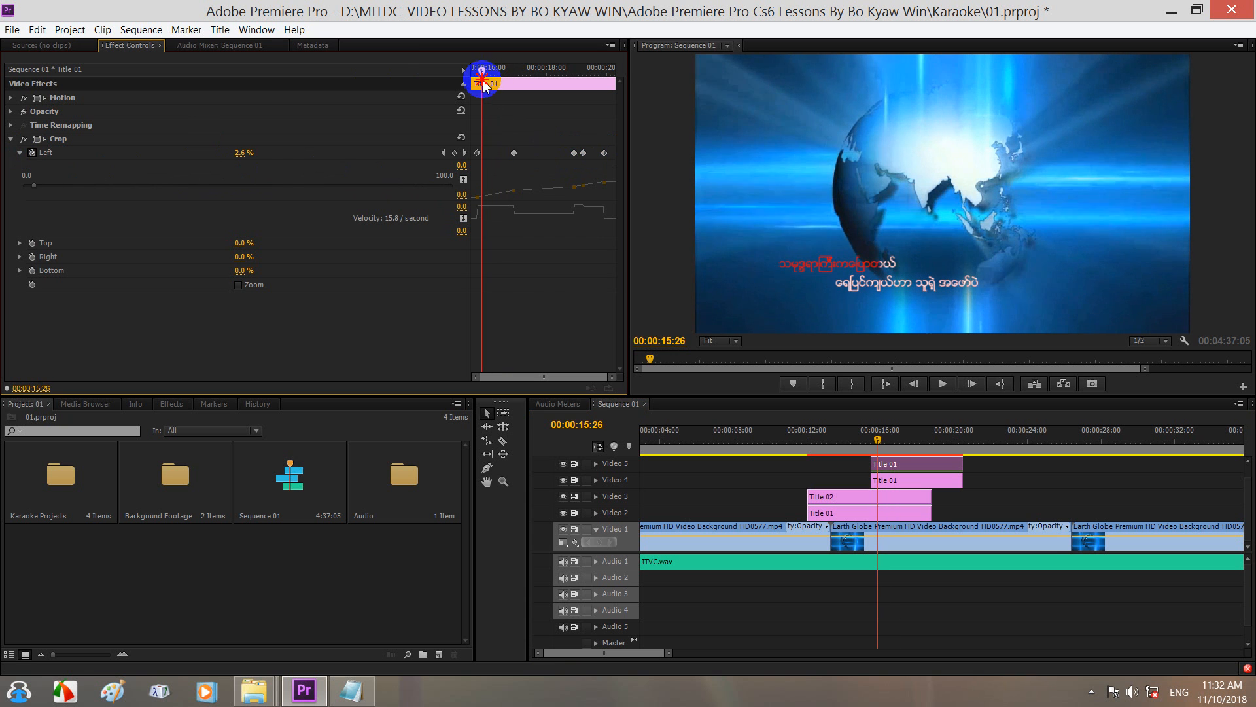
click(33, 153)
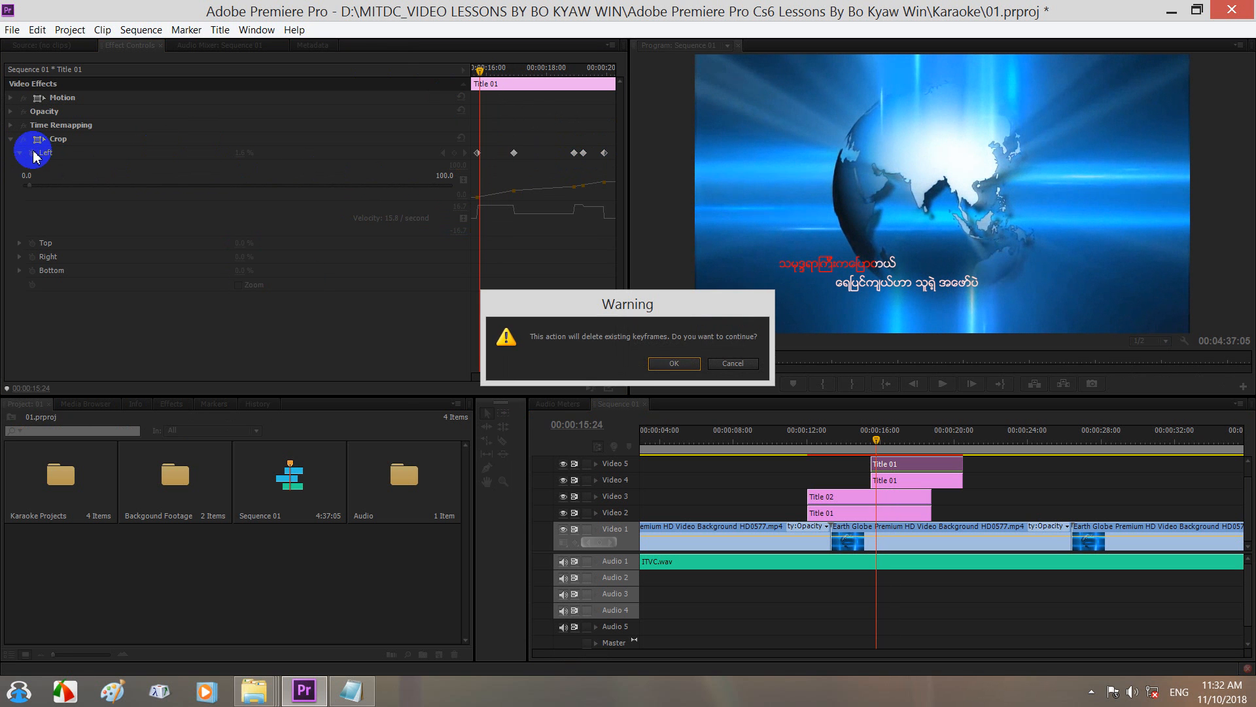
click(667, 369)
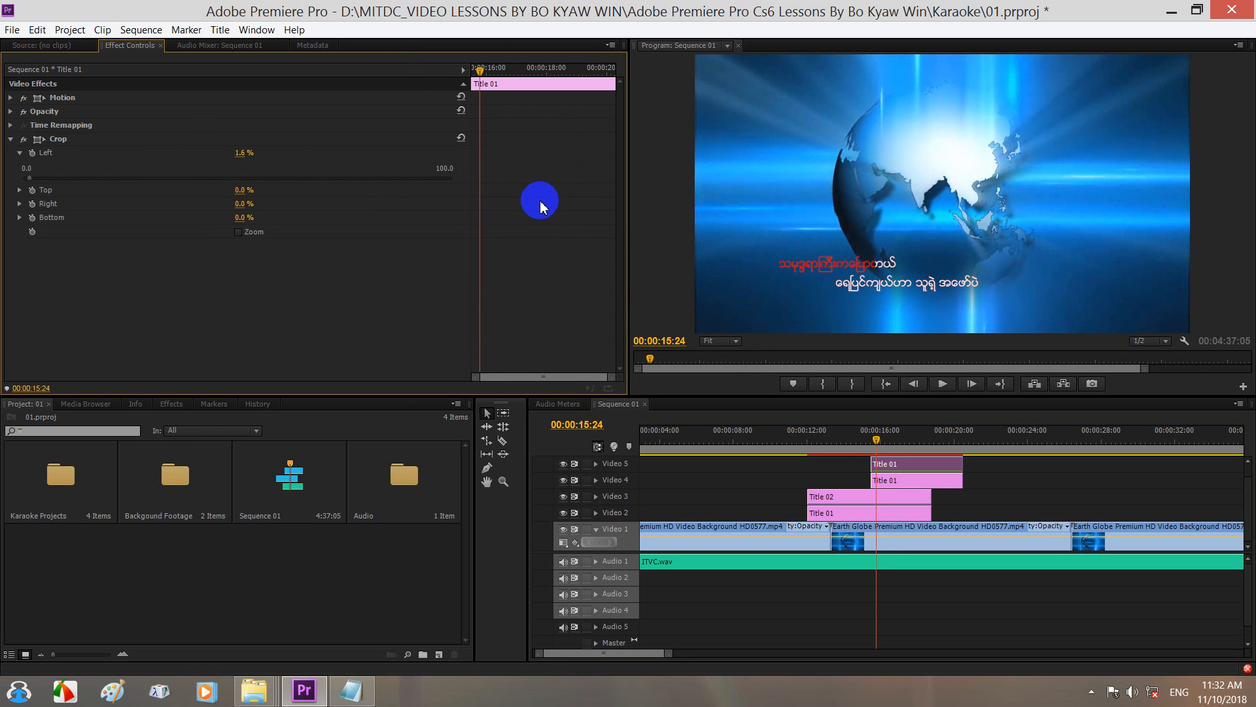
Play the sequence from about 00:00:12:17 to check both lyric lines, continuing with the Program monitor maximized, and restore the workspace.
drag(877, 437, 821, 445)
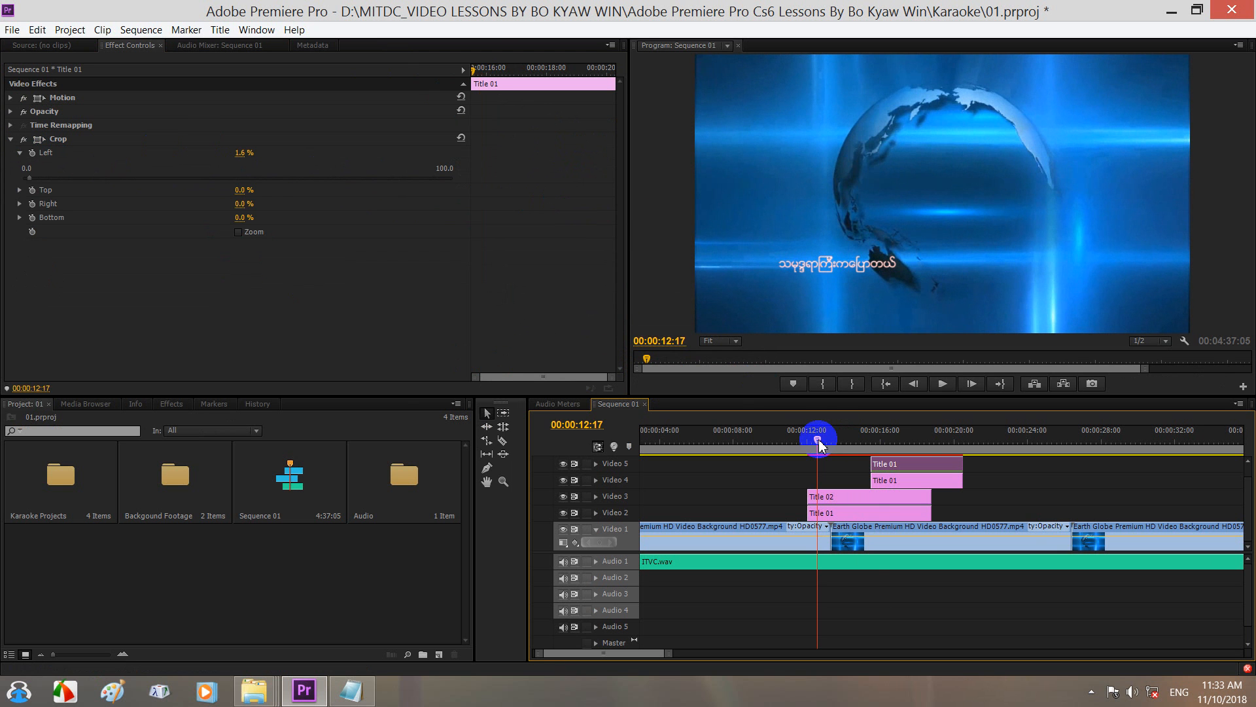
key(space)
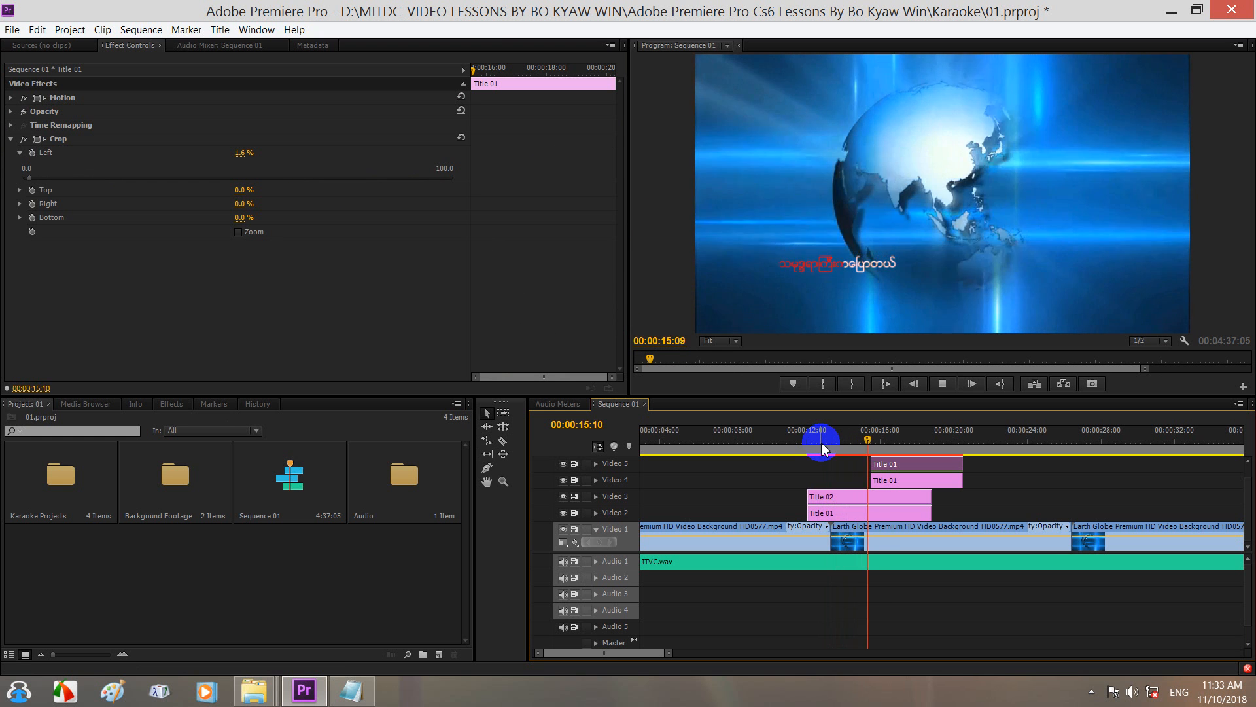
key(space)
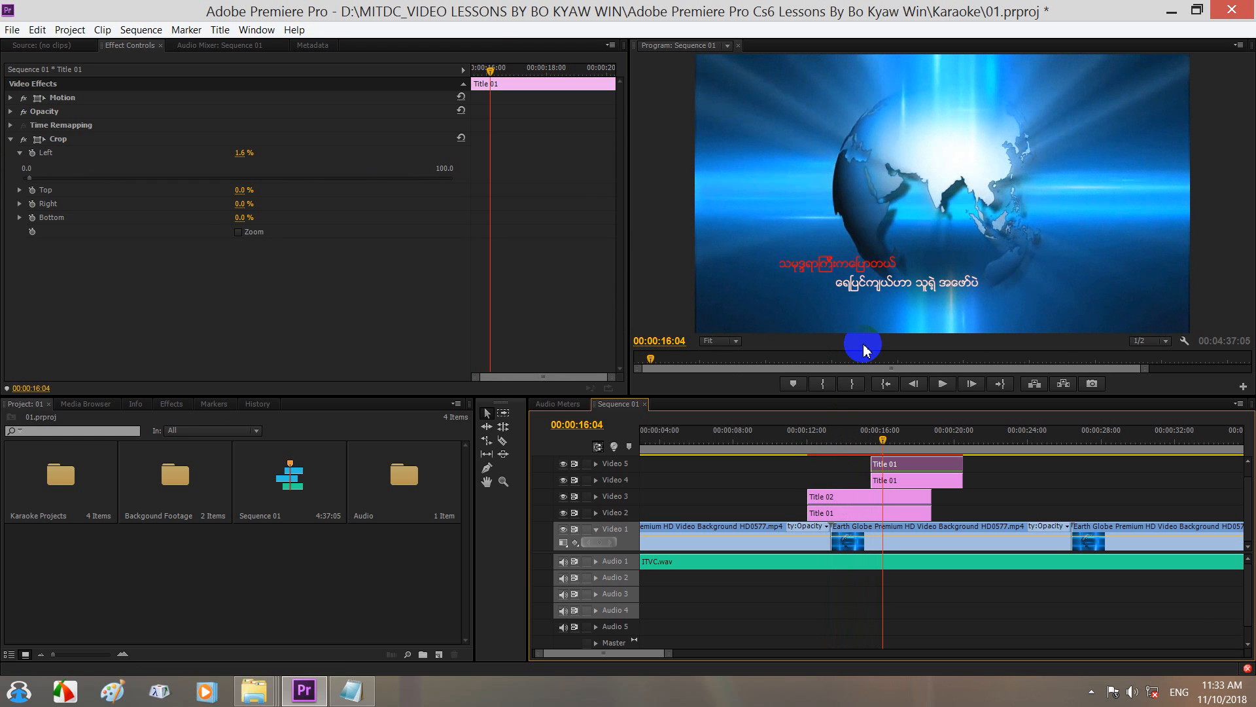
click(665, 259)
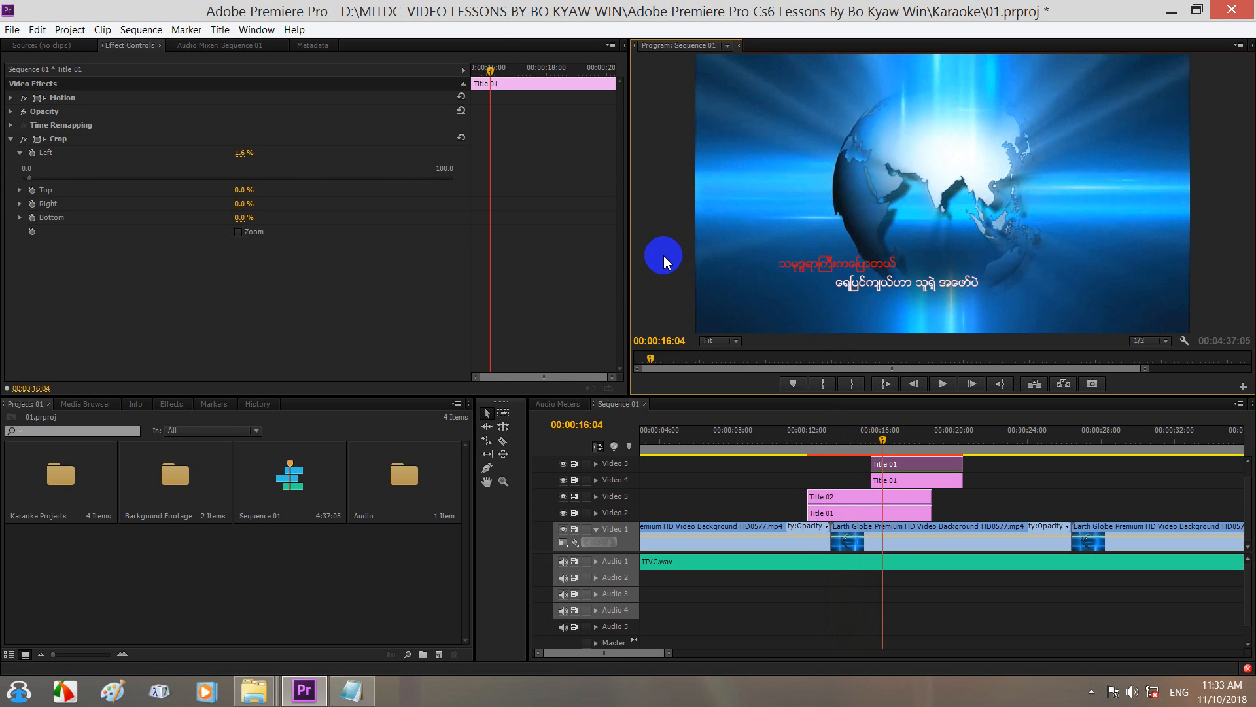
key(grave)
key(space)
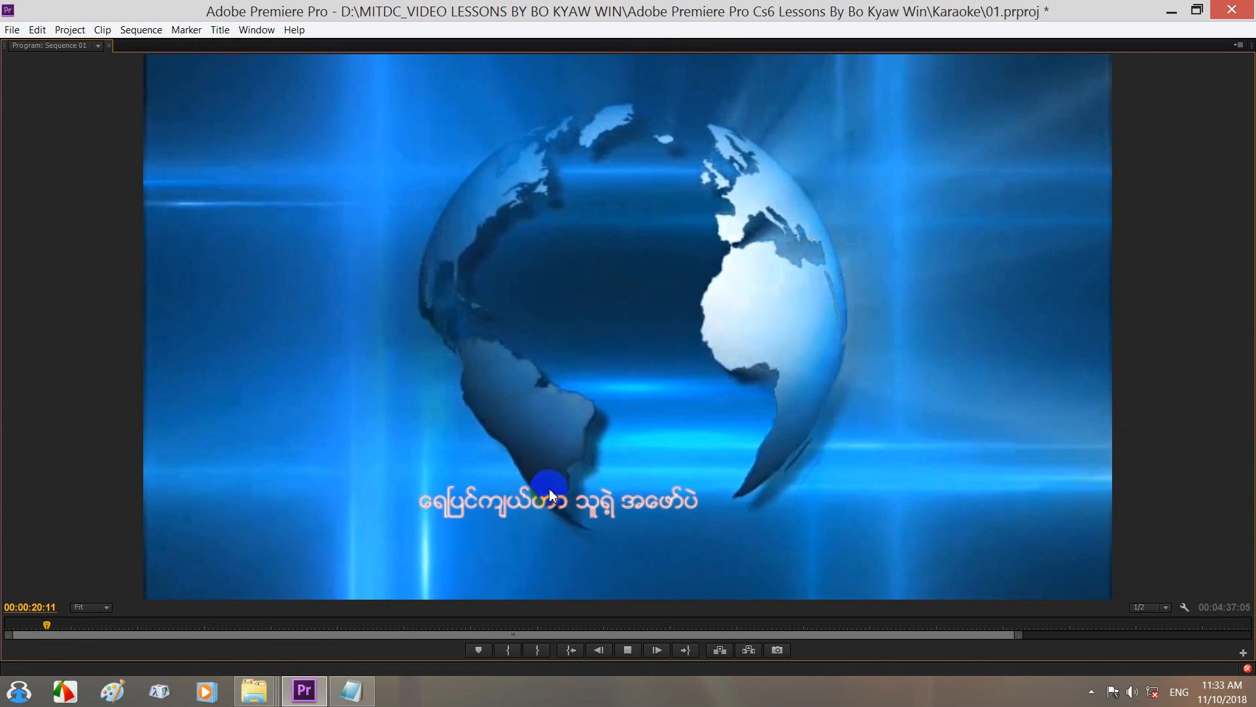
key(grave)
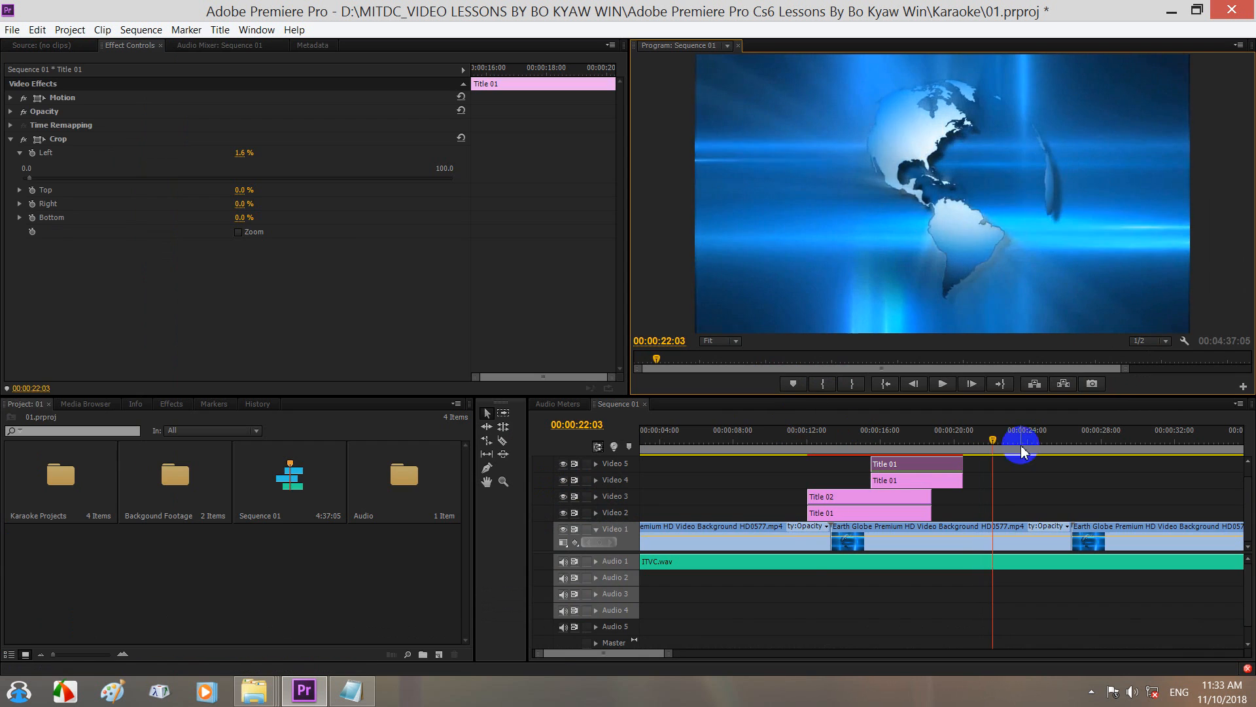
Replay and scrub the two lyric lines to review the timing of the red wipe, and minimize the program window.
drag(948, 435, 818, 440)
key(space)
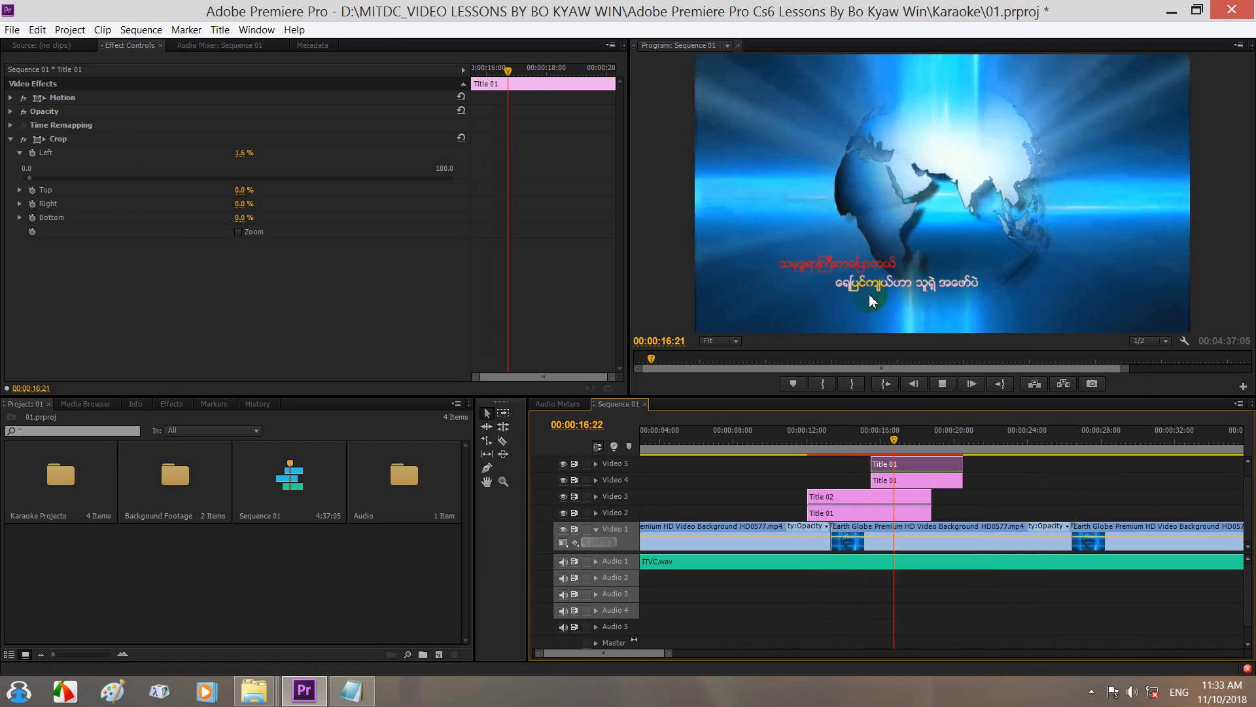
click(945, 391)
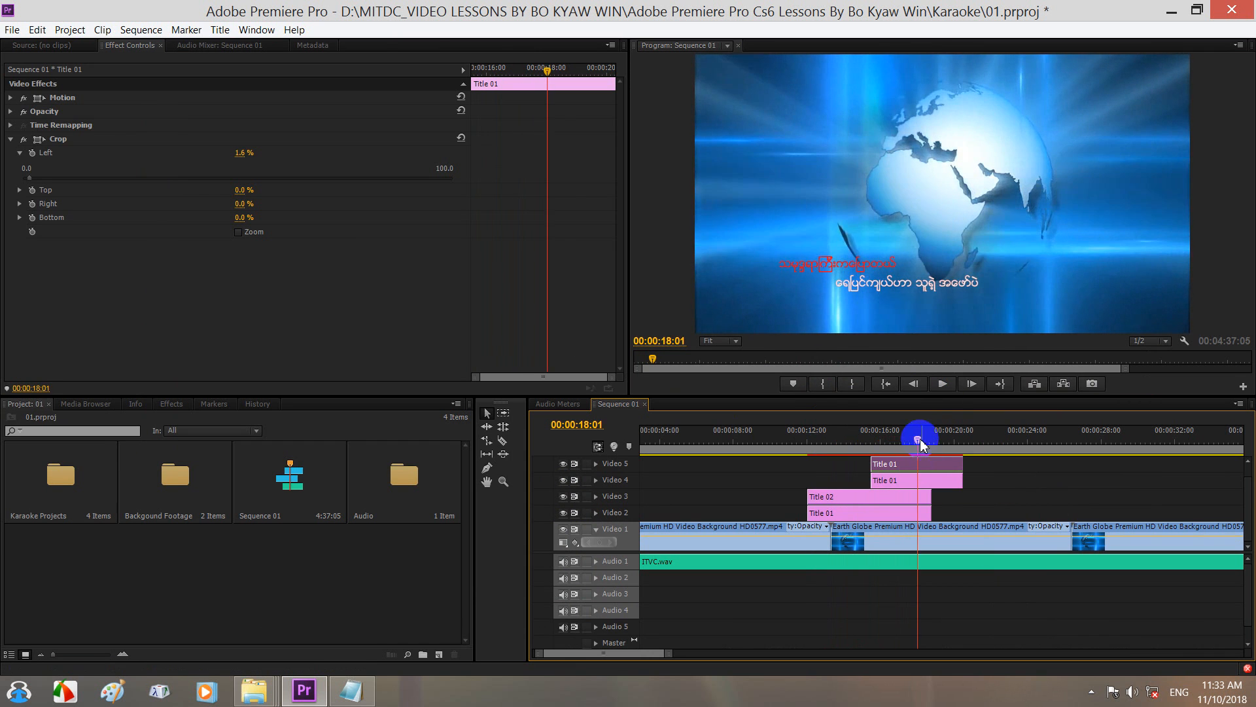
drag(872, 437, 846, 435)
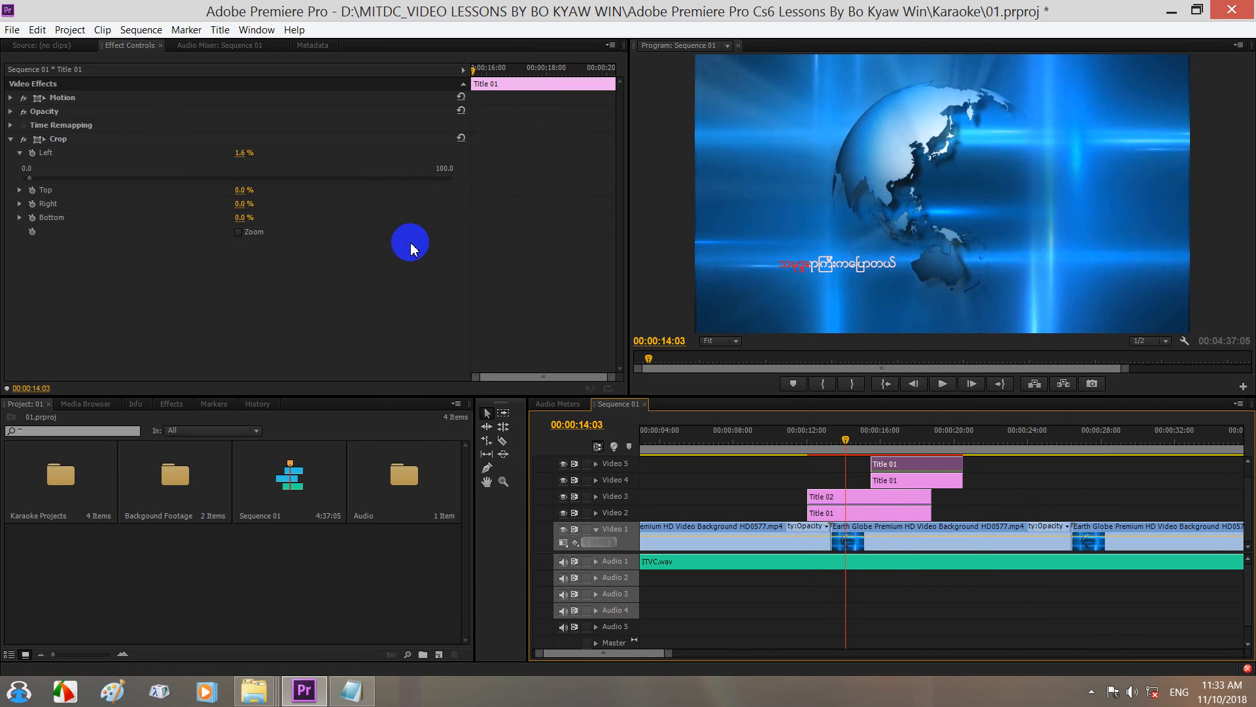
drag(846, 439, 892, 442)
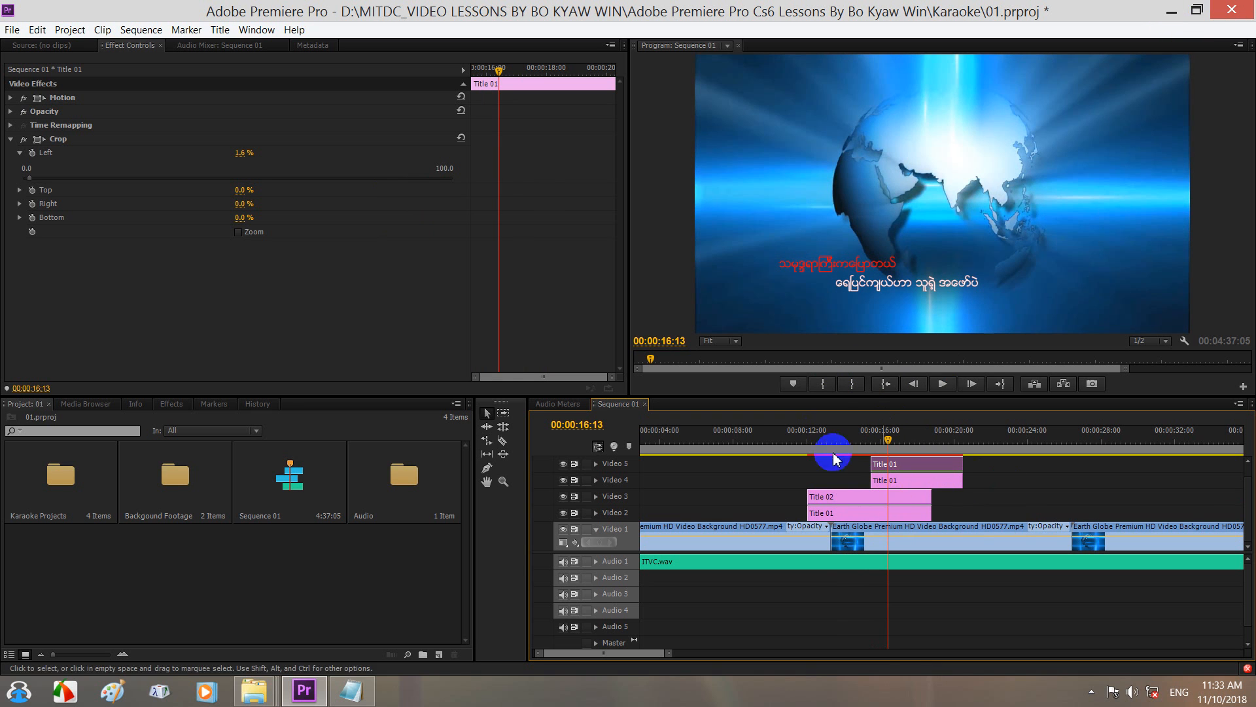
drag(890, 439, 894, 439)
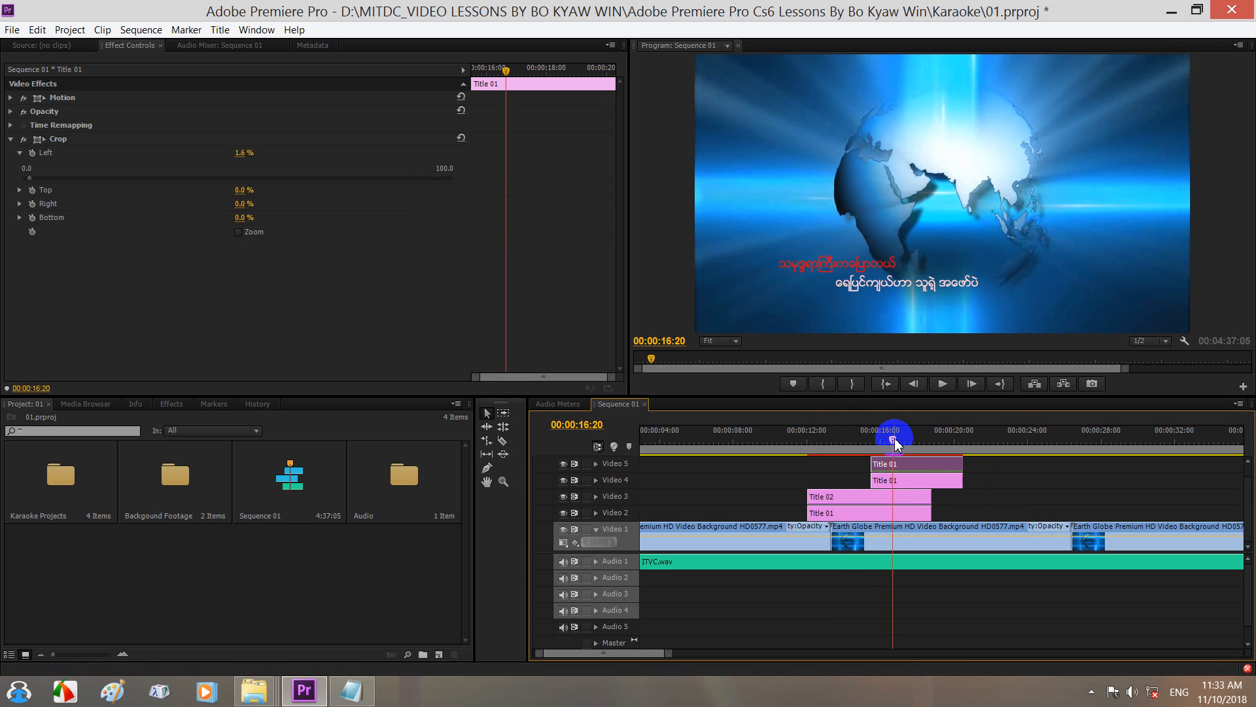
click(1171, 11)
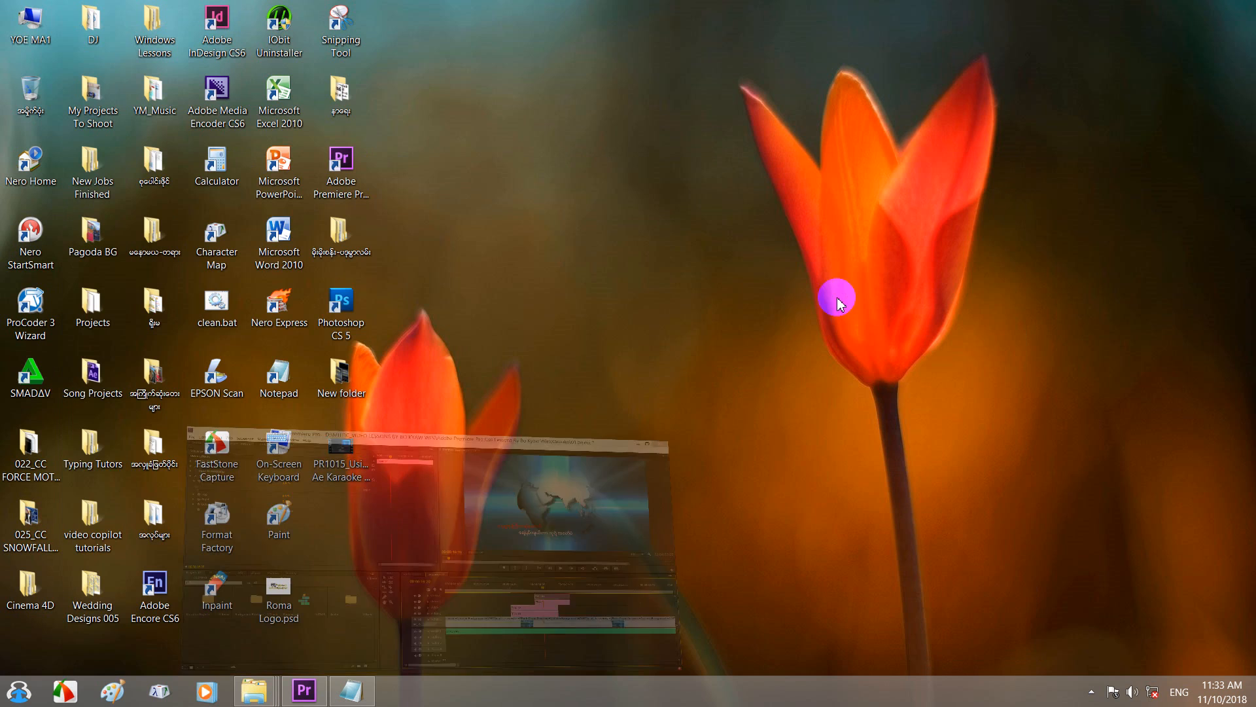